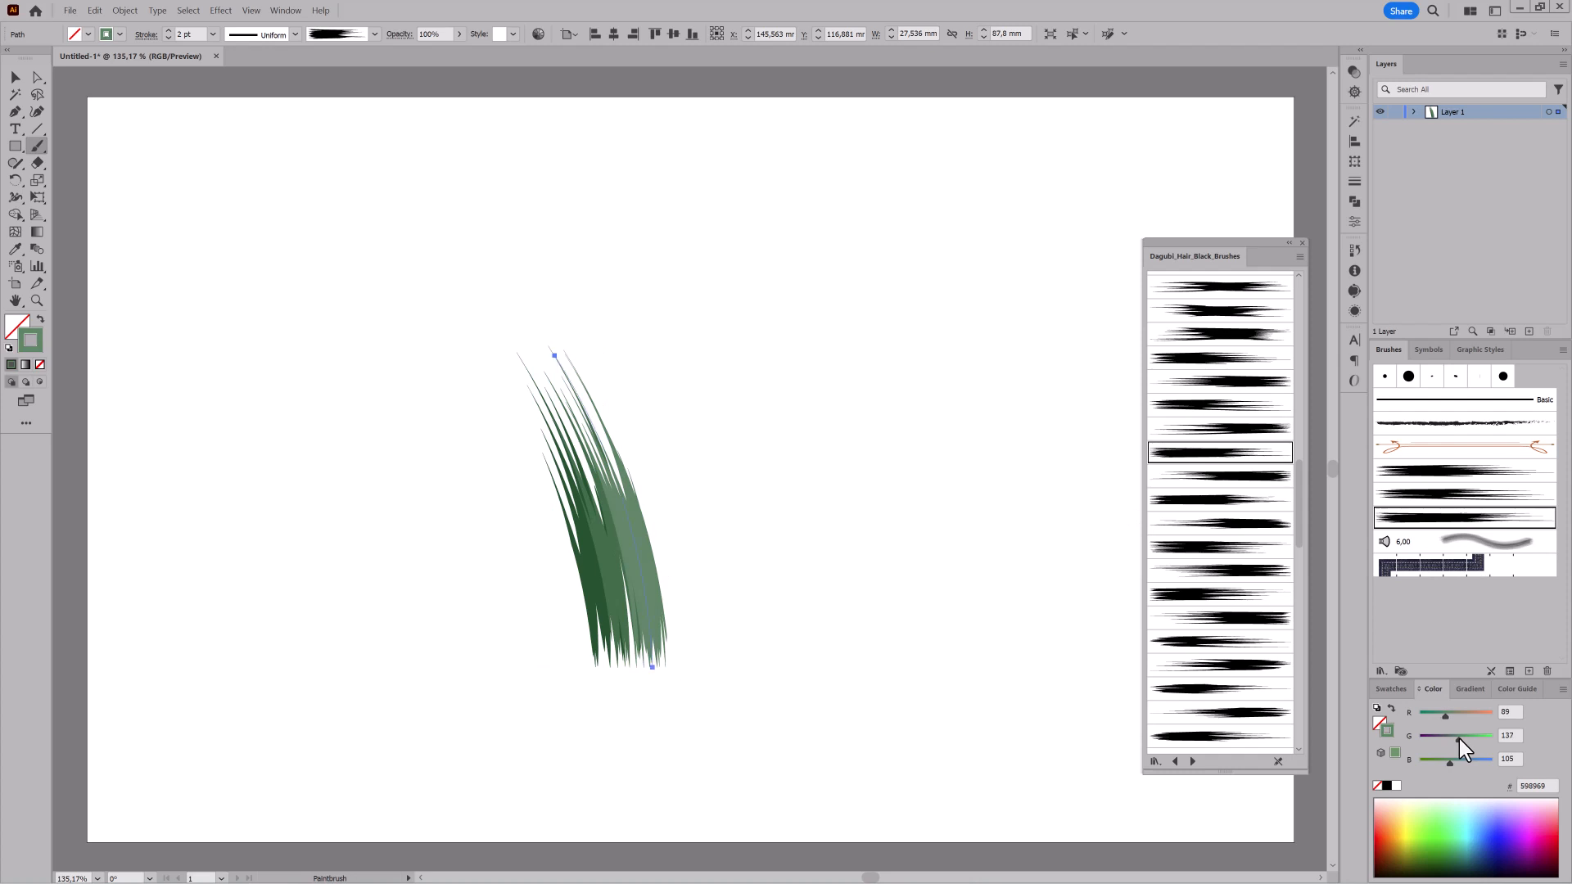
# Lighten the selected grass stroke to #599769 and add a copy beside it with another hair brush in color #87BB8C.
pyautogui.moveTo(1459, 738); pyautogui.dragTo(1465, 739)
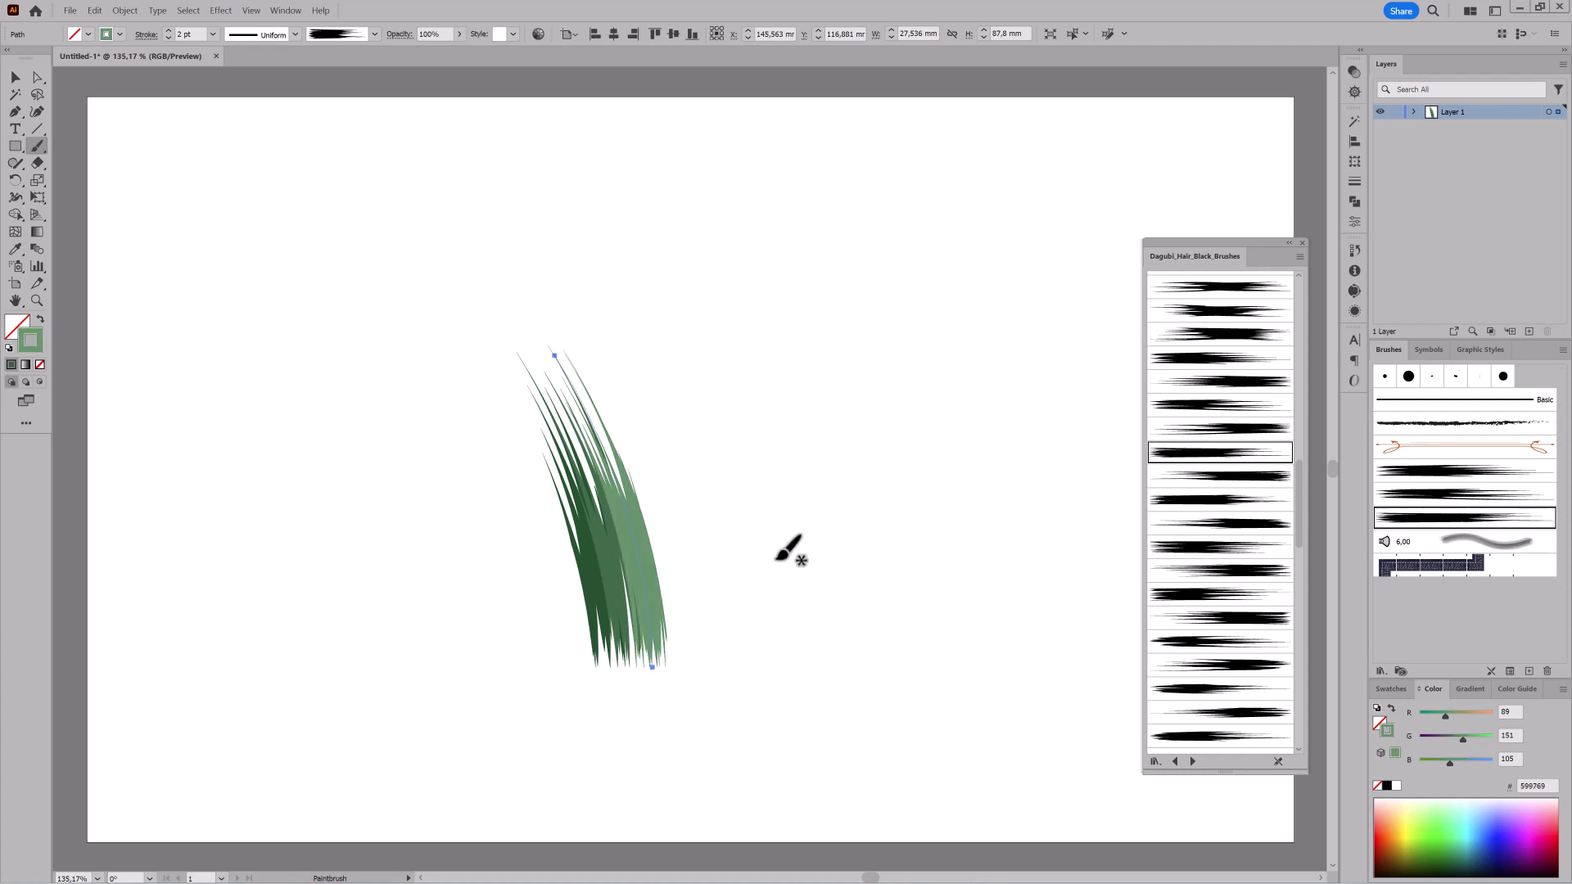
pyautogui.moveTo(649, 544); pyautogui.dragTo(676, 543)
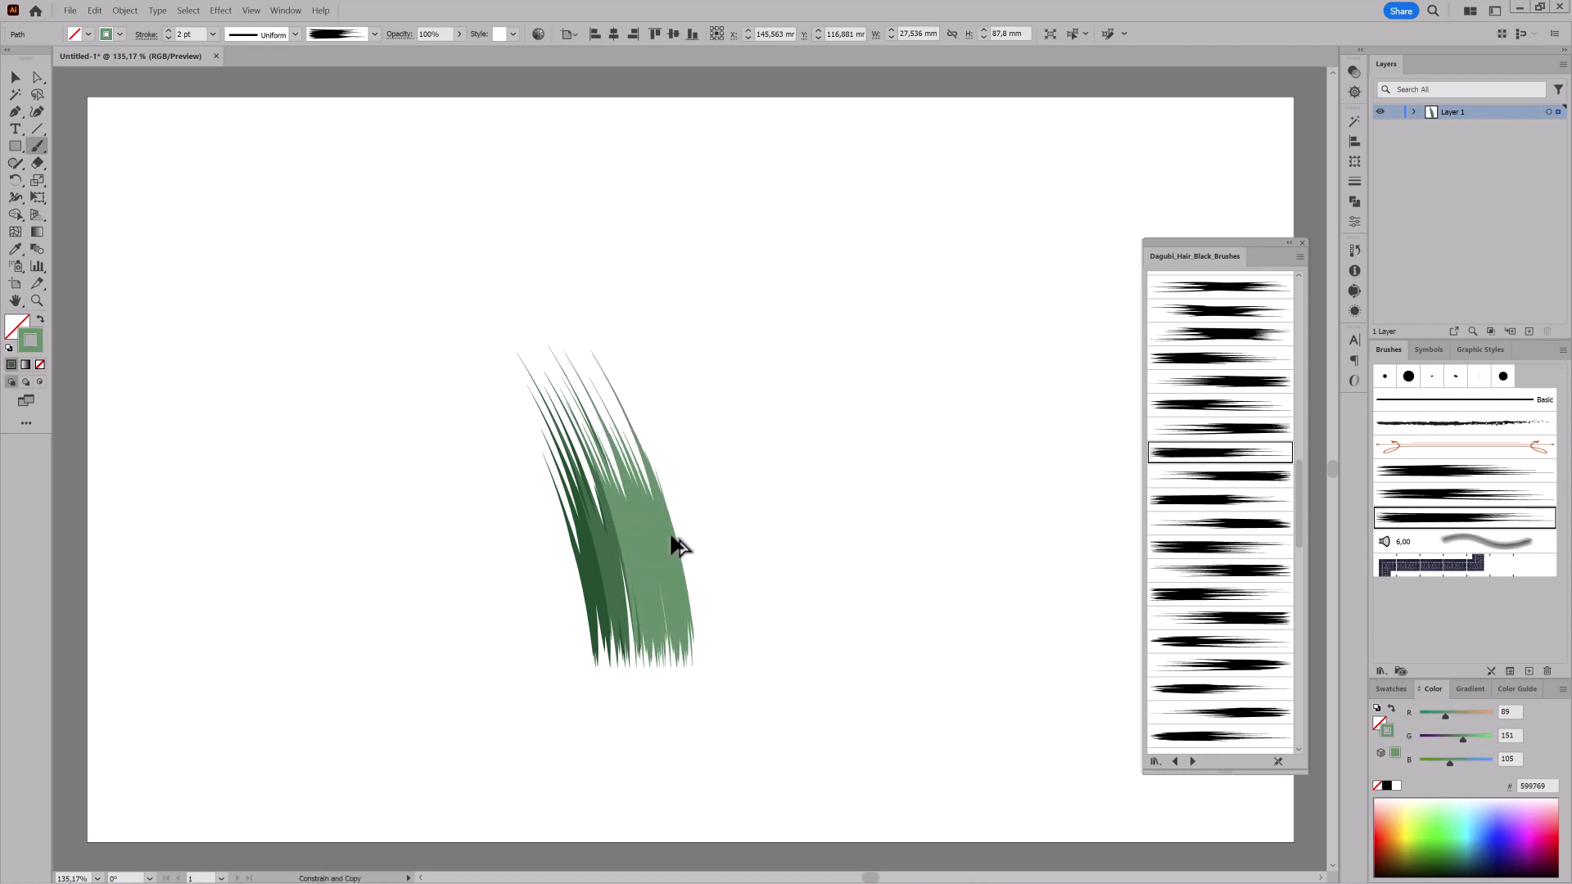
pyautogui.click(1195, 500)
pyautogui.moveTo(1462, 739); pyautogui.dragTo(1470, 740)
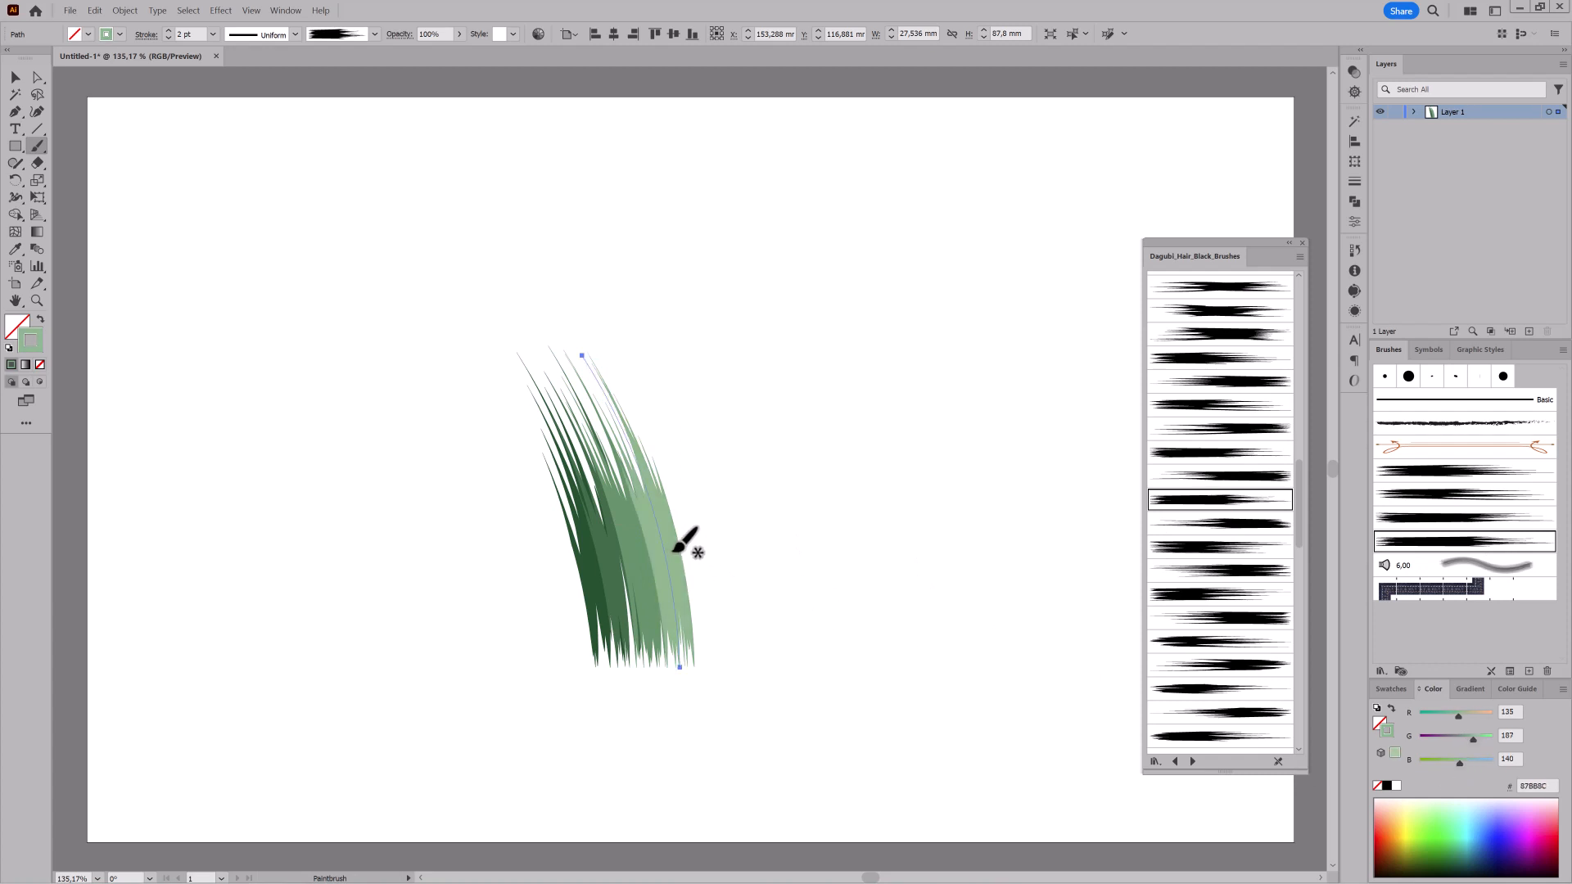
# Recolor the darkest grass stroke to #065021.
pyautogui.keyDown('ctrl'); pyautogui.click(577, 558); pyautogui.keyUp('ctrl')
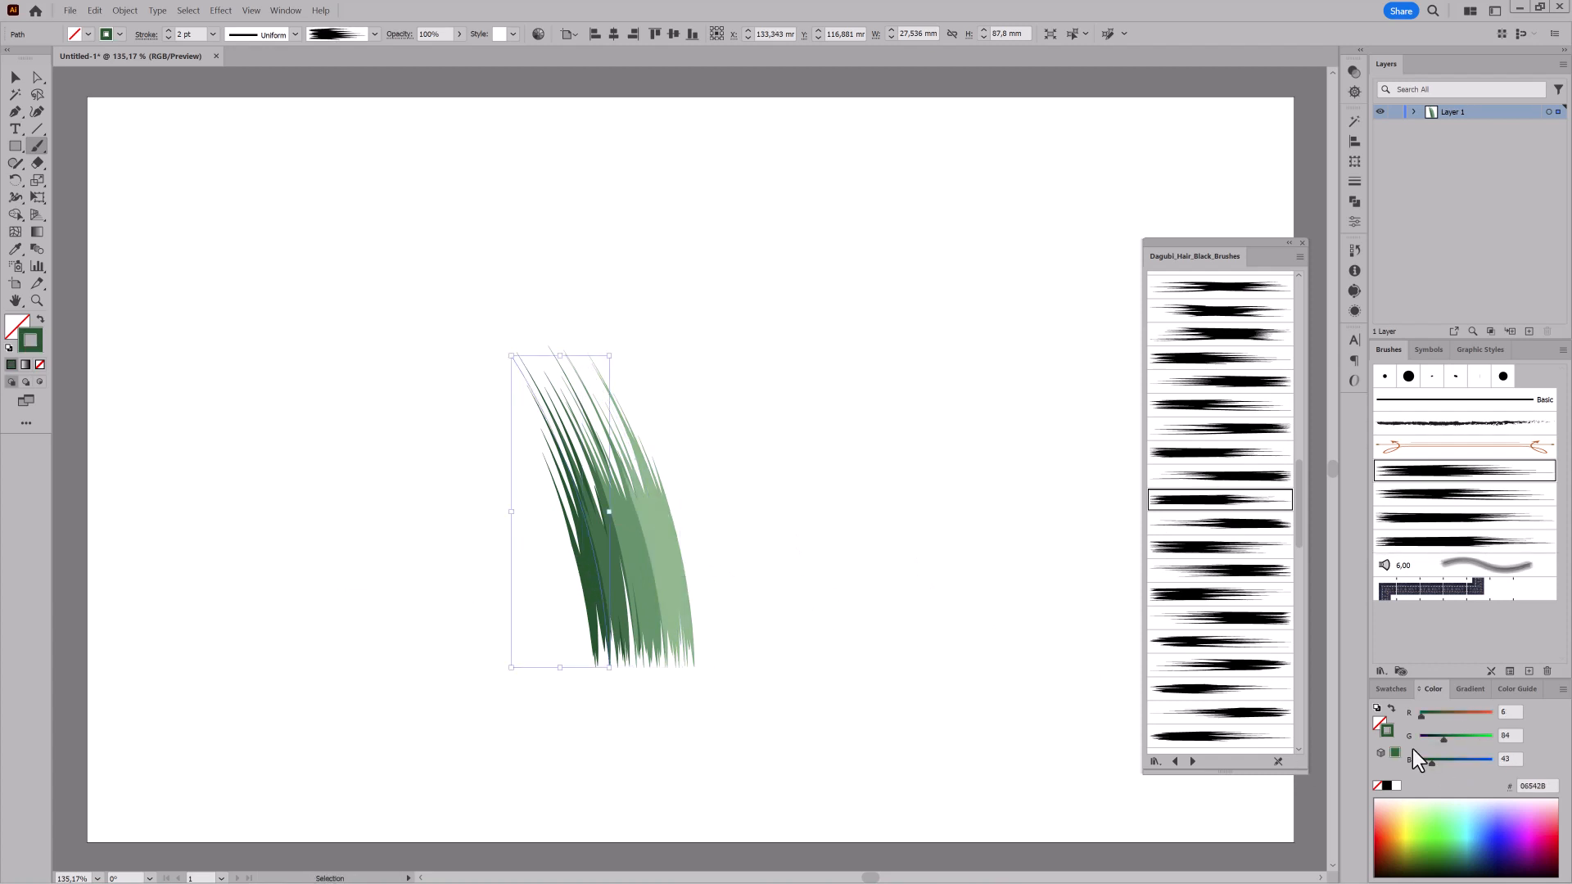
pyautogui.moveTo(1431, 759); pyautogui.dragTo(1427, 764)
pyautogui.click(1439, 740)
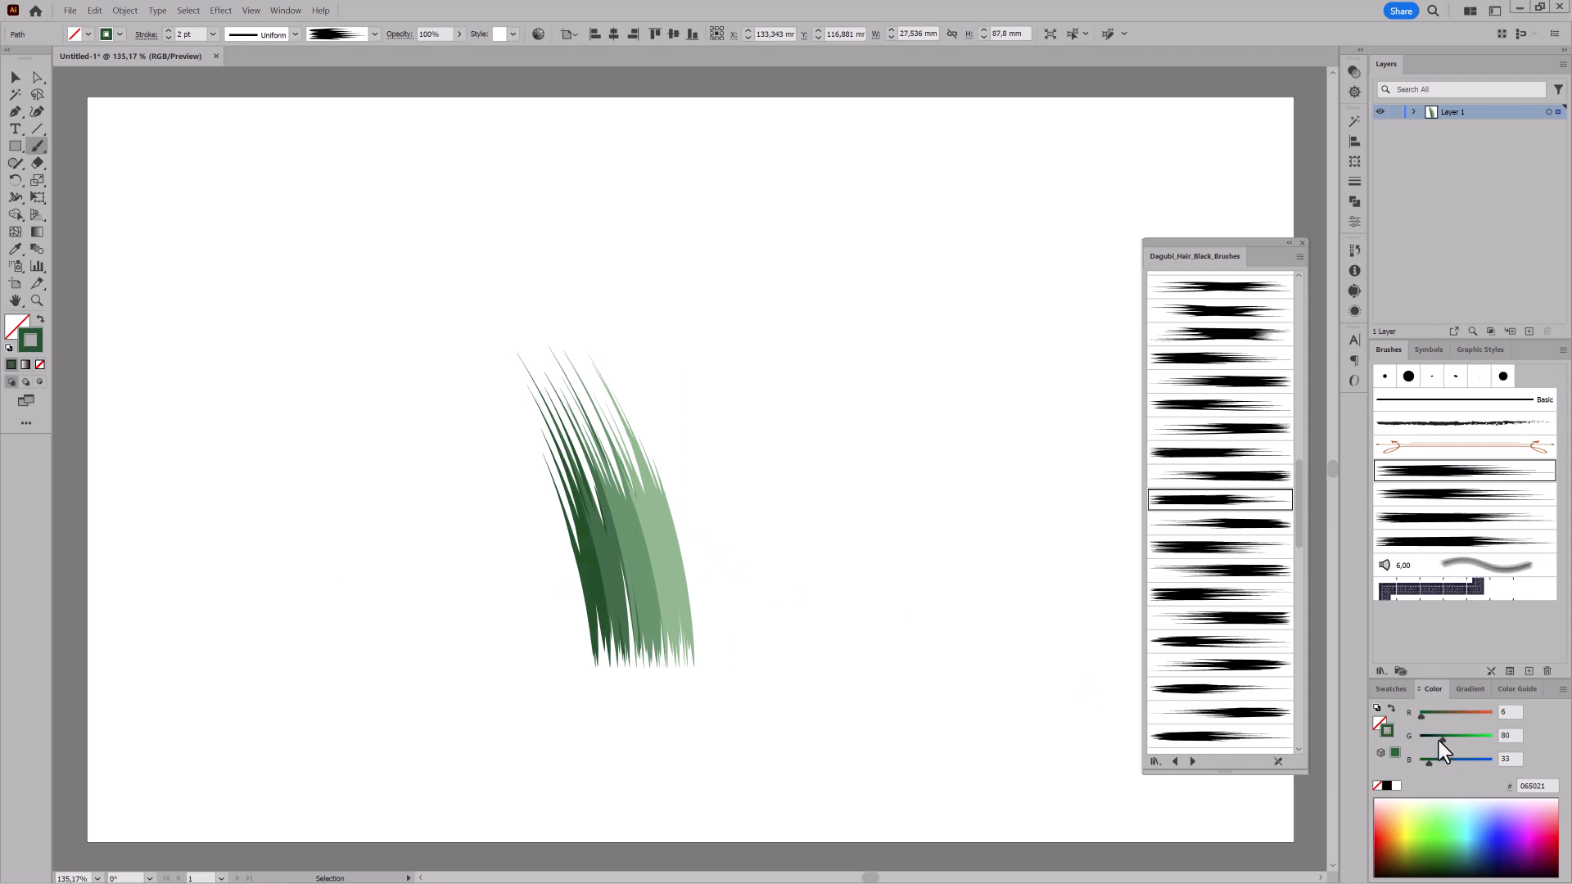
# Duplicate the lightest grass stroke slightly to its right and give the copy another hair brush and color #9CCE9D.
pyautogui.keyDown('ctrl'); pyautogui.click(677, 561); pyautogui.keyUp('ctrl')
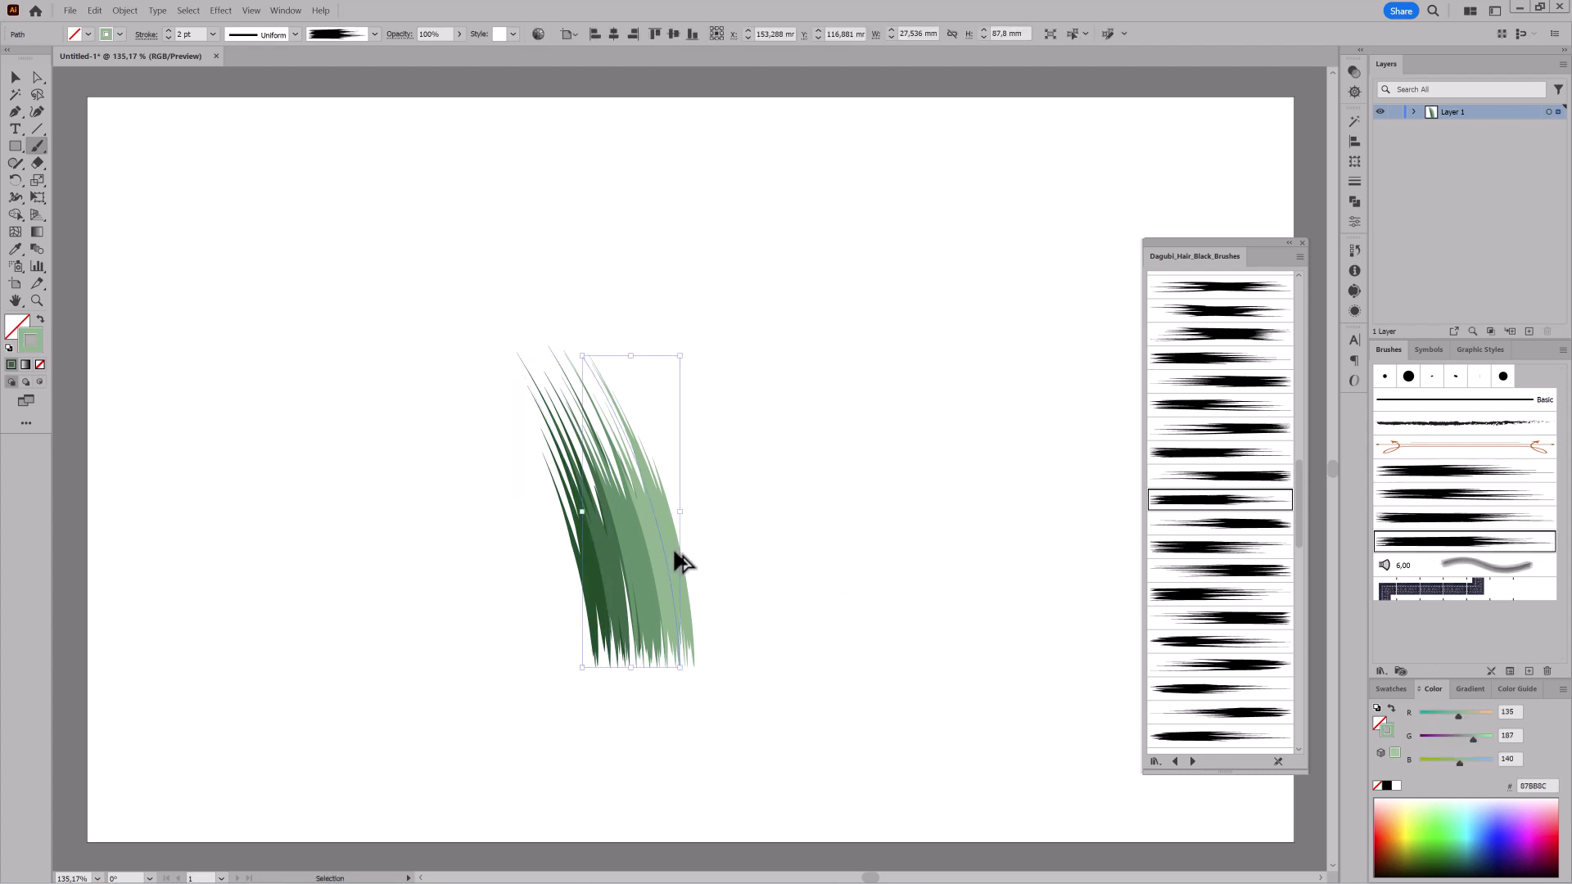
pyautogui.moveTo(677, 554); pyautogui.dragTo(705, 562)
pyautogui.click(1161, 547)
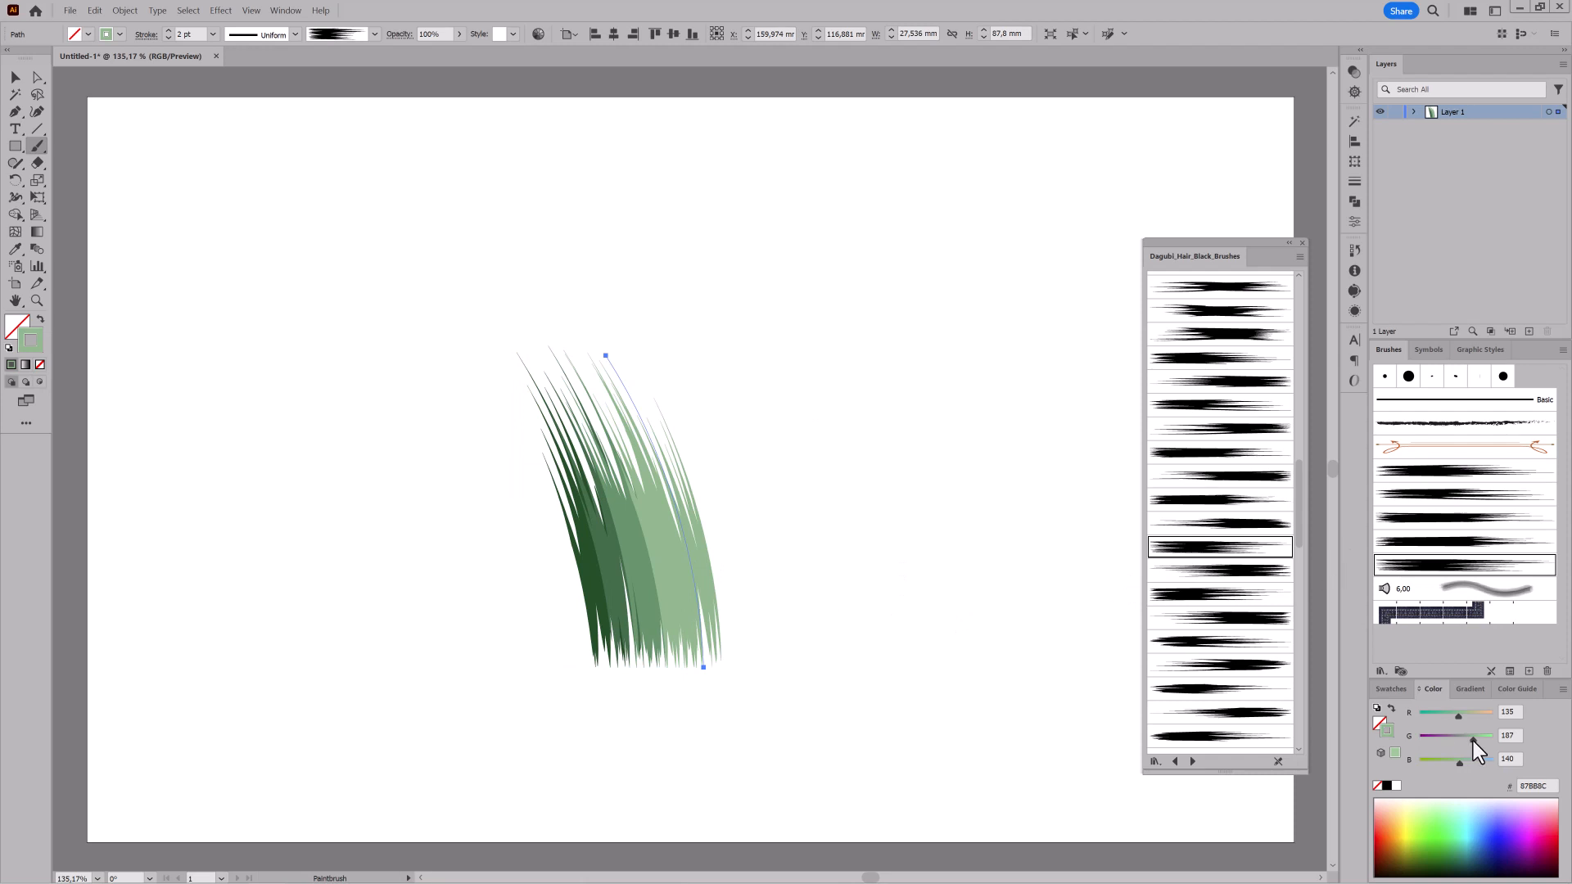
pyautogui.moveTo(1472, 740); pyautogui.dragTo(1478, 740)
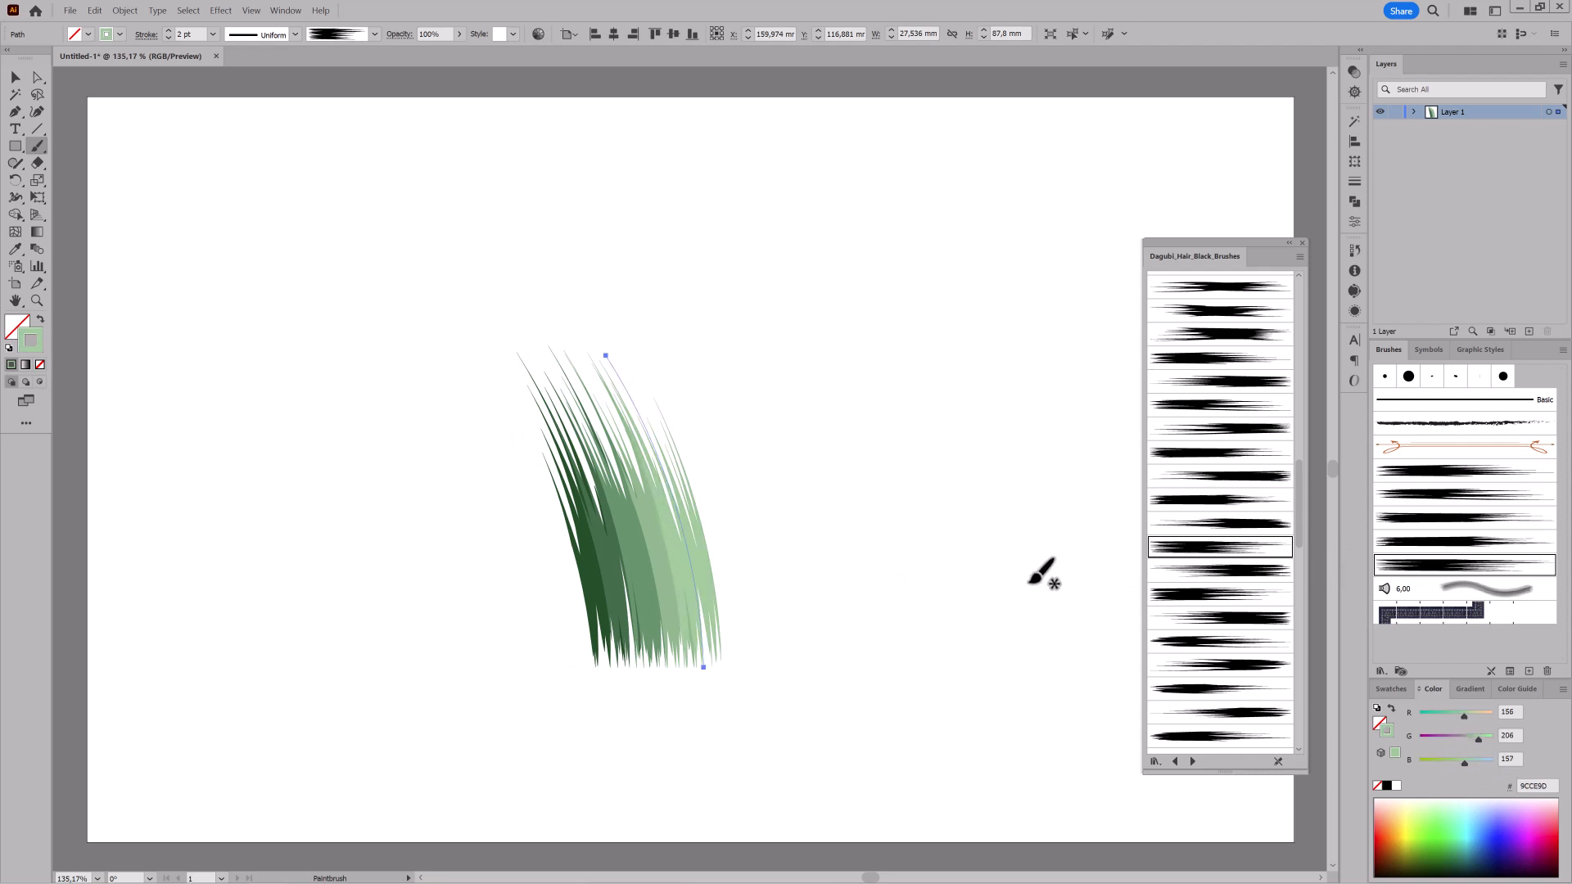
# Save the stroke colors of the two darkest grass strokes as new swatches.
pyautogui.click(13, 80)
pyautogui.click(586, 563)
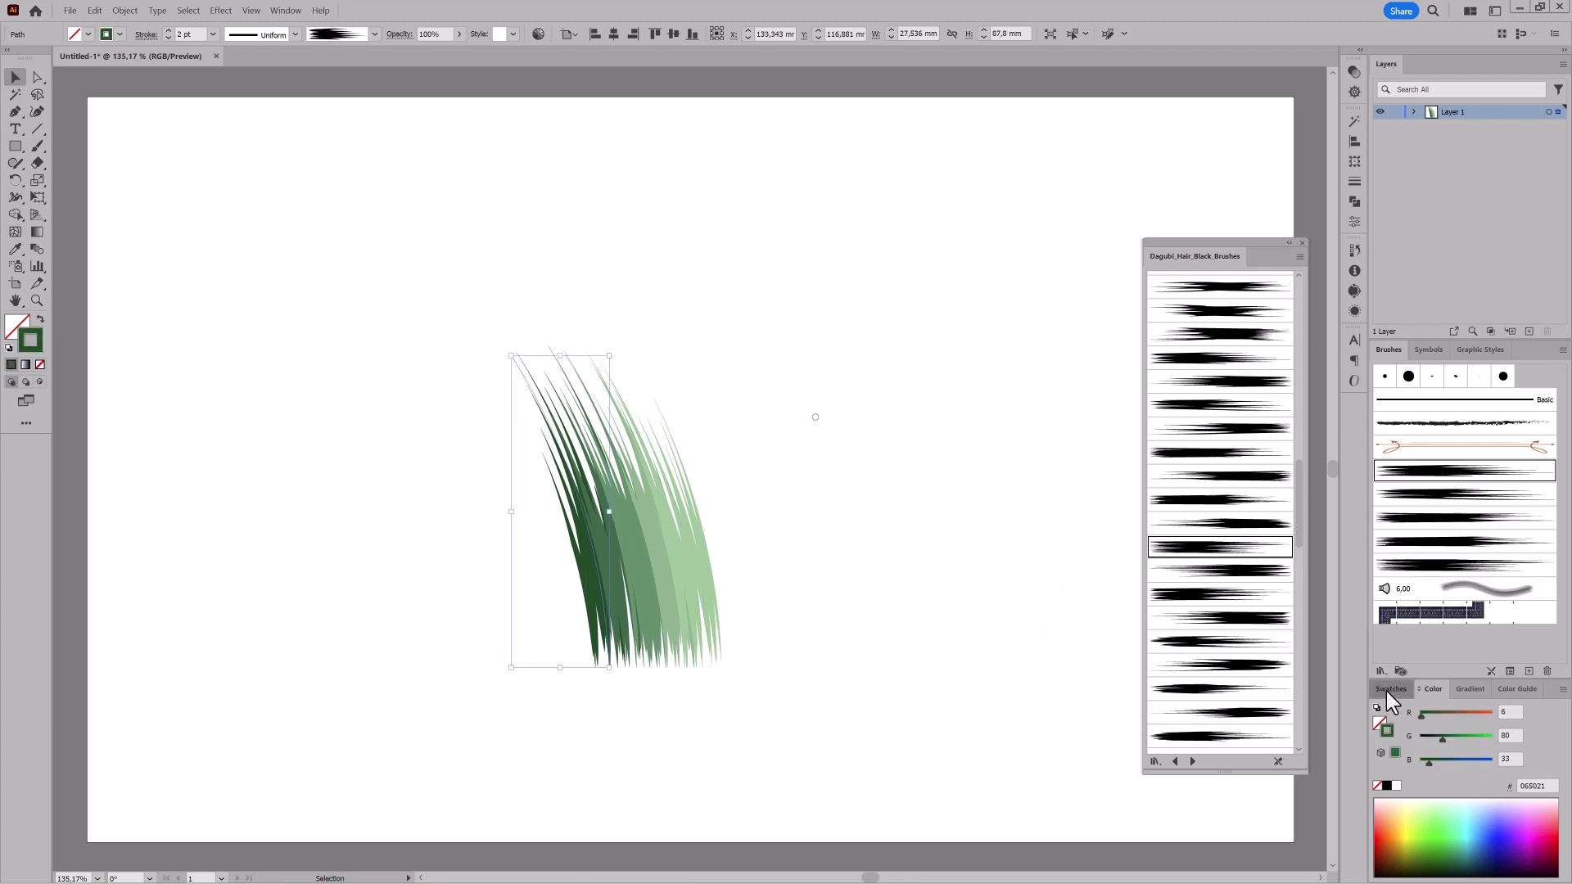
pyautogui.click(1390, 689)
pyautogui.click(1529, 875)
pyautogui.press('Return')
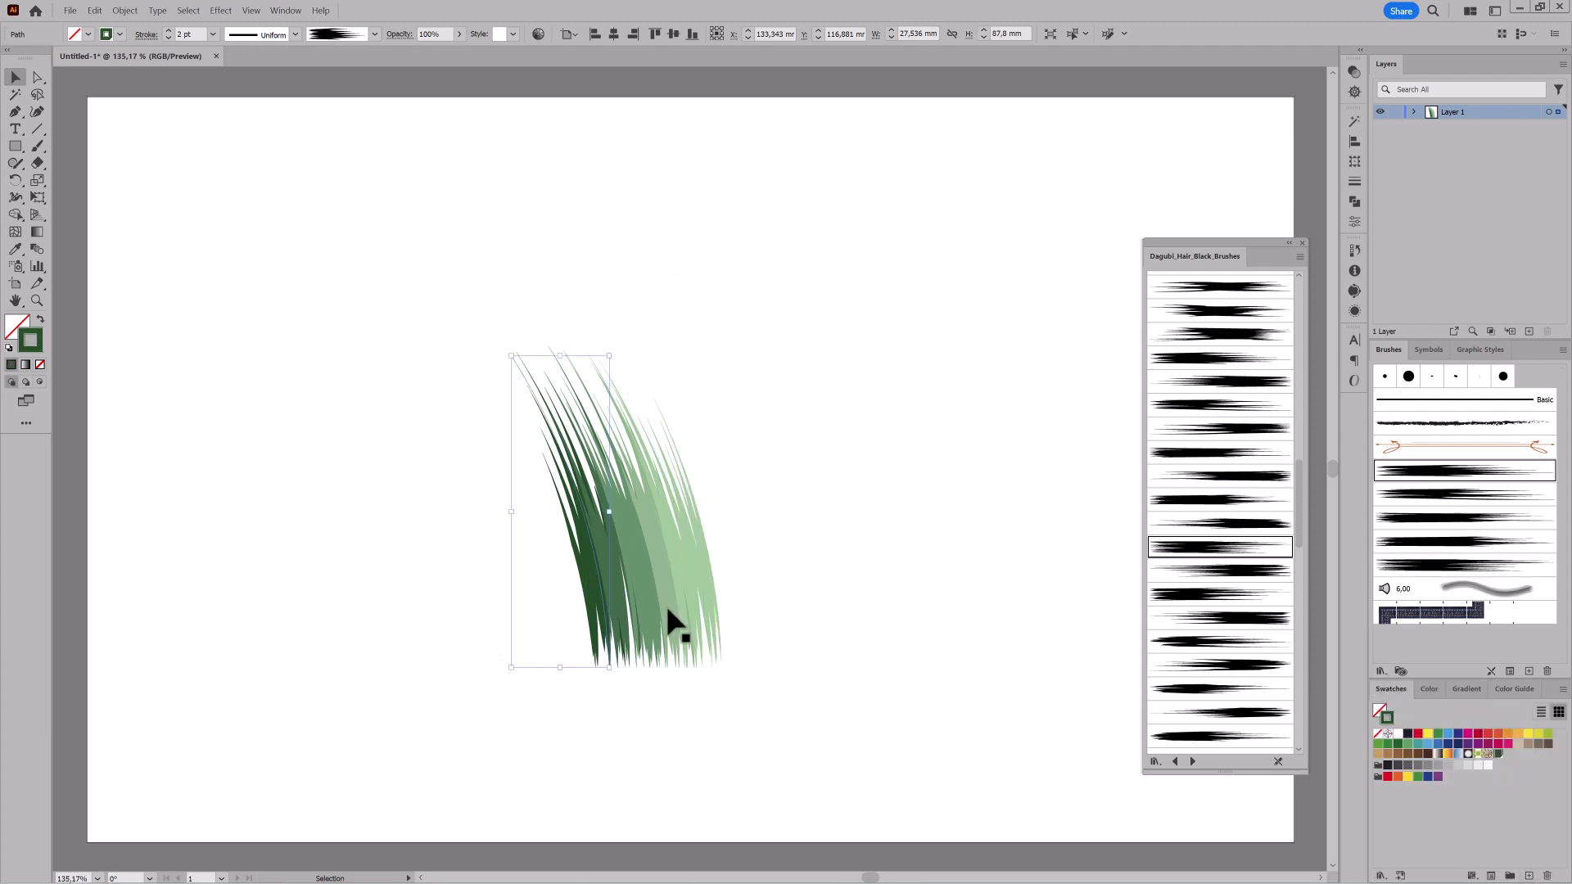
pyautogui.click(1240, 712)
pyautogui.click(1528, 876)
pyautogui.click(783, 547)
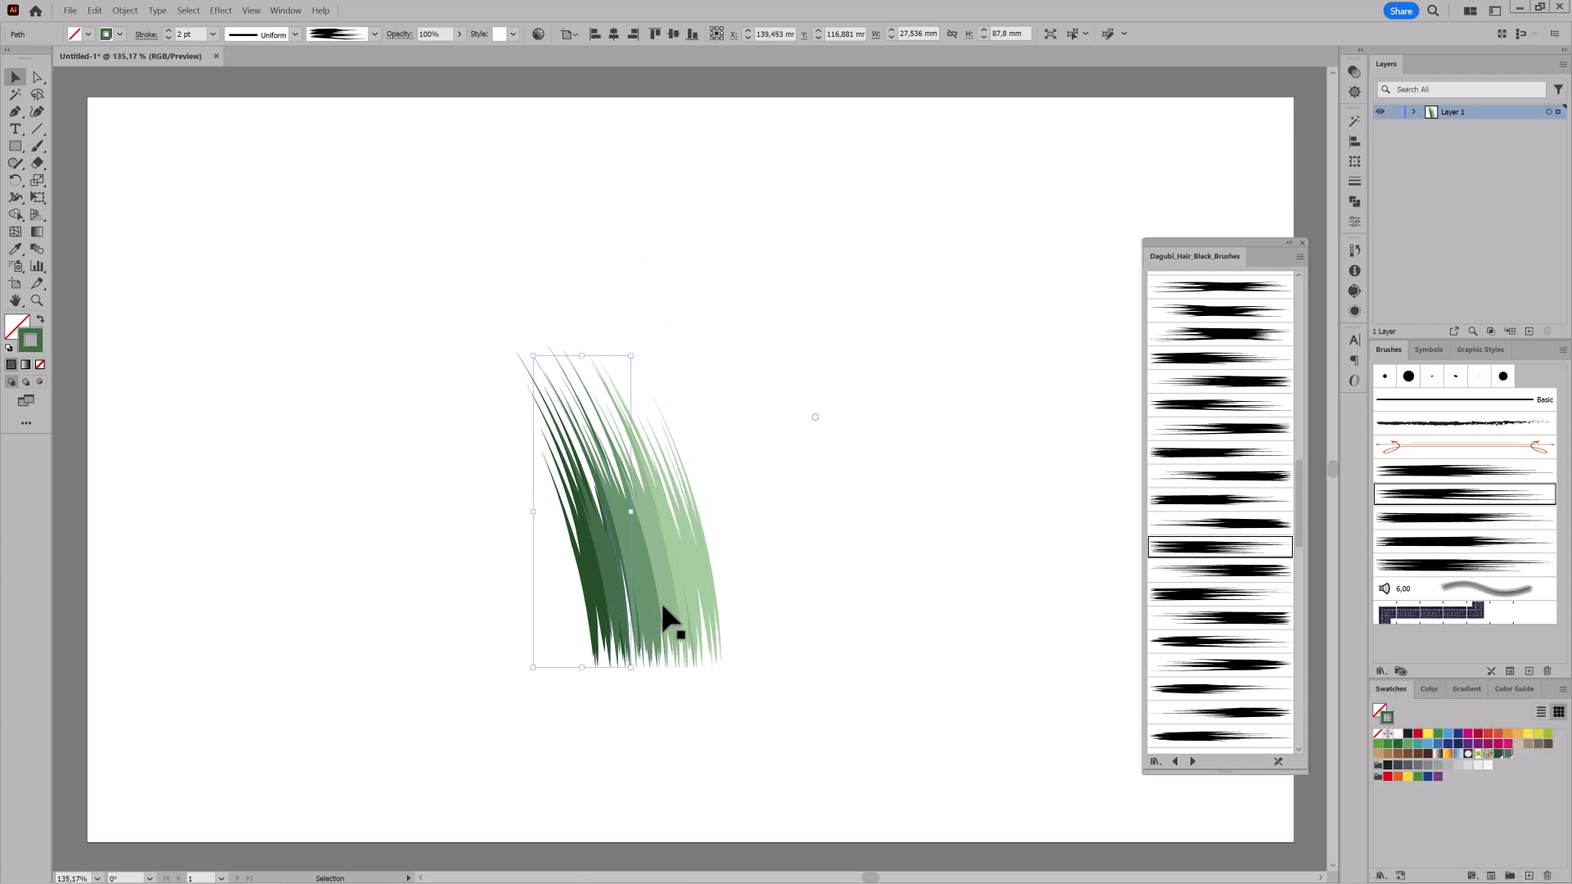
# Save the stroke colors of the three lighter grass strokes as new swatches.
pyautogui.click(653, 602)
pyautogui.click(1510, 875)
pyautogui.click(782, 547)
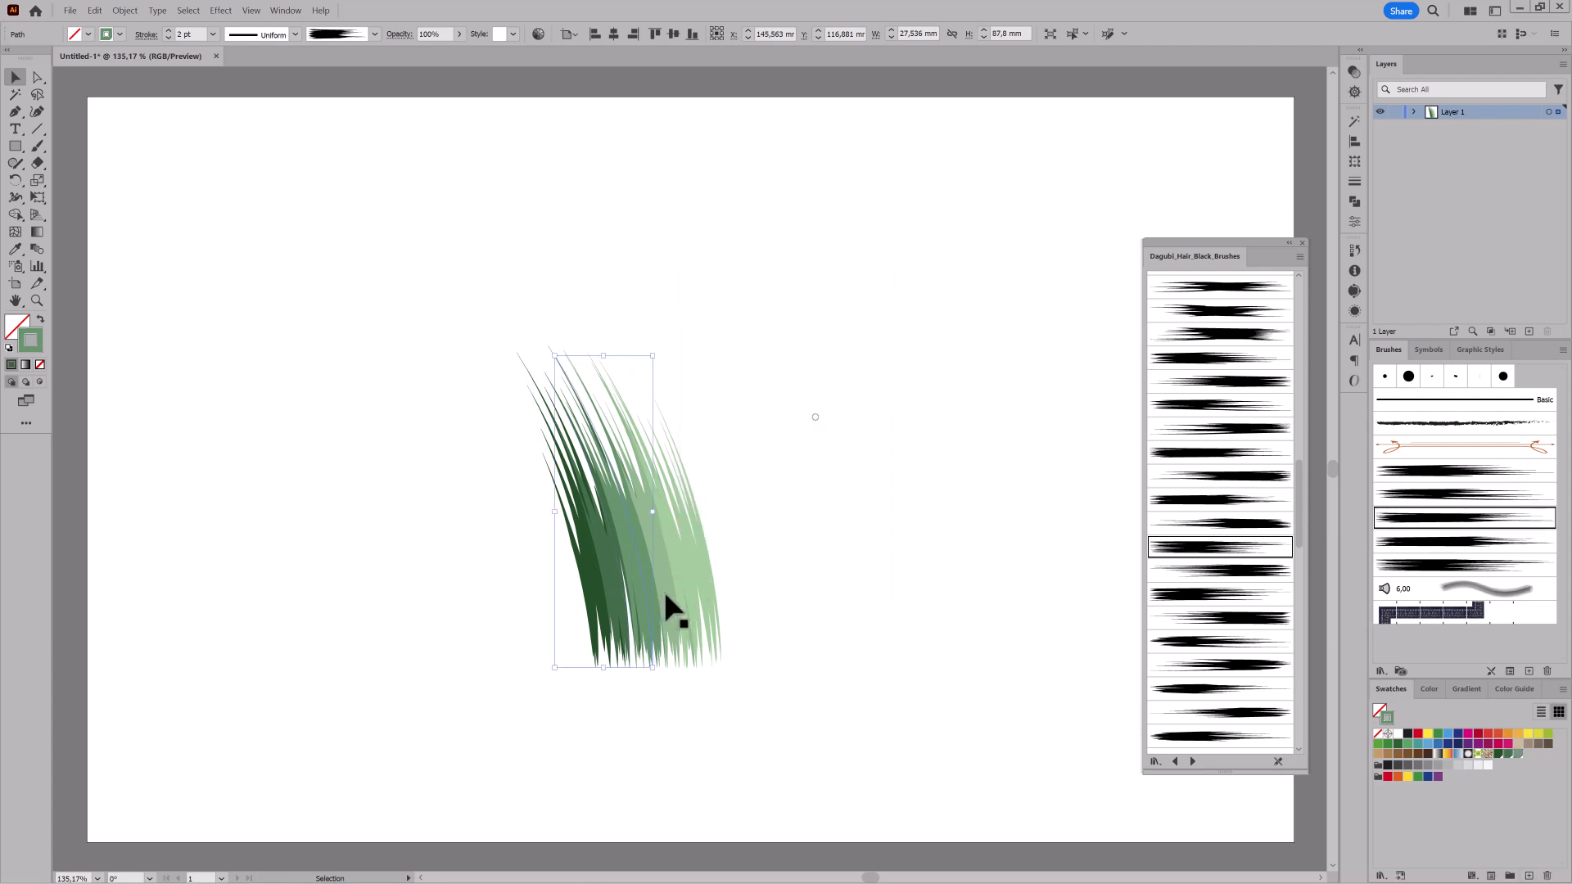
pyautogui.click(664, 591)
pyautogui.click(1510, 875)
pyautogui.click(784, 547)
pyautogui.click(696, 591)
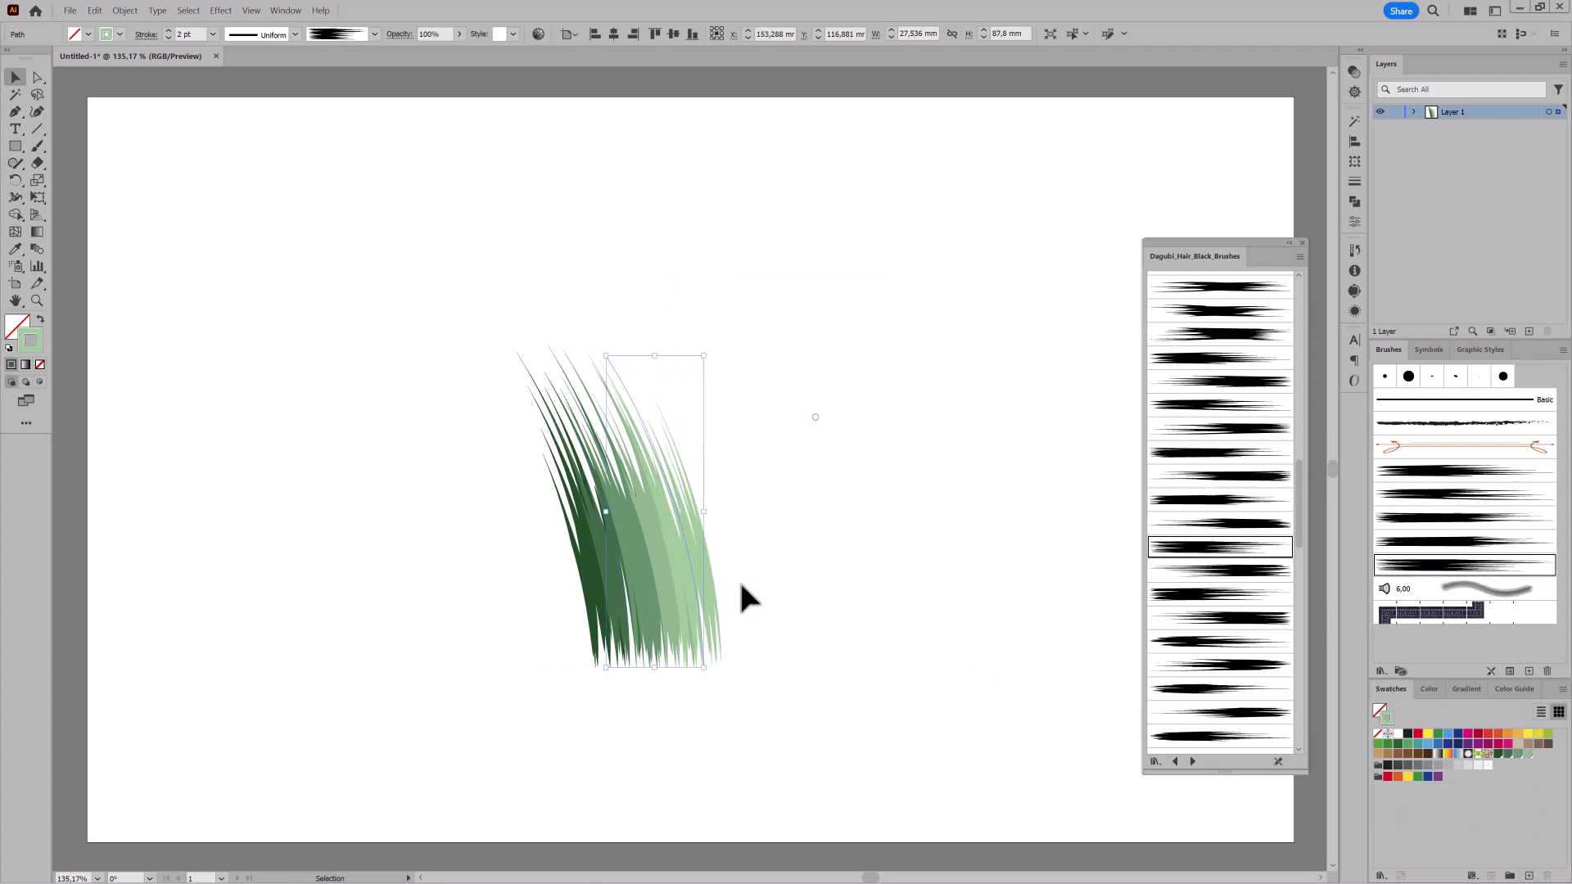
pyautogui.click(1528, 877)
pyautogui.click(781, 547)
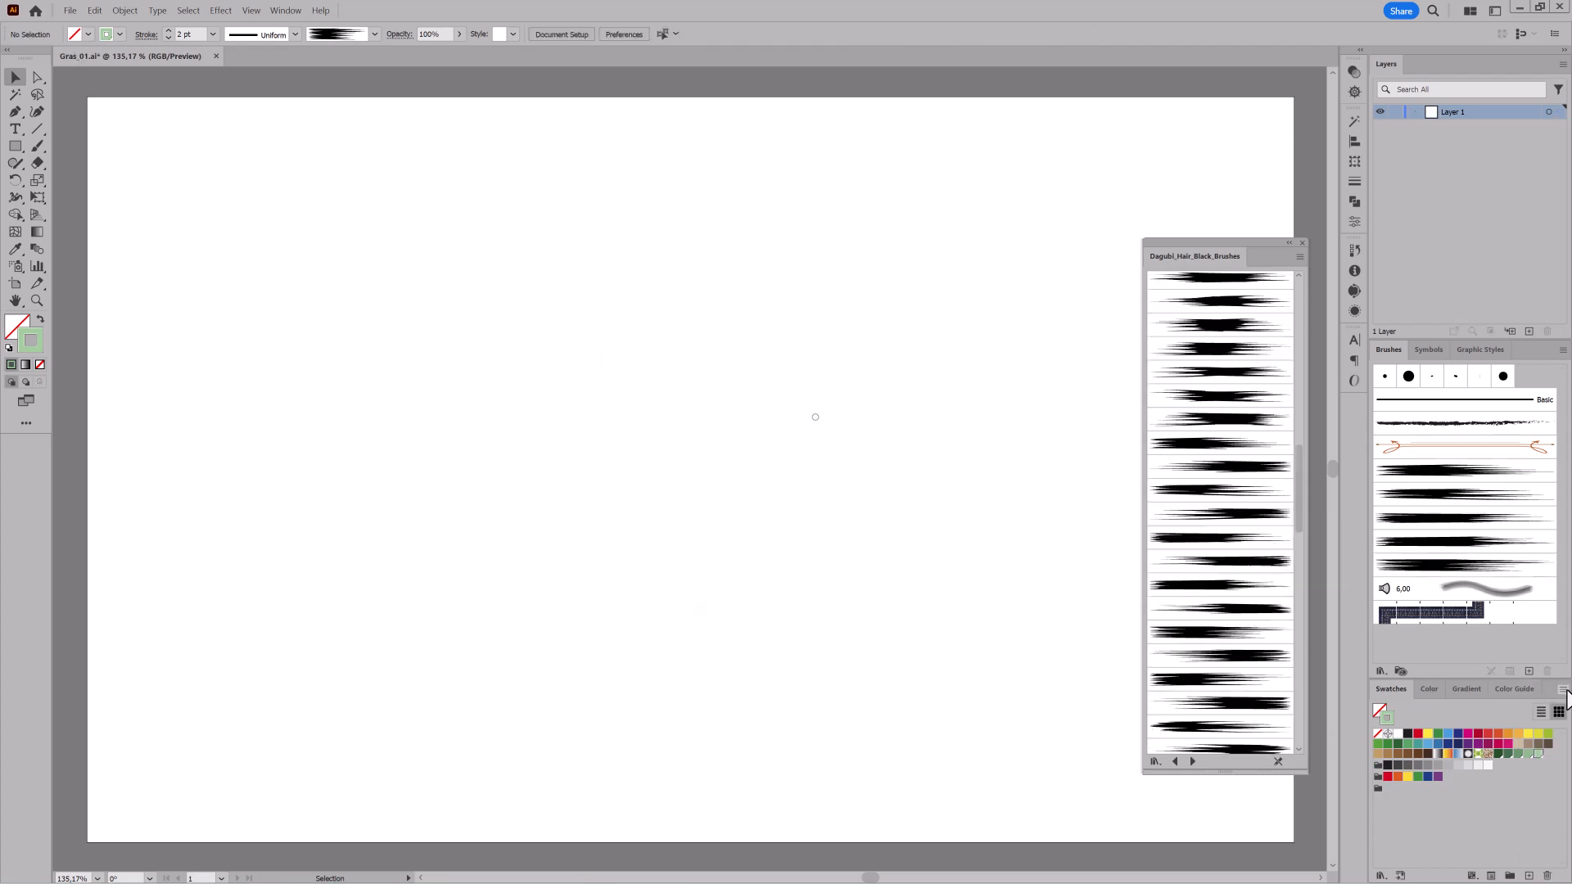
# Create a color group named Gras and move the saved green grass swatches into it.
pyautogui.click(1563, 690)
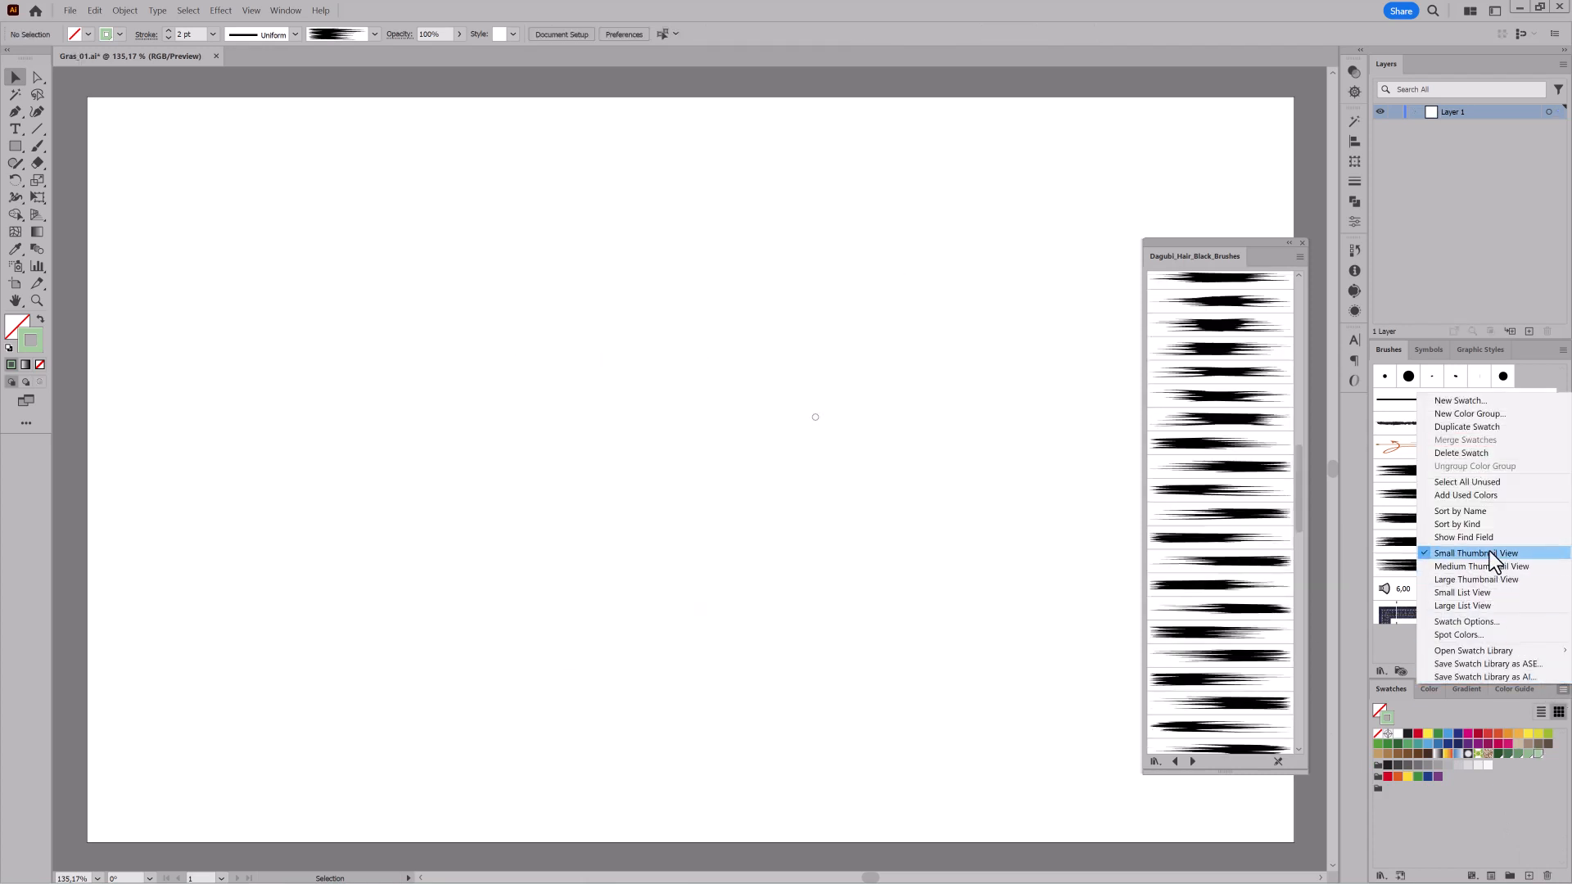
pyautogui.click(1489, 411)
pyautogui.write('Gras')
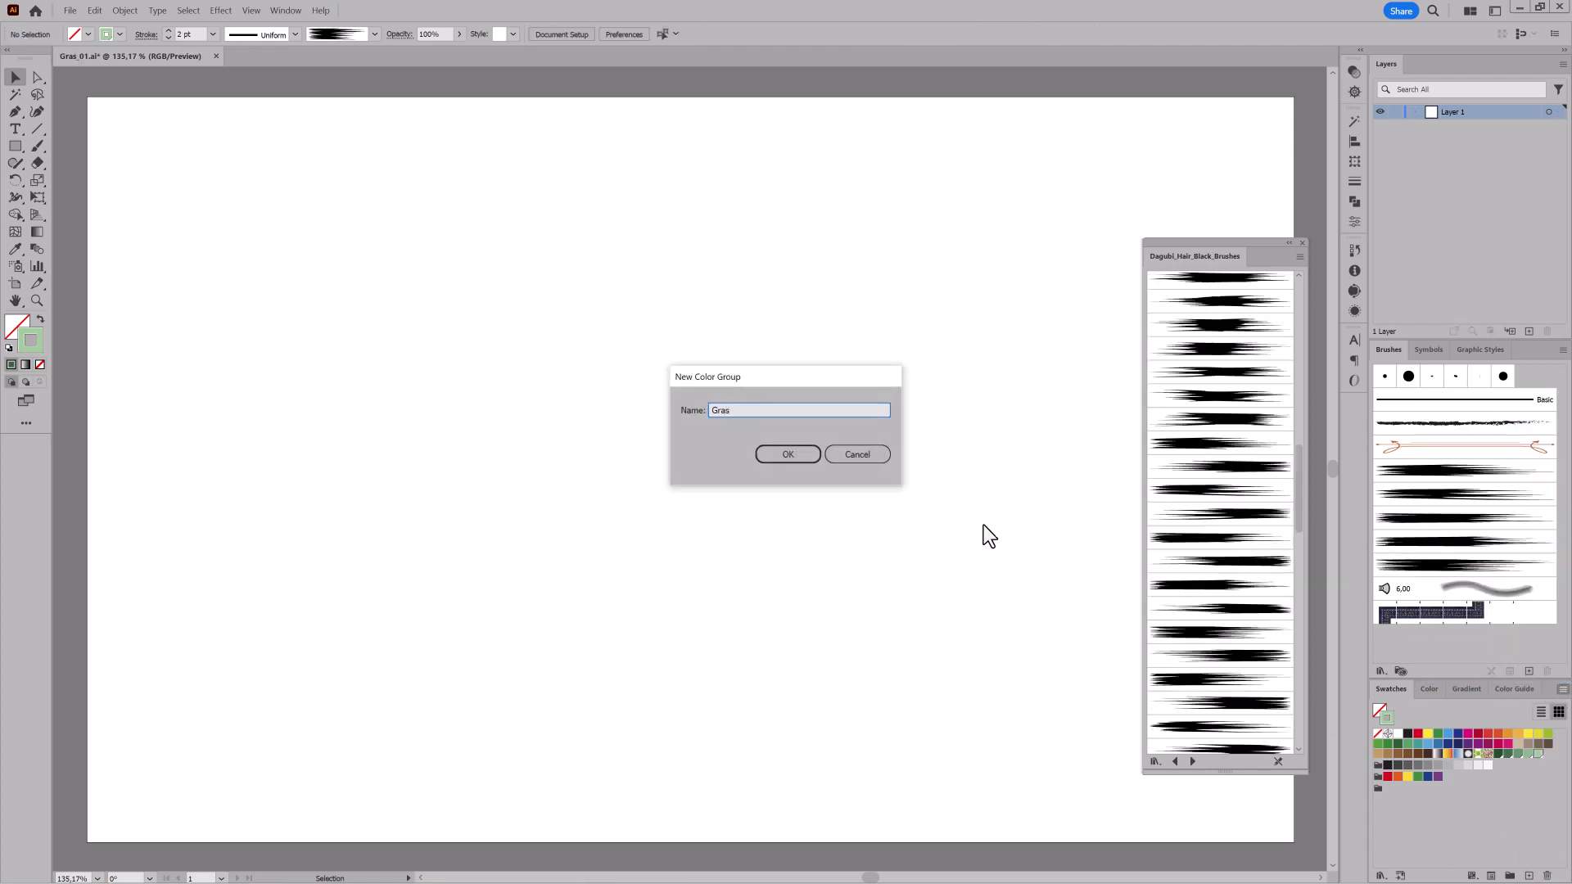
pyautogui.click(765, 454)
pyautogui.click(1511, 755)
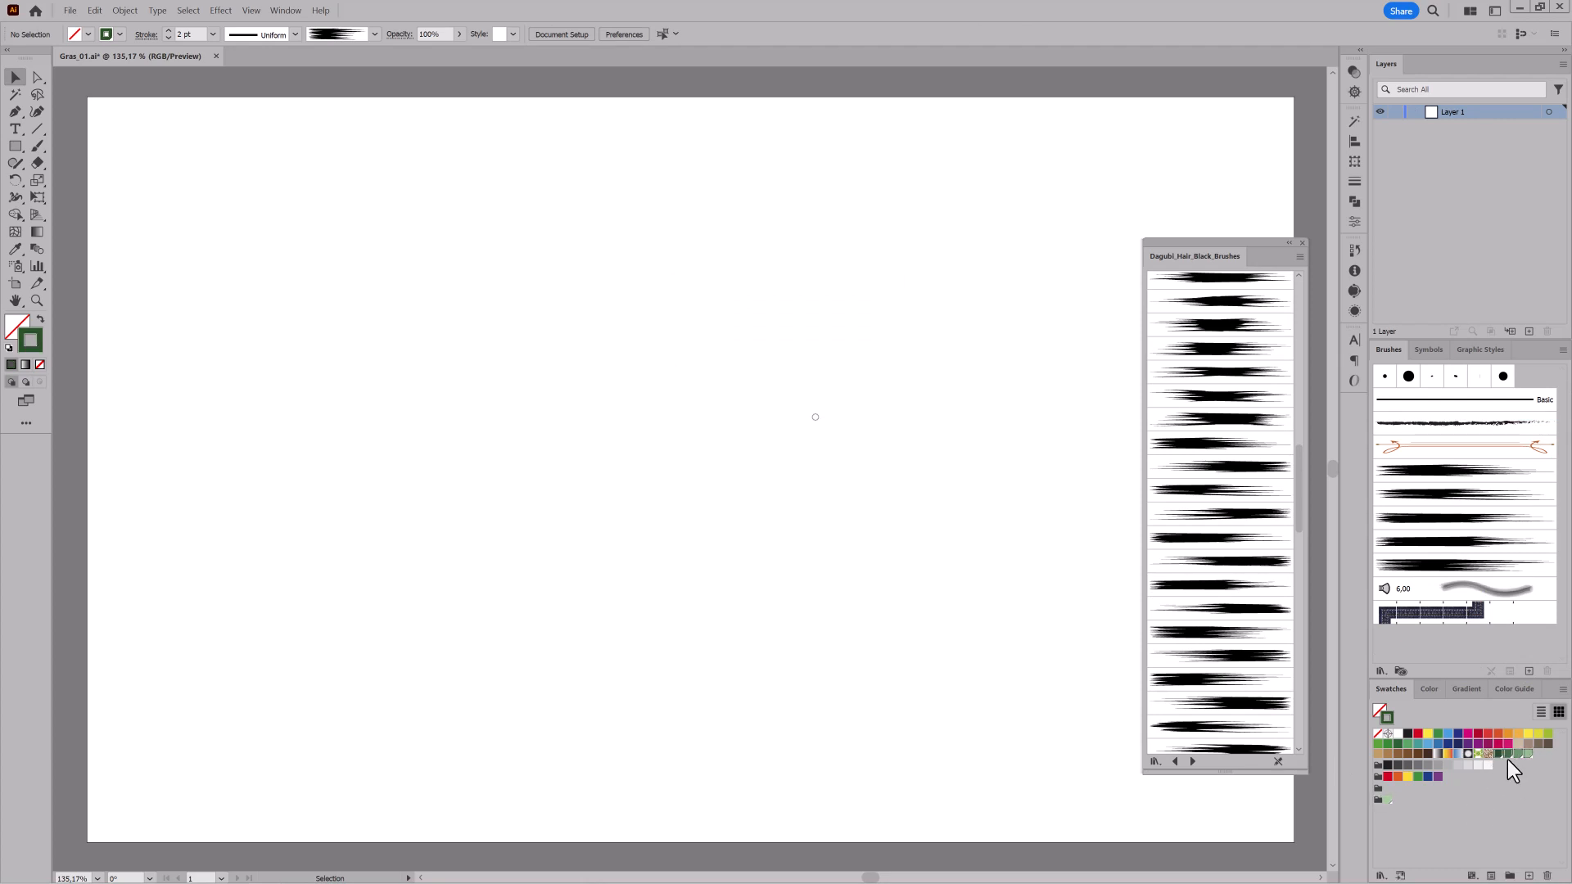
pyautogui.moveTo(1506, 759); pyautogui.dragTo(1393, 804)
# Paint a vertical dark green grass tuft near the artboard's center with a hair brush and set its stroke weight to 2 pt.
pyautogui.click(38, 147)
pyautogui.click(1211, 443)
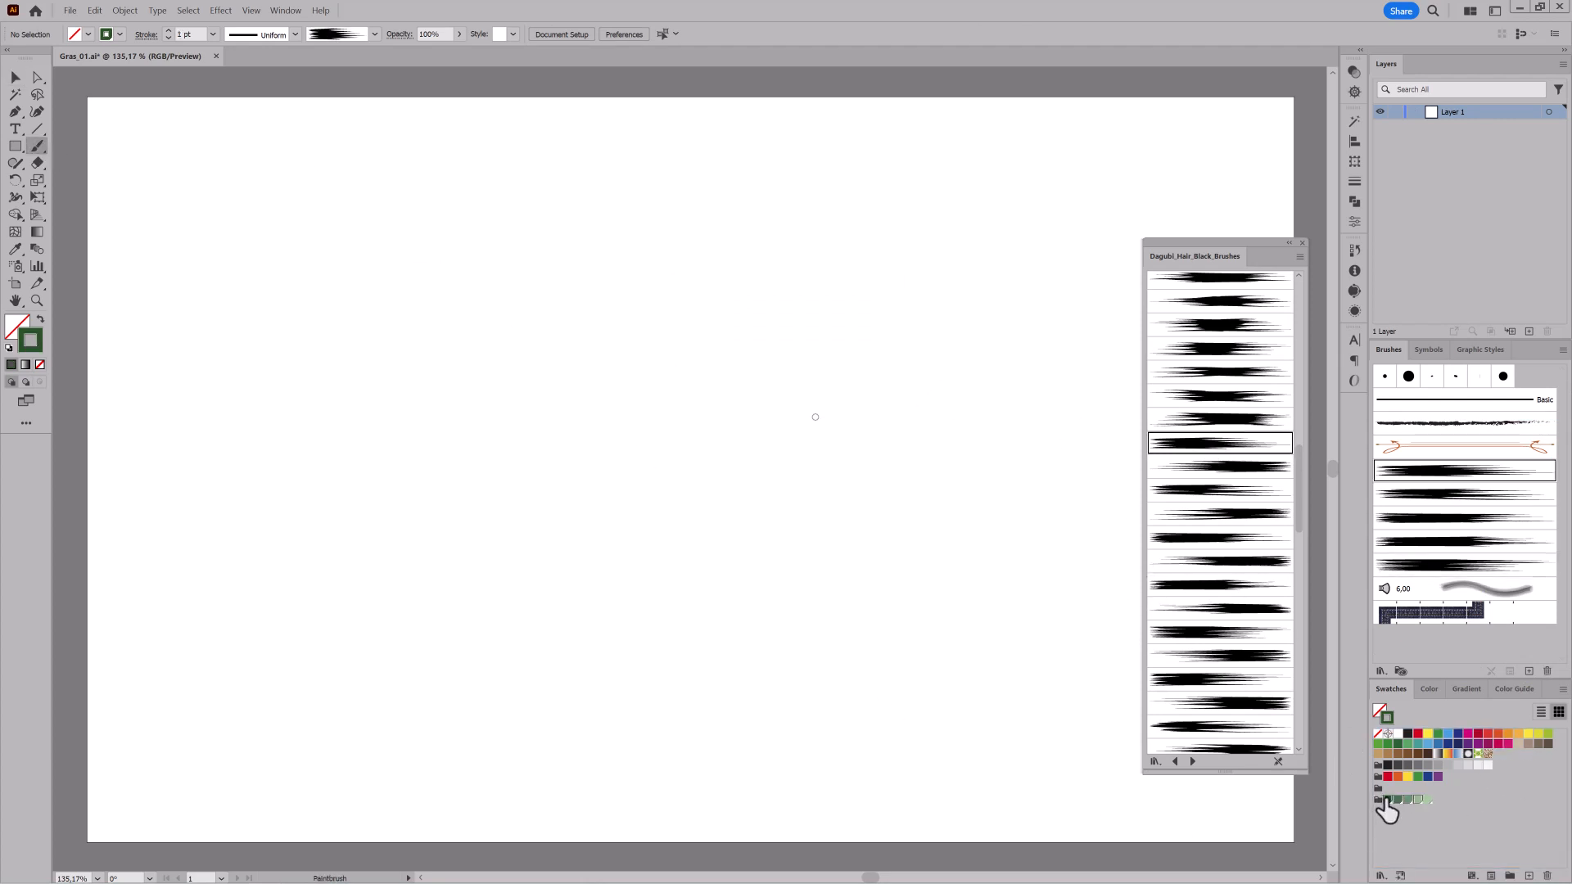
pyautogui.moveTo(673, 251); pyautogui.dragTo(676, 236)
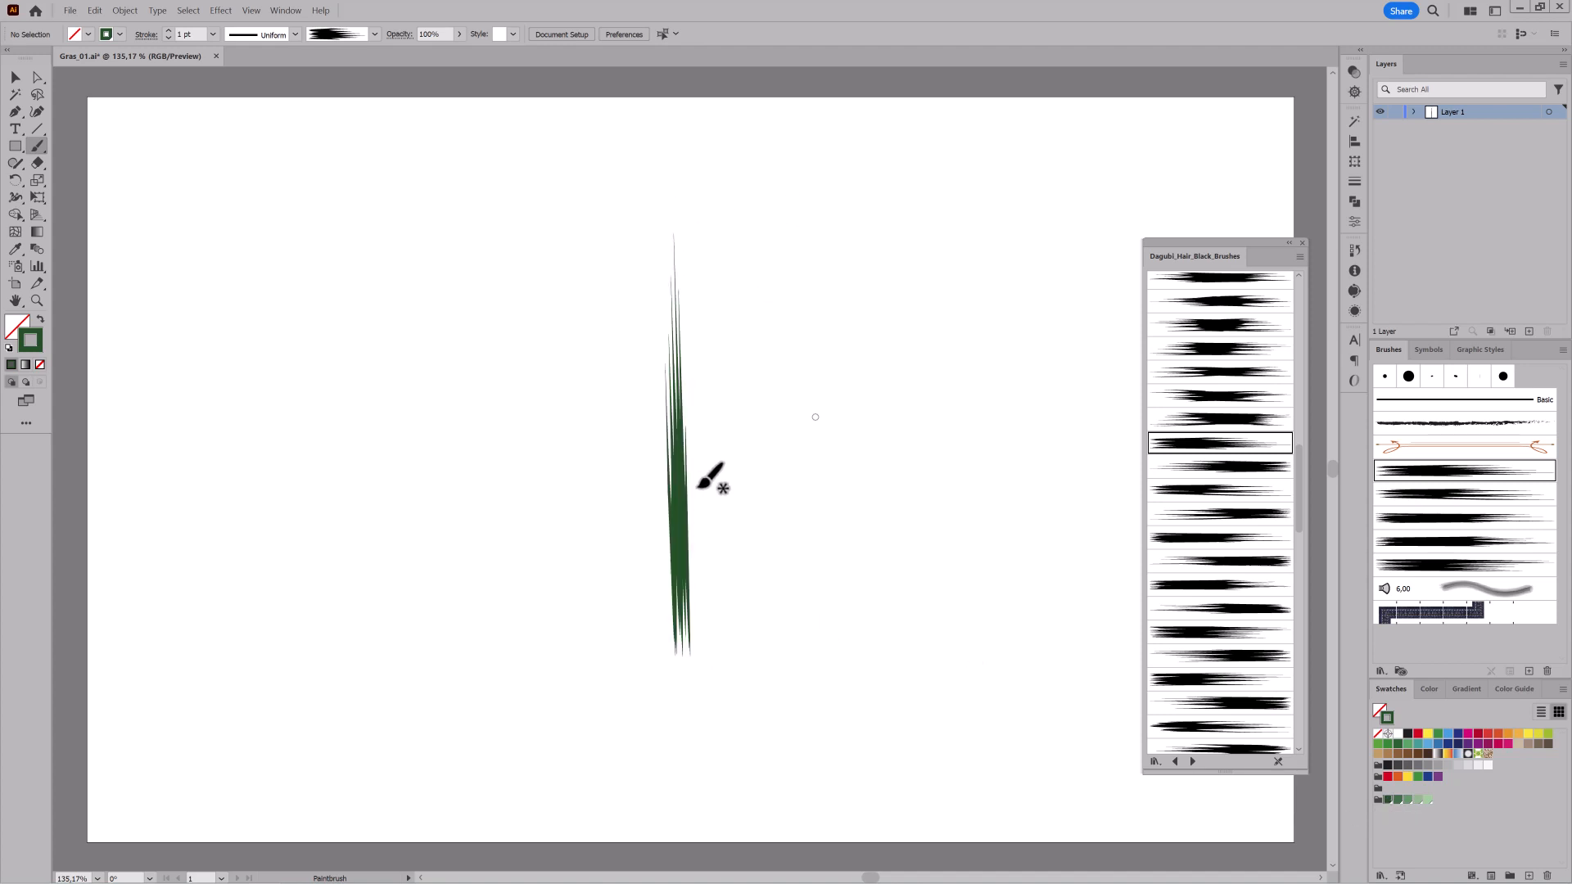
pyautogui.click(168, 31)
pyautogui.hotkey('ctrl', 'shift', 'a')
# Paint a right-leaning tuft using a tapered width profile and a different hair brush, and set its stroke weight to 3 pt.
pyautogui.click(295, 34)
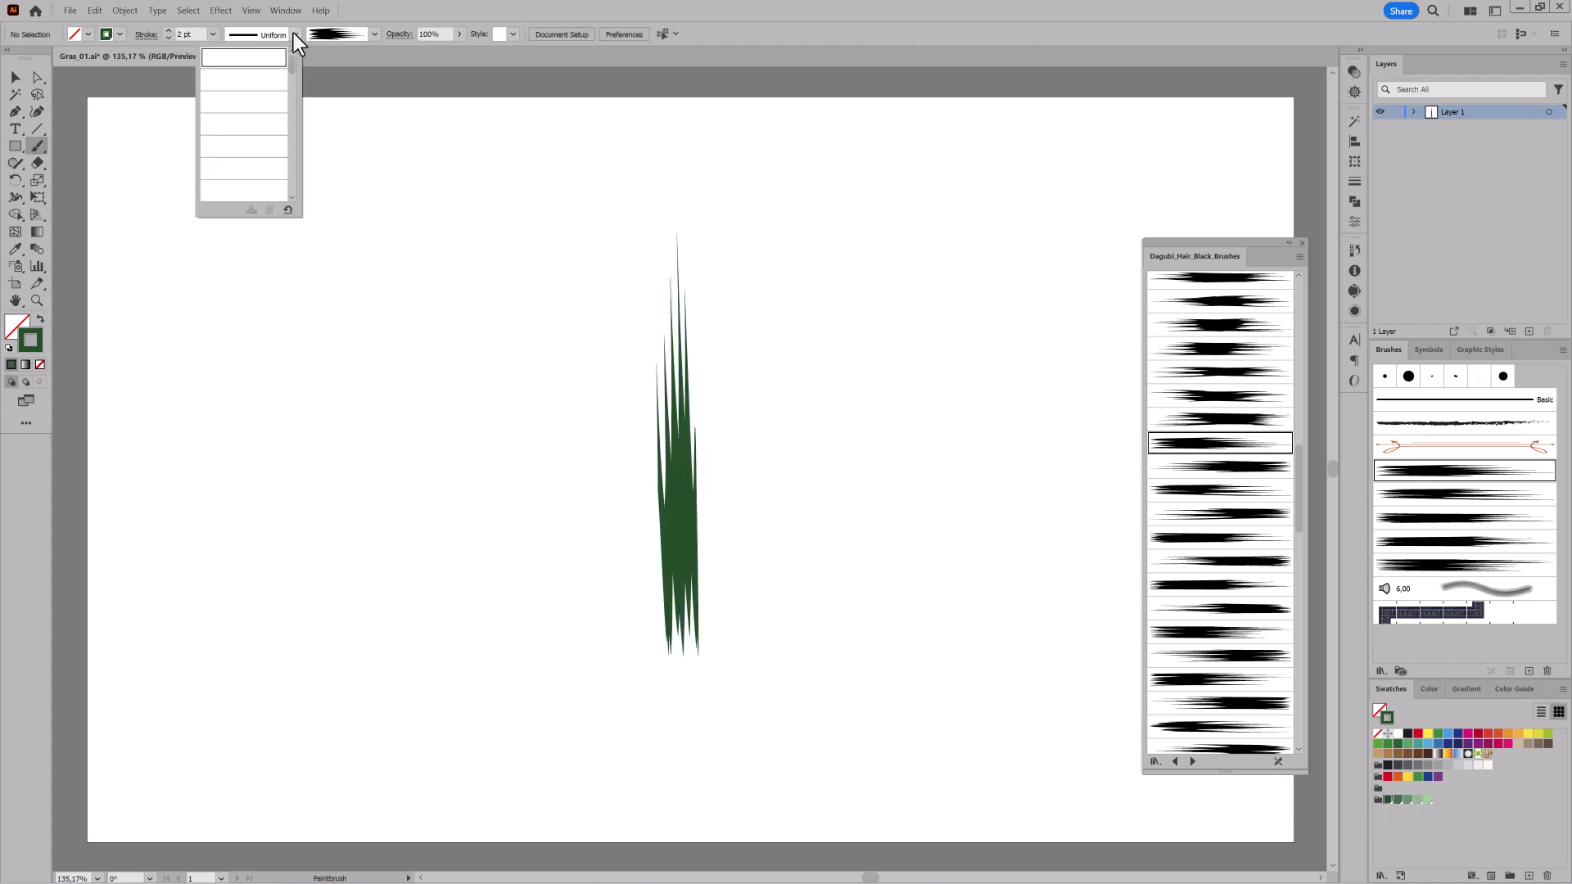
pyautogui.scroll(-3, 287, 126)
pyautogui.click(263, 99)
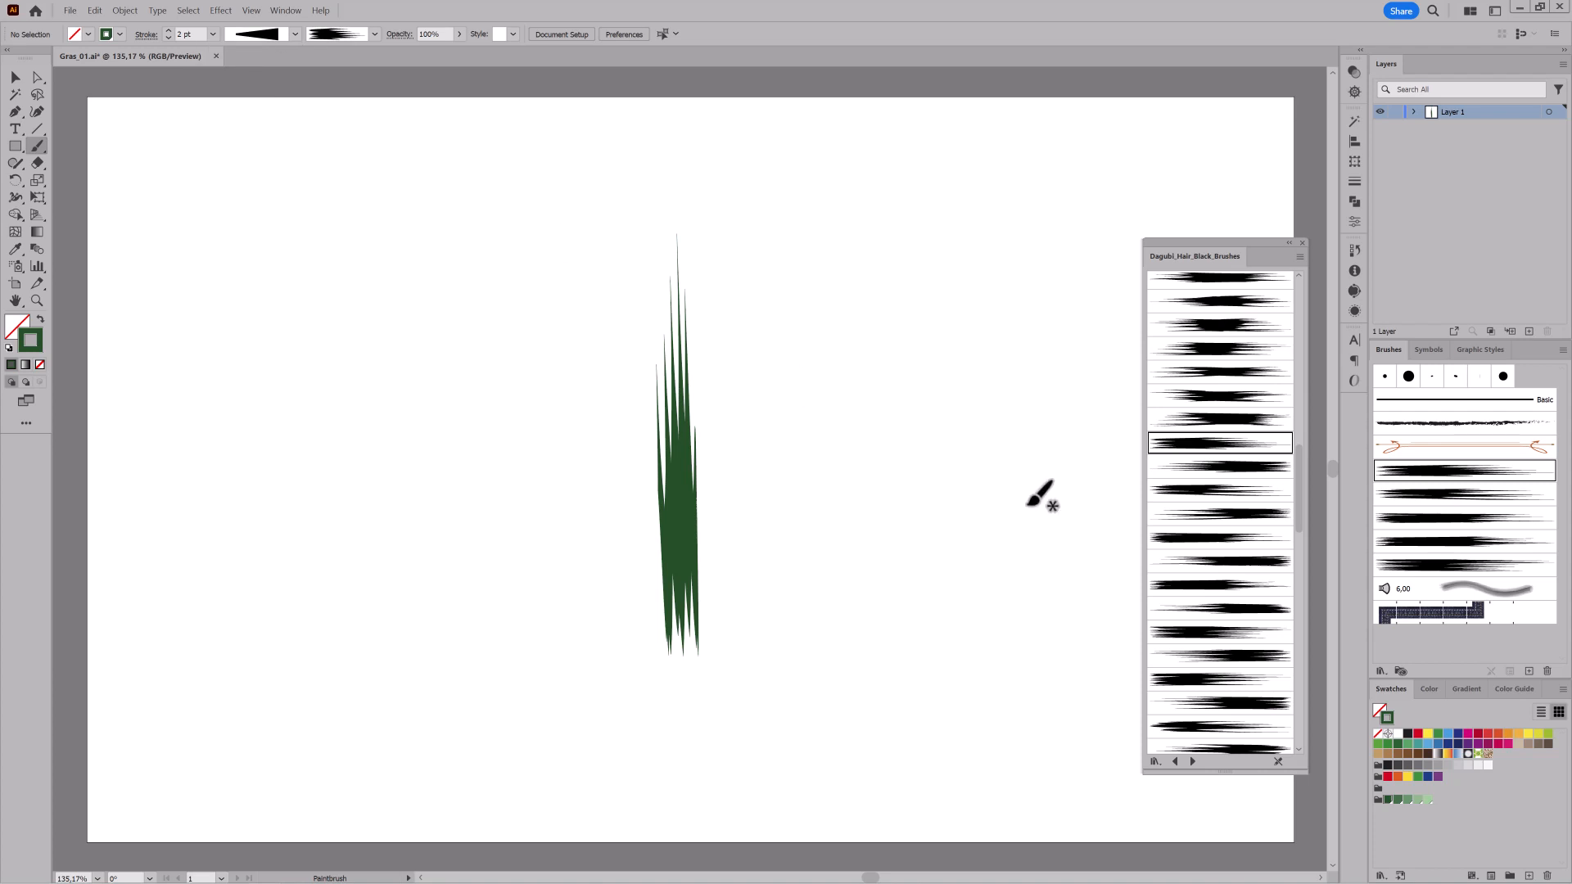
pyautogui.click(1219, 489)
pyautogui.moveTo(745, 389); pyautogui.dragTo(775, 263)
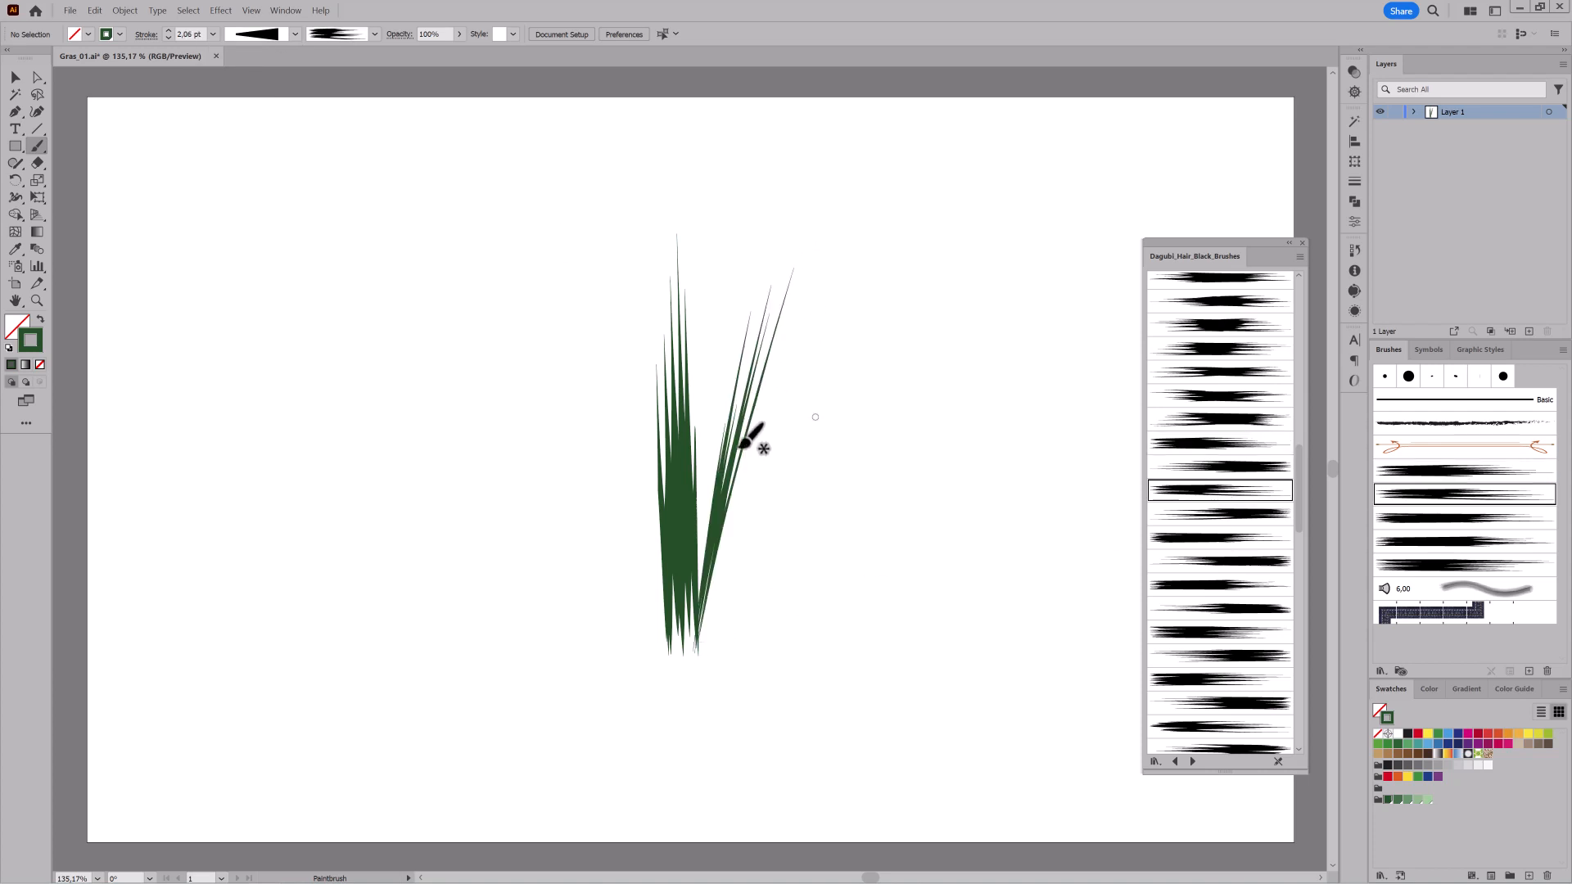
pyautogui.keyDown('ctrl'); pyautogui.click(738, 447); pyautogui.keyUp('ctrl')
pyautogui.click(169, 31)
pyautogui.hotkey('ctrl', 'shift', 'a')
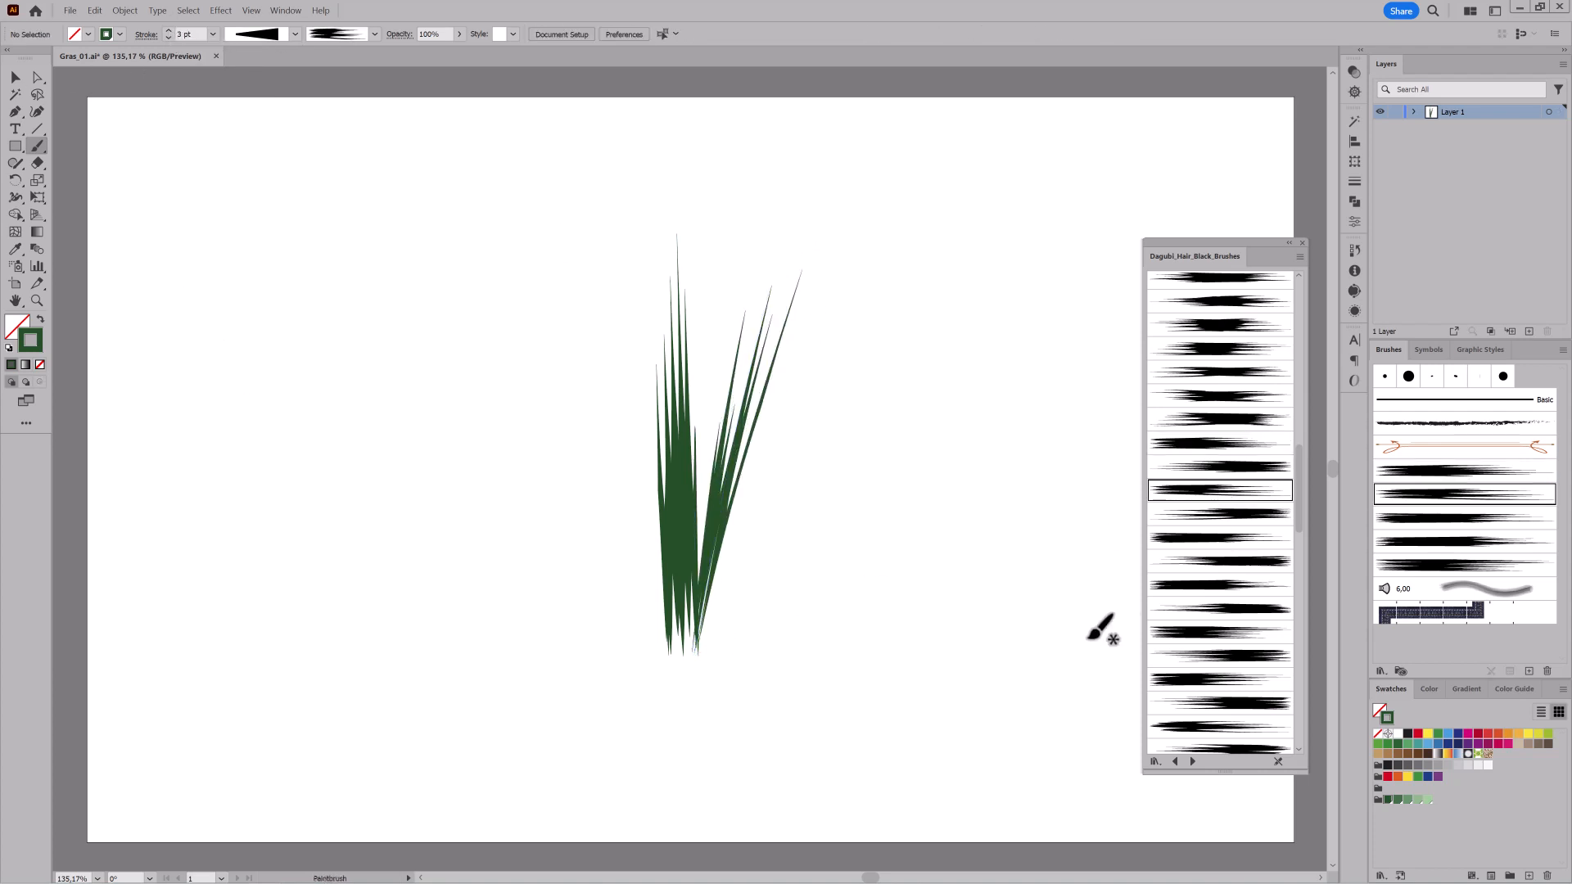
# Paint a tuft curving to the left and two tufts leaning to the right, each with a different hair brush.
pyautogui.click(1211, 539)
pyautogui.moveTo(651, 499); pyautogui.dragTo(583, 274)
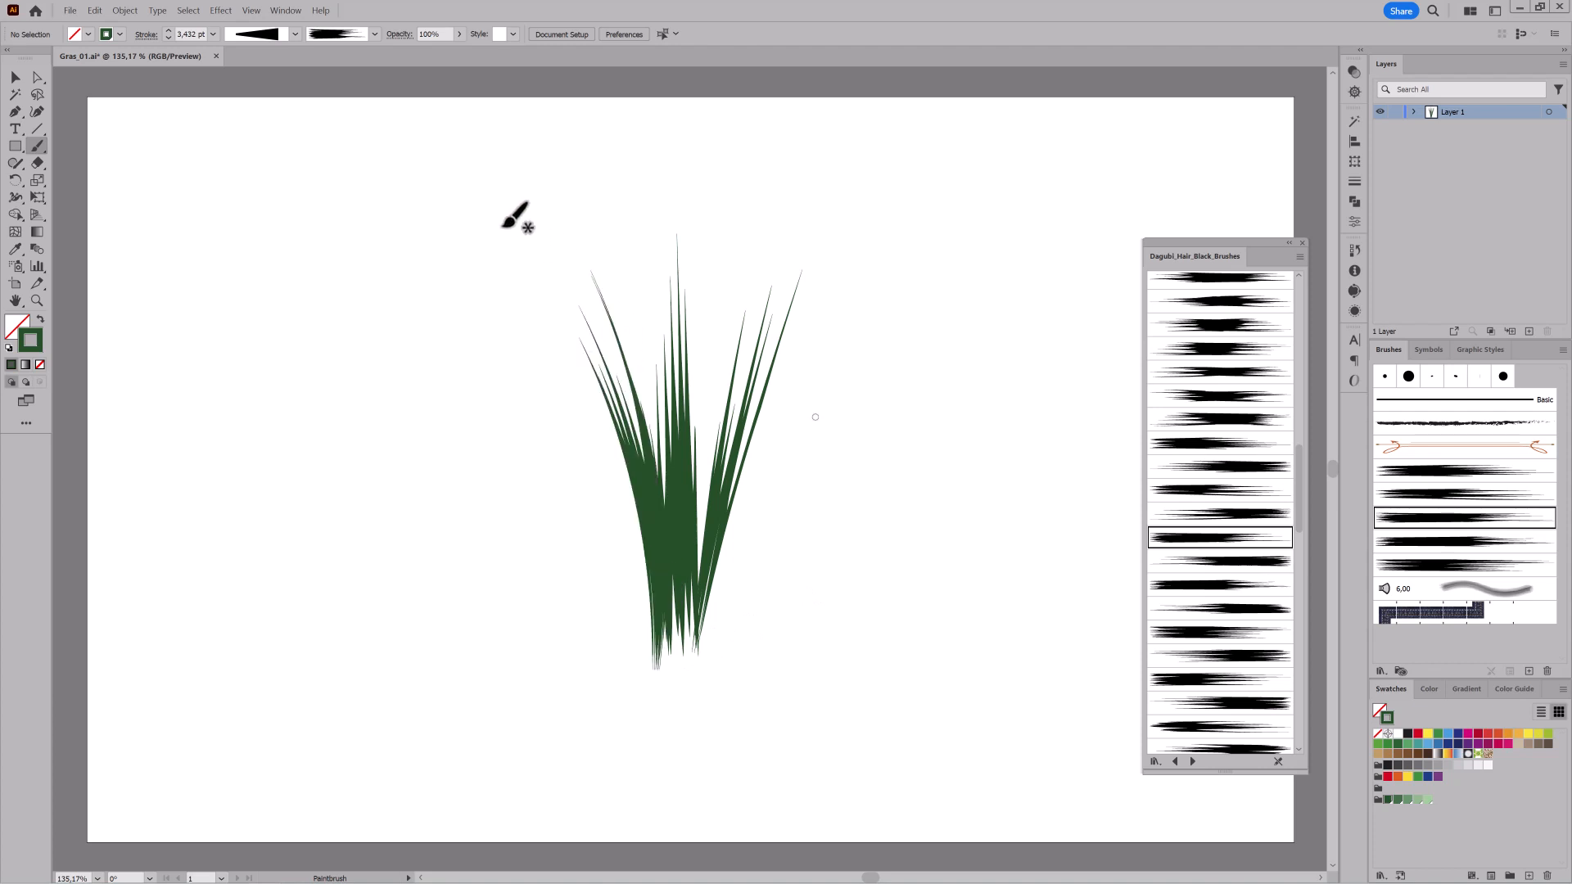
pyautogui.click(1191, 586)
pyautogui.moveTo(681, 725); pyautogui.dragTo(856, 327)
pyautogui.click(1210, 631)
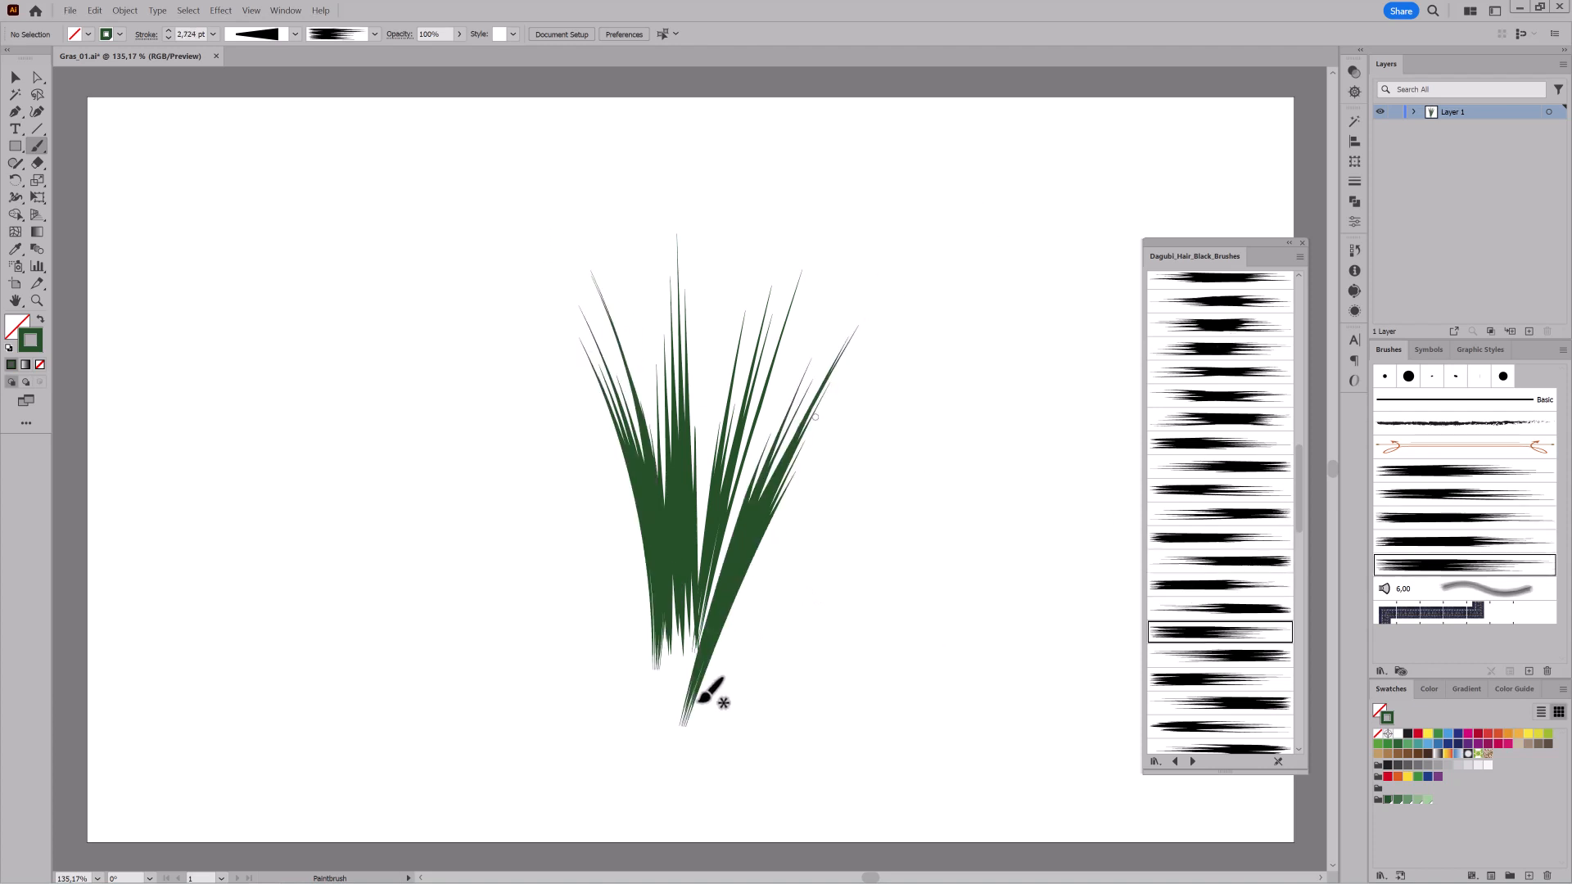
pyautogui.moveTo(709, 698); pyautogui.dragTo(874, 343)
# Fill the middle of the clump with one tuft and its left side with two more, changing the hair brush each time.
pyautogui.click(1211, 679)
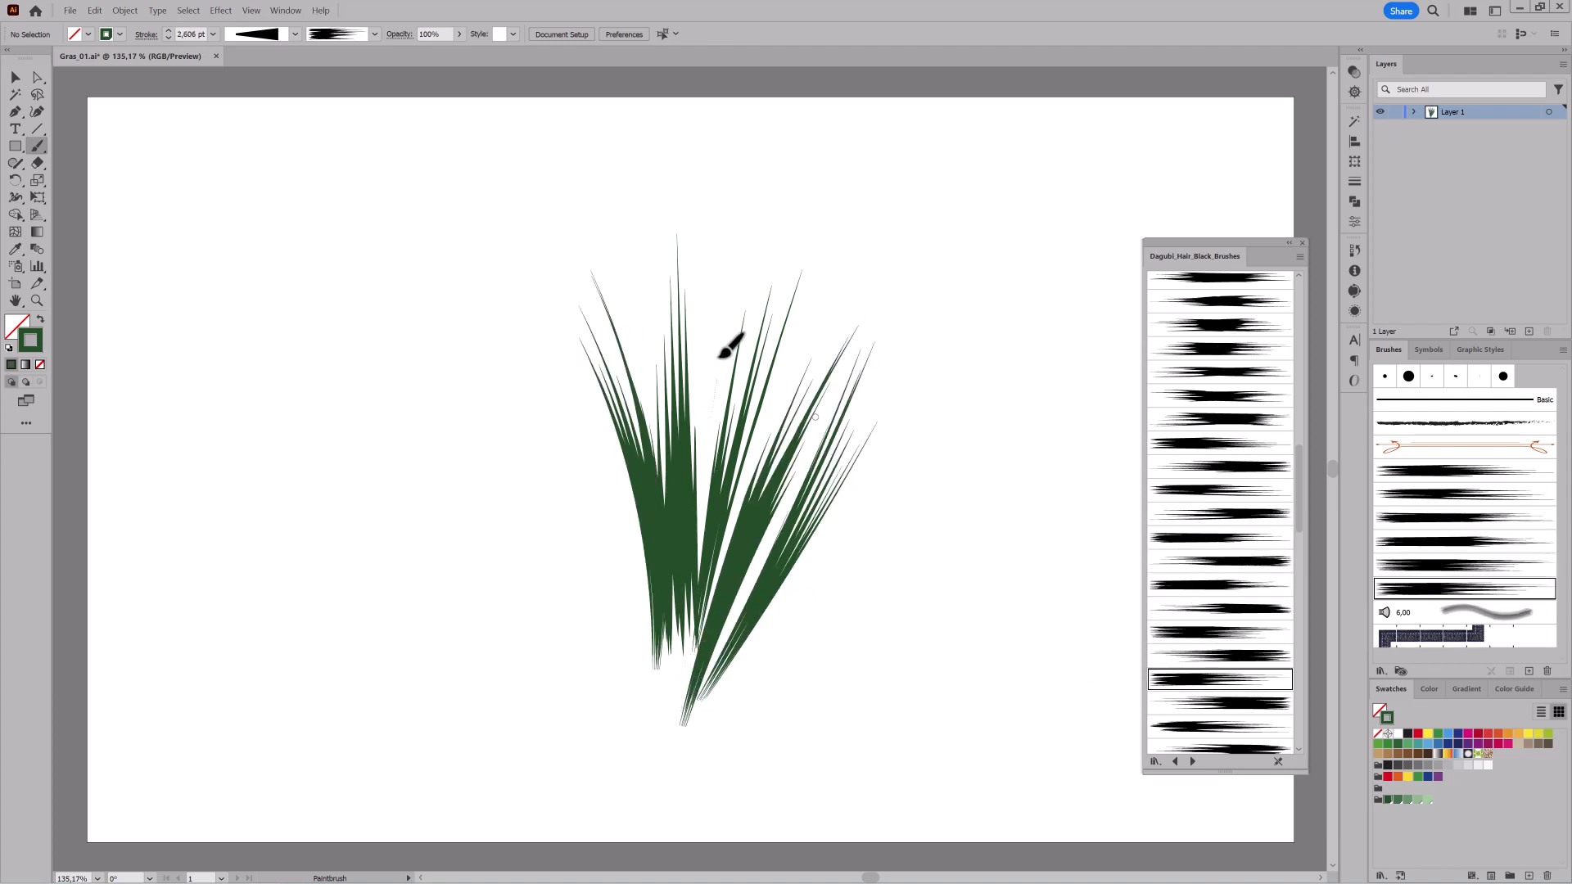
pyautogui.moveTo(720, 357); pyautogui.dragTo(722, 337)
pyautogui.click(1200, 726)
pyautogui.moveTo(586, 366); pyautogui.dragTo(575, 244)
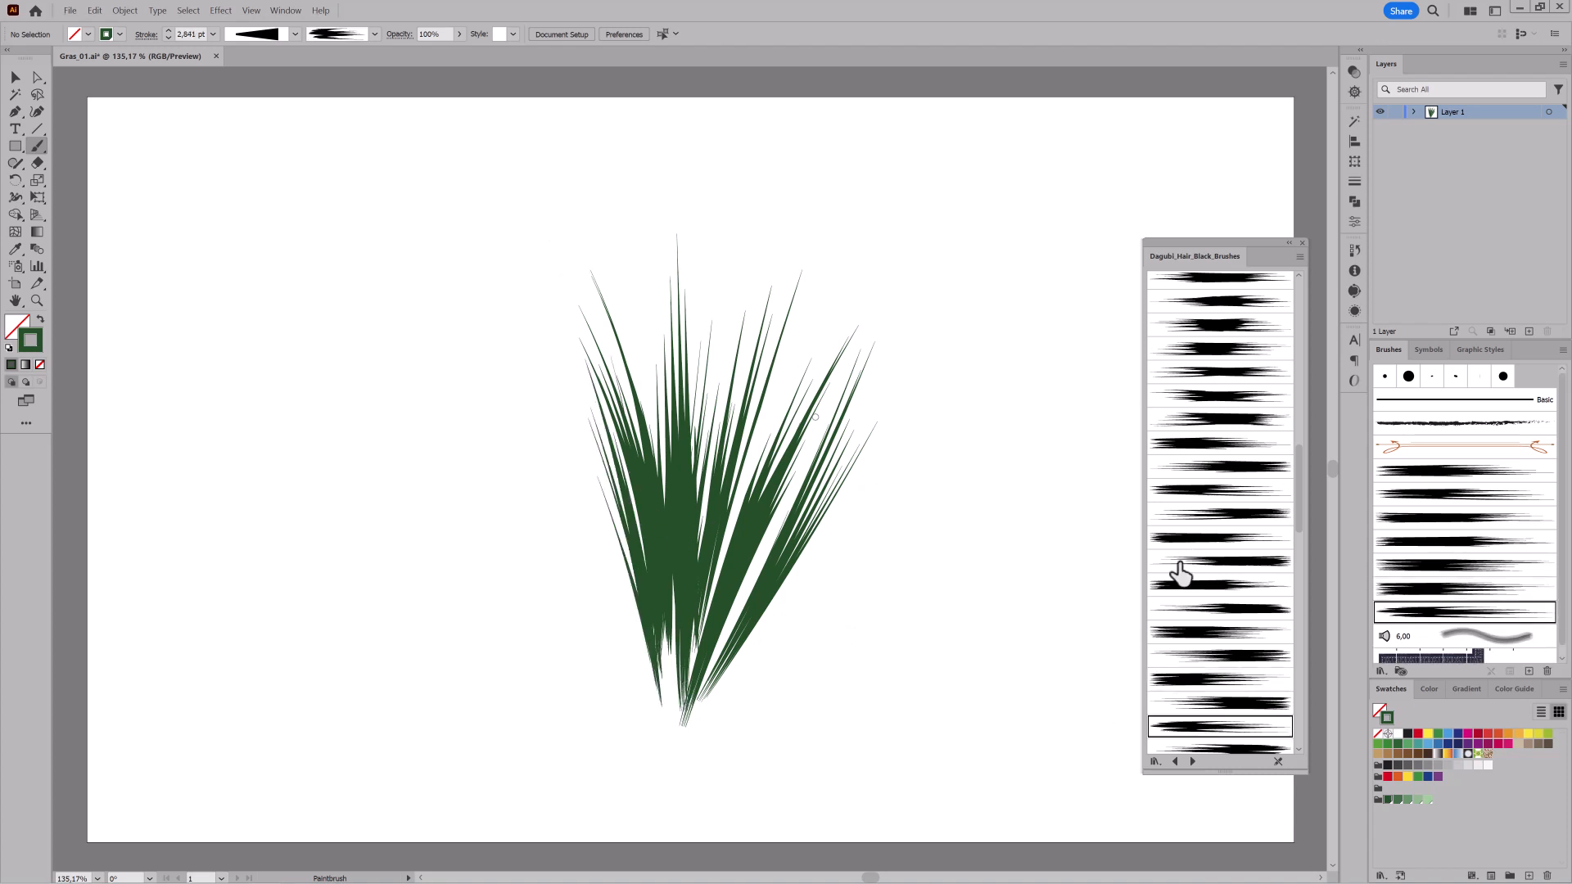
pyautogui.scroll(-1, 1179, 572)
pyautogui.click(1192, 690)
pyautogui.moveTo(655, 701); pyautogui.dragTo(561, 357)
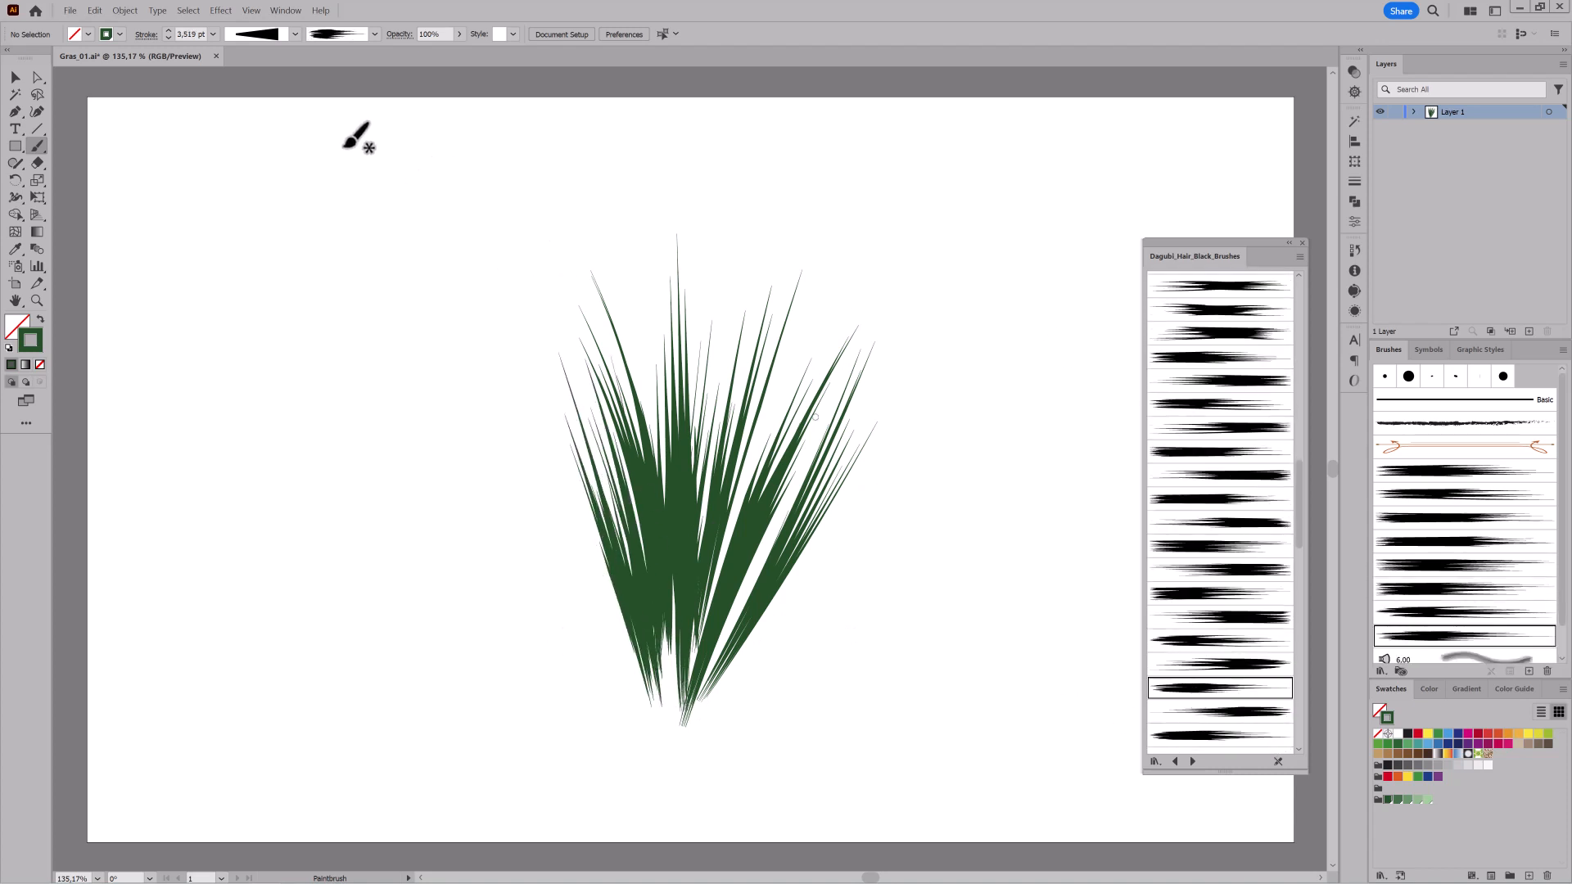
# Fan two further tufts out to the left and fill the right side with another, using a new hair brush for each.
pyautogui.scroll(-1, 1203, 581)
pyautogui.click(1198, 563)
pyautogui.moveTo(634, 708); pyautogui.dragTo(591, 555)
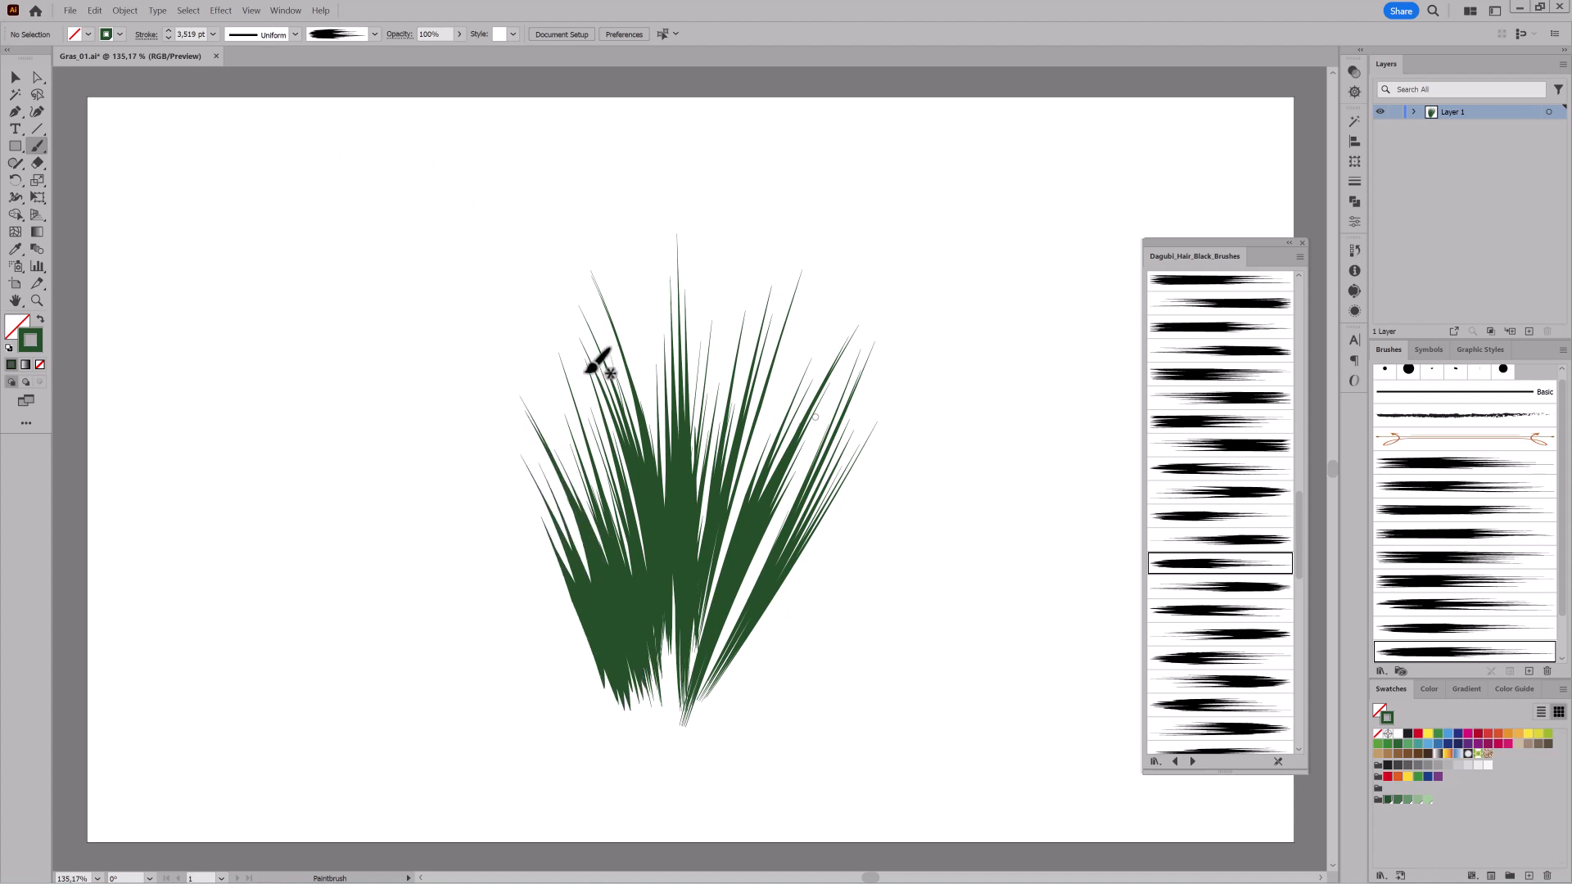
pyautogui.click(1219, 609)
pyautogui.moveTo(603, 706); pyautogui.dragTo(419, 377)
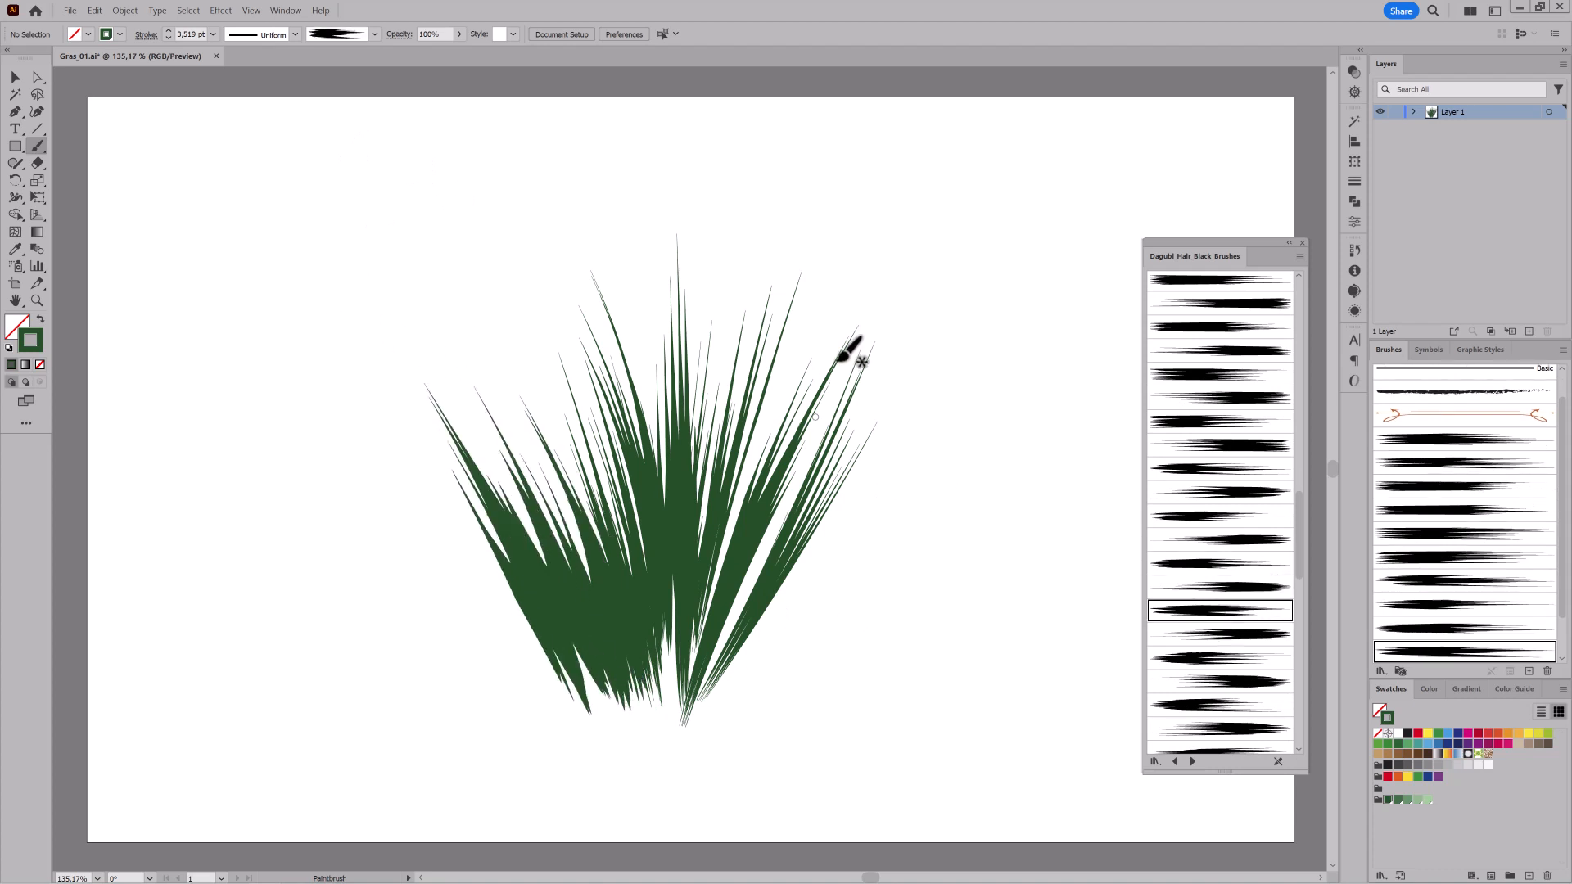
pyautogui.click(1219, 657)
pyautogui.moveTo(709, 704); pyautogui.dragTo(880, 318)
# Paint a tuft arching outward at the clump's right edge with another hair brush, replacing a first attempt, and adjust its position slightly.
pyautogui.scroll(-2, 1218, 578)
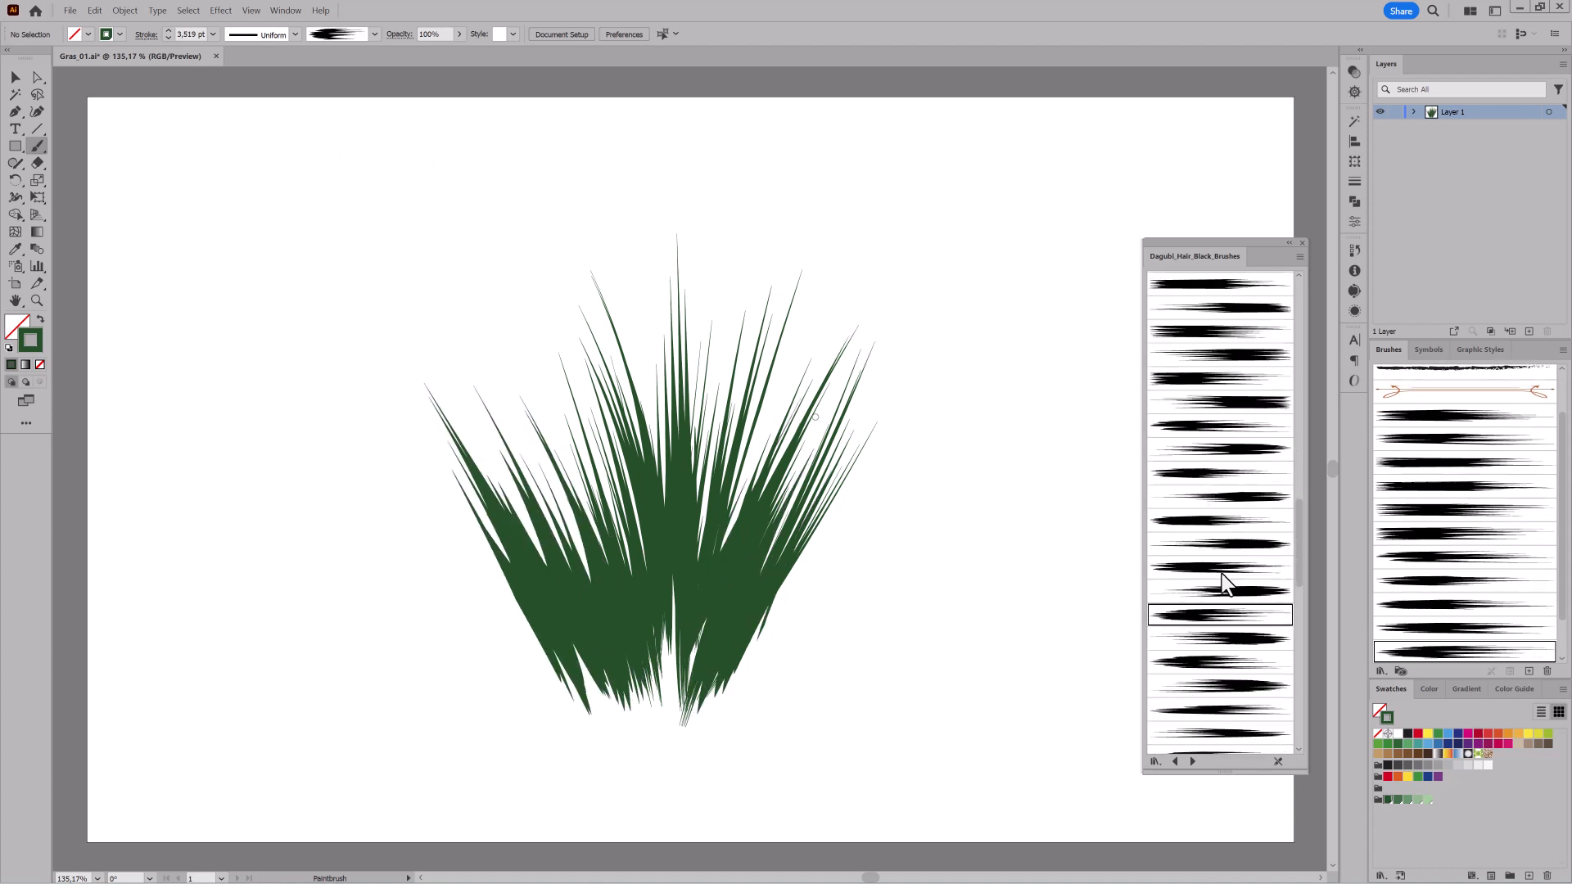
pyautogui.click(1220, 619)
pyautogui.moveTo(746, 651); pyautogui.dragTo(946, 437)
pyautogui.hotkey('ctrl', 'z')
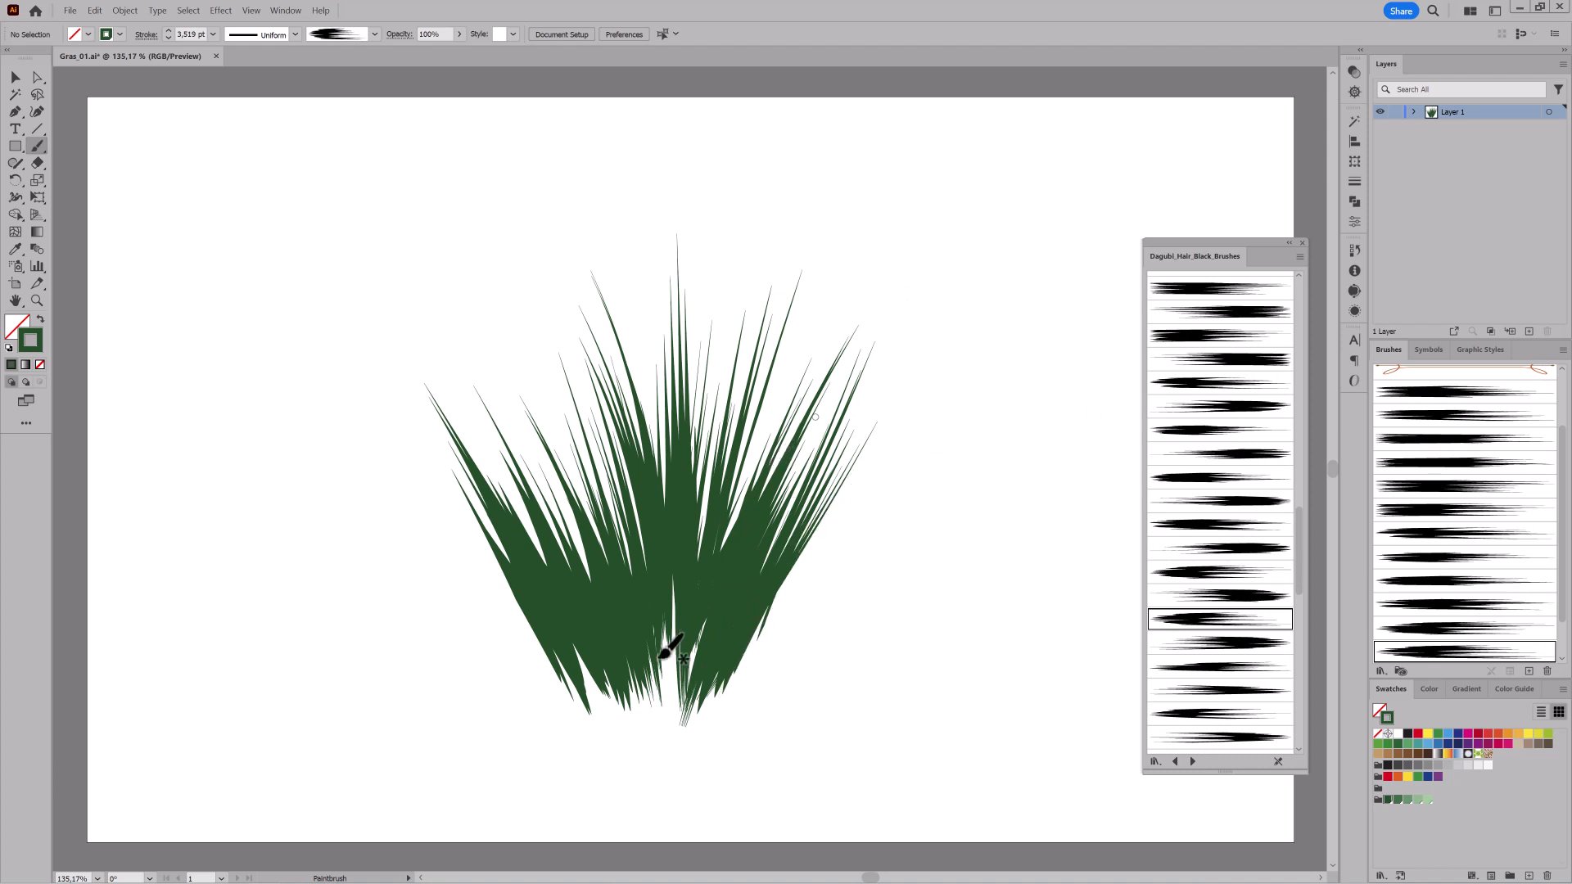
pyautogui.moveTo(740, 753); pyautogui.dragTo(743, 711)
pyautogui.moveTo(915, 428); pyautogui.dragTo(950, 415)
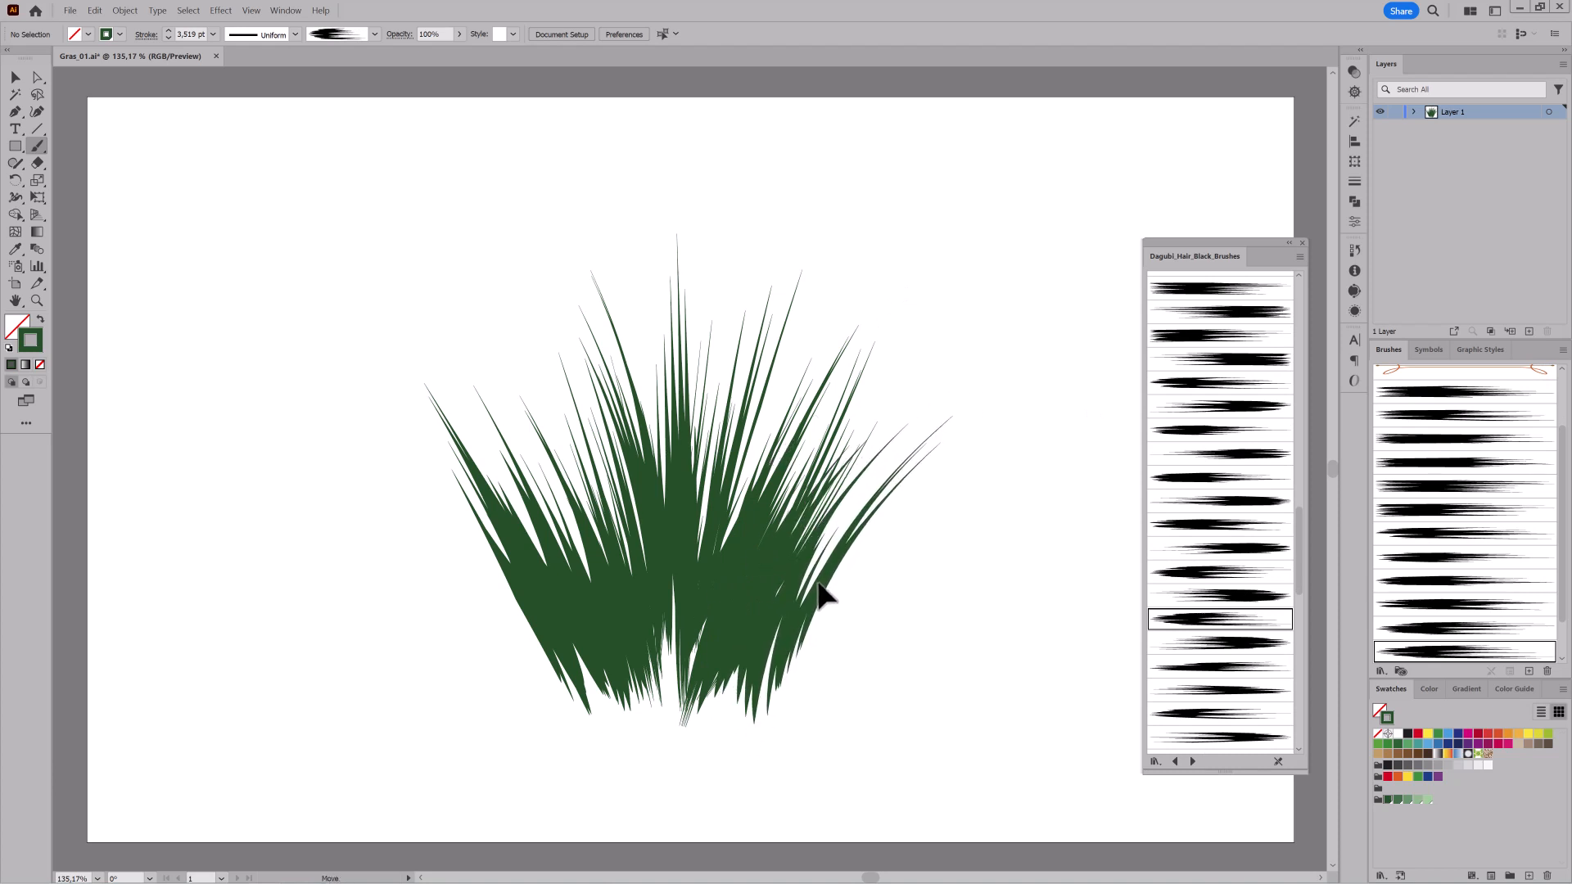
pyautogui.keyDown('ctrl'); pyautogui.click(1014, 656); pyautogui.keyUp('ctrl')
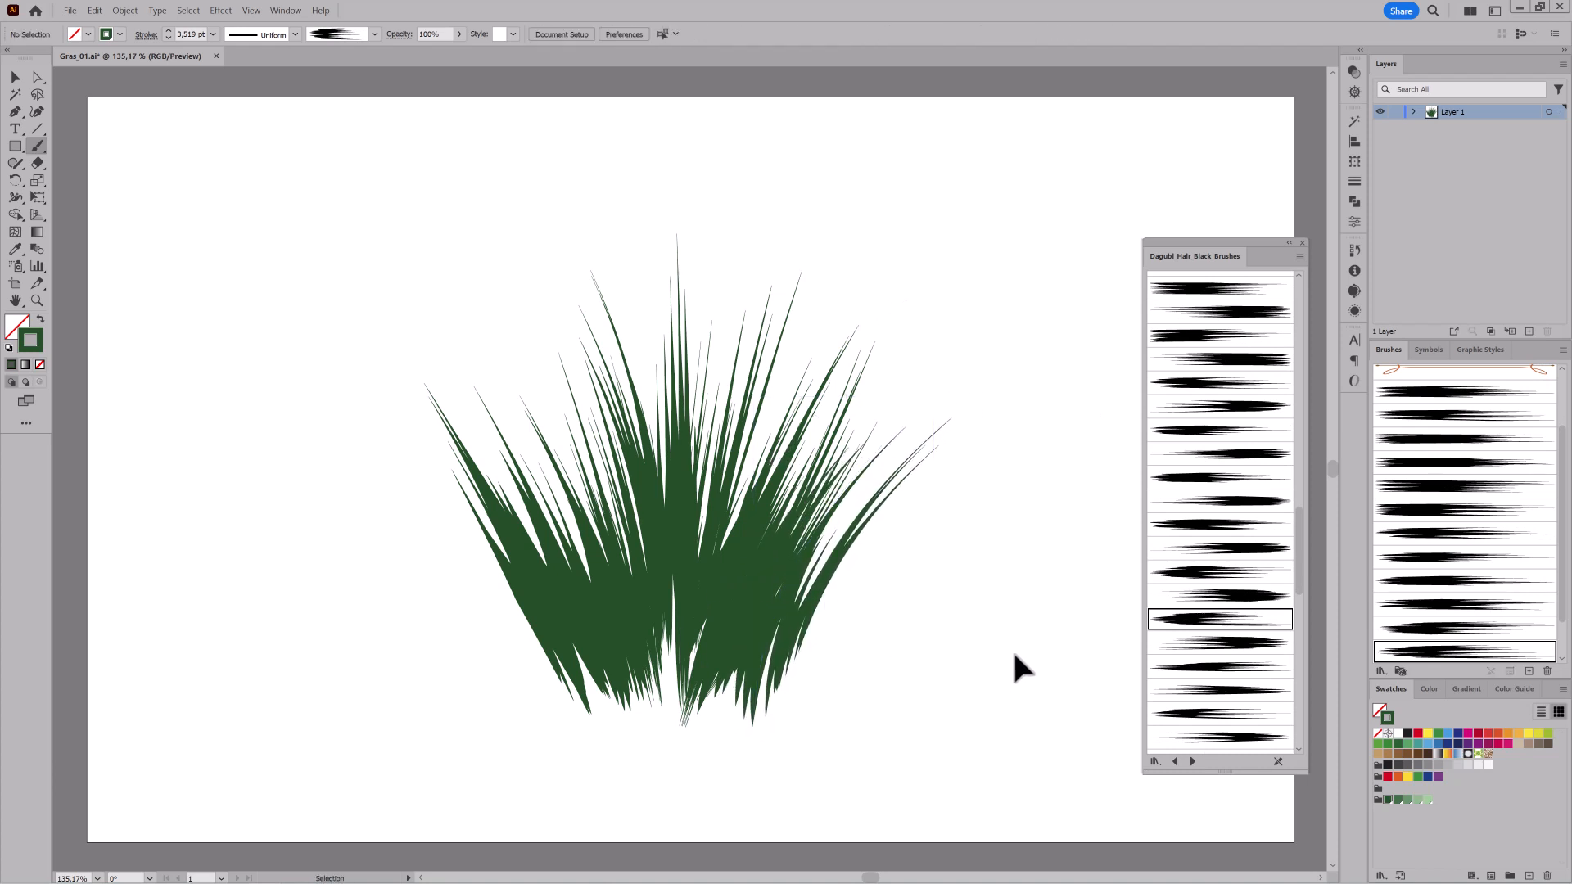
# Paint a tuft arching outward at the clump's lower right edge with another hair brush, replacing a first attempt, and set its stroke to 2.8 pt.
pyautogui.click(1220, 666)
pyautogui.moveTo(766, 745)
pyautogui.mouseDown()
pyautogui.moveTo(813, 650)
pyautogui.moveTo(941, 495)
pyautogui.mouseUp()
pyautogui.hotkey('ctrl', 'z')
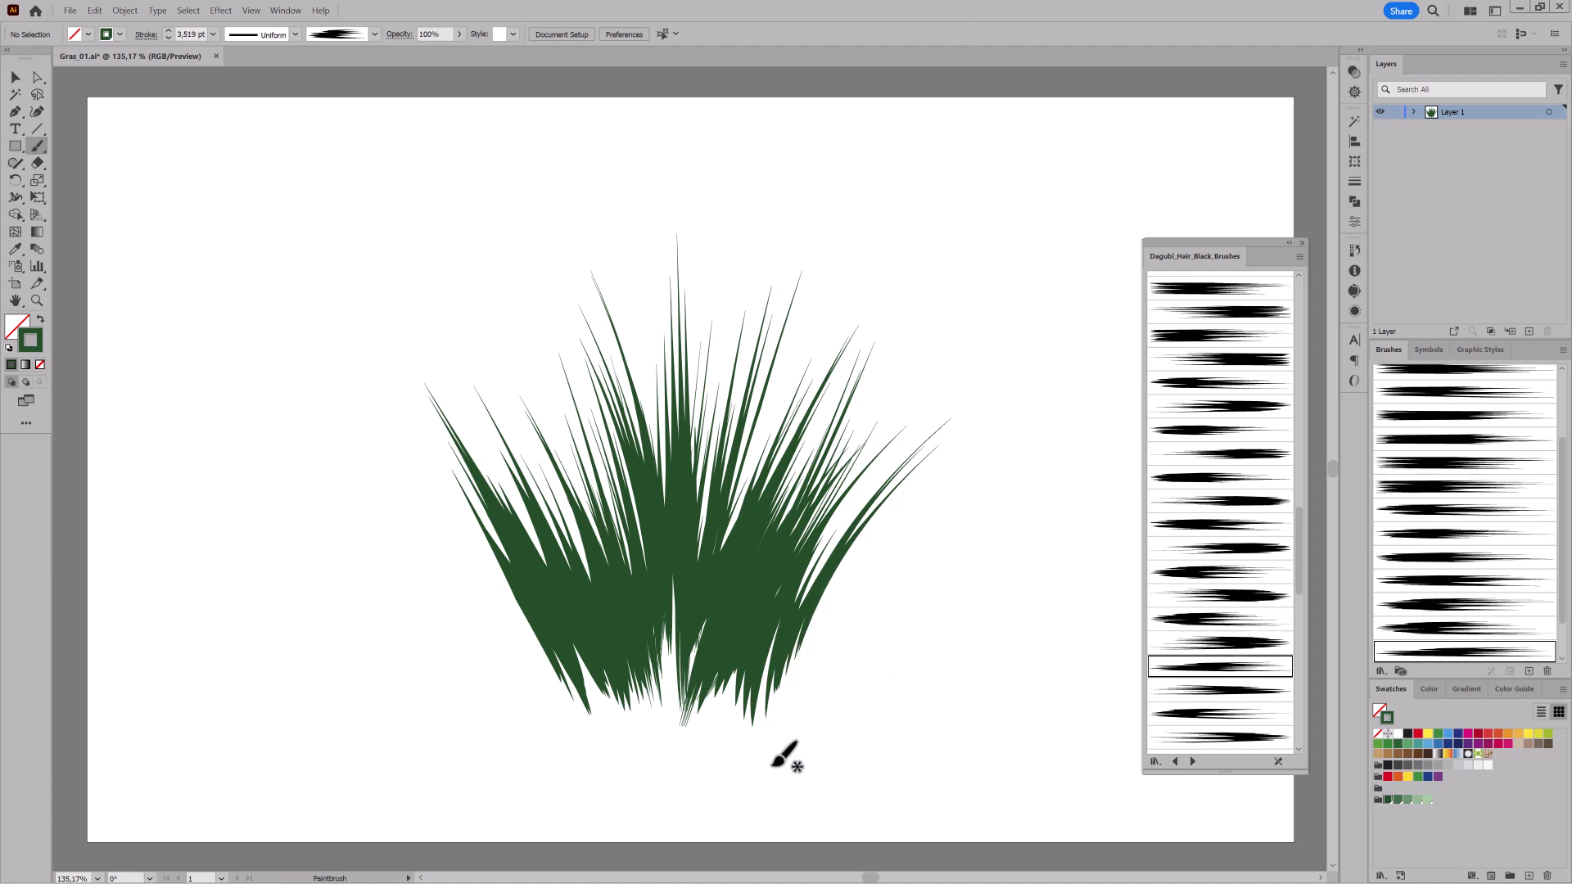
pyautogui.moveTo(784, 755); pyautogui.dragTo(917, 498)
pyautogui.keyDown('ctrl'); pyautogui.click(168, 39); pyautogui.keyUp('ctrl')
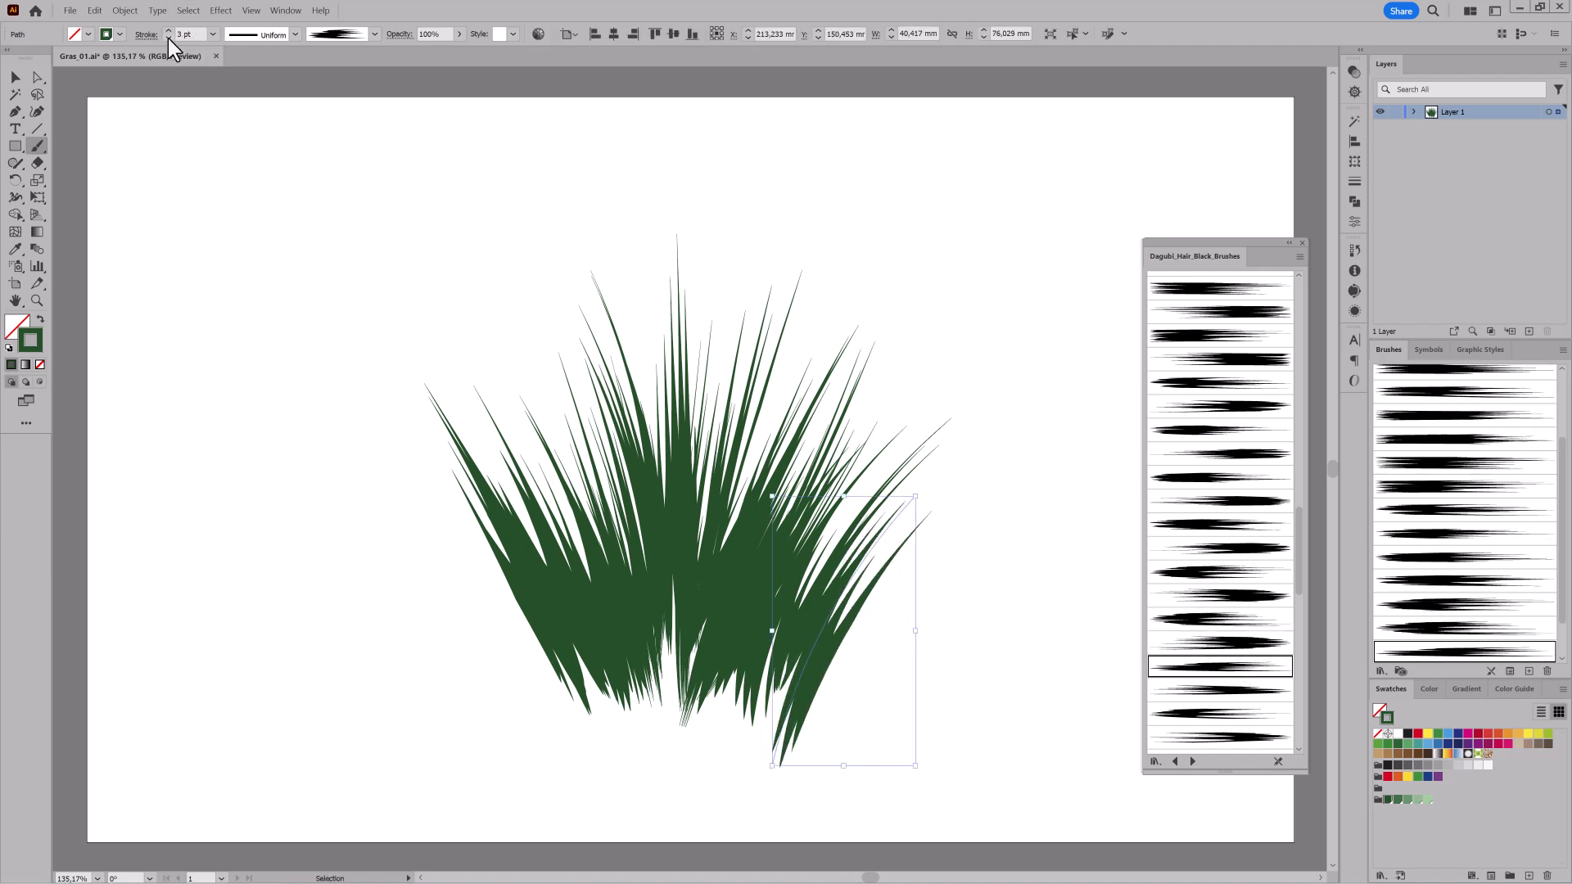
pyautogui.keyDown('ctrl'); pyautogui.click(168, 38); pyautogui.keyUp('ctrl')
pyautogui.keyDown('ctrl'); pyautogui.click(756, 370); pyautogui.keyUp('ctrl')
# Paint a tuft curving outward at the clump's left edge with another hair brush.
pyautogui.scroll(-2, 1257, 626)
pyautogui.click(1223, 631)
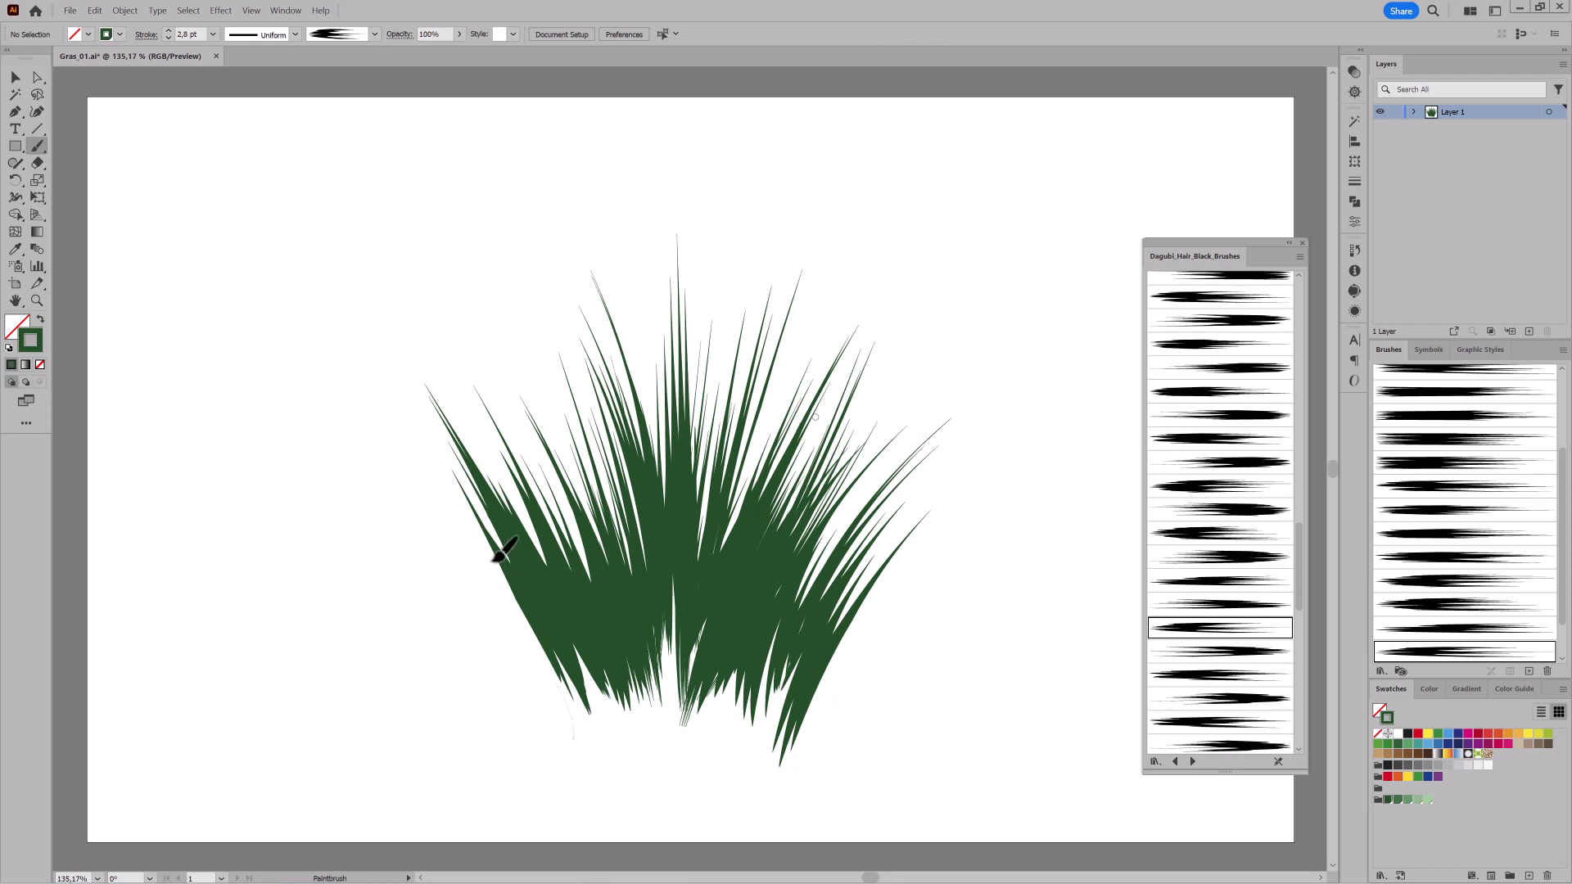
pyautogui.moveTo(494, 561); pyautogui.dragTo(561, 724)
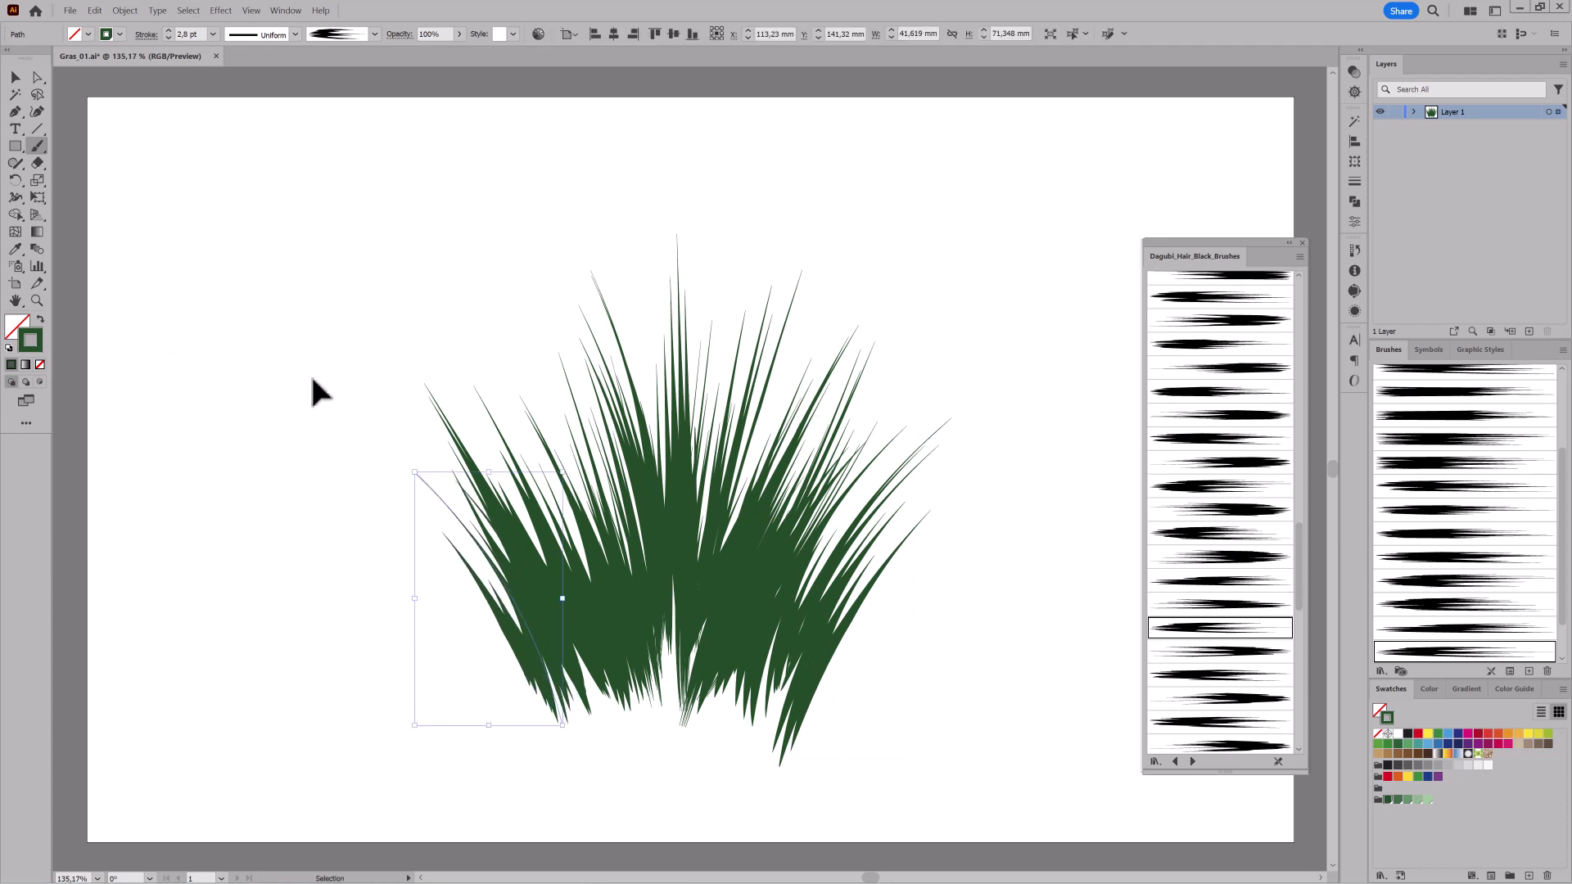
# Select all the grass on Layer 1, move it straight up on the artboard and deselect it.
pyautogui.click(1548, 112)
pyautogui.hotkey('shift', 'Up')
pyautogui.hotkey('shift', 'Up')
pyautogui.hotkey('shift', 'Up')
pyautogui.hotkey('shift', 'Up')
pyautogui.hotkey('shift', 'Up')
pyautogui.hotkey('shift', 'Up')
pyautogui.hotkey('shift', 'Right')
pyautogui.hotkey('shift', 'Left')
pyautogui.hotkey('shift', 'Up')
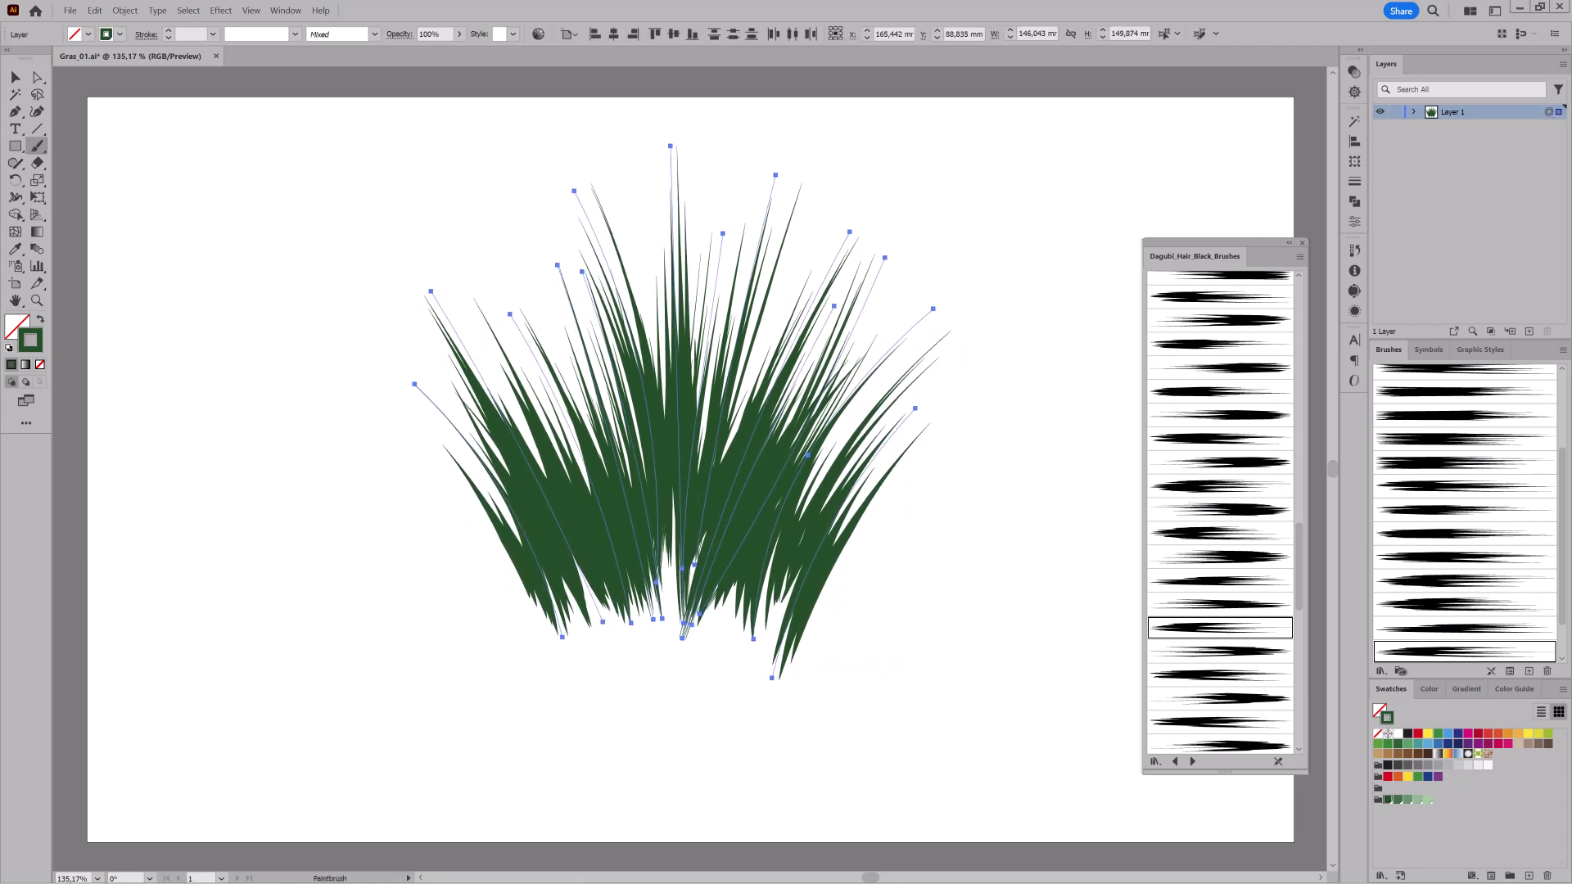
pyautogui.keyDown('ctrl'); pyautogui.click(1013, 643); pyautogui.keyUp('ctrl')
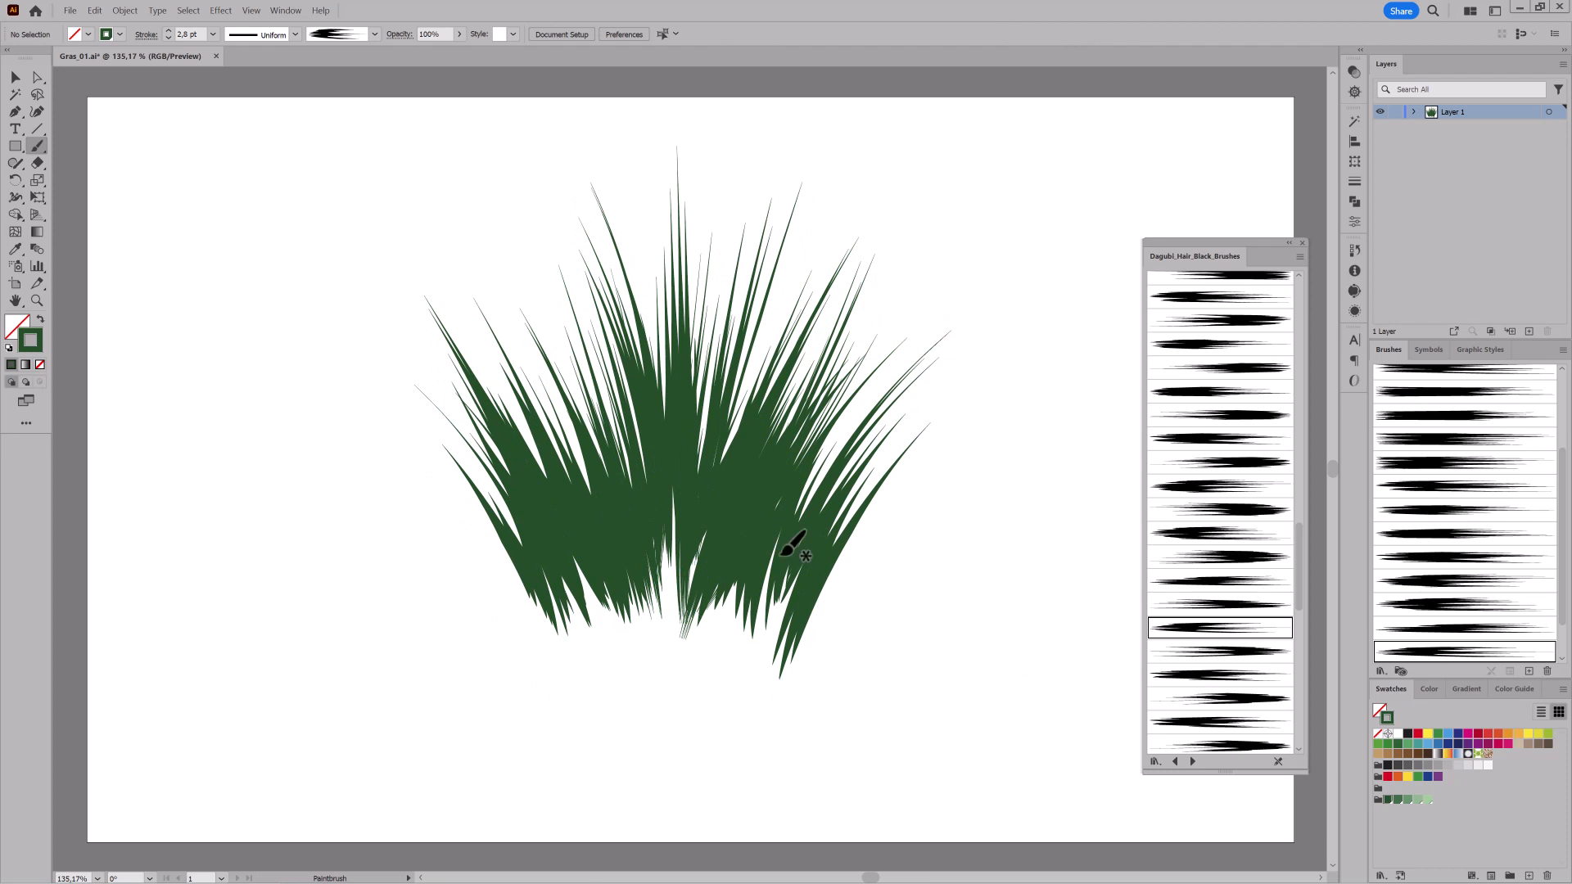
# Paint a medium green tuft behind the clump's right edge with a new hair brush and set its stroke to 2 pt.
pyautogui.click(1395, 800)
pyautogui.click(1212, 635)
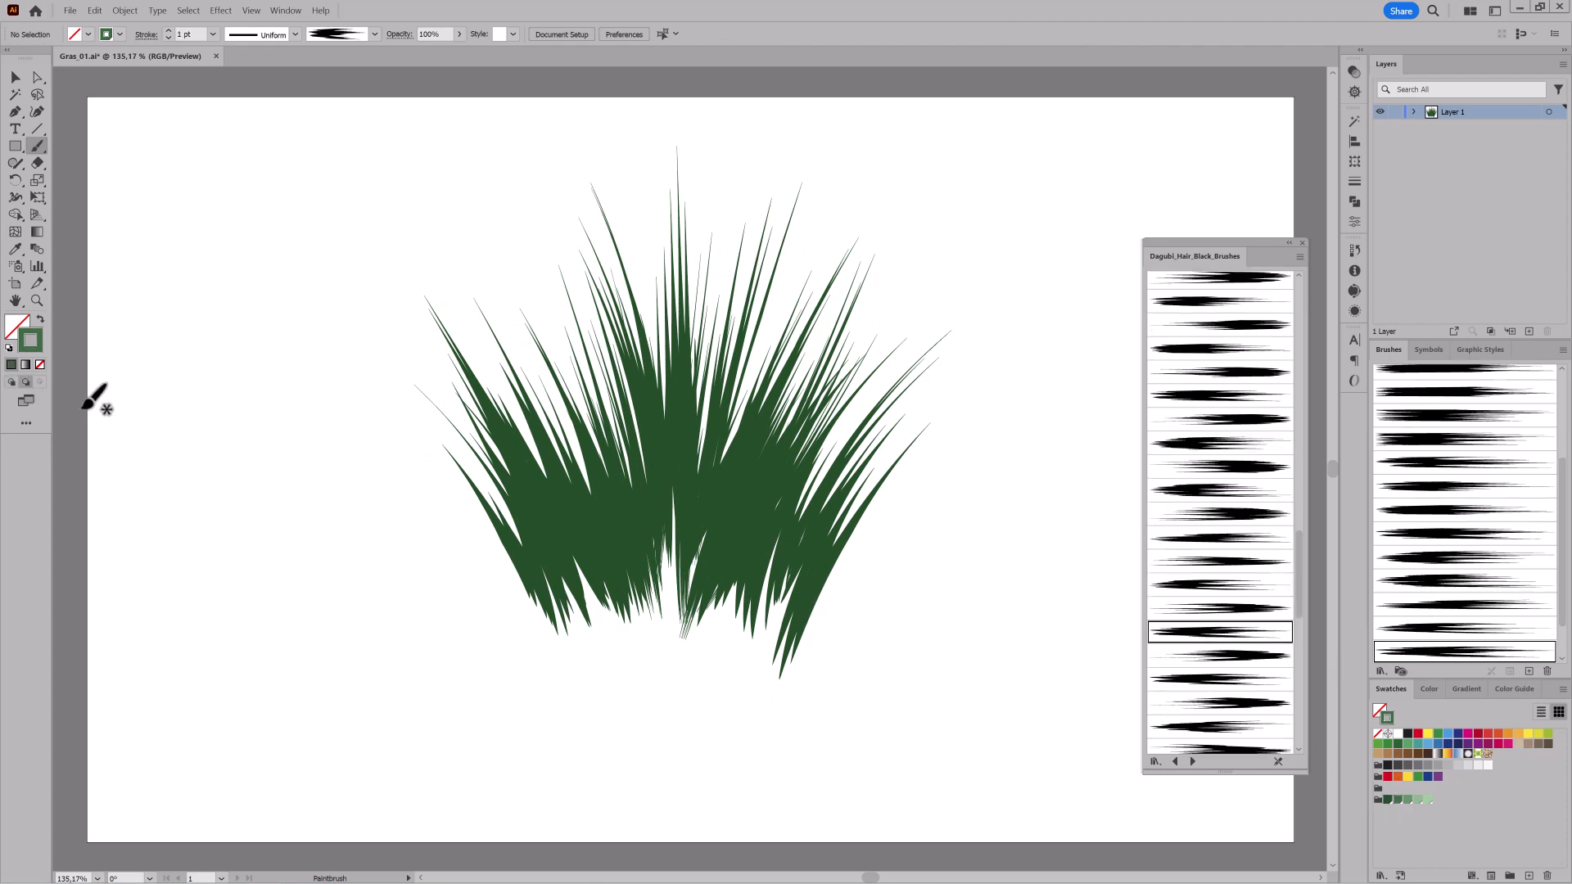
pyautogui.moveTo(767, 739); pyautogui.dragTo(939, 435)
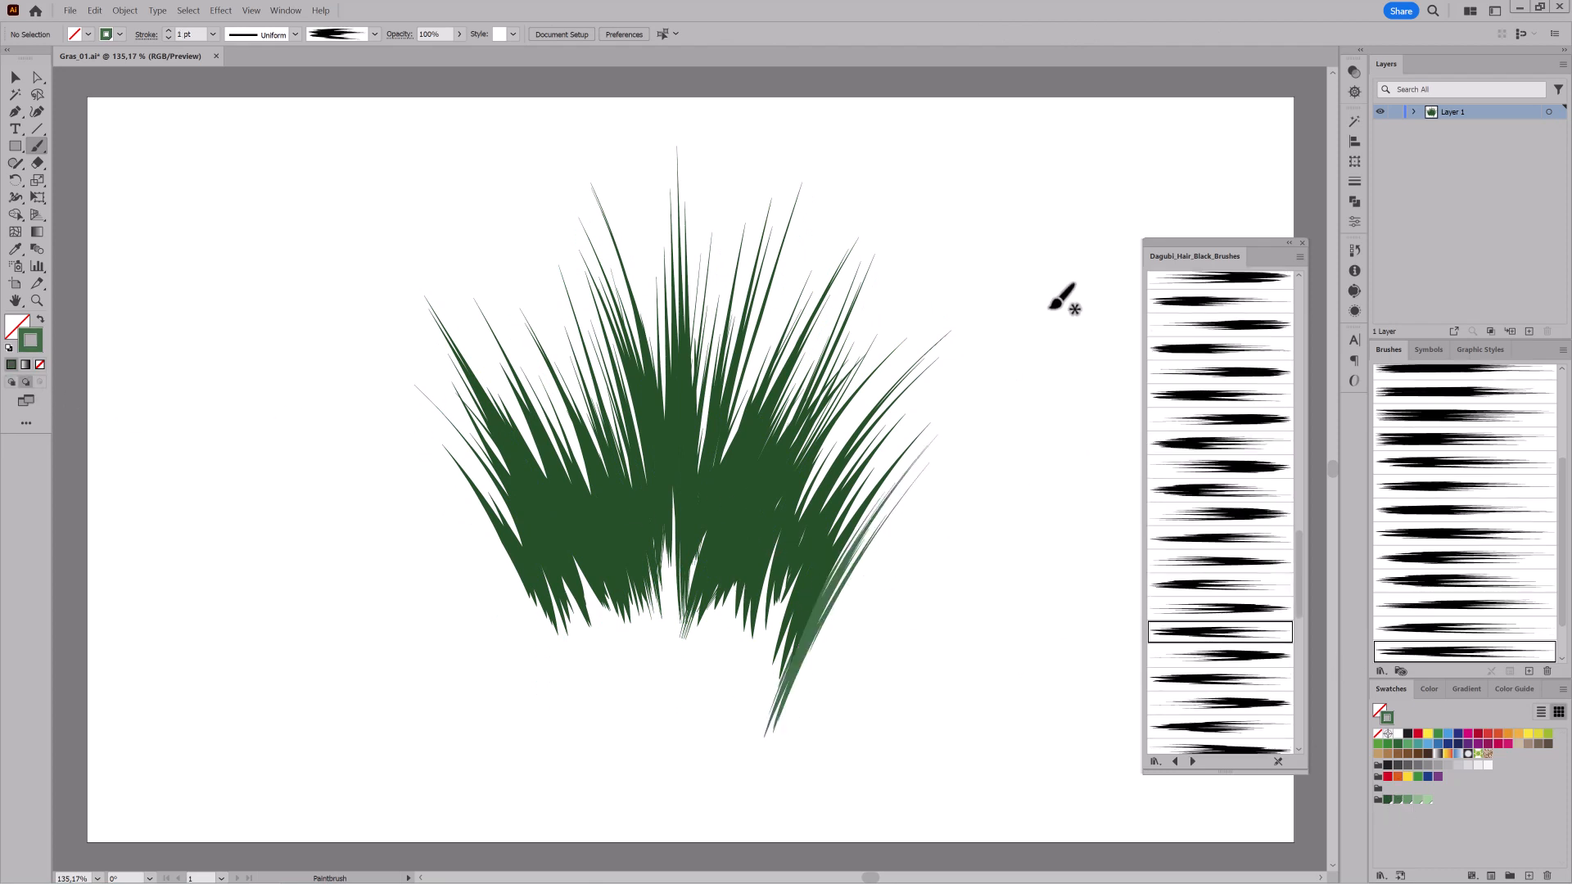
pyautogui.click(168, 30)
pyautogui.keyDown('ctrl'); pyautogui.click(267, 624); pyautogui.keyUp('ctrl')
# Paint a taller tuft behind the clump's right side with another hair brush and set its stroke to 3 pt.
pyautogui.click(1208, 679)
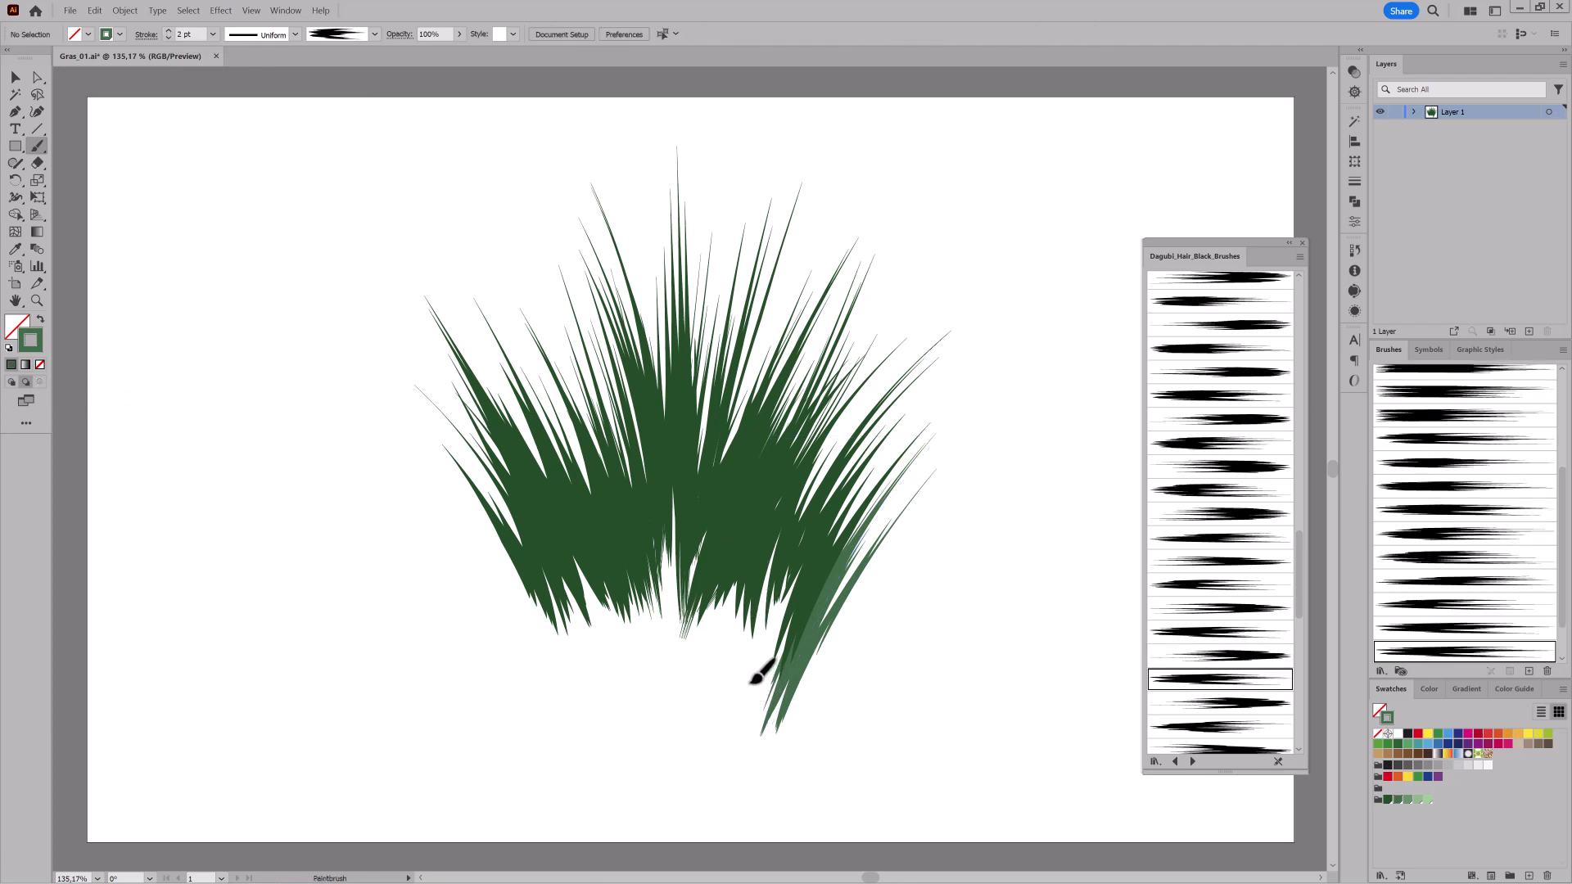
pyautogui.moveTo(753, 681); pyautogui.dragTo(908, 262)
pyautogui.keyDown('ctrl'); pyautogui.click(748, 676); pyautogui.keyUp('ctrl')
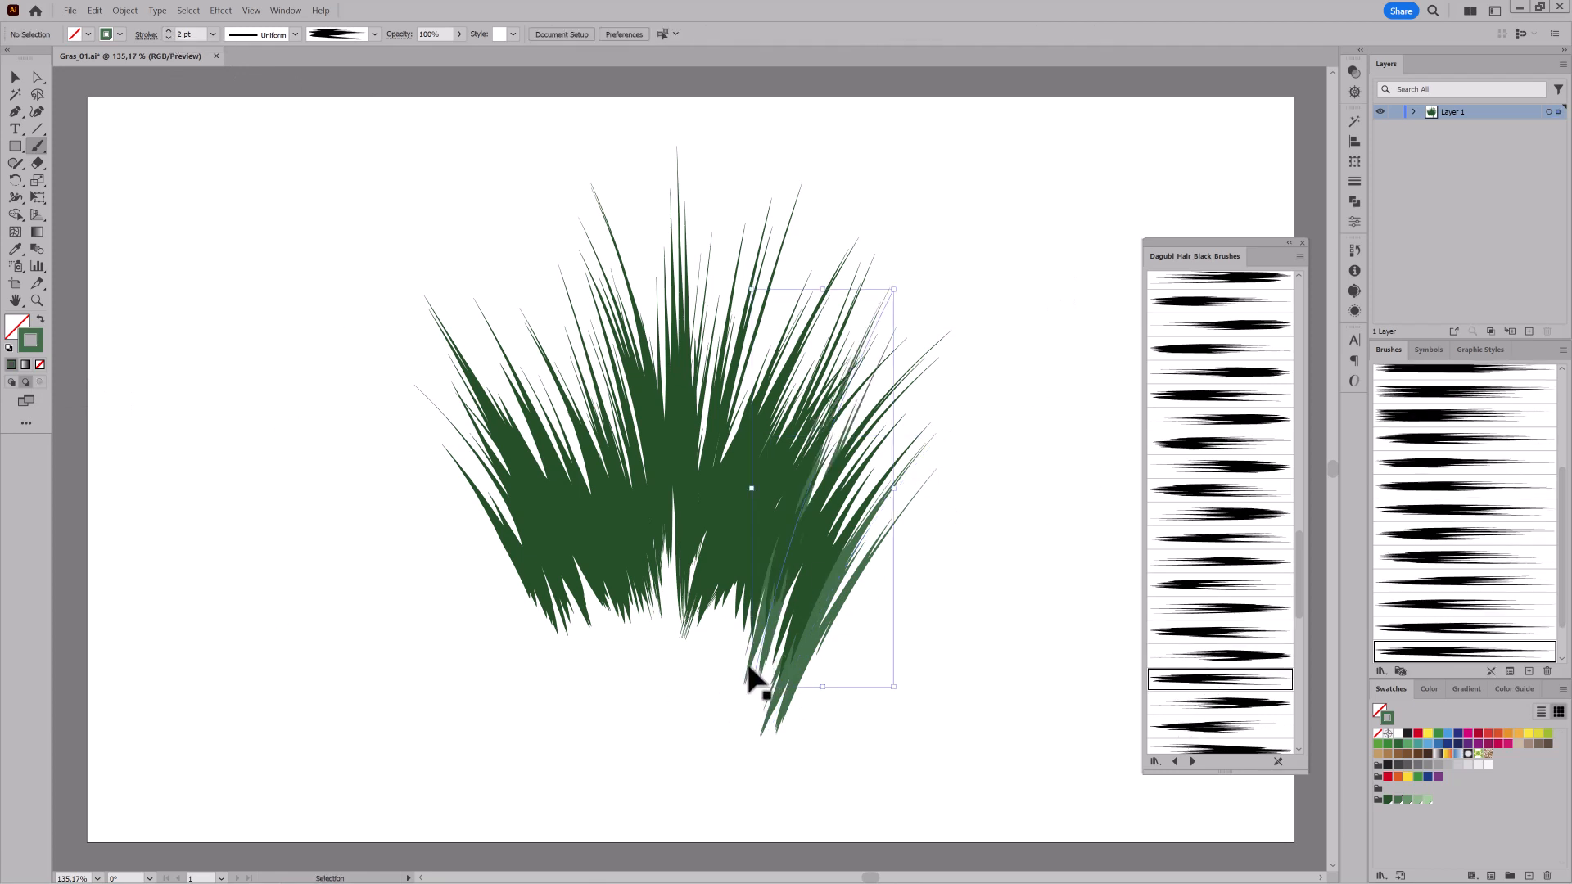
pyautogui.click(168, 30)
pyautogui.keyDown('ctrl'); pyautogui.click(397, 264); pyautogui.keyUp('ctrl')
# Paint an upright tuft behind the clump's middle and a left-leaning one beside it, using a different hair brush for each.
pyautogui.click(1208, 726)
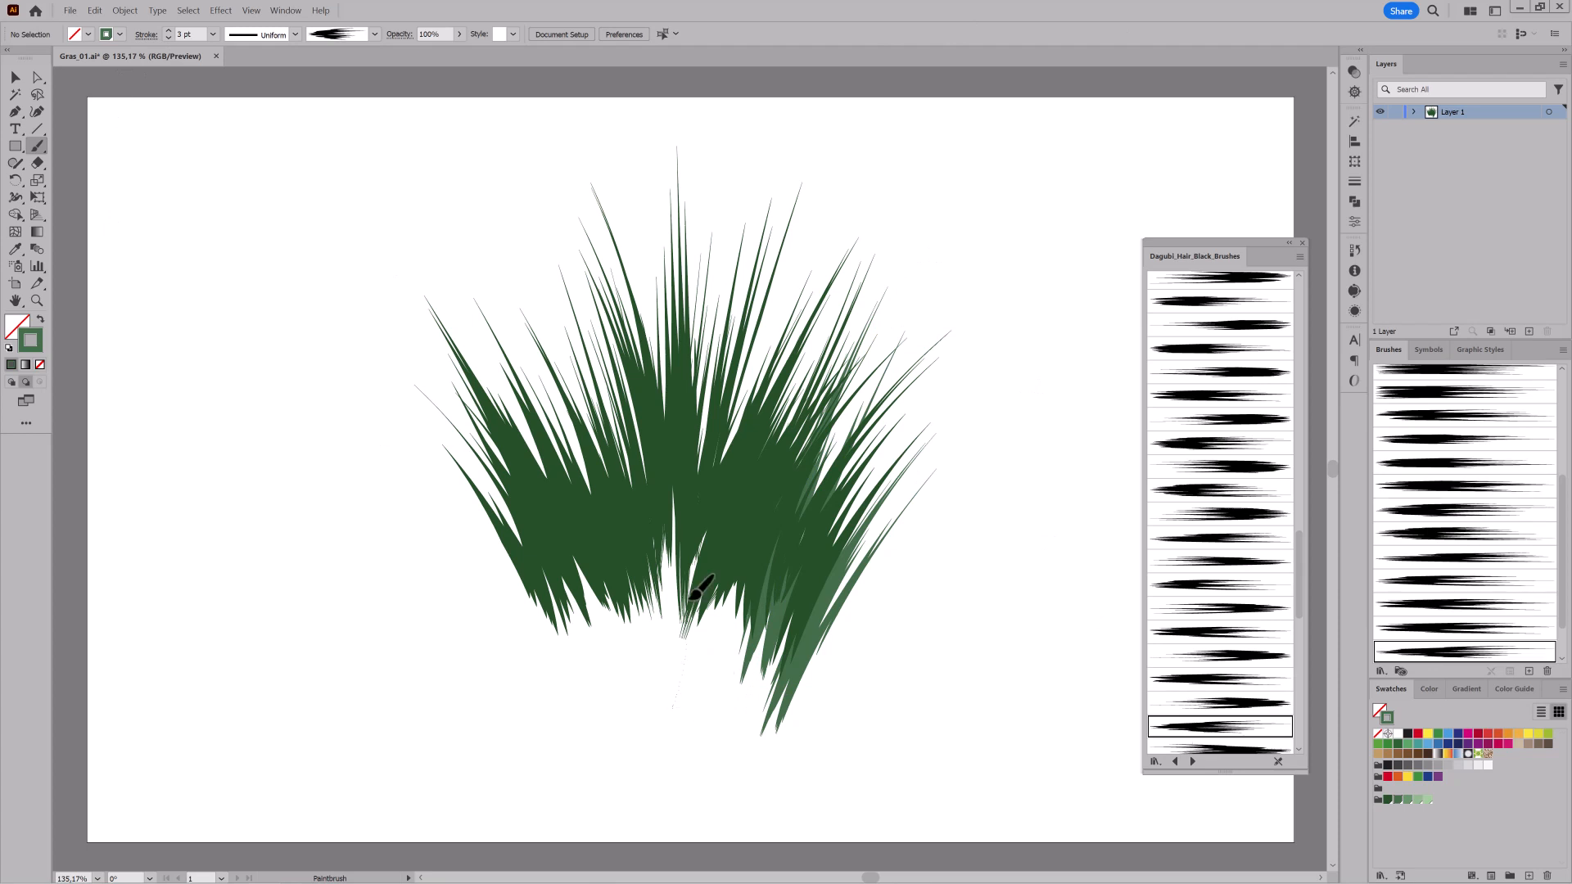
pyautogui.moveTo(697, 614); pyautogui.dragTo(696, 214)
pyautogui.keyDown('ctrl'); pyautogui.click(925, 797); pyautogui.keyUp('ctrl')
pyautogui.scroll(-2, 1231, 665)
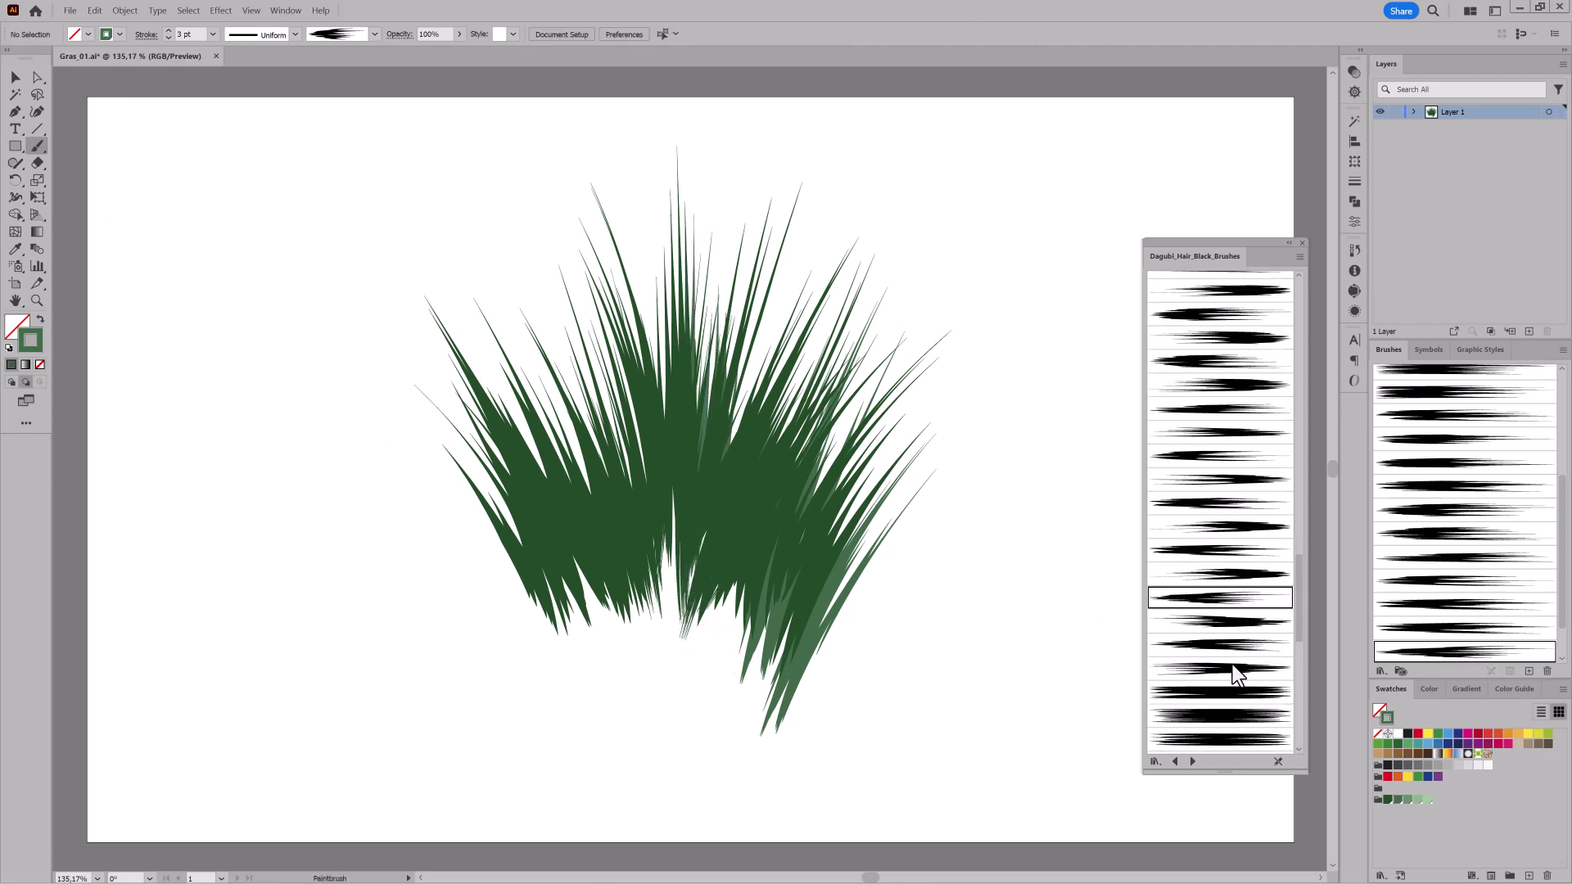
pyautogui.moveTo(650, 686); pyautogui.dragTo(561, 309)
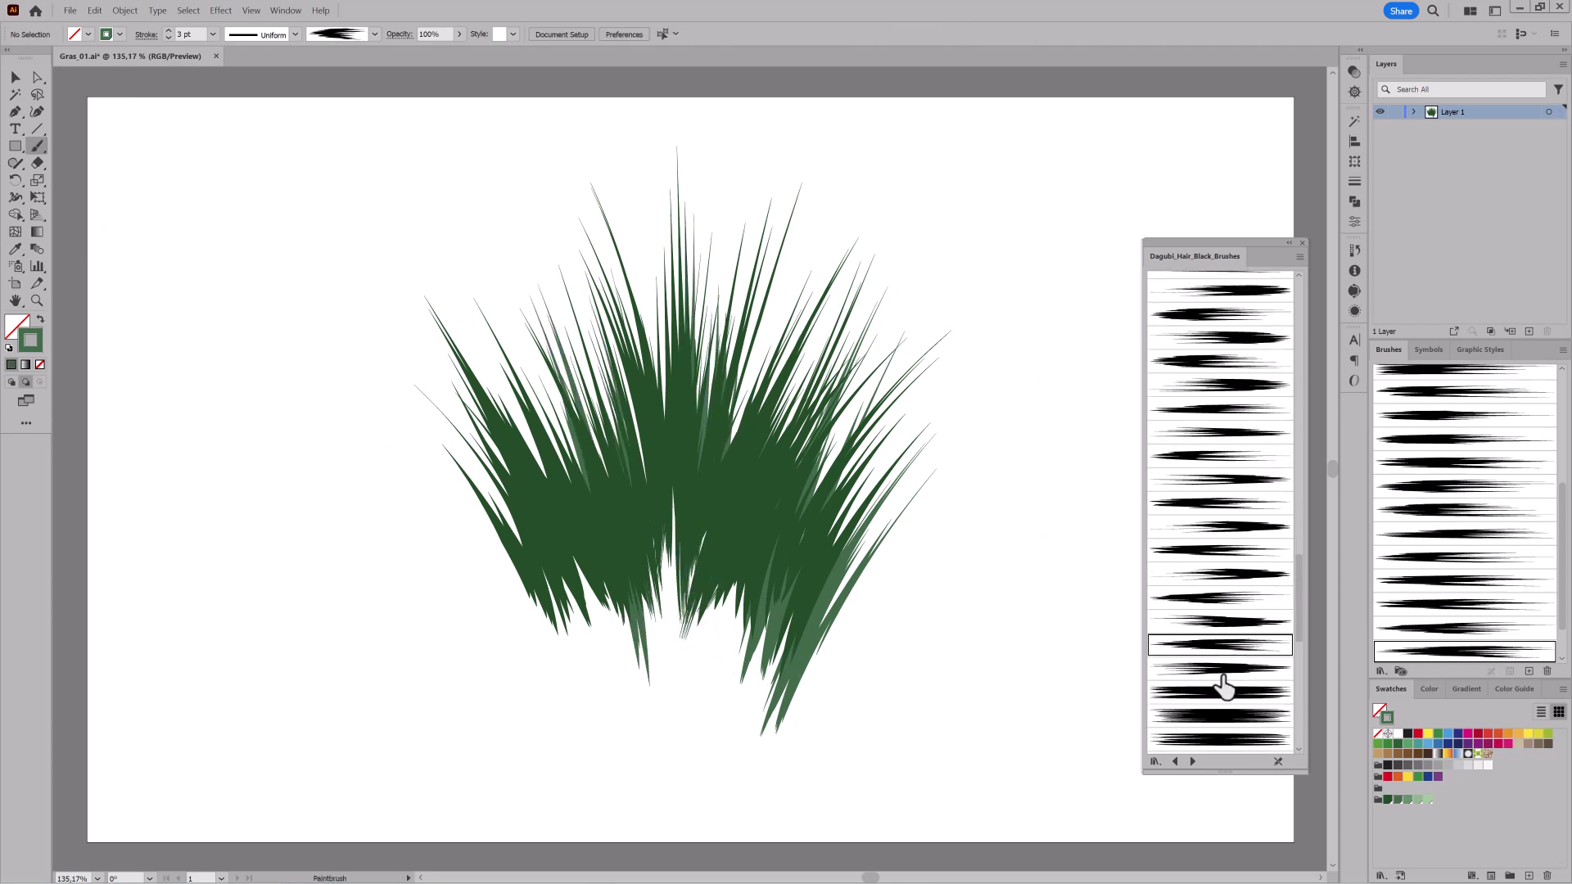
# Paint a tuft behind the clump's left edge with another hair brush and shift it slightly inward.
pyautogui.scroll(-5, 1228, 605)
pyautogui.click(1227, 443)
pyautogui.moveTo(572, 684)
pyautogui.mouseDown()
pyautogui.moveTo(524, 570)
pyautogui.moveTo(442, 479)
pyautogui.mouseUp()
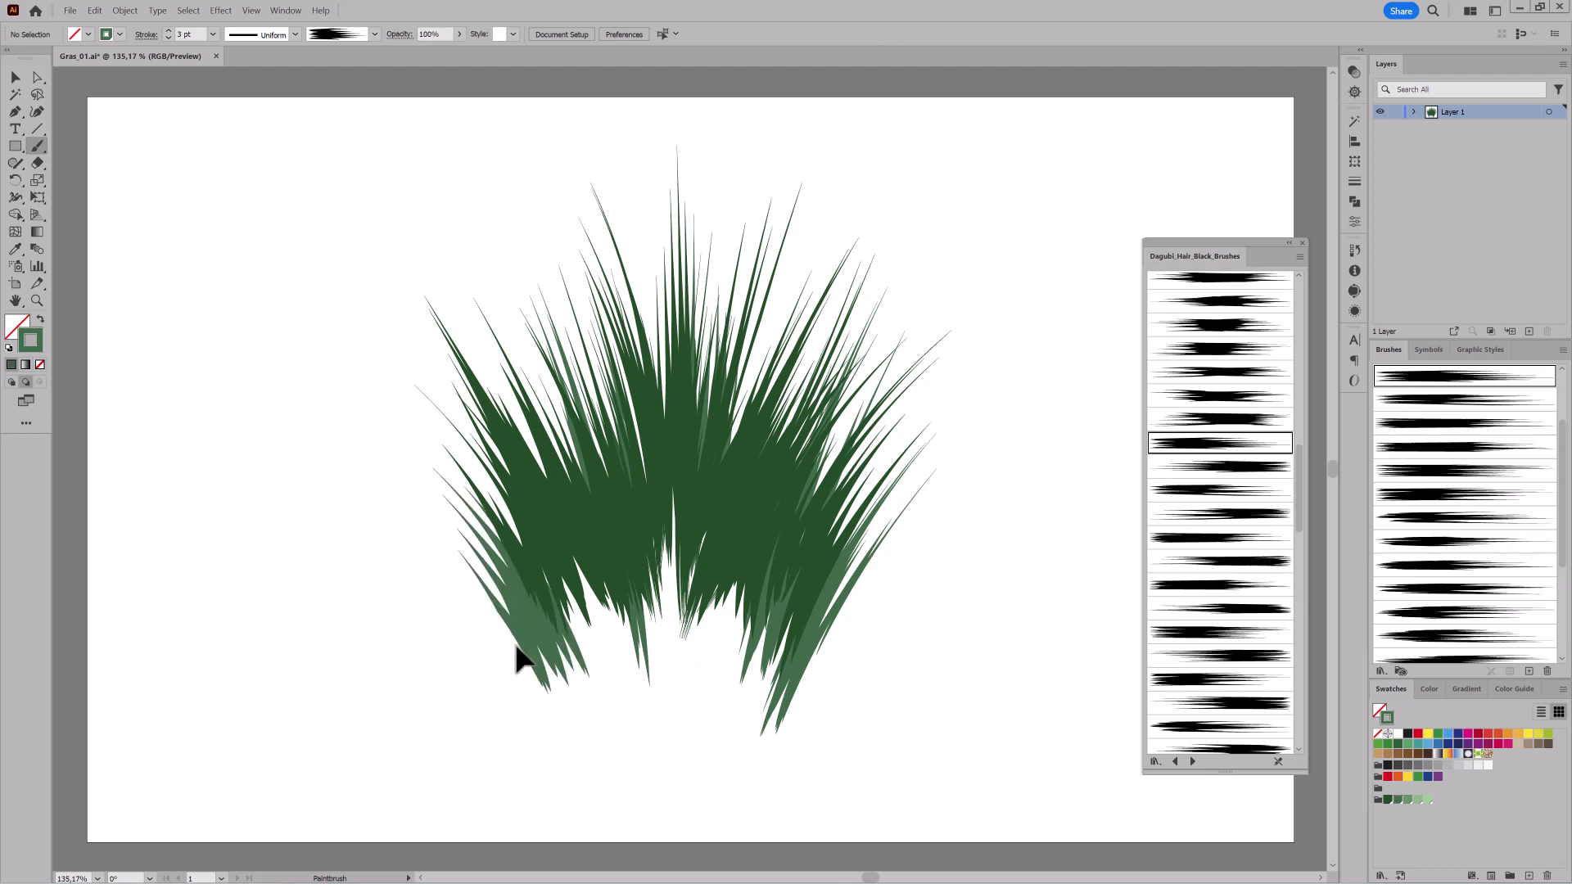
pyautogui.moveTo(526, 646); pyautogui.dragTo(541, 651)
pyautogui.keyDown('ctrl'); pyautogui.click(315, 719); pyautogui.keyUp('ctrl')
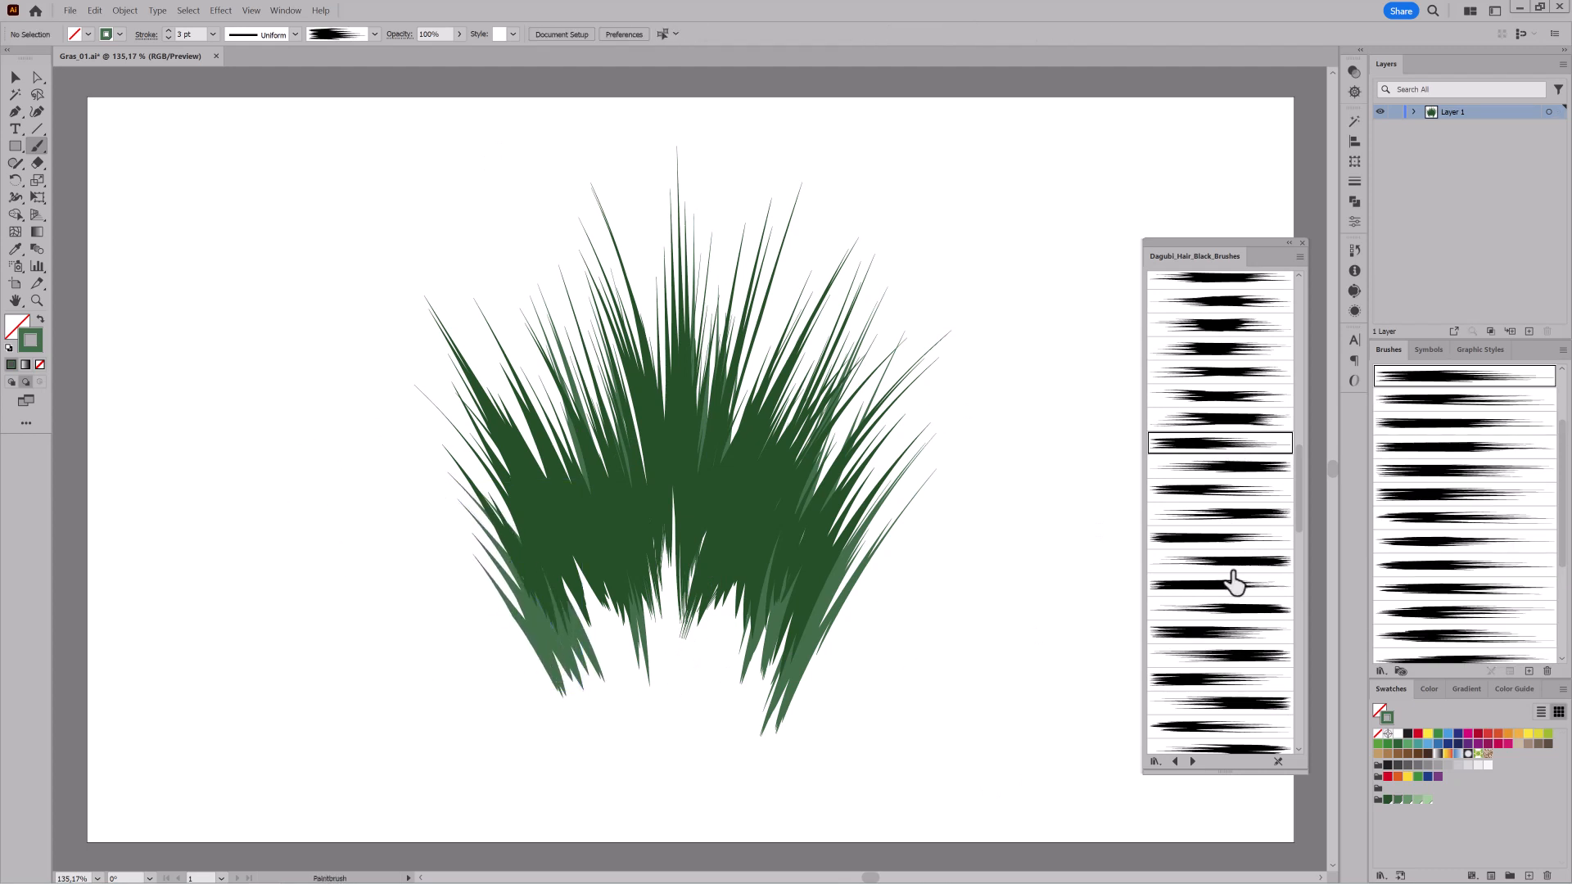
# Switch to a lighter green and paint two right-leaning tufts behind the clump, each with a different hair brush.
pyautogui.click(1403, 800)
pyautogui.click(1211, 489)
pyautogui.moveTo(711, 640); pyautogui.dragTo(823, 209)
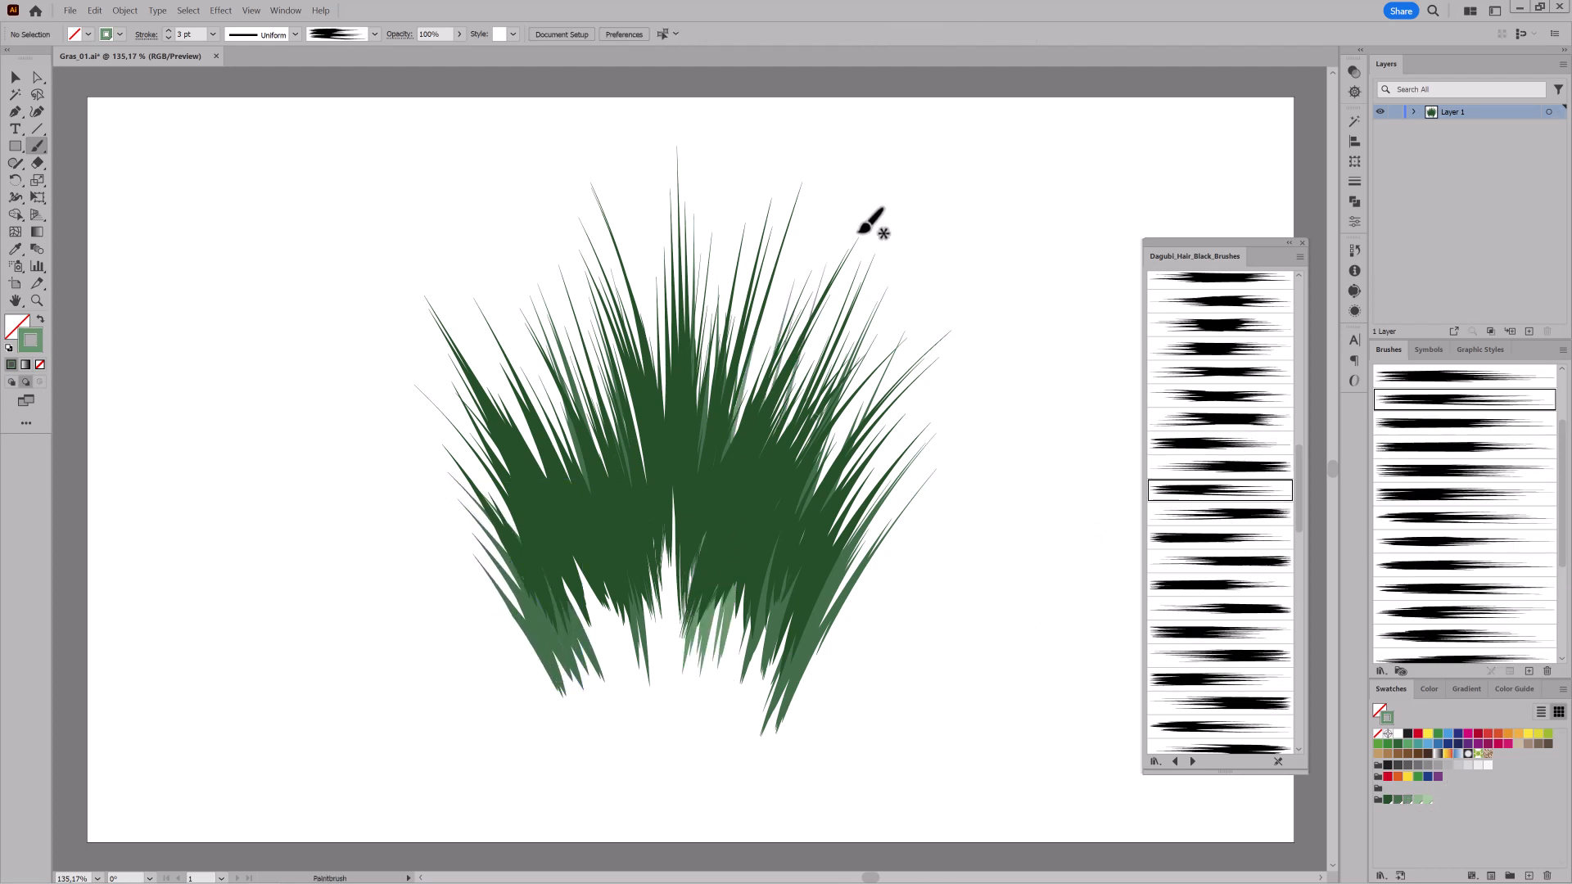
pyautogui.click(1210, 541)
pyautogui.moveTo(733, 723); pyautogui.dragTo(905, 369)
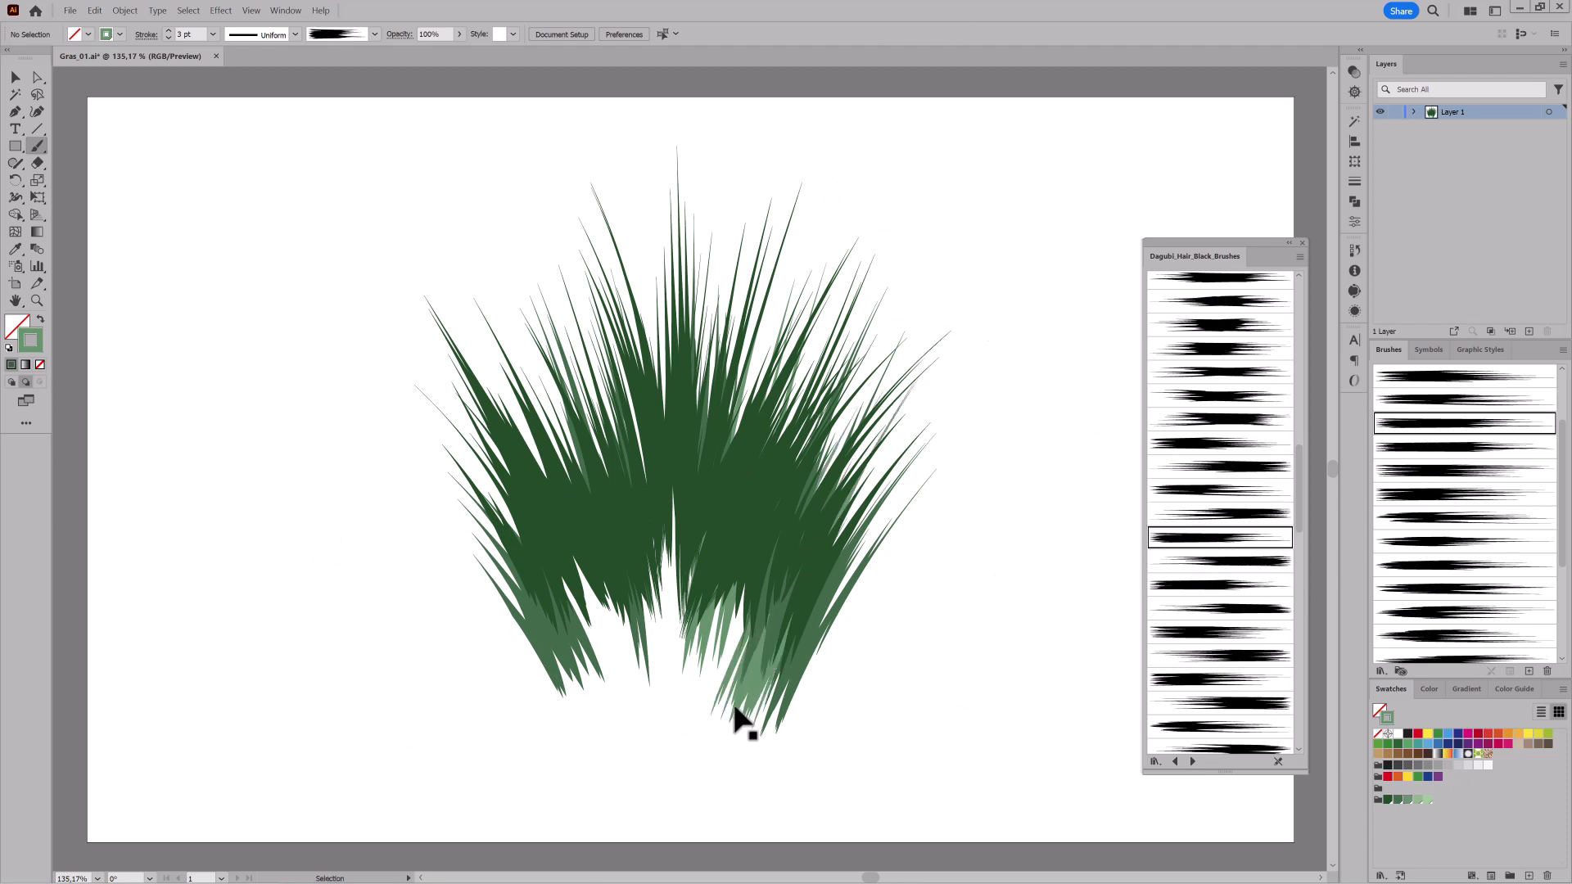
# Apply a tapered width profile to the selected light green tuft and deselect it.
pyautogui.click(296, 34)
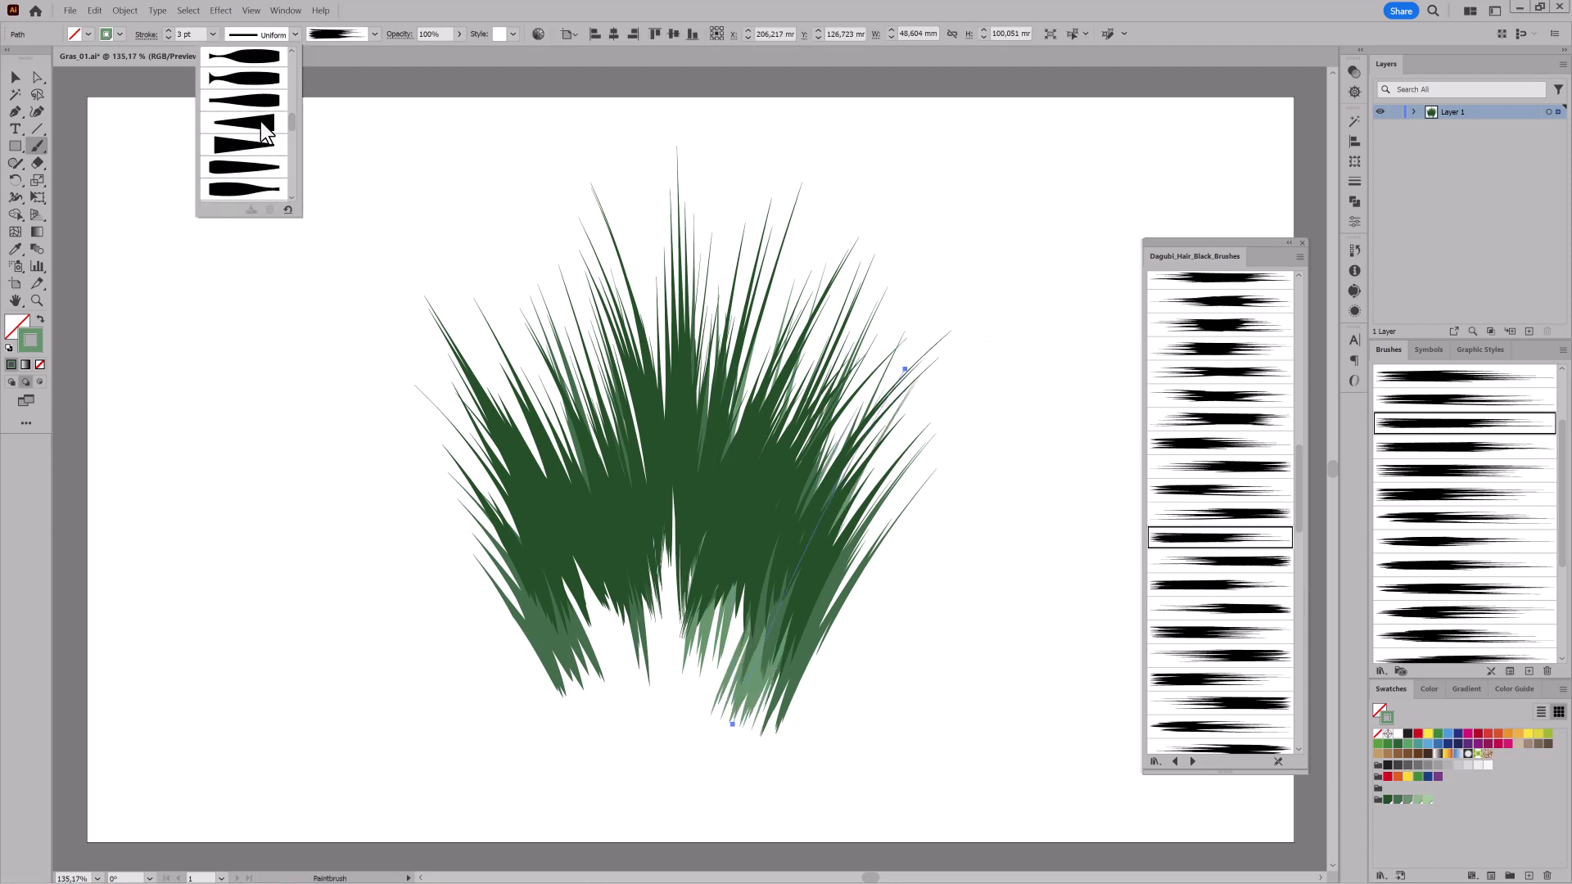
pyautogui.click(260, 121)
pyautogui.hotkey('ctrl', 'shift', 'a')
# Paint a light green tuft behind the clump's centre and another leaning left beside it, changing the hair brush each time.
pyautogui.click(1203, 586)
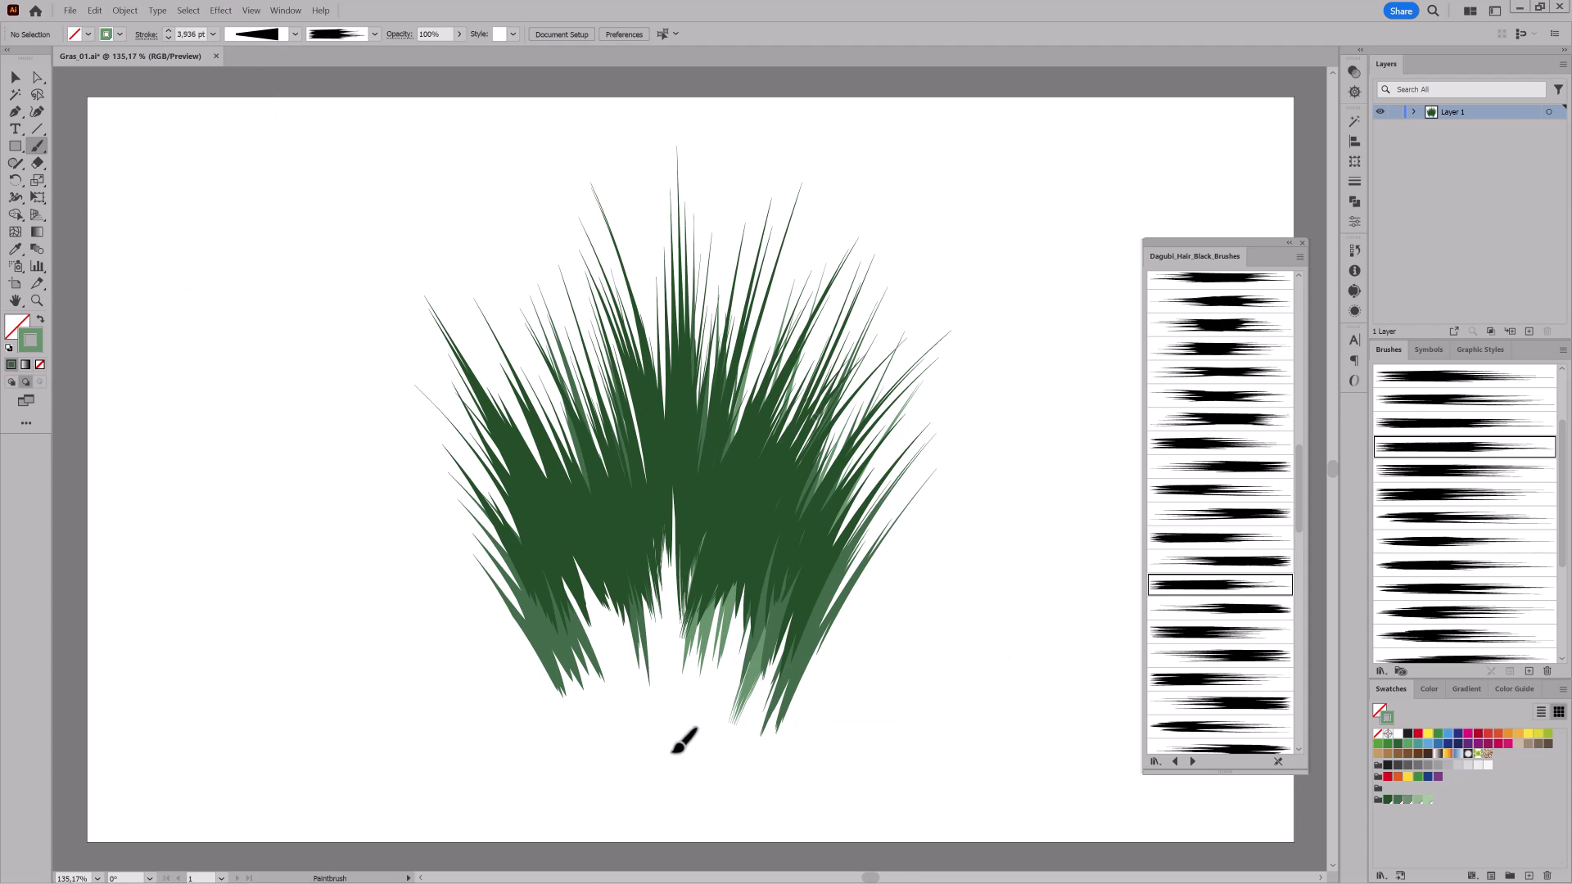
pyautogui.moveTo(674, 745)
pyautogui.mouseDown()
pyautogui.moveTo(651, 504)
pyautogui.moveTo(606, 243)
pyautogui.mouseUp()
pyautogui.click(1204, 632)
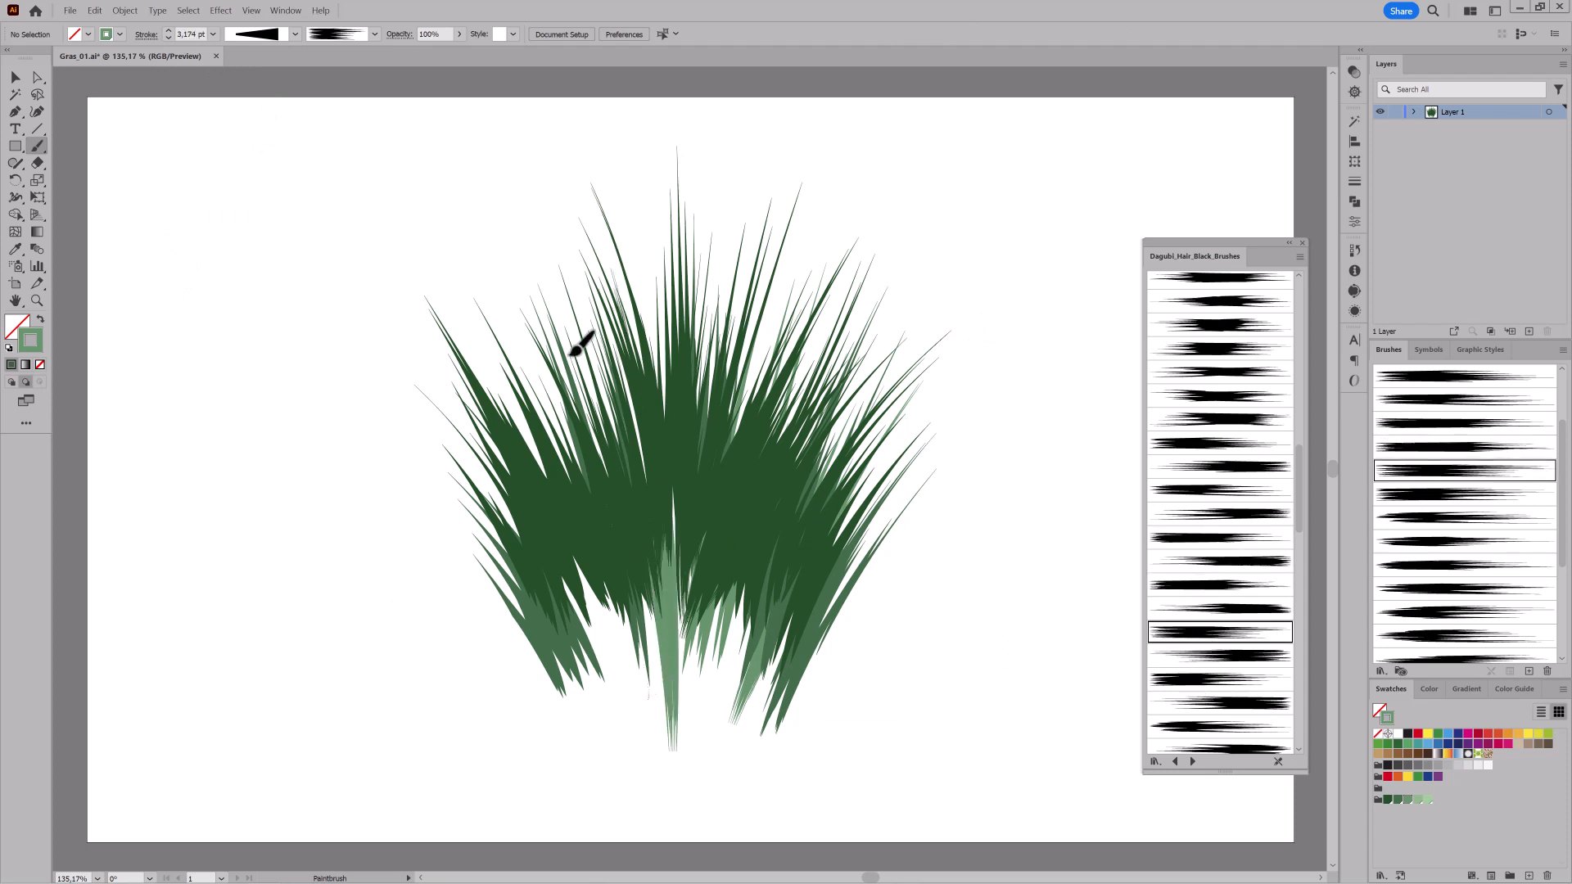
pyautogui.moveTo(570, 356); pyautogui.dragTo(526, 295)
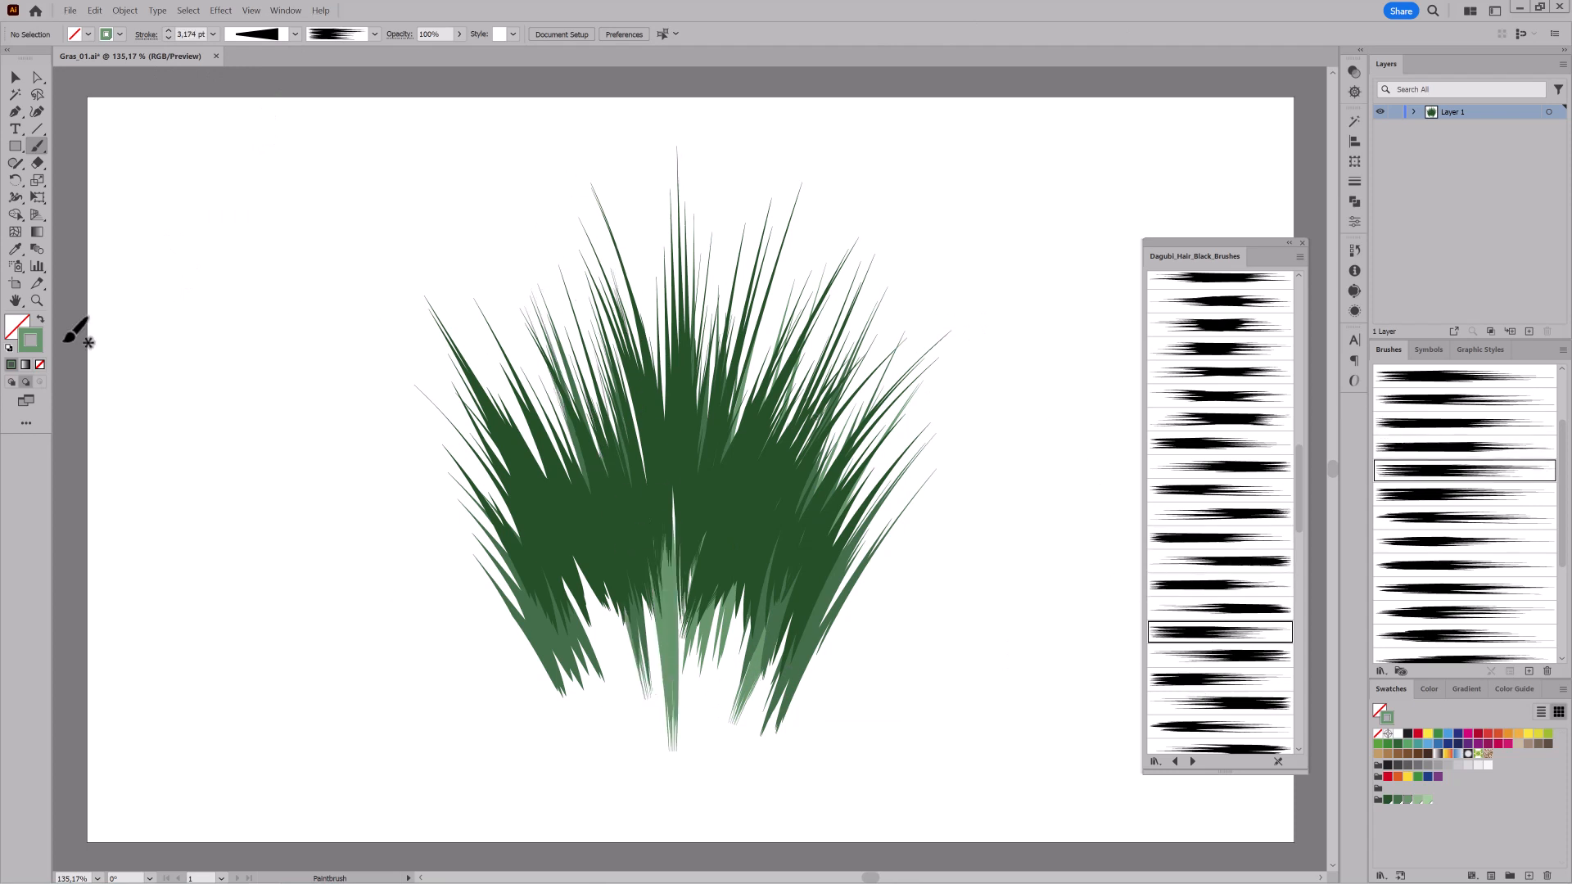
# Return to normal drawing mode and paint light green tufts over the clump's right and left sides with different hair brushes.
pyautogui.click(11, 381)
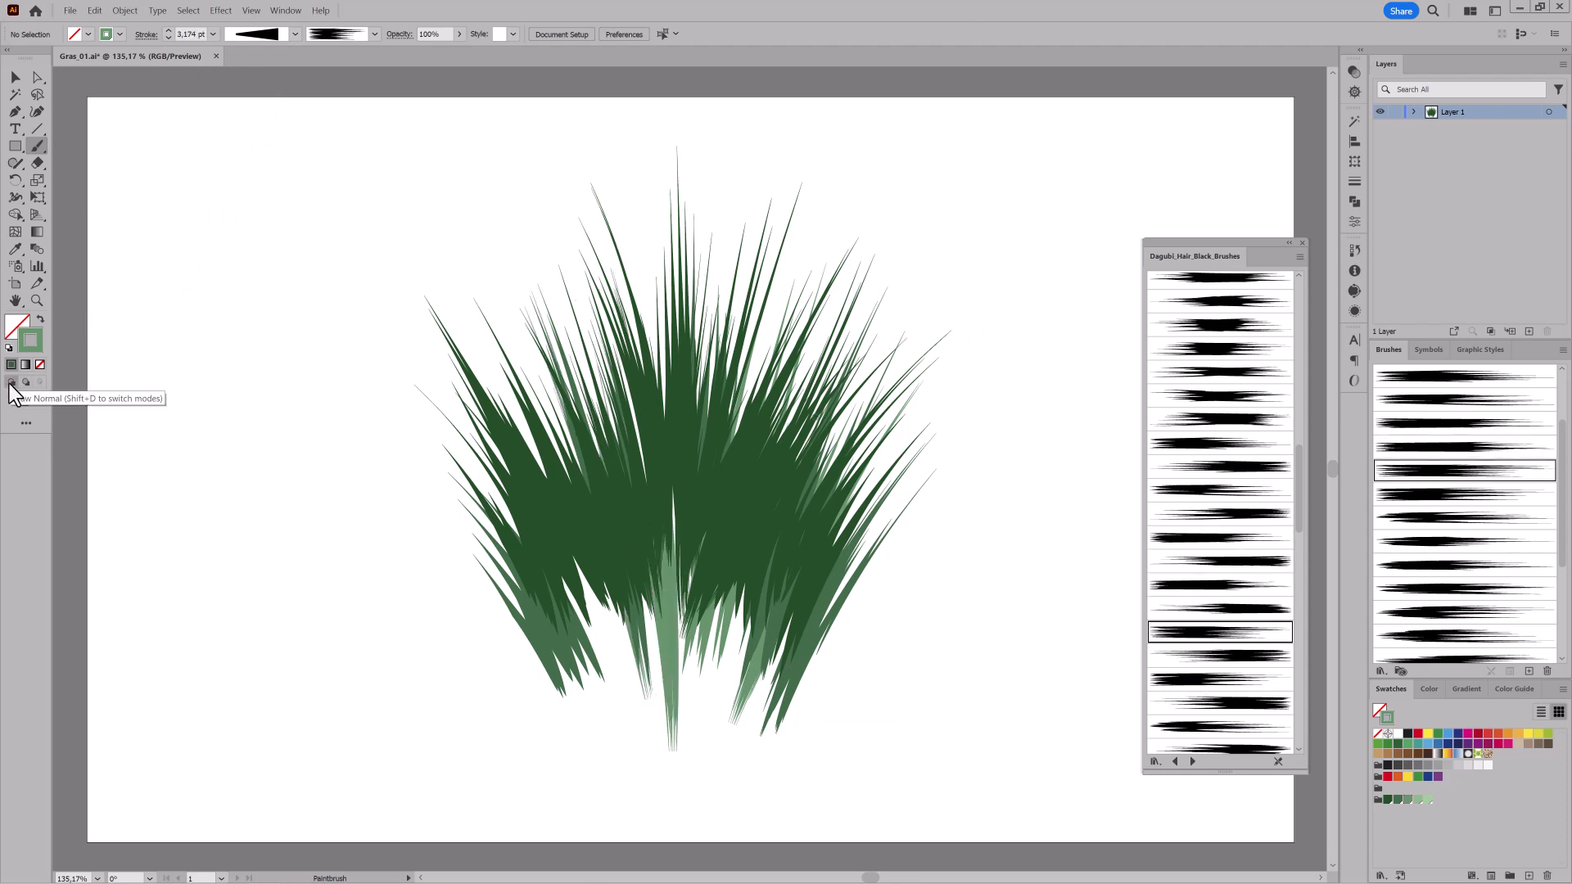
pyautogui.click(1195, 680)
pyautogui.moveTo(783, 665); pyautogui.dragTo(900, 491)
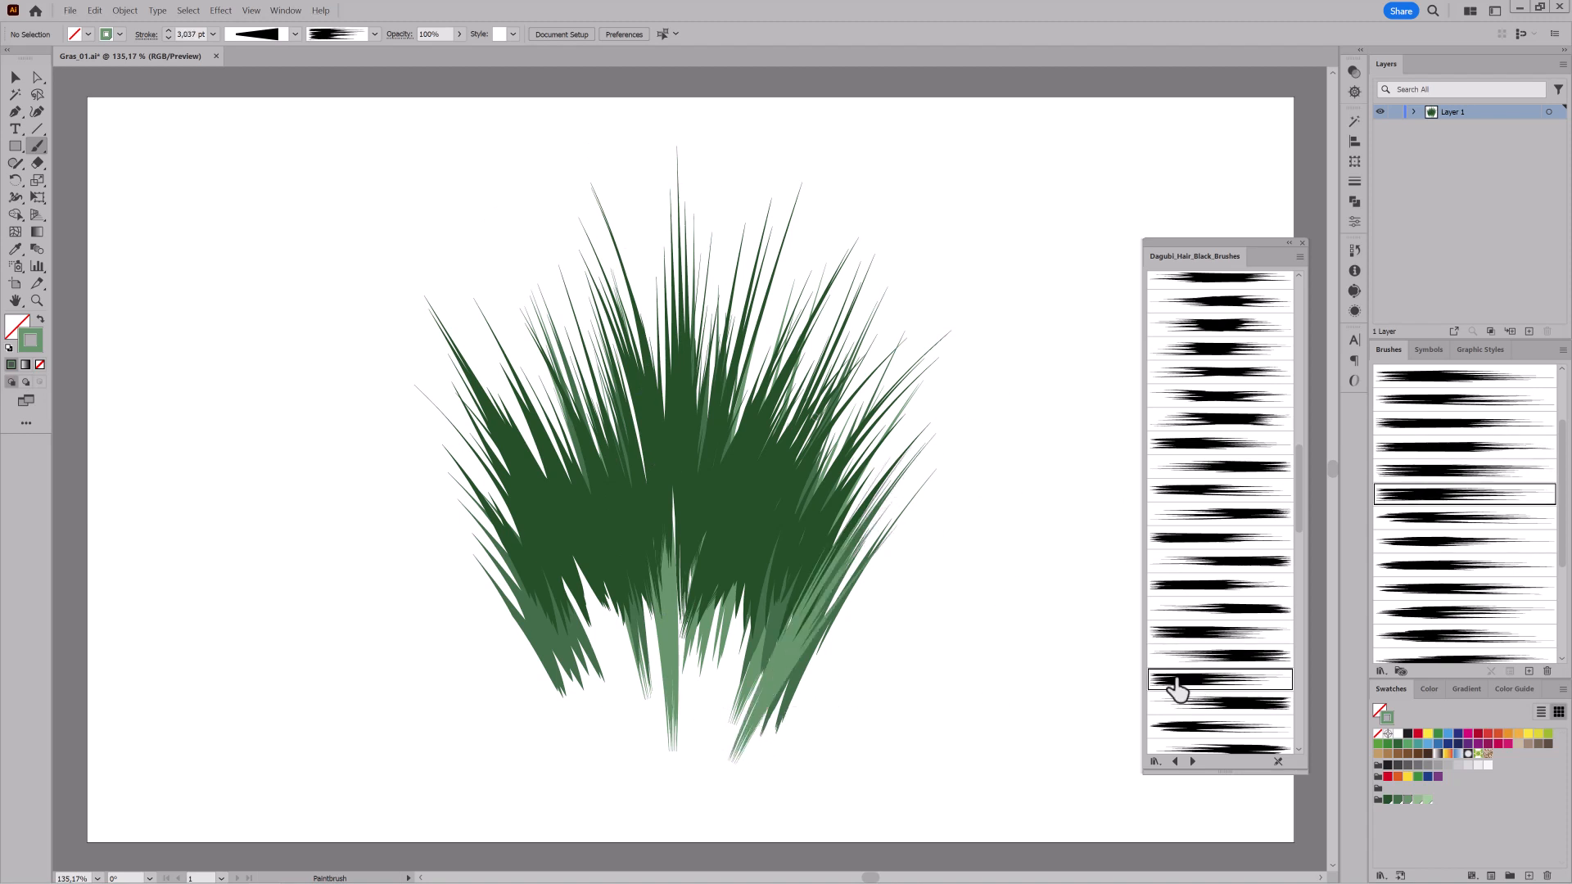
pyautogui.click(1201, 726)
pyautogui.moveTo(595, 740); pyautogui.dragTo(398, 429)
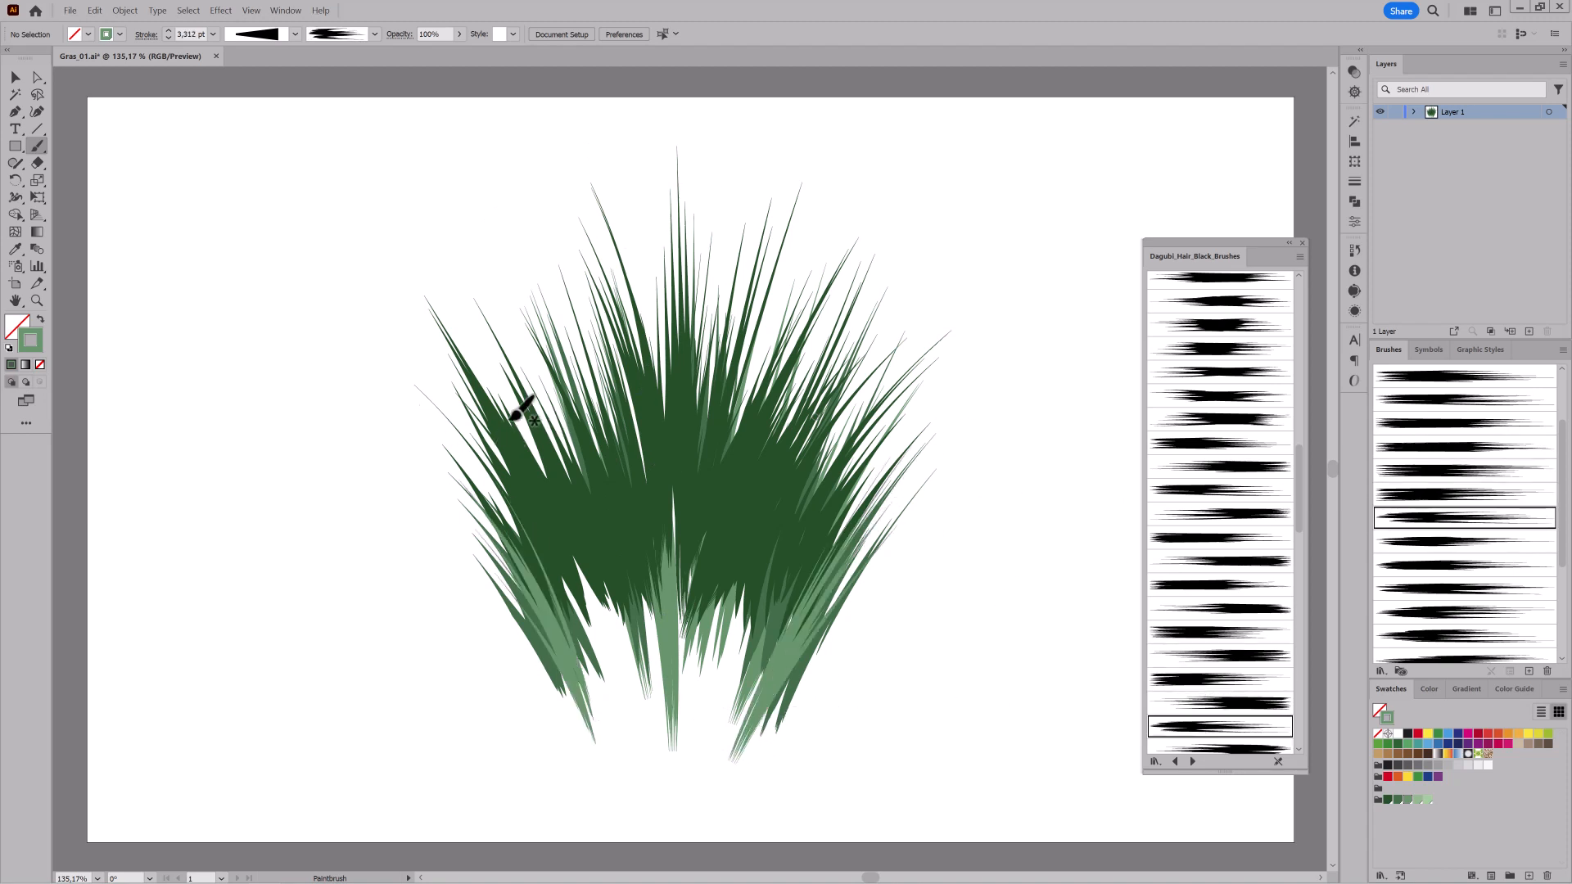
# Layer light green tufts over the clump's centre and right of centre, changing the hair brush between strokes.
pyautogui.scroll(-3, 1208, 577)
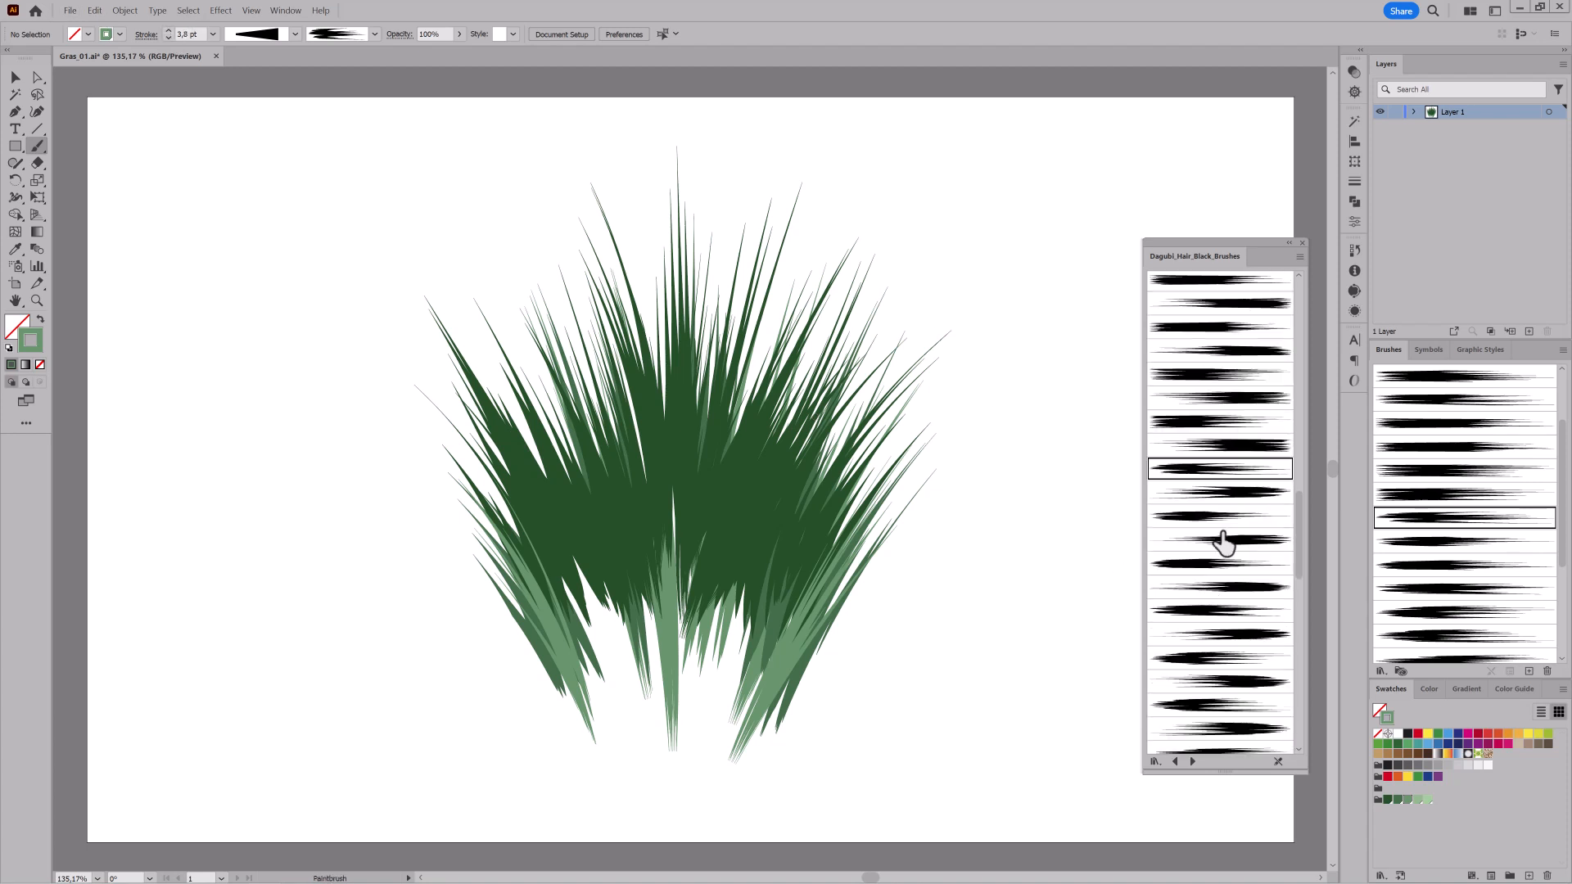
pyautogui.click(1215, 522)
pyautogui.moveTo(705, 749)
pyautogui.mouseDown()
pyautogui.moveTo(769, 442)
pyautogui.moveTo(855, 366)
pyautogui.mouseUp()
pyautogui.click(1195, 564)
pyautogui.click(1206, 614)
pyautogui.moveTo(680, 740); pyautogui.dragTo(749, 229)
# Switch back to the medium green and paint two tufts just left of the clump's centre with different hair brushes.
pyautogui.click(1388, 800)
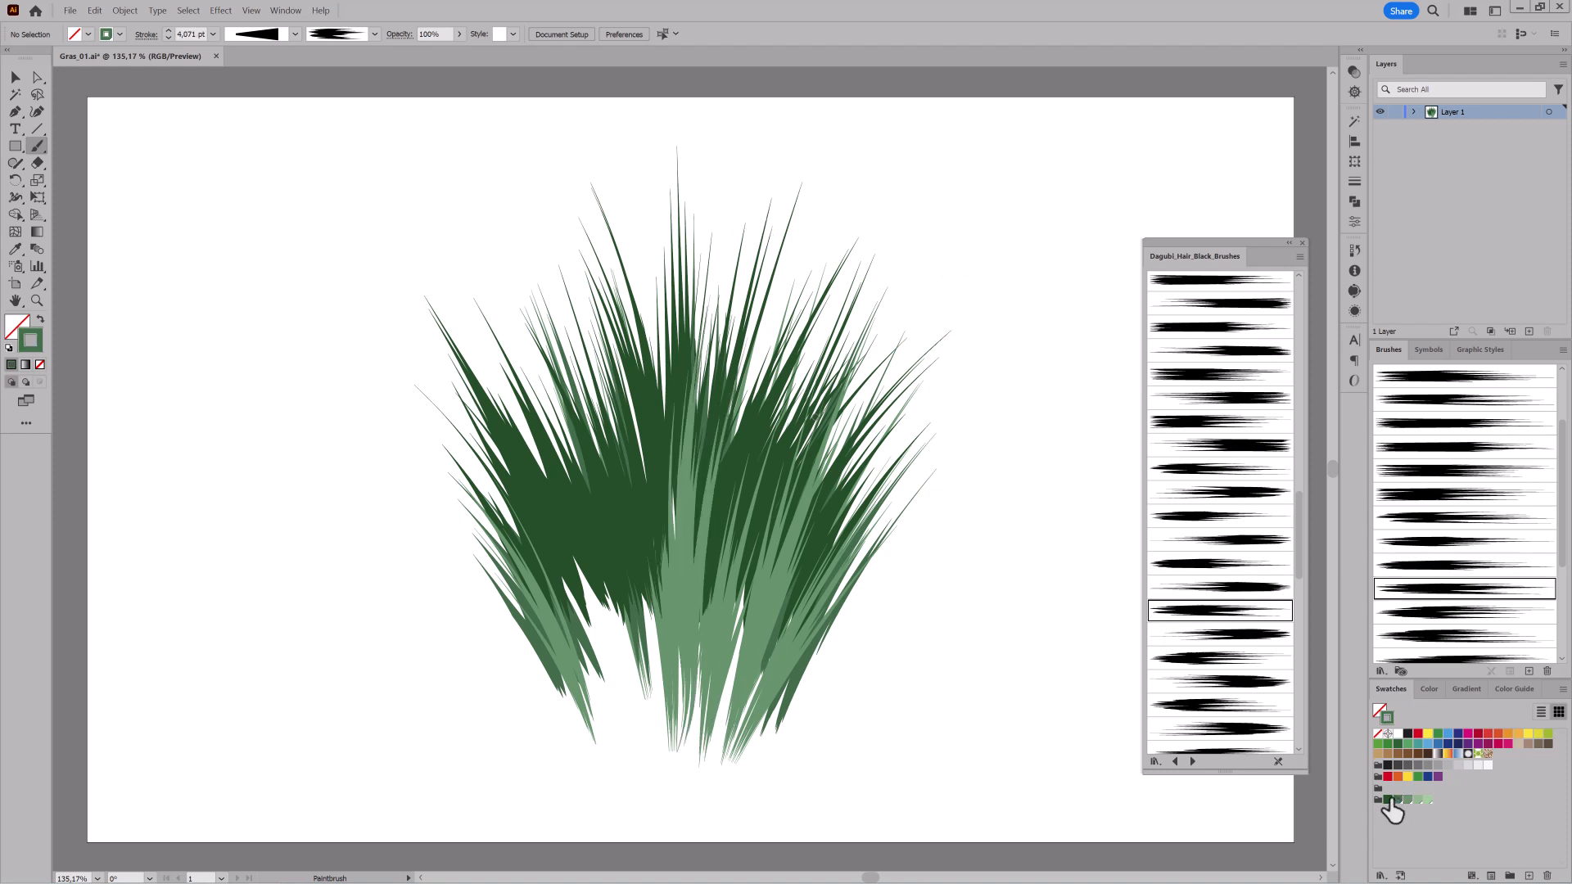
pyautogui.click(1182, 665)
pyautogui.moveTo(653, 737); pyautogui.dragTo(618, 434)
pyautogui.click(1215, 706)
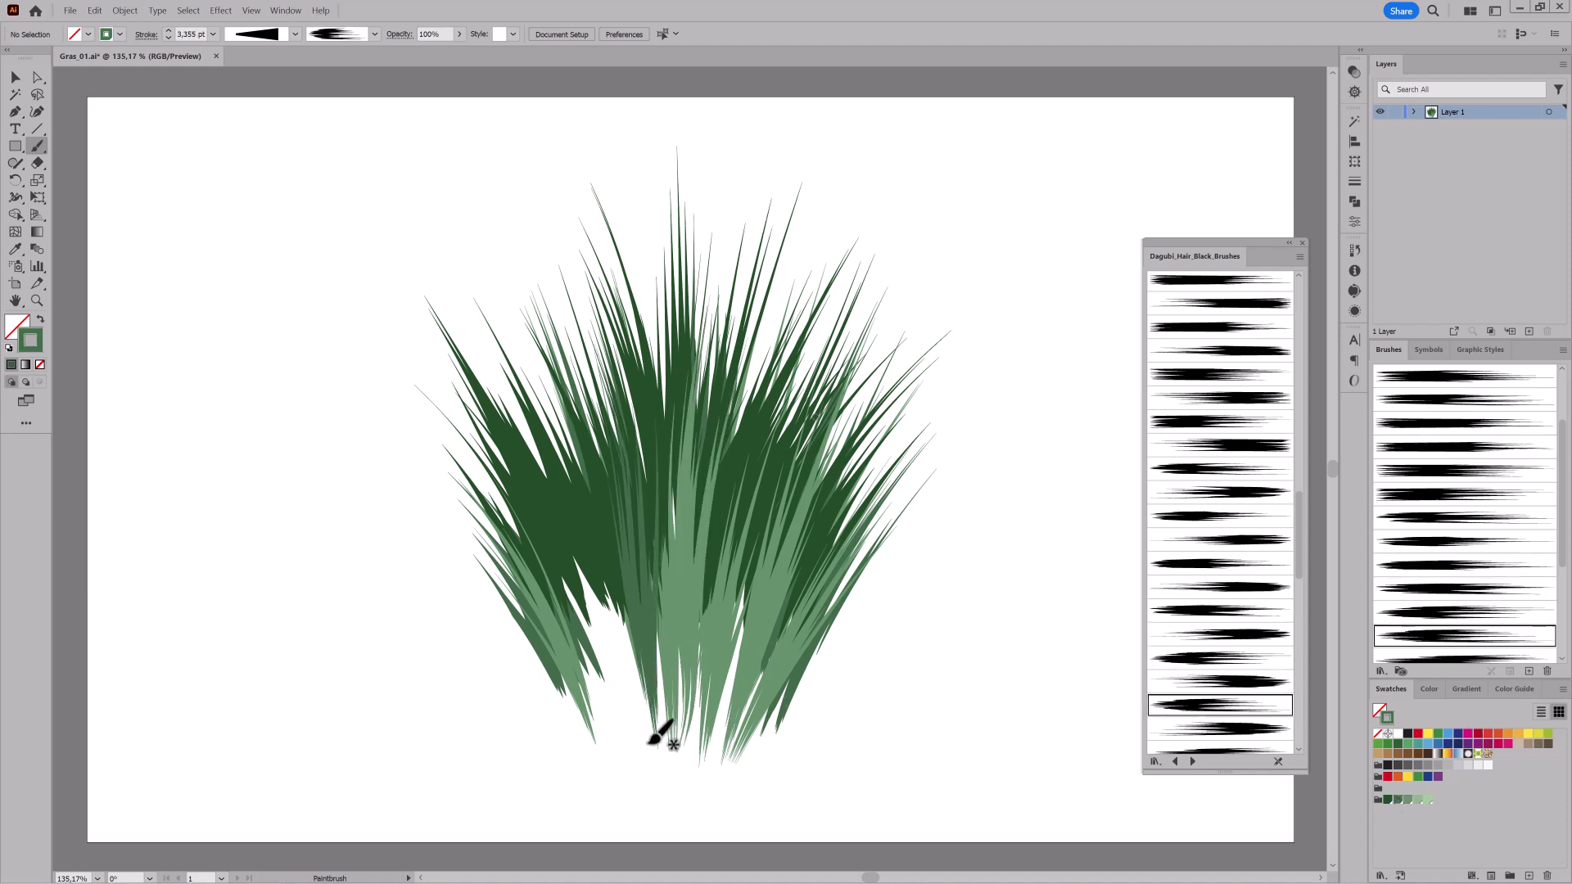
pyautogui.moveTo(649, 741); pyautogui.dragTo(544, 290)
# Fill the clump's left side with two left-leaning medium green tufts, using a new hair brush for each.
pyautogui.scroll(-3, 1200, 712)
pyautogui.click(1209, 495)
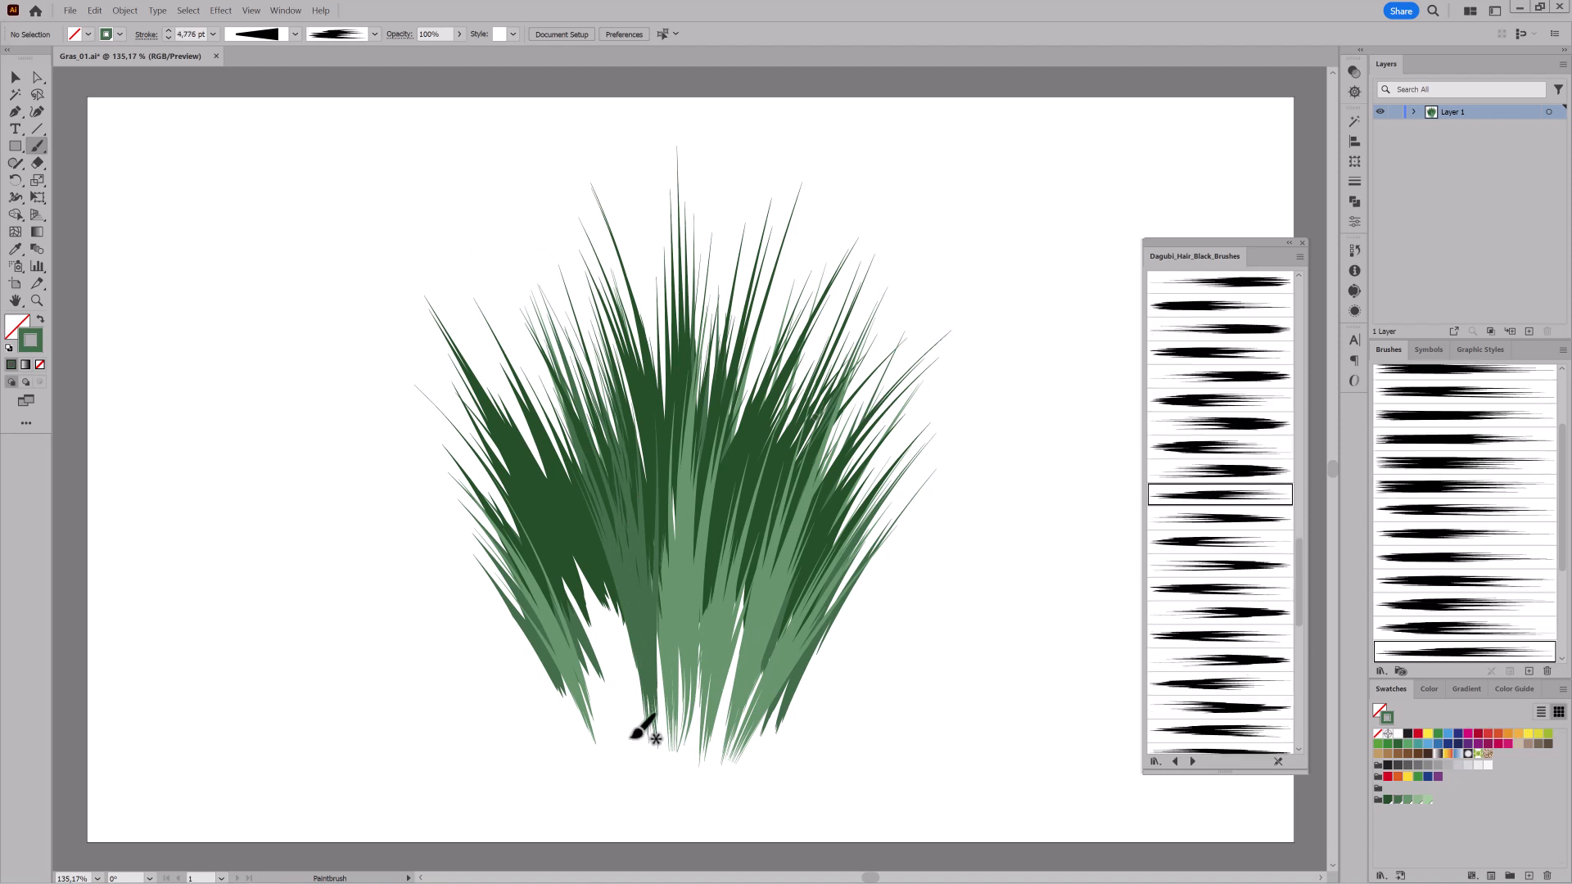
pyautogui.moveTo(586, 521); pyautogui.dragTo(583, 514)
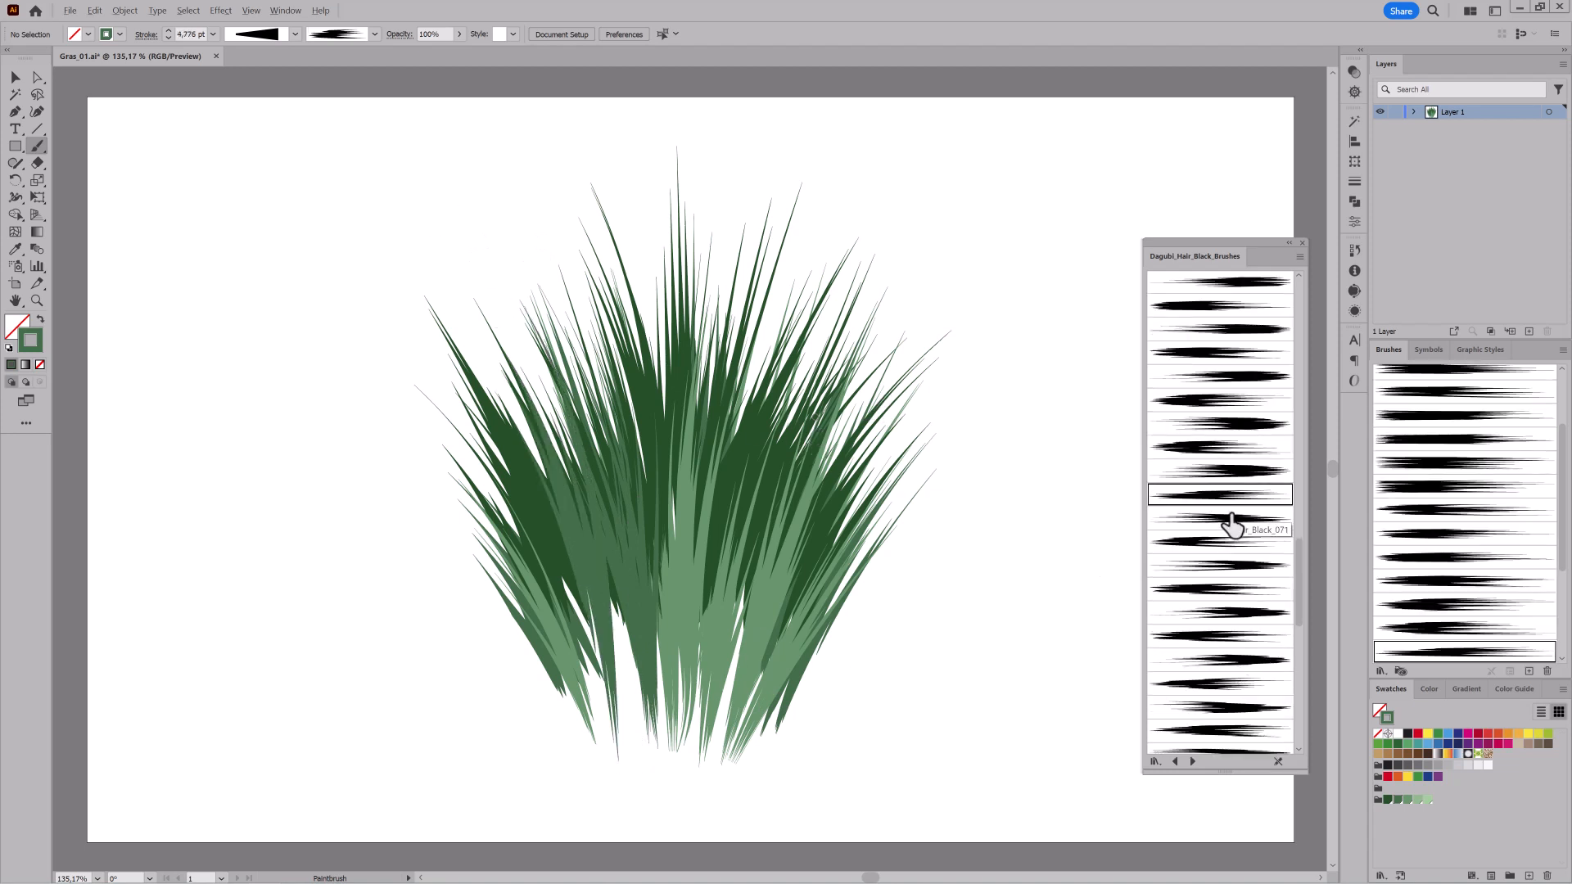
pyautogui.click(1225, 540)
pyautogui.moveTo(572, 591); pyautogui.dragTo(509, 446)
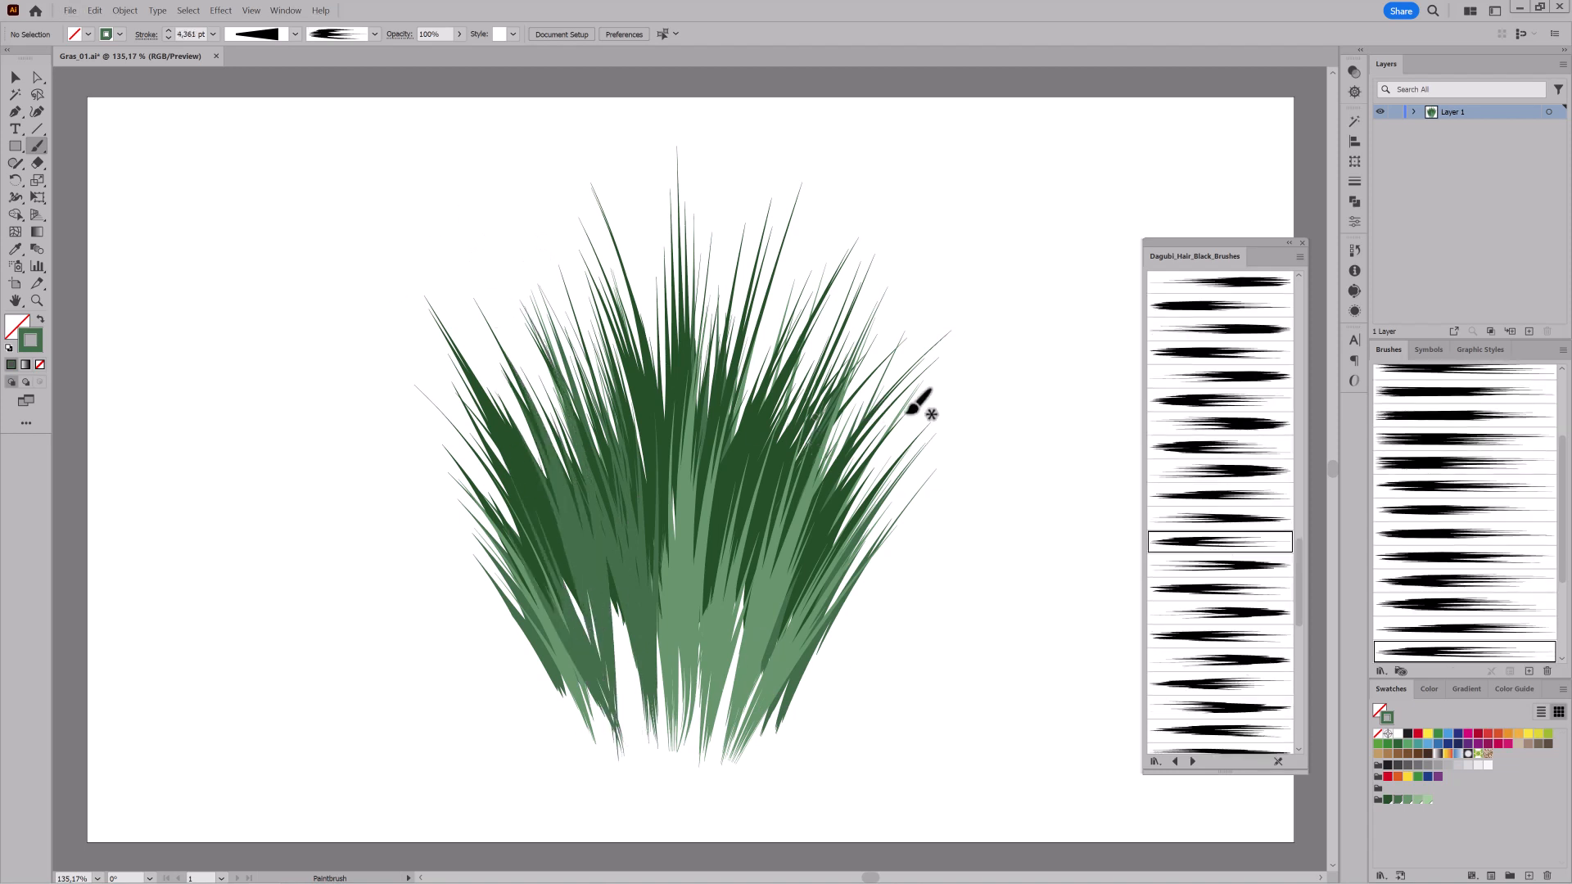
# Paint two medium green tufts right of the clump's centre and an upright one in the middle, each with a different hair brush.
pyautogui.click(1201, 589)
pyautogui.moveTo(719, 741)
pyautogui.mouseDown()
pyautogui.moveTo(723, 649)
pyautogui.moveTo(828, 317)
pyautogui.mouseUp()
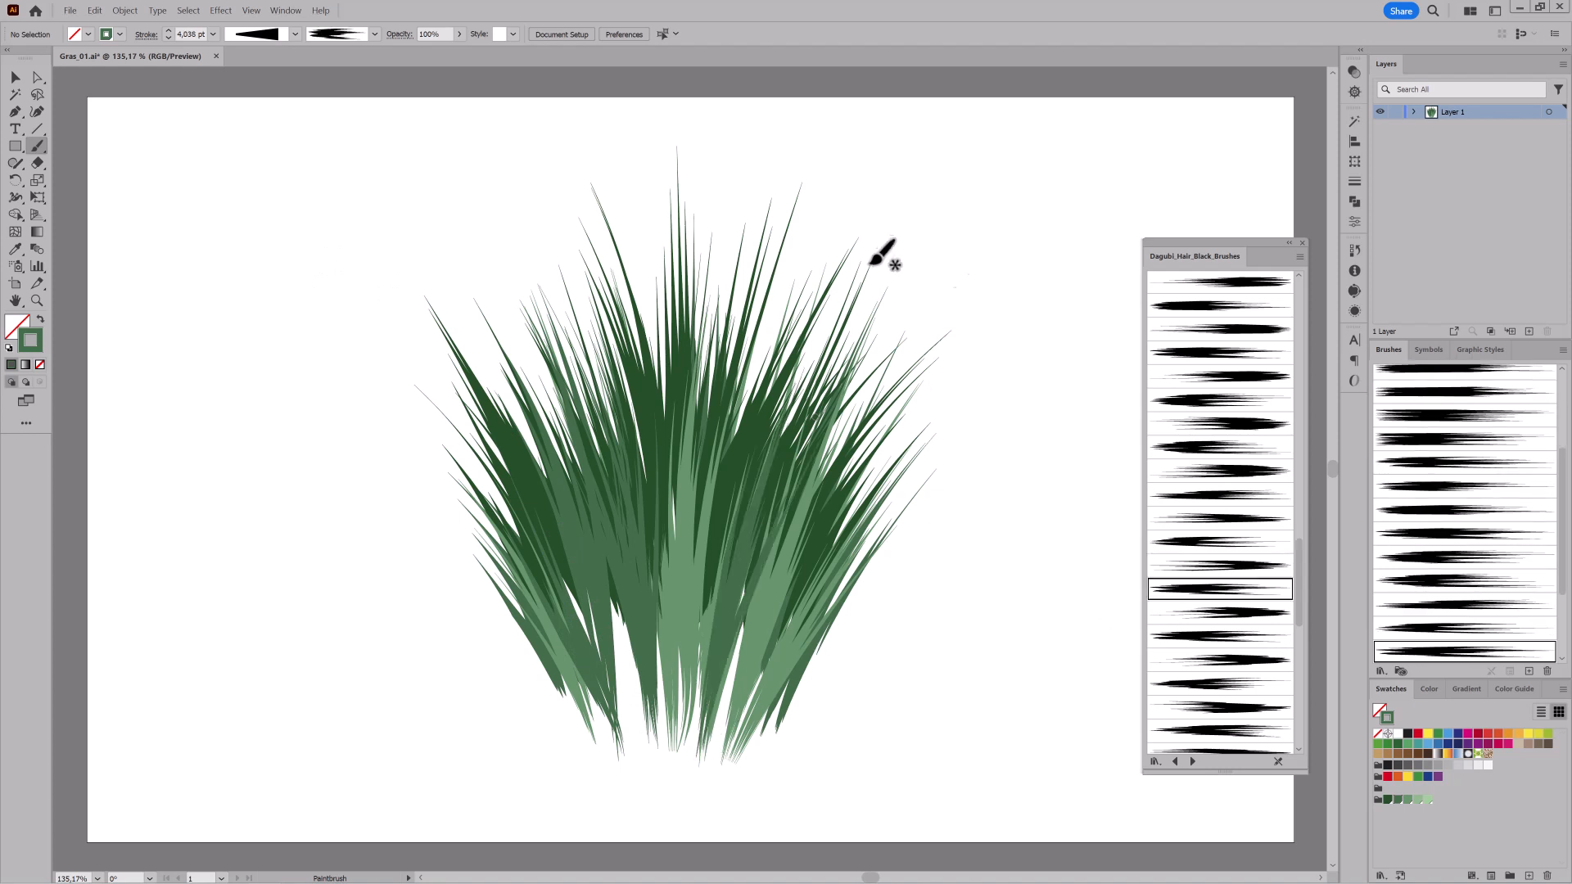
pyautogui.click(1236, 635)
pyautogui.moveTo(694, 798); pyautogui.dragTo(745, 549)
pyautogui.click(1203, 683)
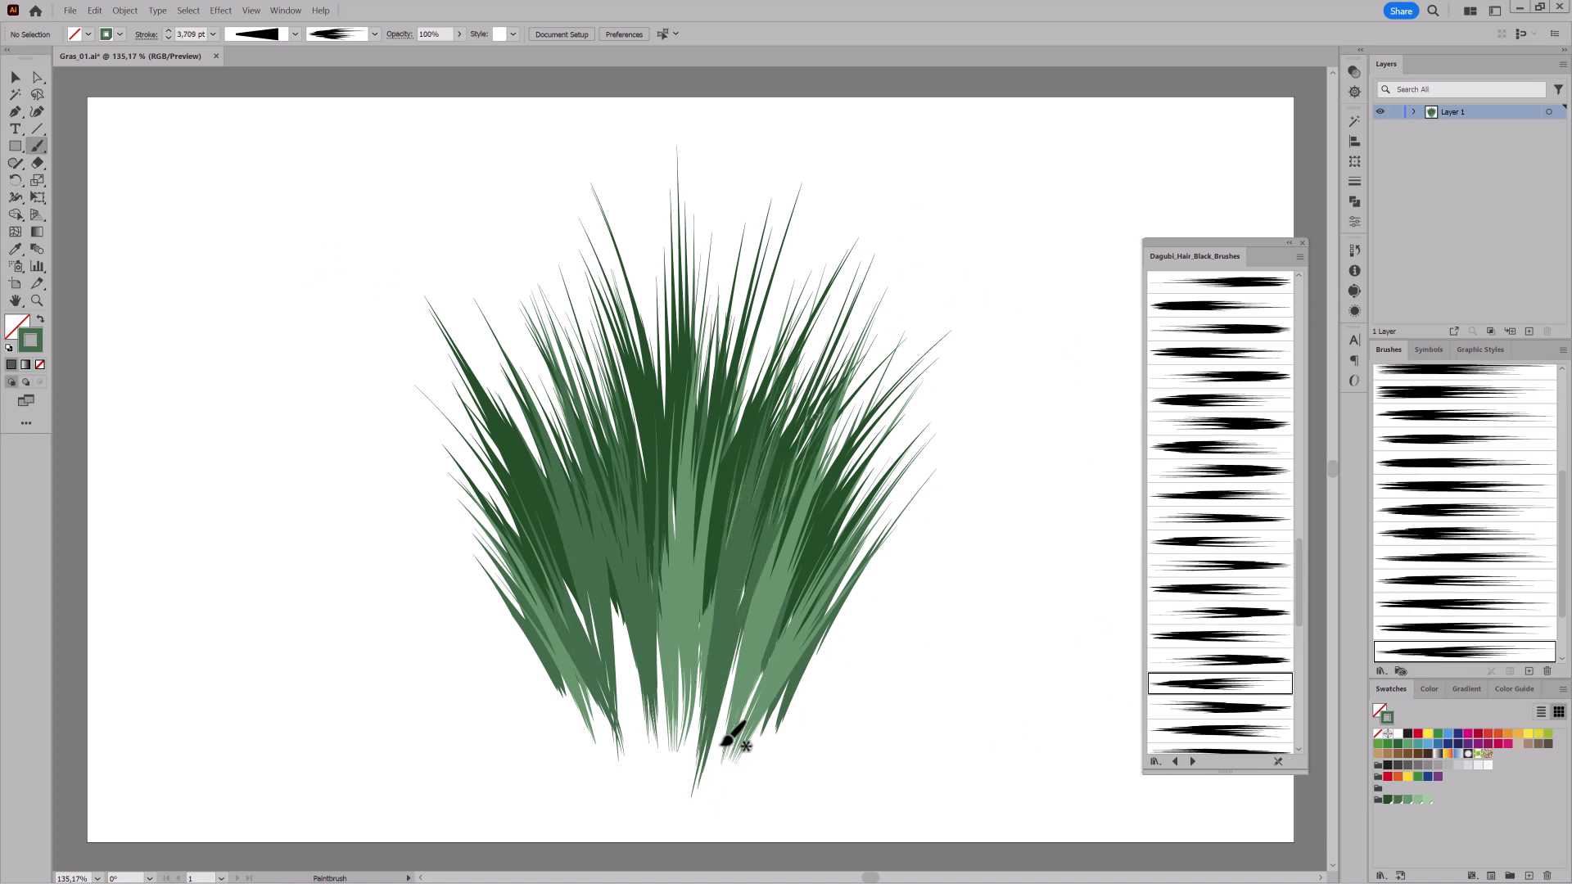
pyautogui.moveTo(684, 473); pyautogui.dragTo(697, 337)
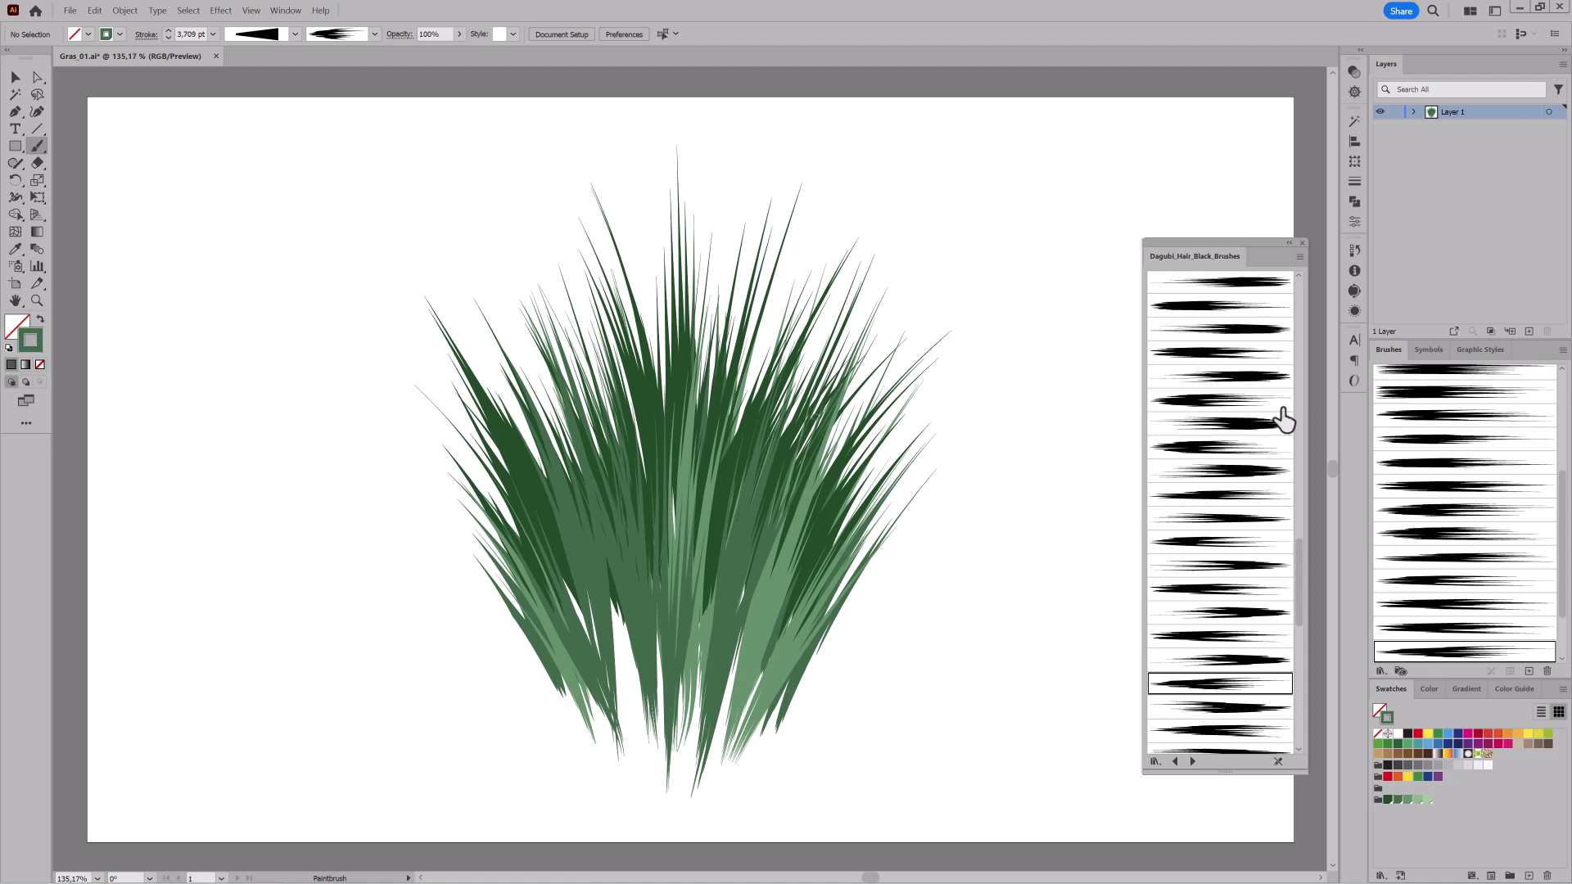
# Switch to the lighter green and paint a left-leaning tuft over the area left of the clump's centre with another hair brush.
pyautogui.scroll(-2, 1232, 614)
pyautogui.click(1223, 689)
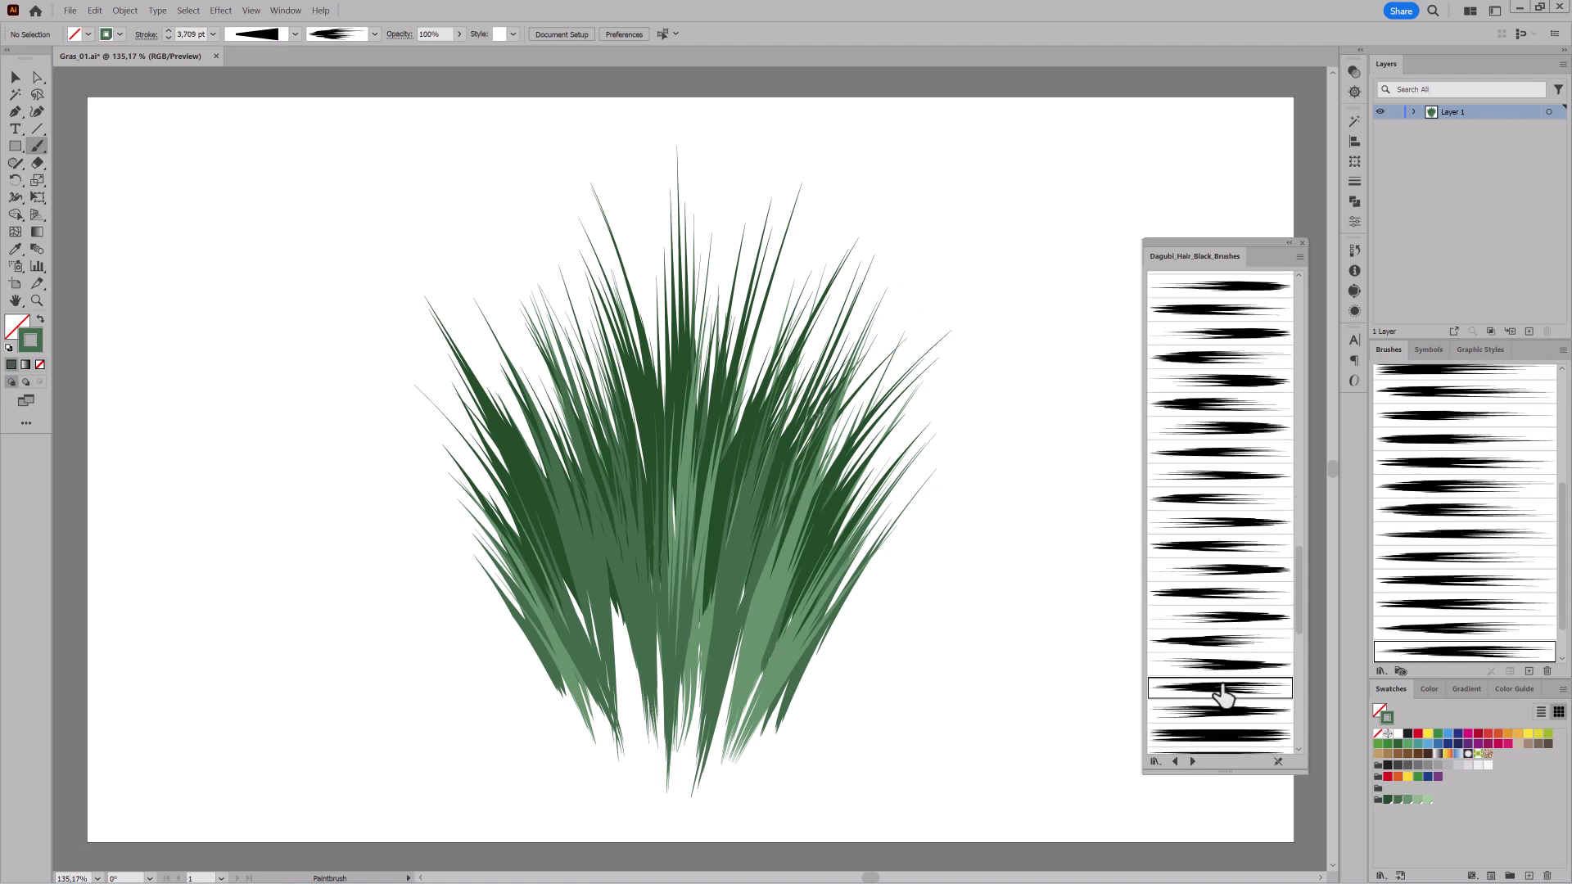
pyautogui.click(1407, 800)
pyautogui.moveTo(606, 420); pyautogui.dragTo(607, 415)
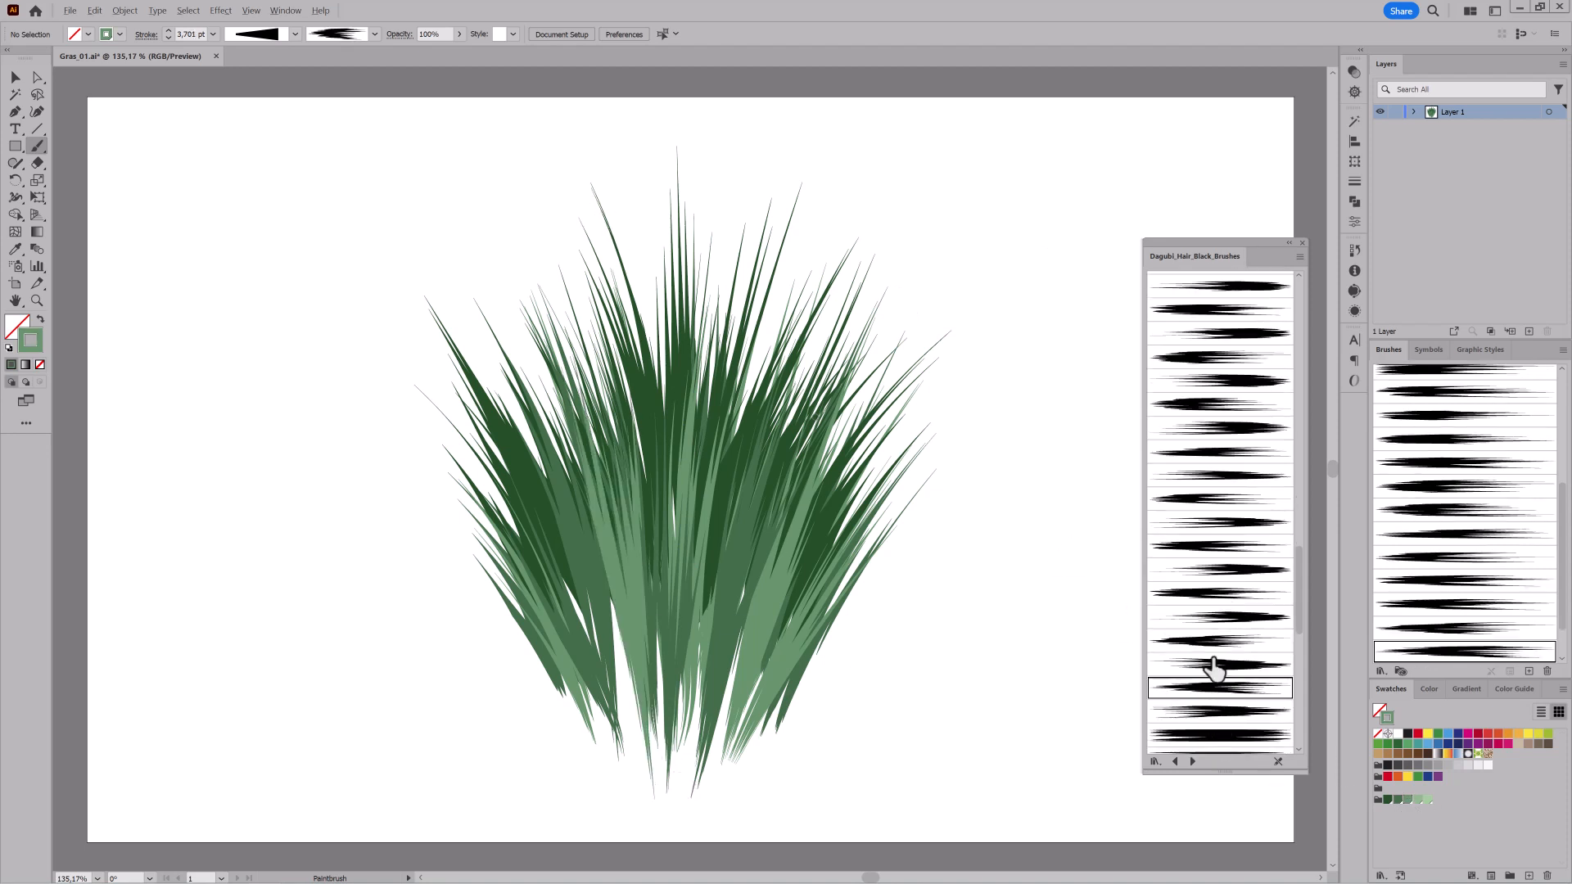
# Paint a lighter green tuft over the clump's left part and one right of the centre, each with a different hair brush.
pyautogui.scroll(10, 1214, 667)
pyautogui.click(1212, 444)
pyautogui.moveTo(549, 480); pyautogui.dragTo(549, 480)
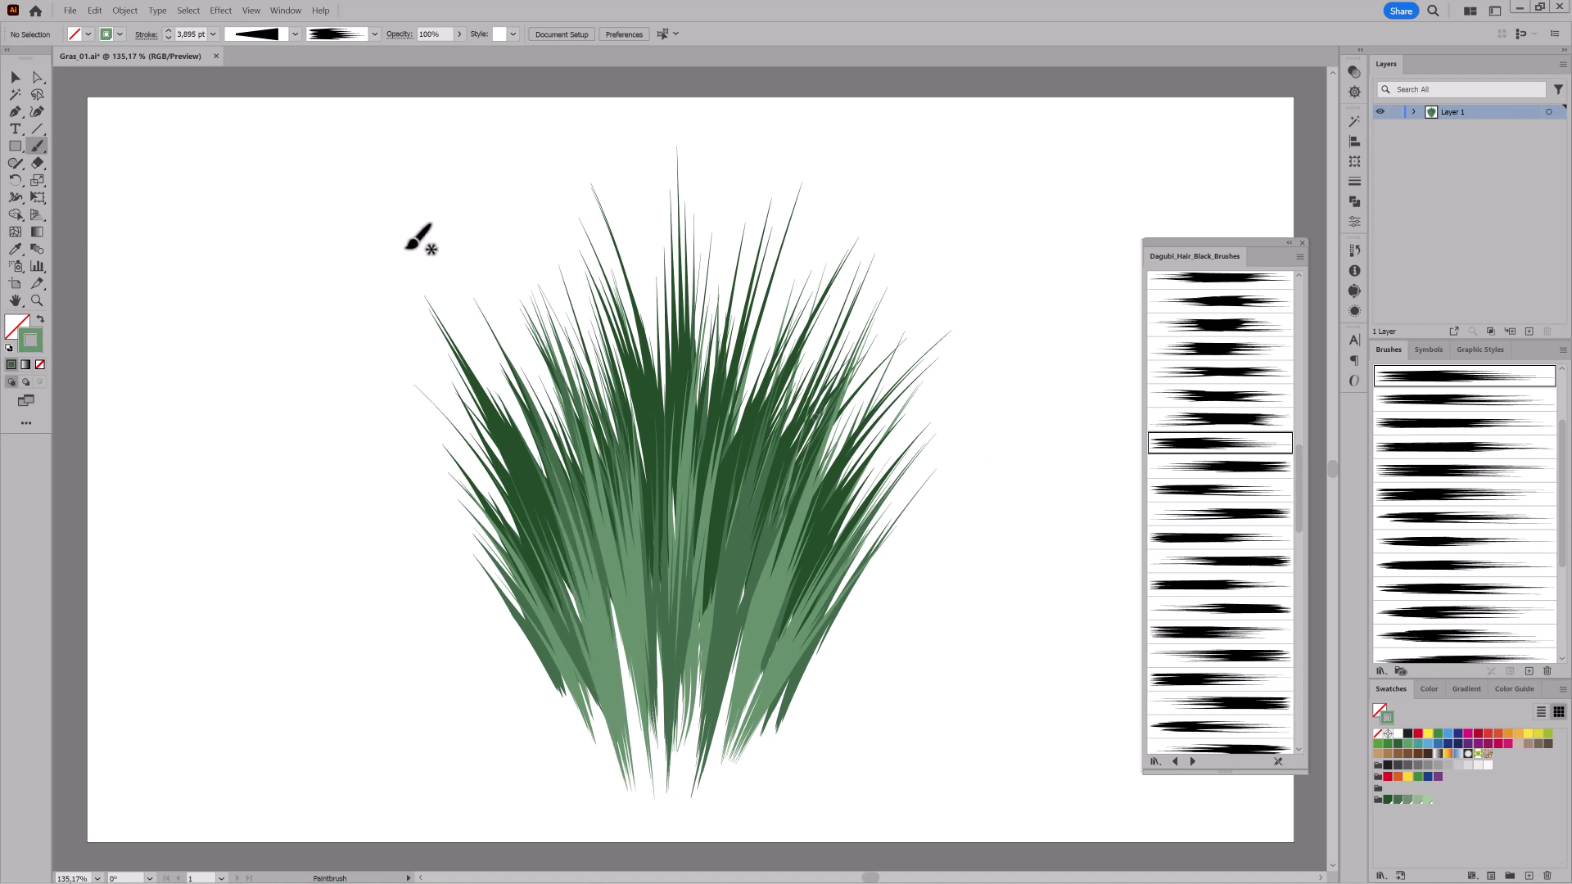
pyautogui.click(1212, 491)
pyautogui.moveTo(689, 806); pyautogui.dragTo(765, 481)
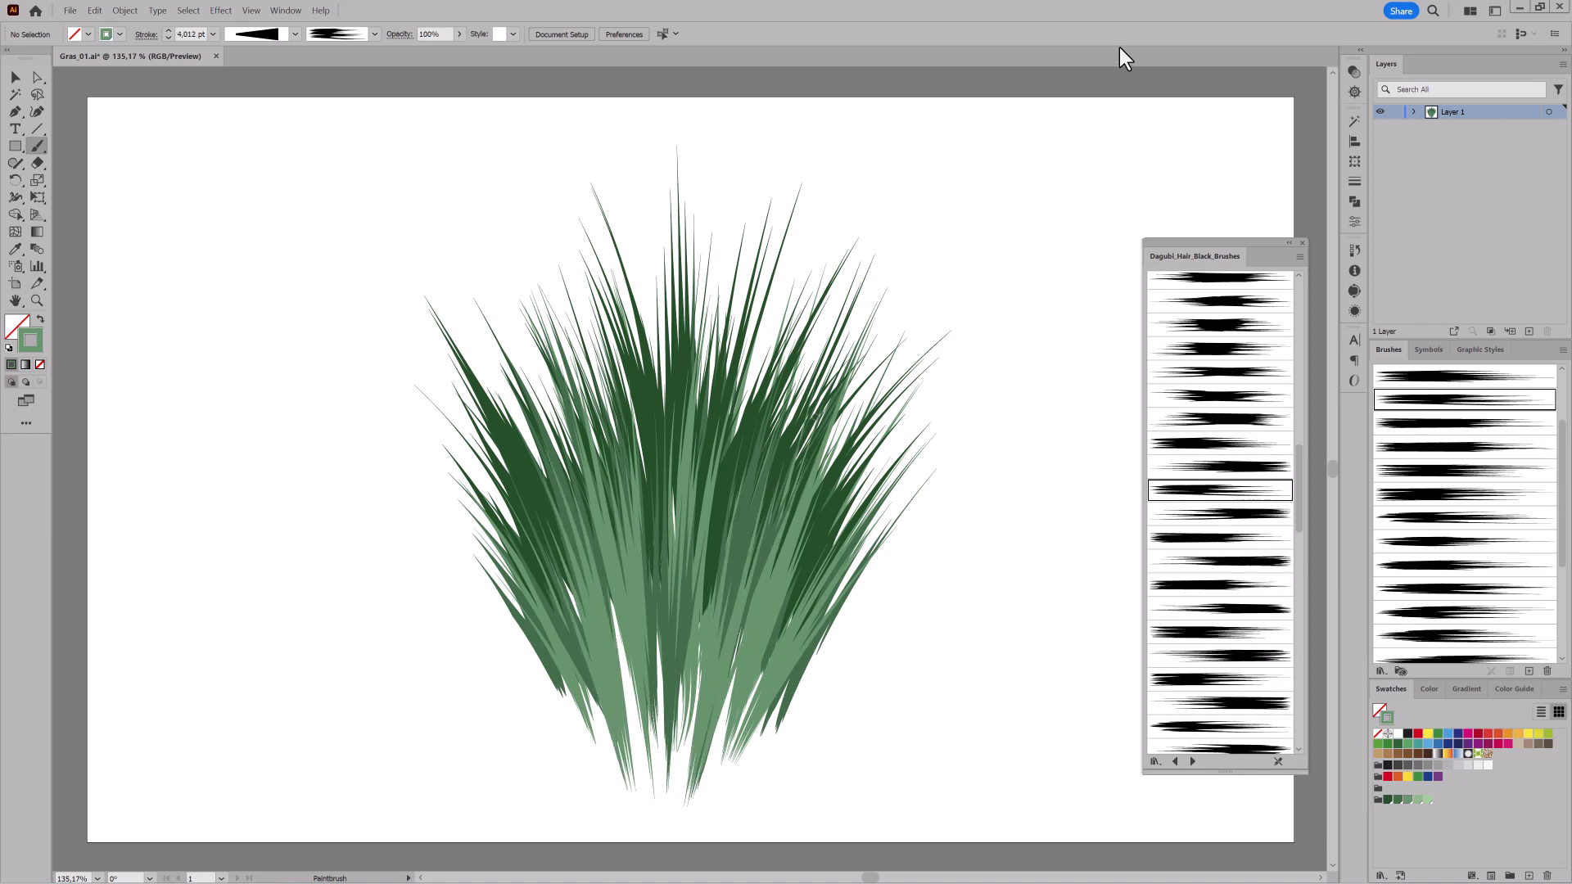
# With another hair brush and a 3 pt stroke, paint a lighter green tuft leaning slightly right at the base right of centre.
pyautogui.click(1213, 538)
pyautogui.moveTo(700, 732); pyautogui.dragTo(770, 405)
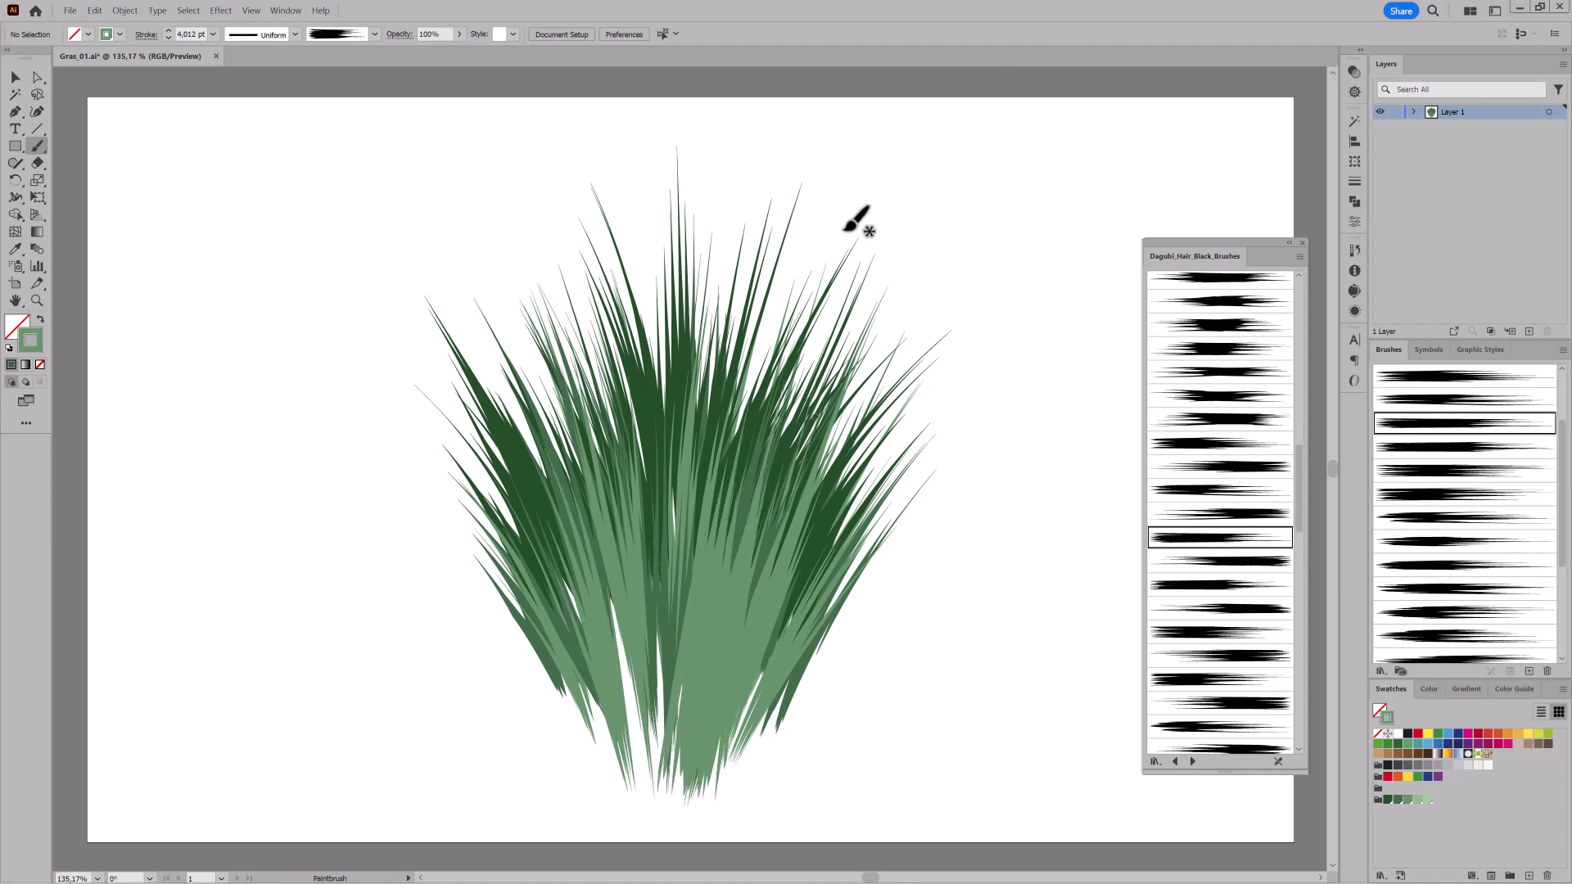
pyautogui.click(95, 10)
pyautogui.click(106, 22)
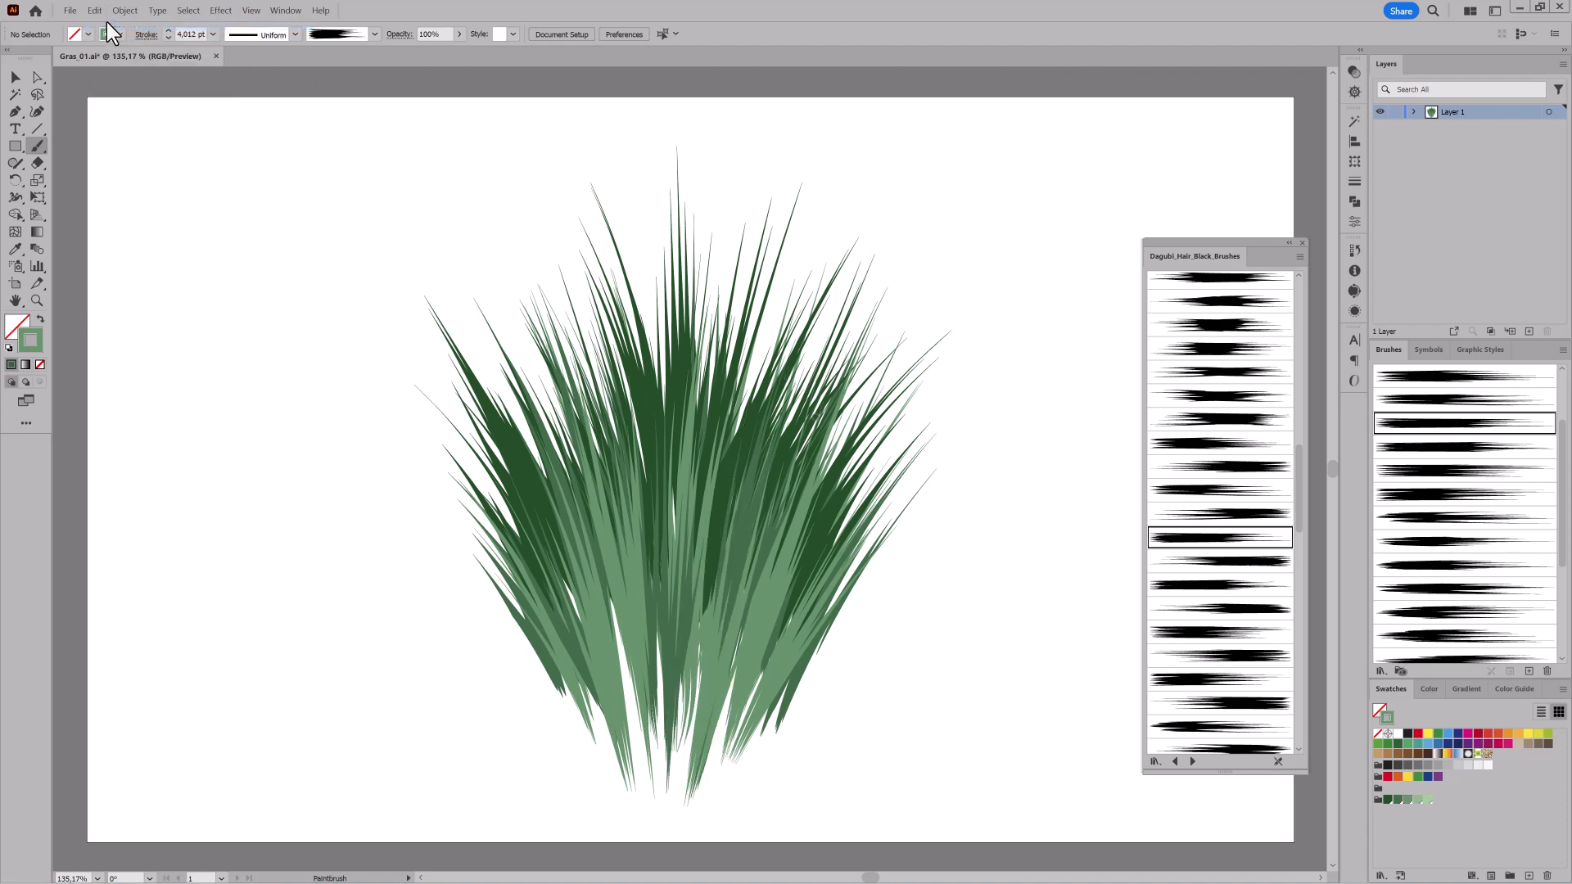
pyautogui.click(168, 36)
pyautogui.moveTo(701, 815); pyautogui.dragTo(741, 458)
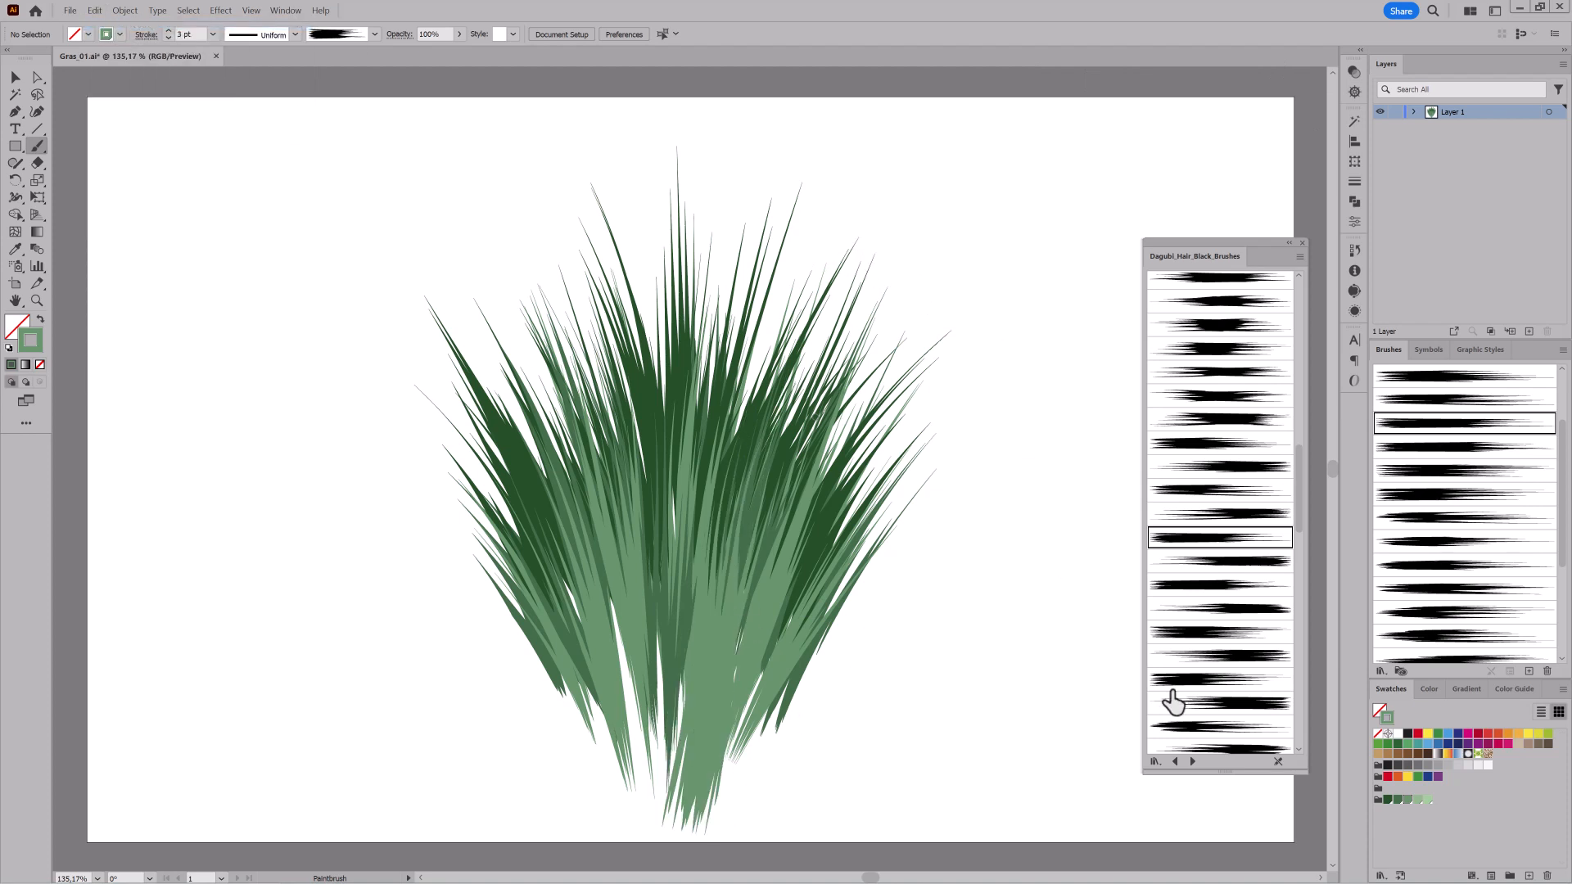
# Add a lighter green tuft at the clump's central base and a left-leaning one at its lower left, using different hair brushes.
pyautogui.click(1208, 584)
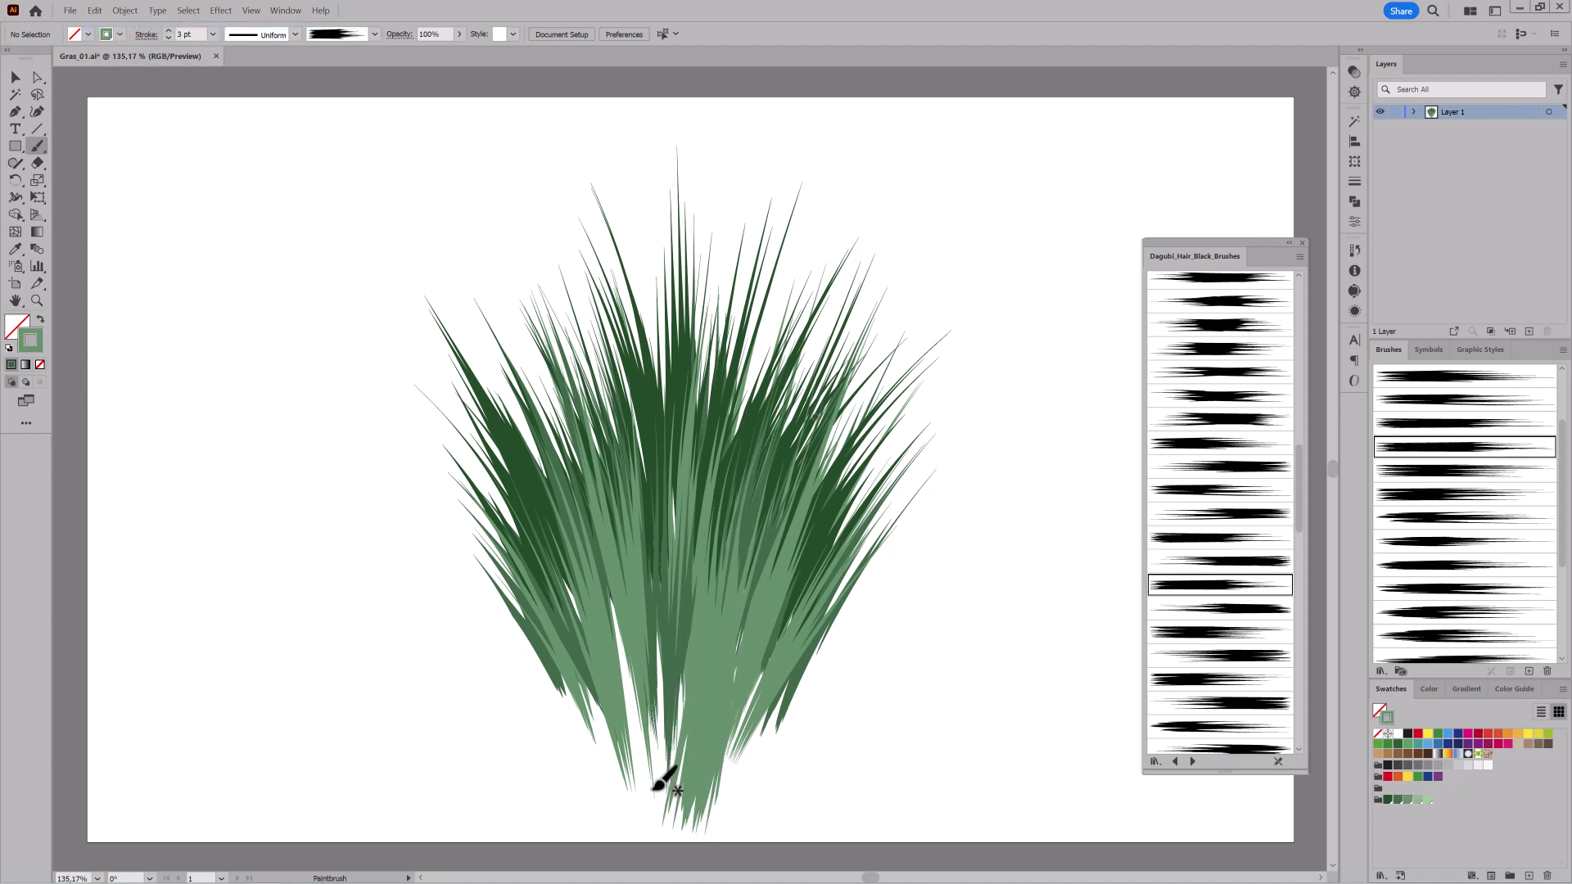
pyautogui.click(1203, 632)
pyautogui.moveTo(617, 774); pyautogui.dragTo(460, 537)
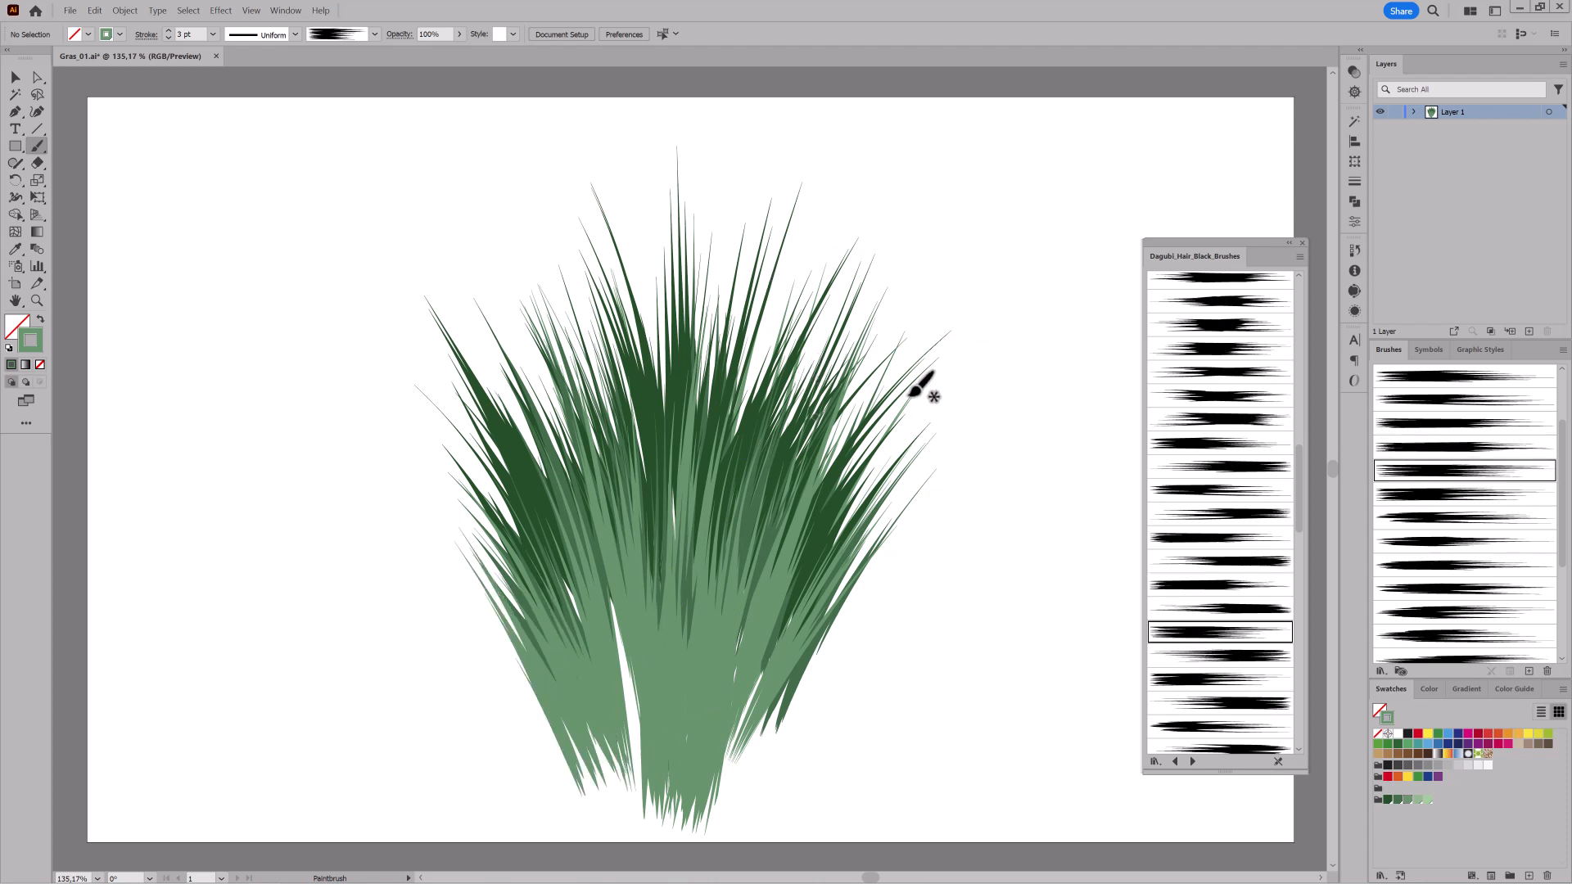
# Switch to the fourth green swatch and paint a right-leaning tuft right of centre and an upright one in the middle with different hair brushes.
pyautogui.scroll(-3, 1240, 491)
pyautogui.click(1209, 553)
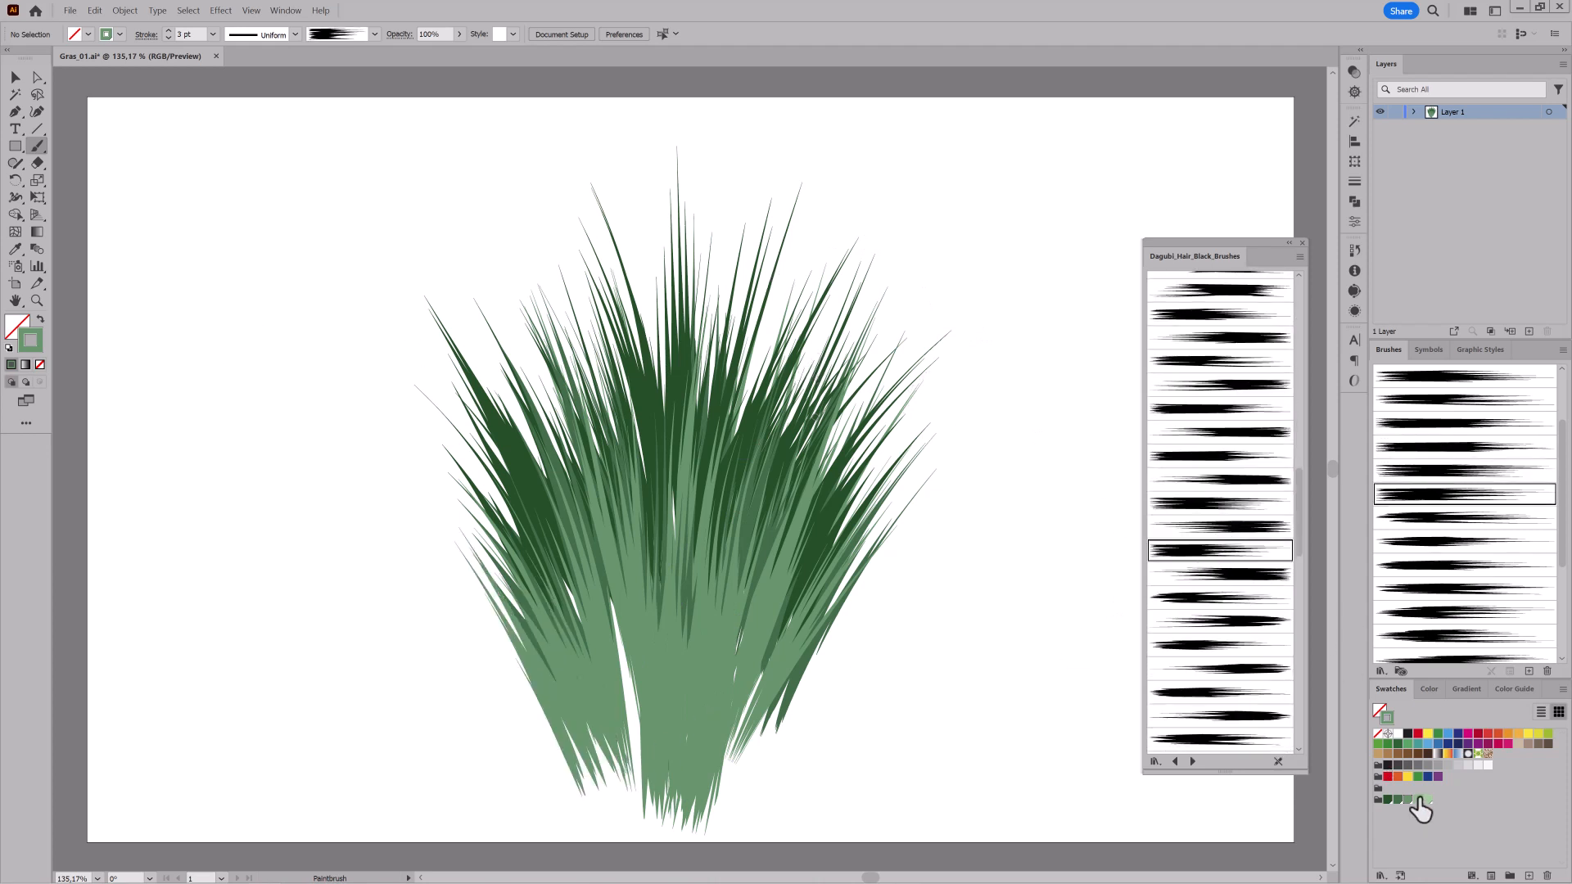
pyautogui.click(1419, 800)
pyautogui.moveTo(714, 812); pyautogui.dragTo(819, 509)
pyautogui.click(1217, 598)
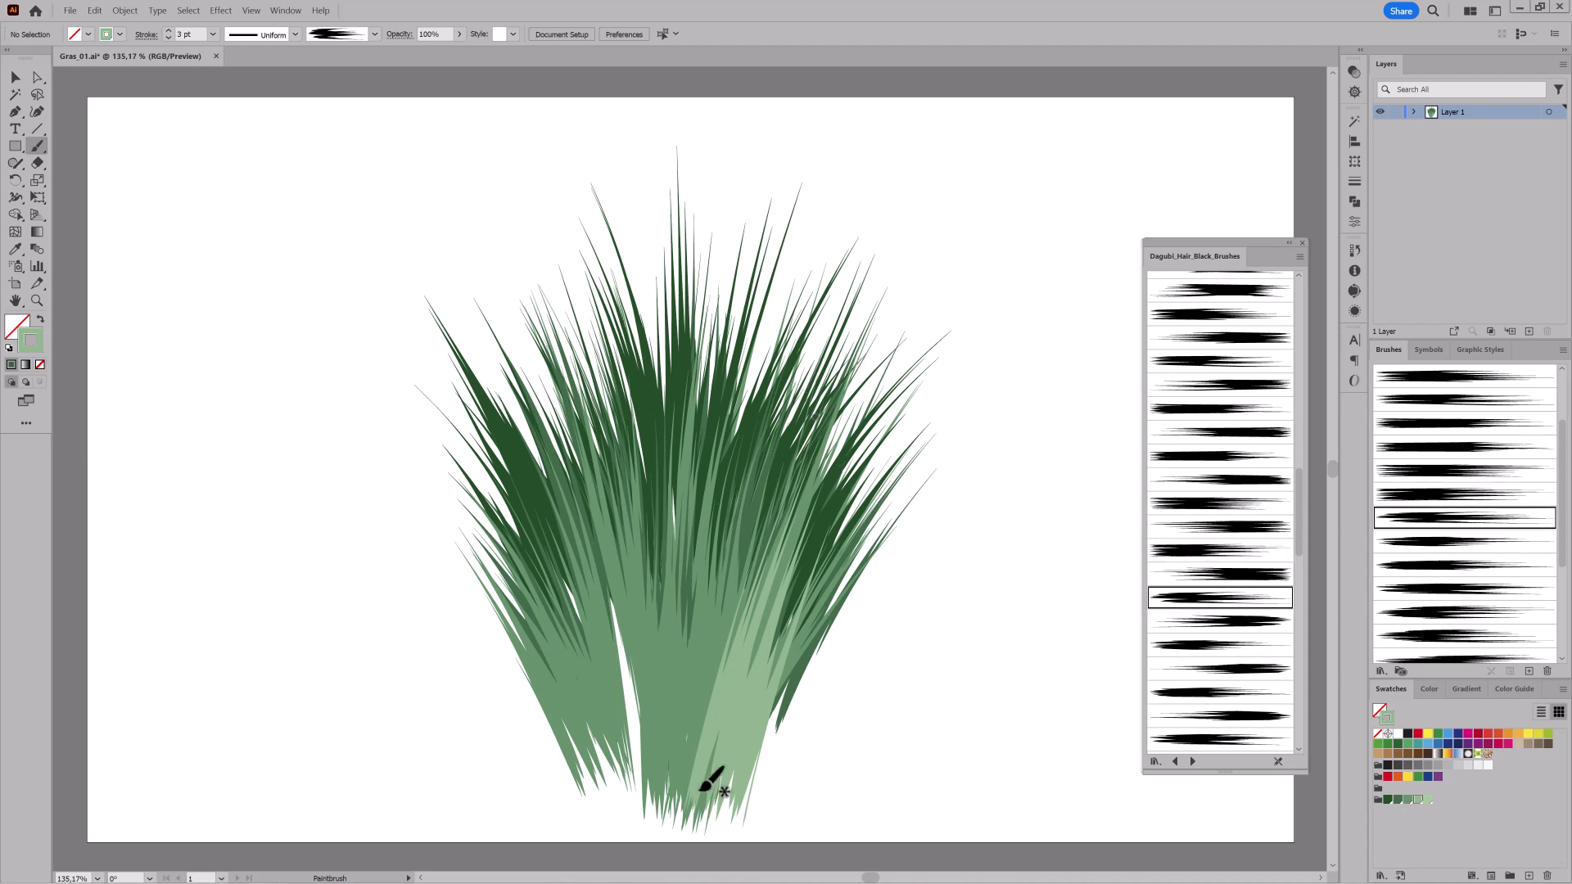
pyautogui.moveTo(684, 602); pyautogui.dragTo(694, 507)
# Fill the base left of centre with one upright and two left-leaning light green tufts, using a new hair brush for each.
pyautogui.click(1203, 644)
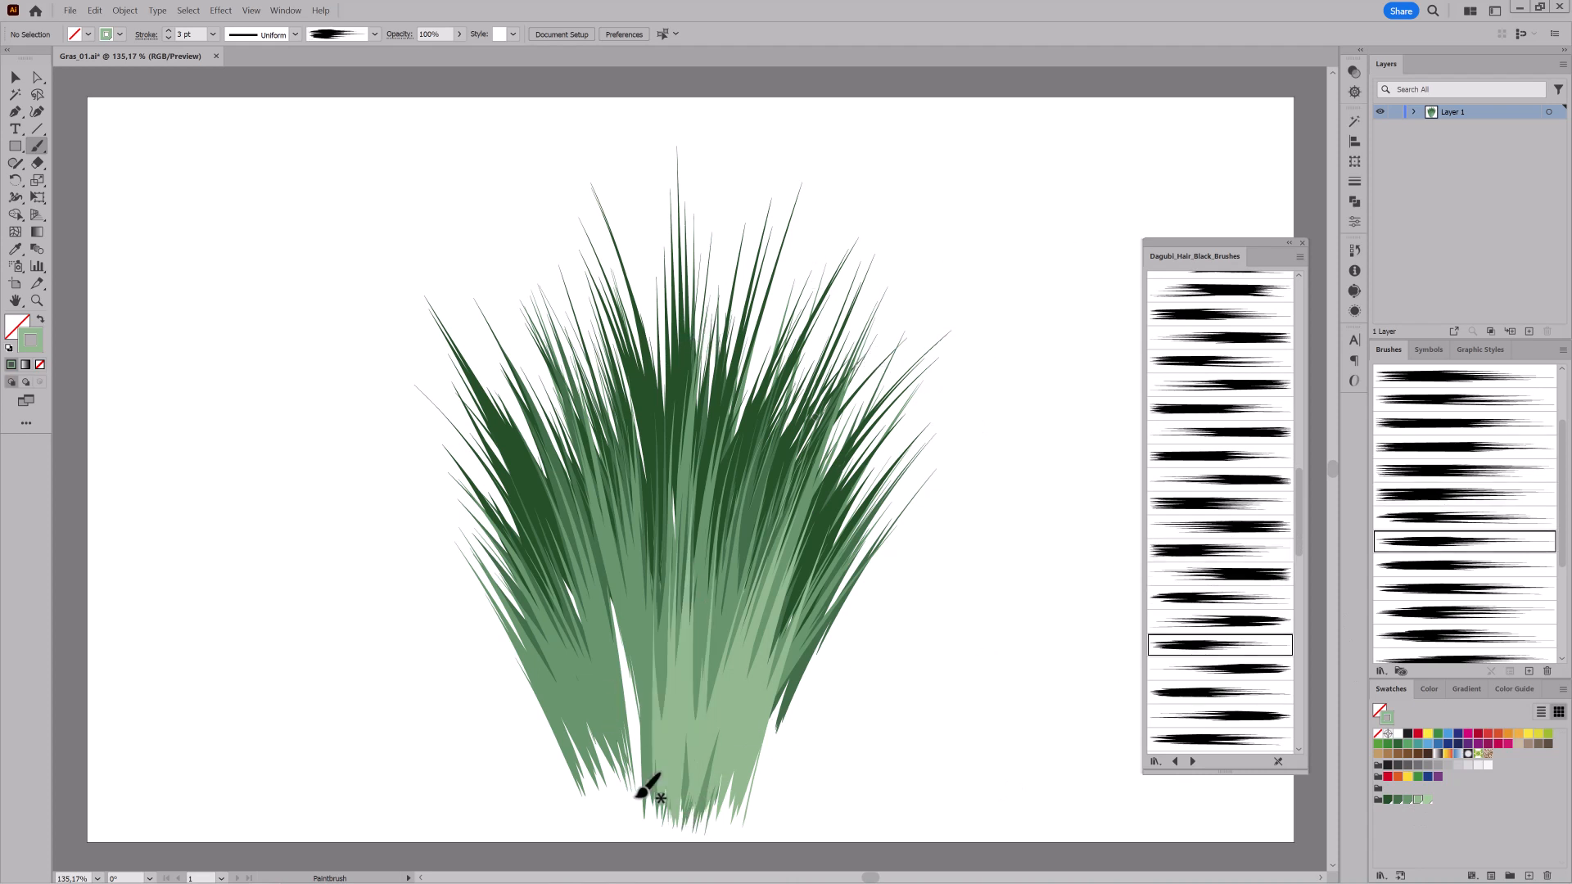
pyautogui.moveTo(637, 833); pyautogui.dragTo(641, 503)
pyautogui.click(1252, 693)
pyautogui.moveTo(635, 811); pyautogui.dragTo(563, 528)
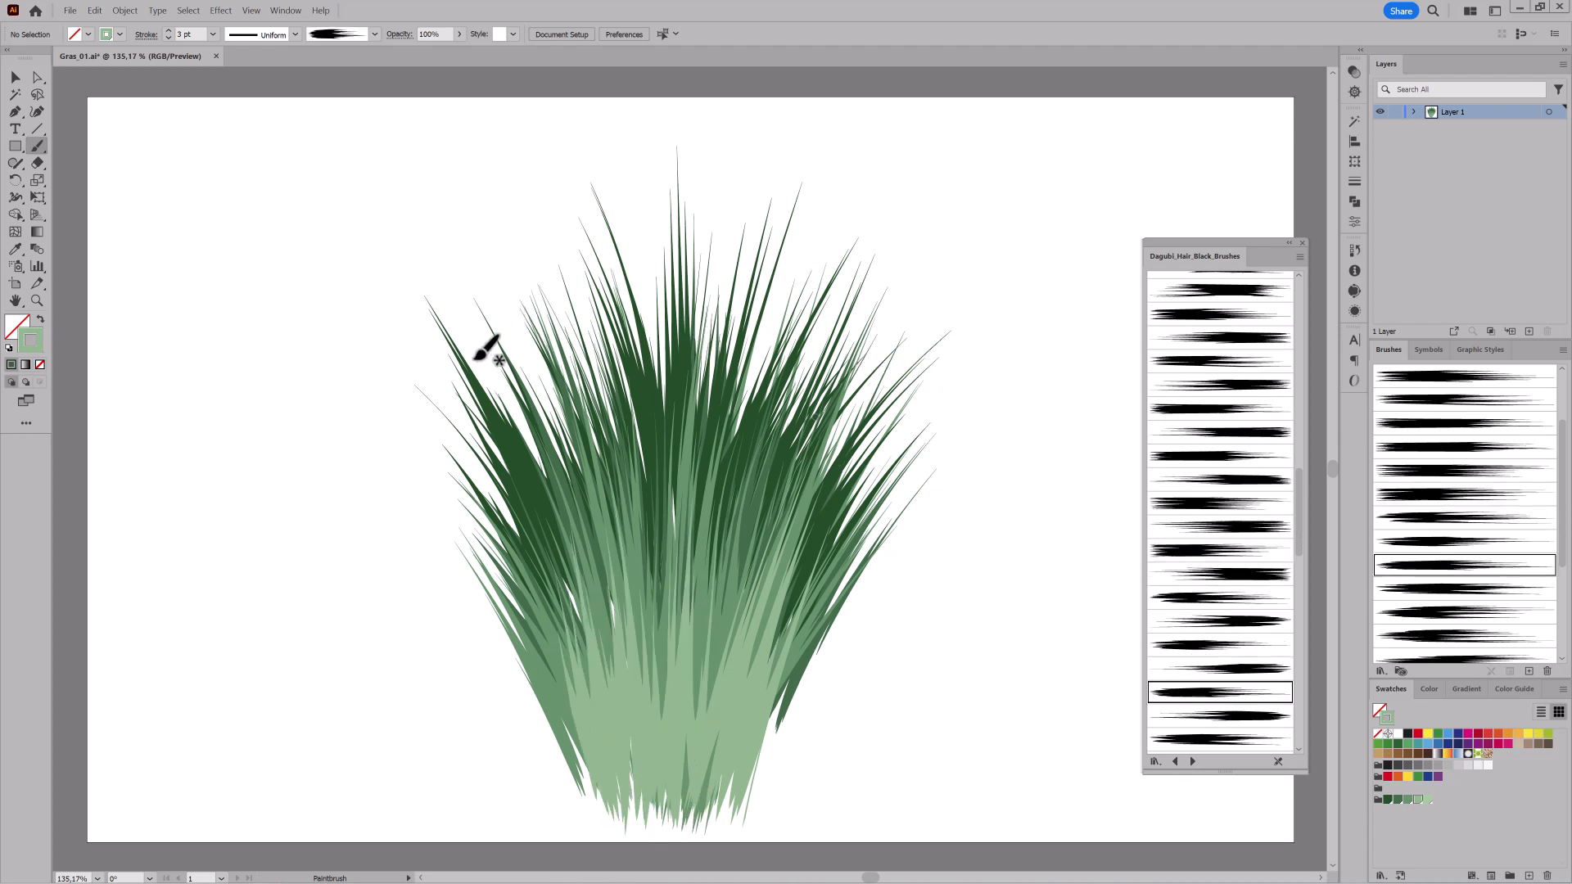
pyautogui.scroll(-1, 1190, 596)
pyautogui.click(1196, 697)
pyautogui.moveTo(602, 799); pyautogui.dragTo(506, 547)
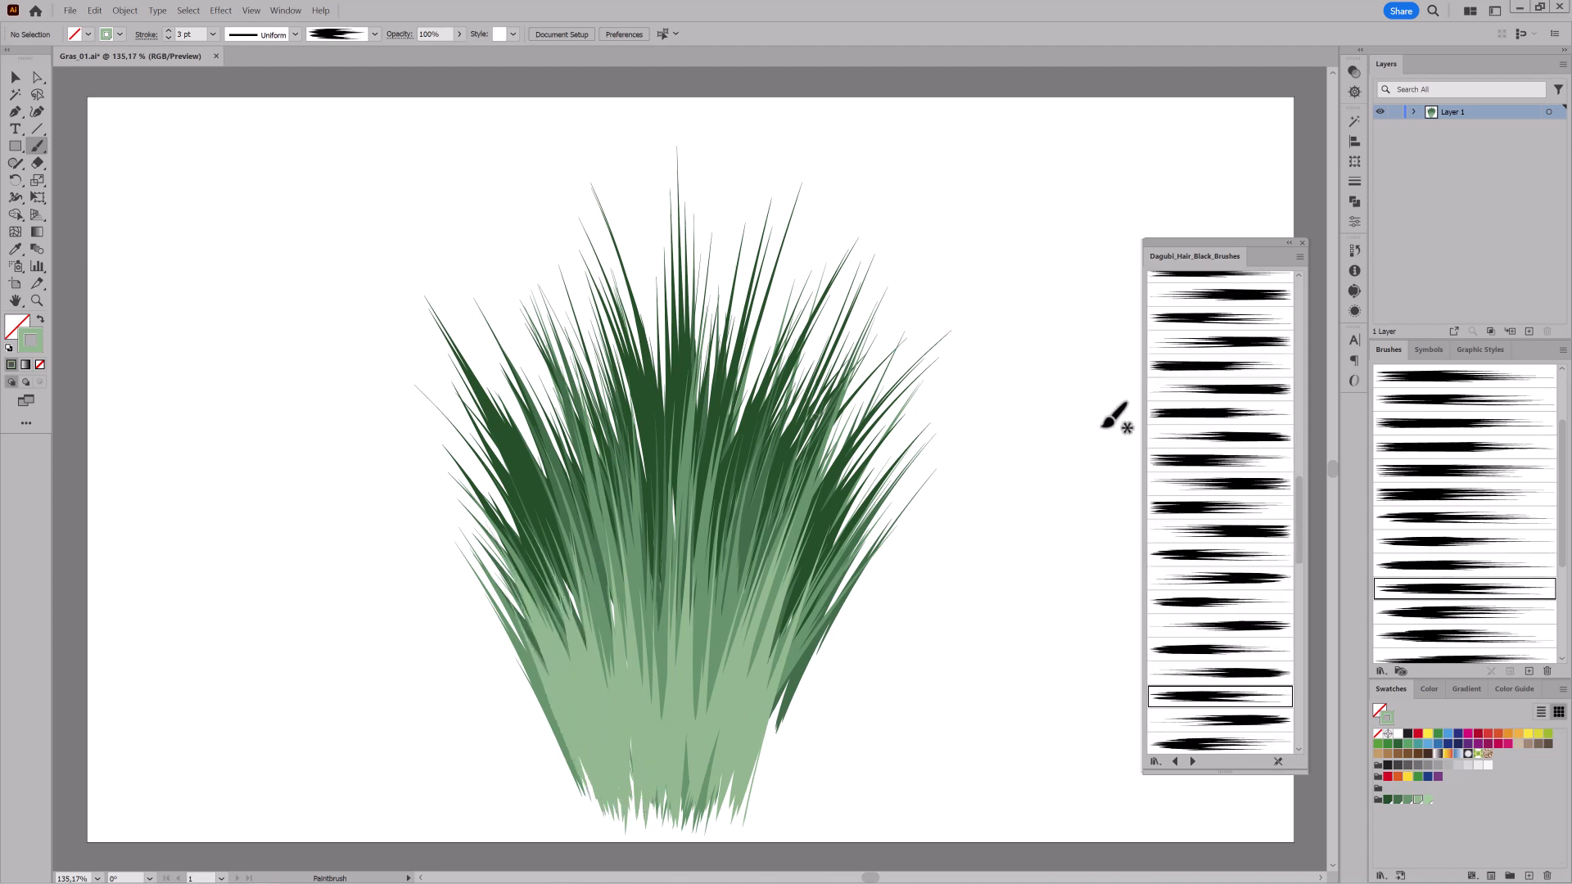
# Switch to the palest green with a 3.2 pt stroke and paint long right-leaning and upright tufts extending below the artboard, using different hair brushes.
pyautogui.scroll(-1, 811, 524)
pyautogui.moveTo(808, 533); pyautogui.dragTo(803, 447)
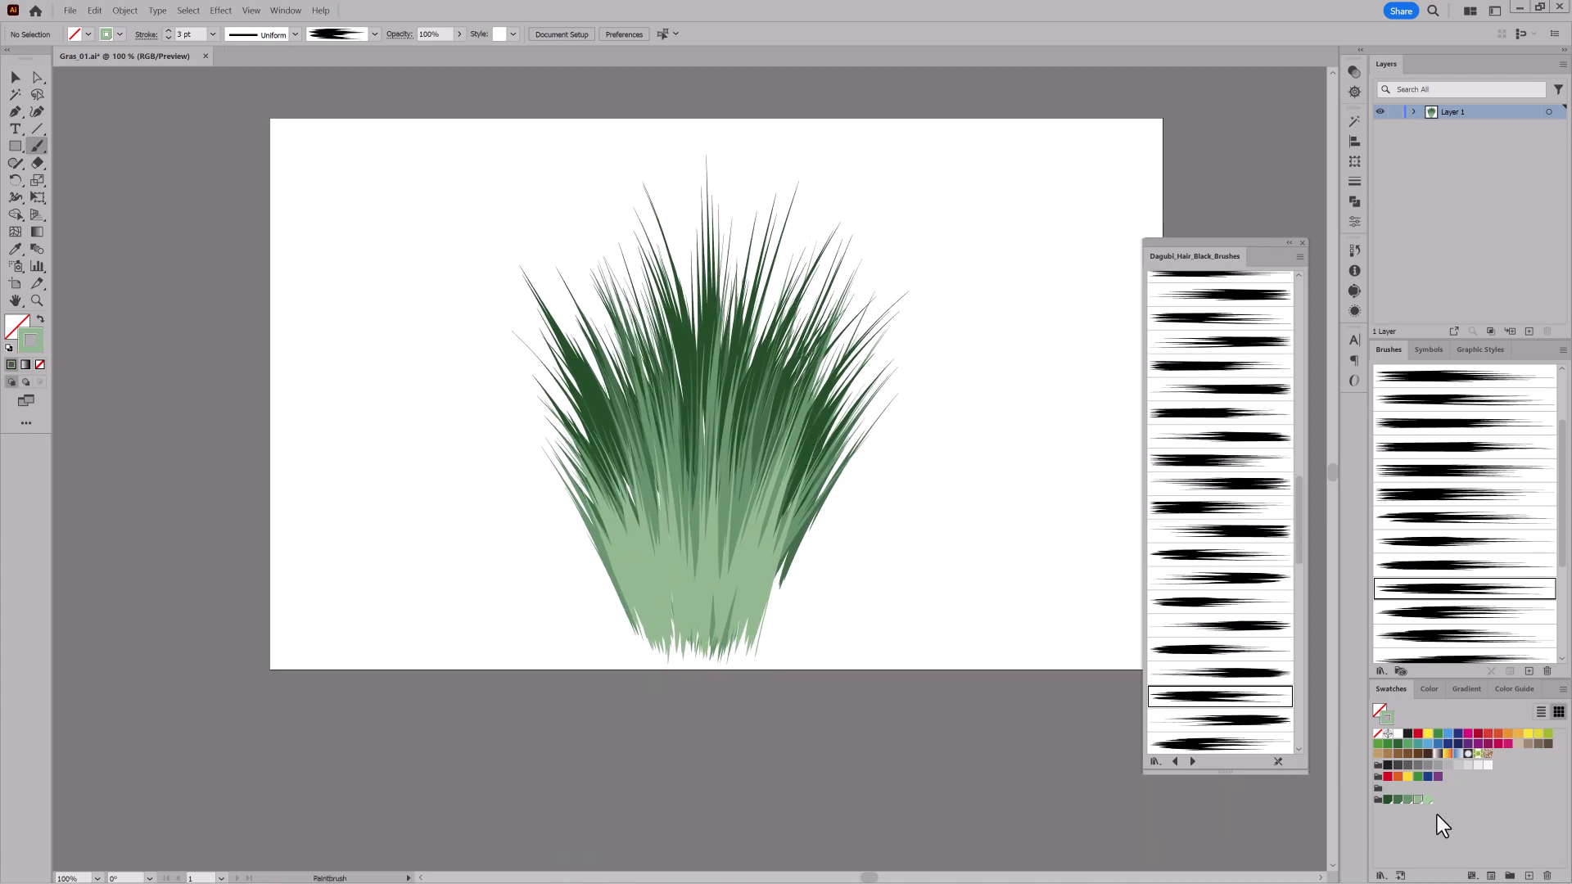
pyautogui.scroll(-1, 1234, 403)
pyautogui.scroll(-1, 1223, 409)
pyautogui.click(1218, 572)
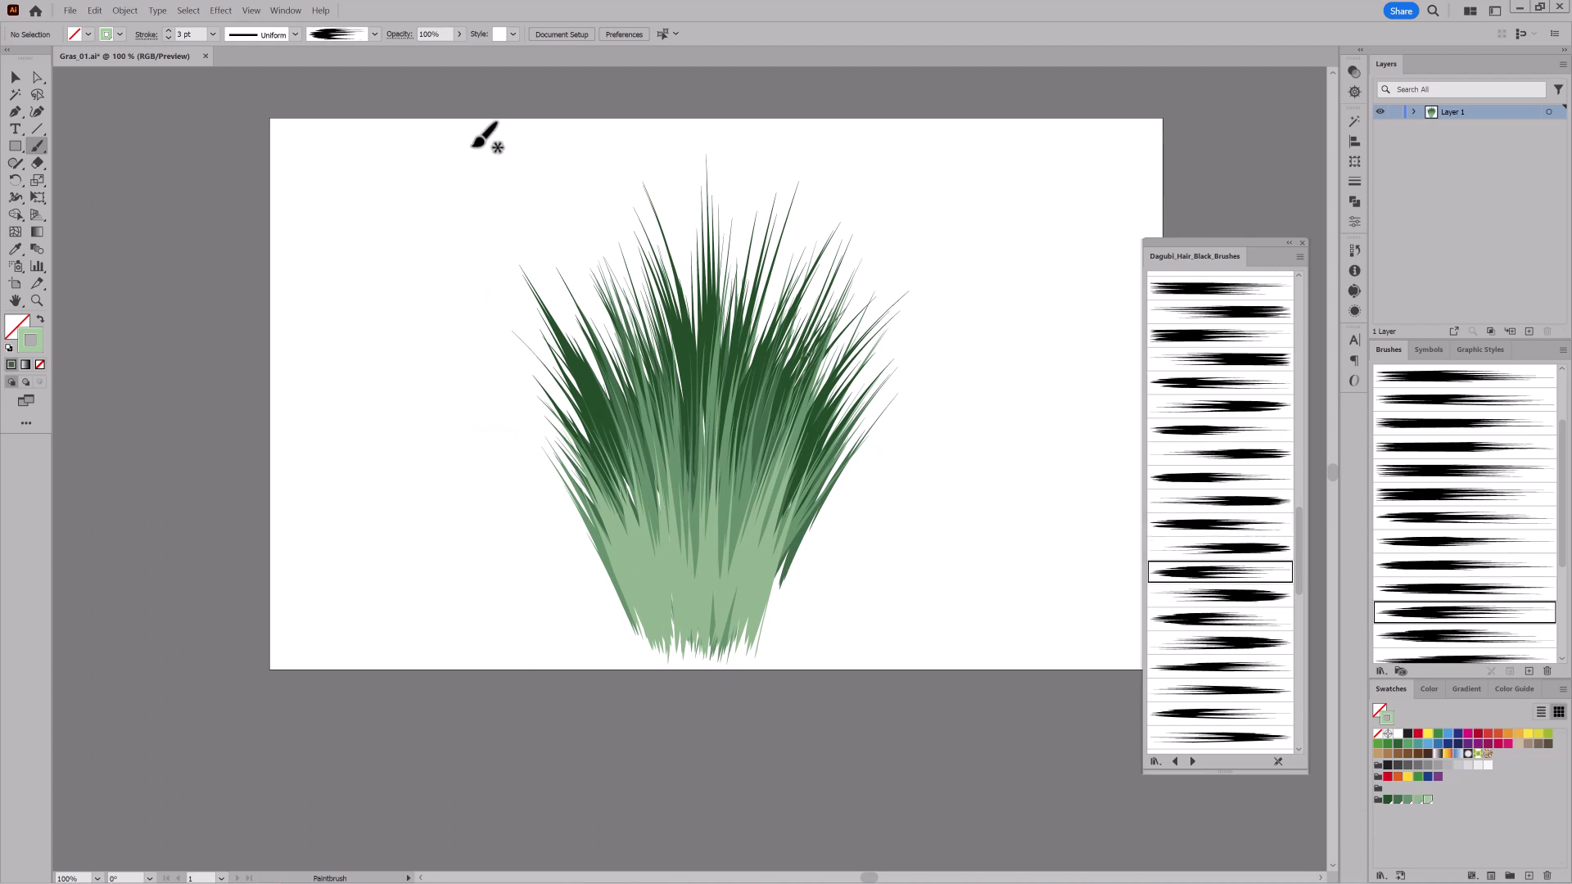
pyautogui.moveTo(714, 783); pyautogui.dragTo(823, 420)
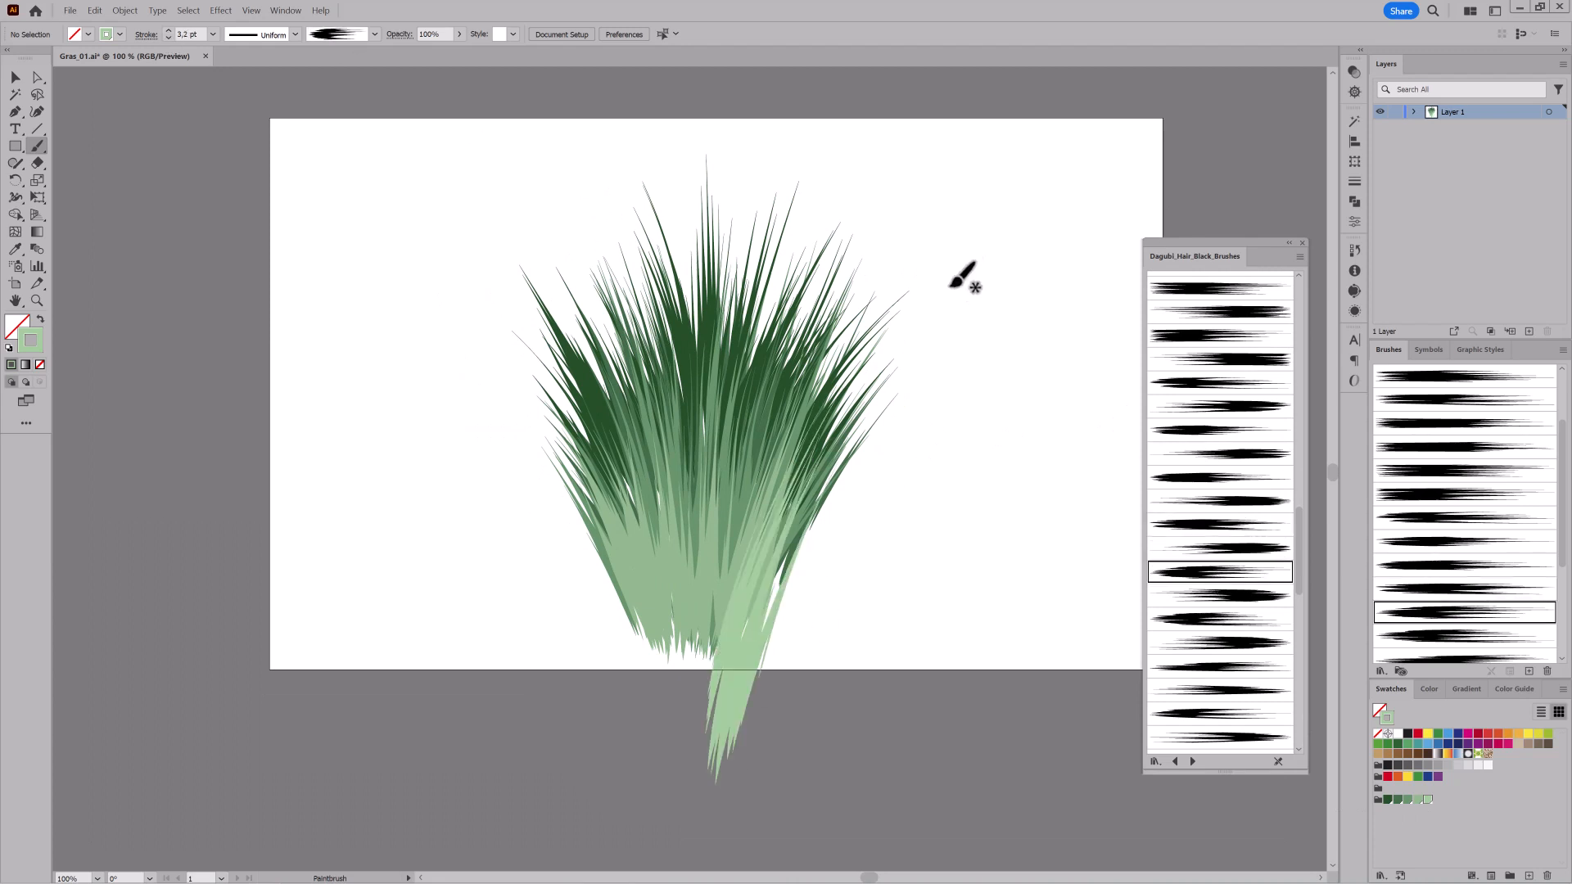
pyautogui.click(1211, 620)
pyautogui.moveTo(692, 766); pyautogui.dragTo(647, 233)
# Paint two left-leaning palest green tufts on the clump's left with different hair brushes and shift the outer one slightly left.
pyautogui.click(1203, 667)
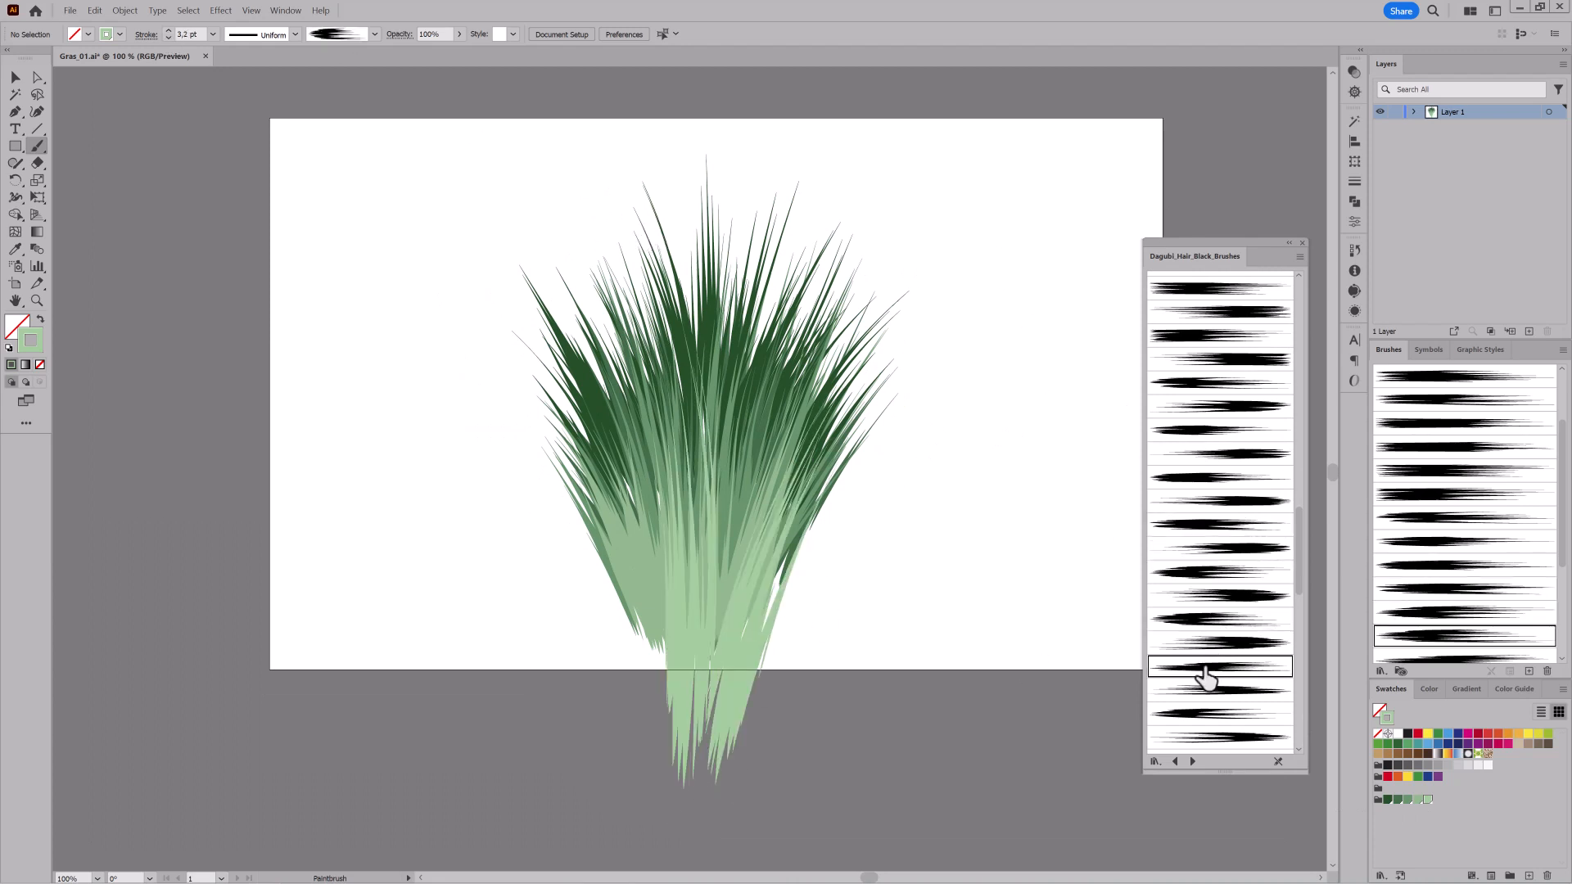
pyautogui.moveTo(667, 642); pyautogui.dragTo(573, 345)
pyautogui.click(1219, 712)
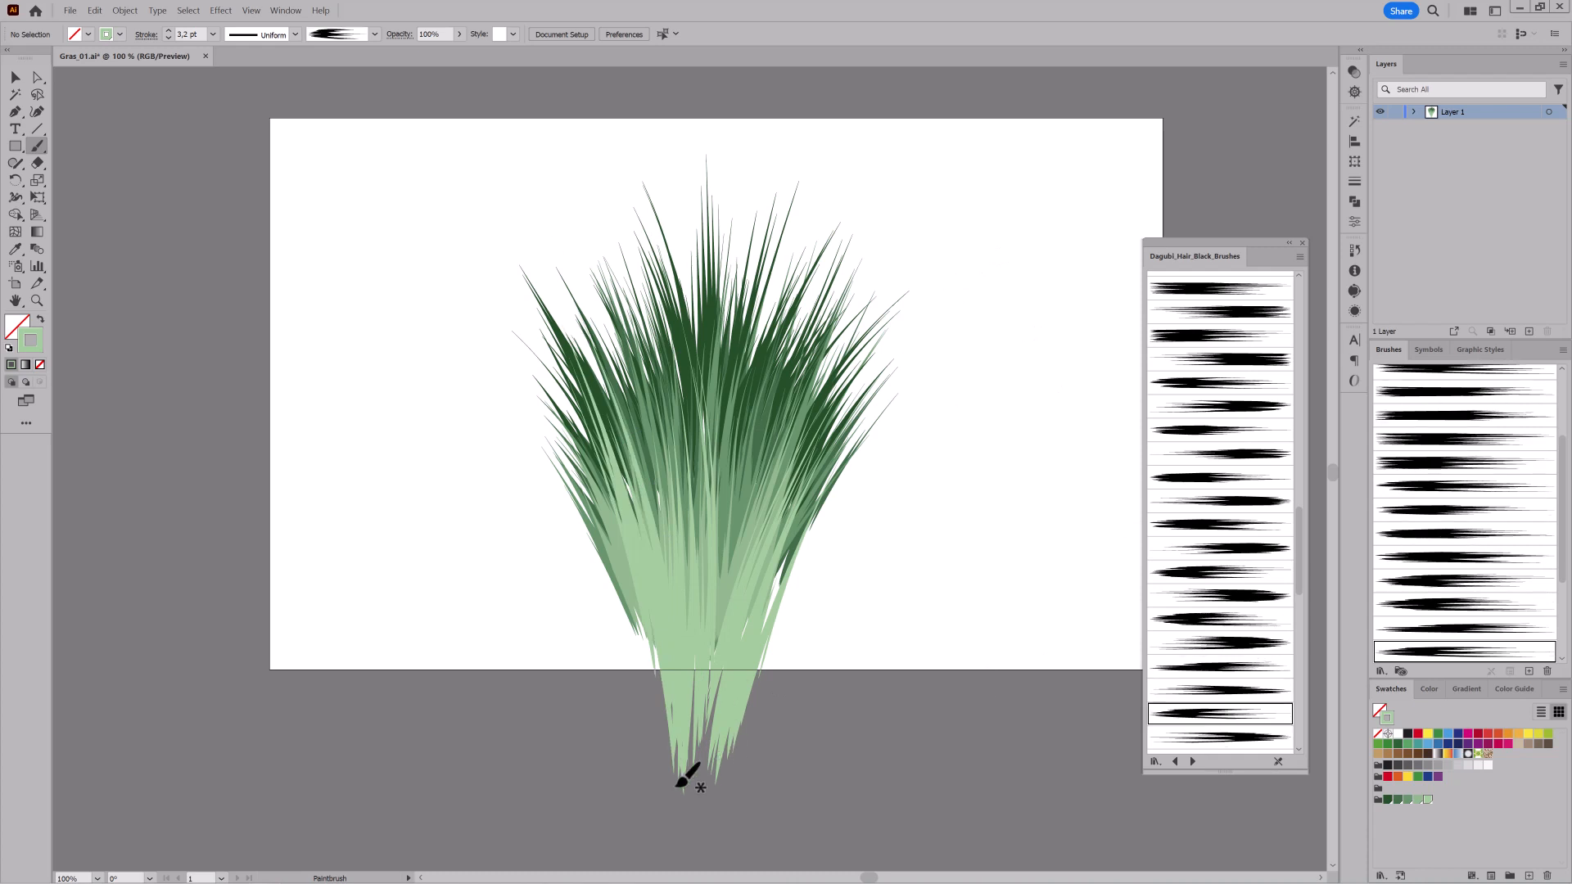
pyautogui.moveTo(572, 473); pyautogui.dragTo(560, 446)
pyautogui.click(94, 11)
pyautogui.click(110, 27)
pyautogui.moveTo(667, 657); pyautogui.dragTo(552, 408)
pyautogui.moveTo(630, 604); pyautogui.dragTo(614, 603)
pyautogui.keyDown('ctrl'); pyautogui.click(545, 764); pyautogui.keyUp('ctrl')
# Paint a right-leaning palest green tuft on the clump's right side, replace its hair brush and move it slightly towards the clump.
pyautogui.moveTo(868, 488); pyautogui.dragTo(913, 413)
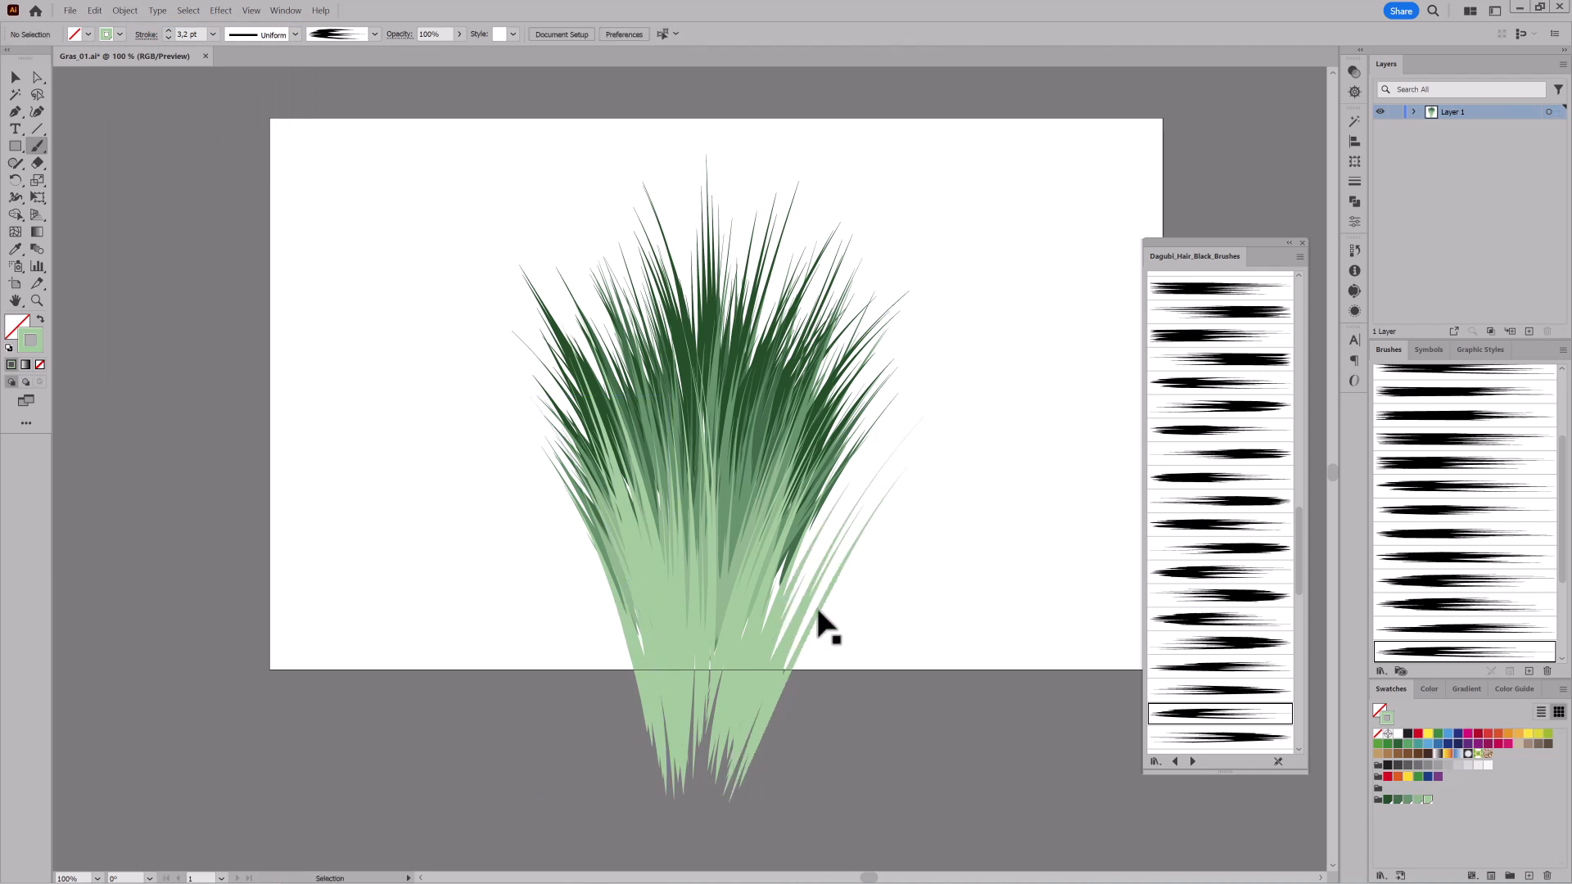
pyautogui.keyDown('ctrl'); pyautogui.click(812, 608); pyautogui.keyUp('ctrl')
pyautogui.scroll(-2, 1238, 659)
pyautogui.click(1203, 591)
pyautogui.moveTo(809, 609); pyautogui.dragTo(797, 596)
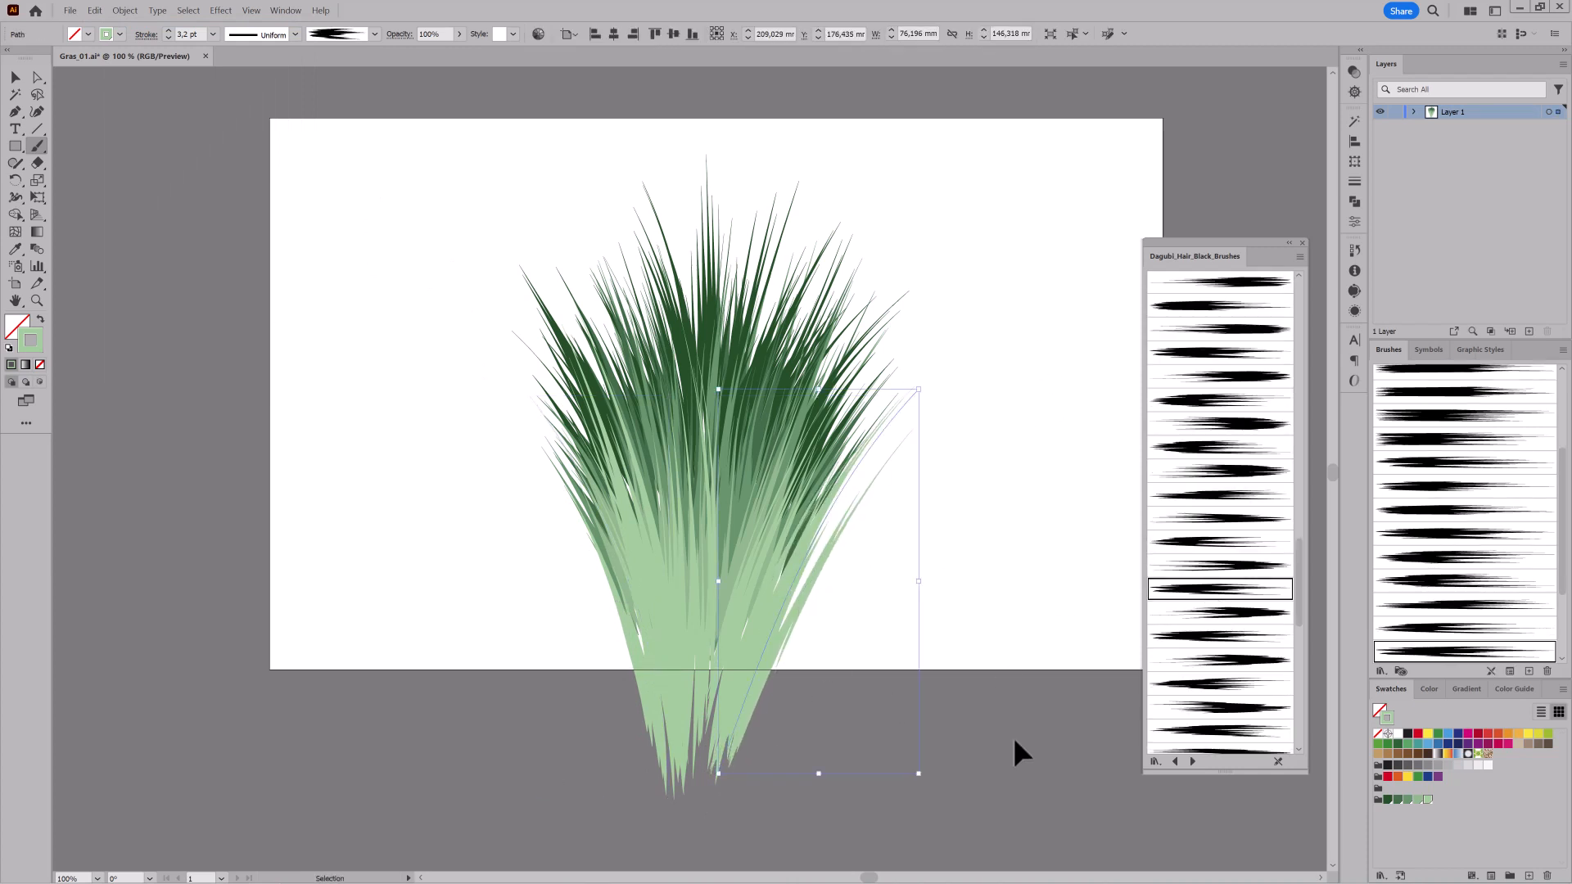
pyautogui.keyDown('ctrl'); pyautogui.click(1012, 733); pyautogui.keyUp('ctrl')
# Paint another left-leaning palest green tuft at the clump's lower left with a new hair brush and fine-tune its position.
pyautogui.click(1219, 636)
pyautogui.moveTo(621, 634); pyautogui.dragTo(548, 483)
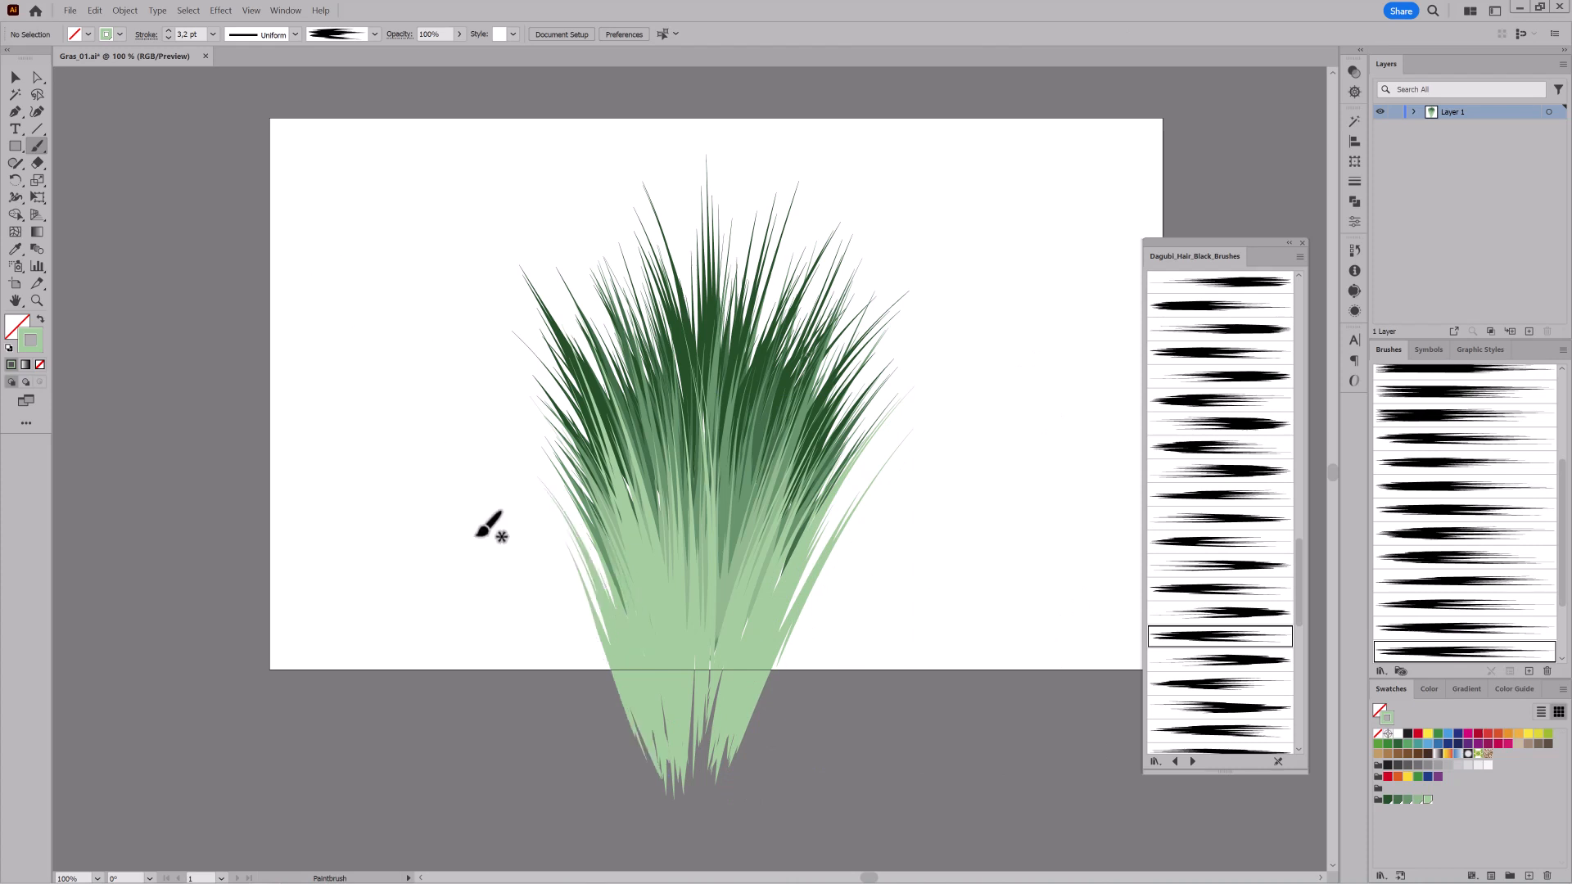
pyautogui.moveTo(620, 682); pyautogui.dragTo(612, 656)
pyautogui.keyDown('ctrl'); pyautogui.click(459, 742); pyautogui.keyUp('ctrl')
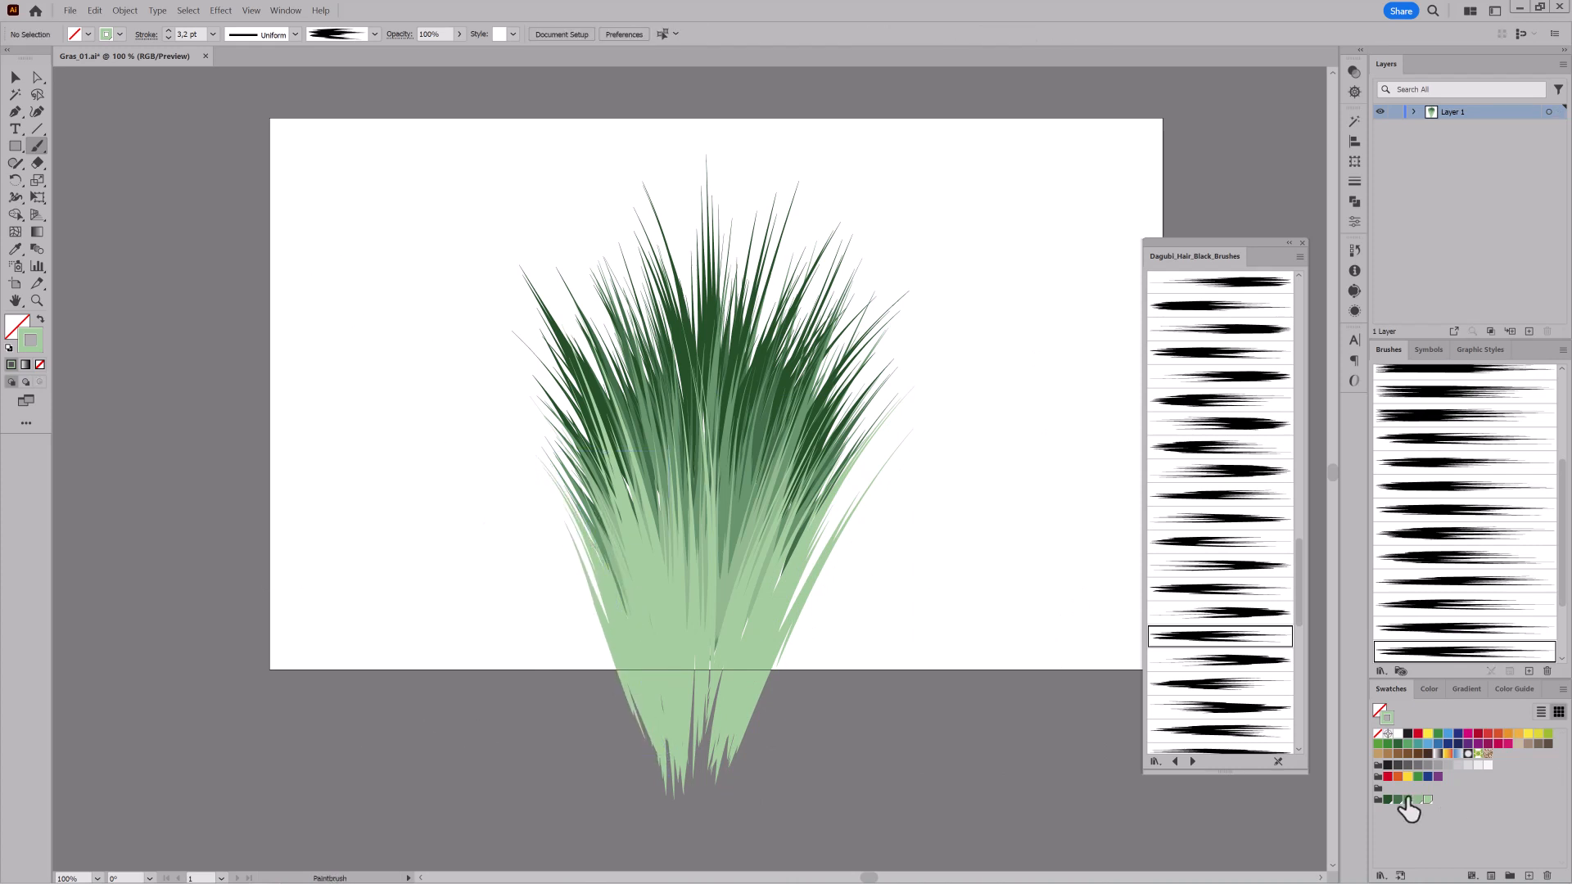
# Switch to the third green swatch and paint two right-leaning tufts behind the clump's right side with different hair brushes.
pyautogui.click(1163, 683)
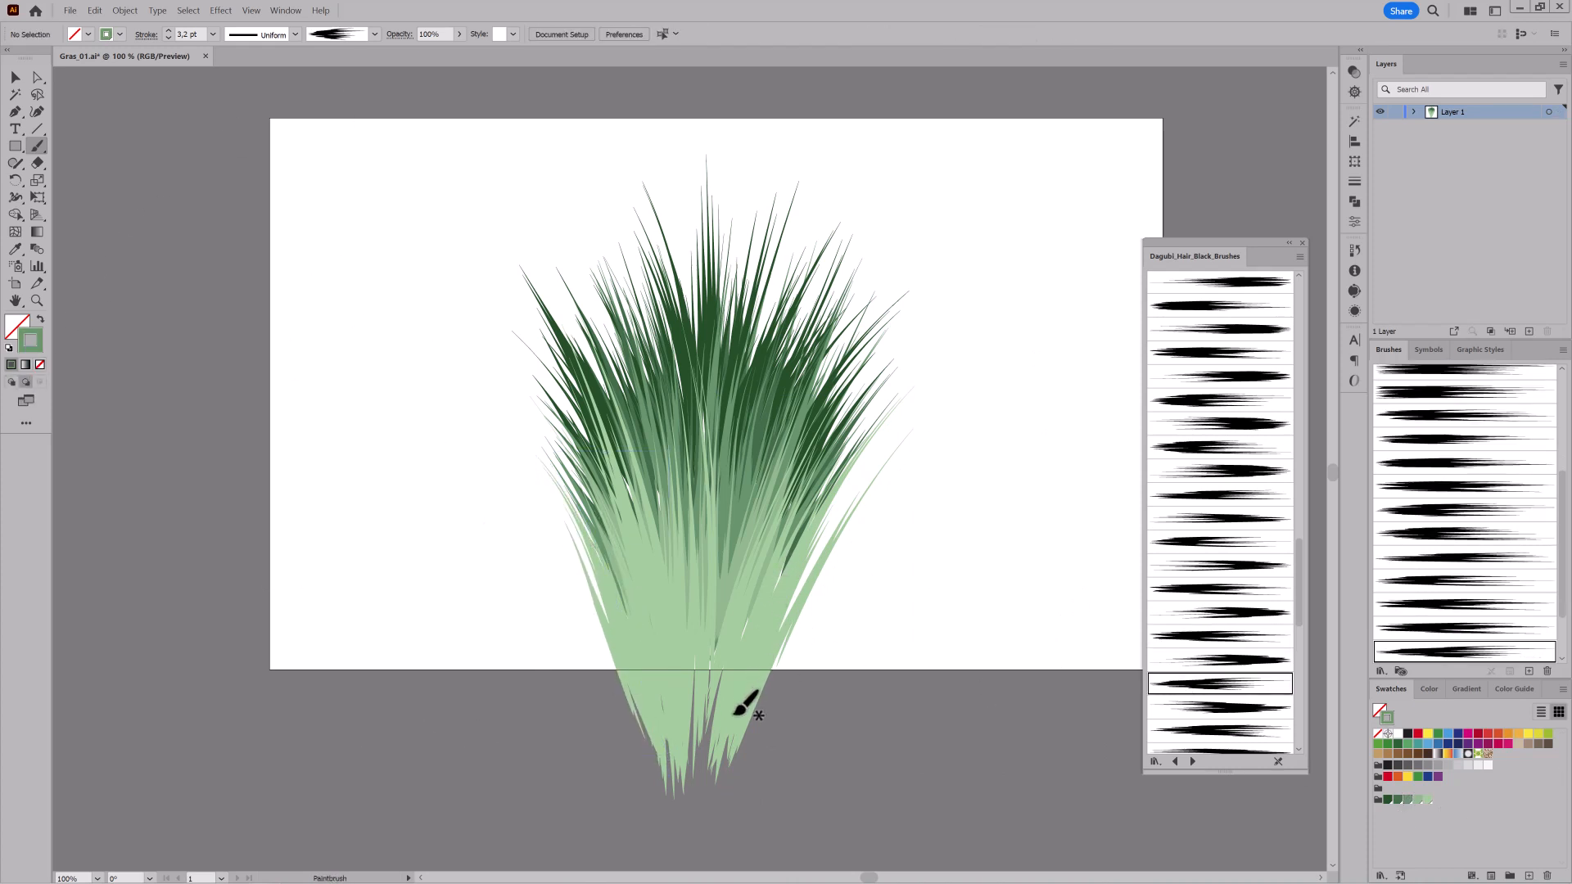
pyautogui.click(1212, 731)
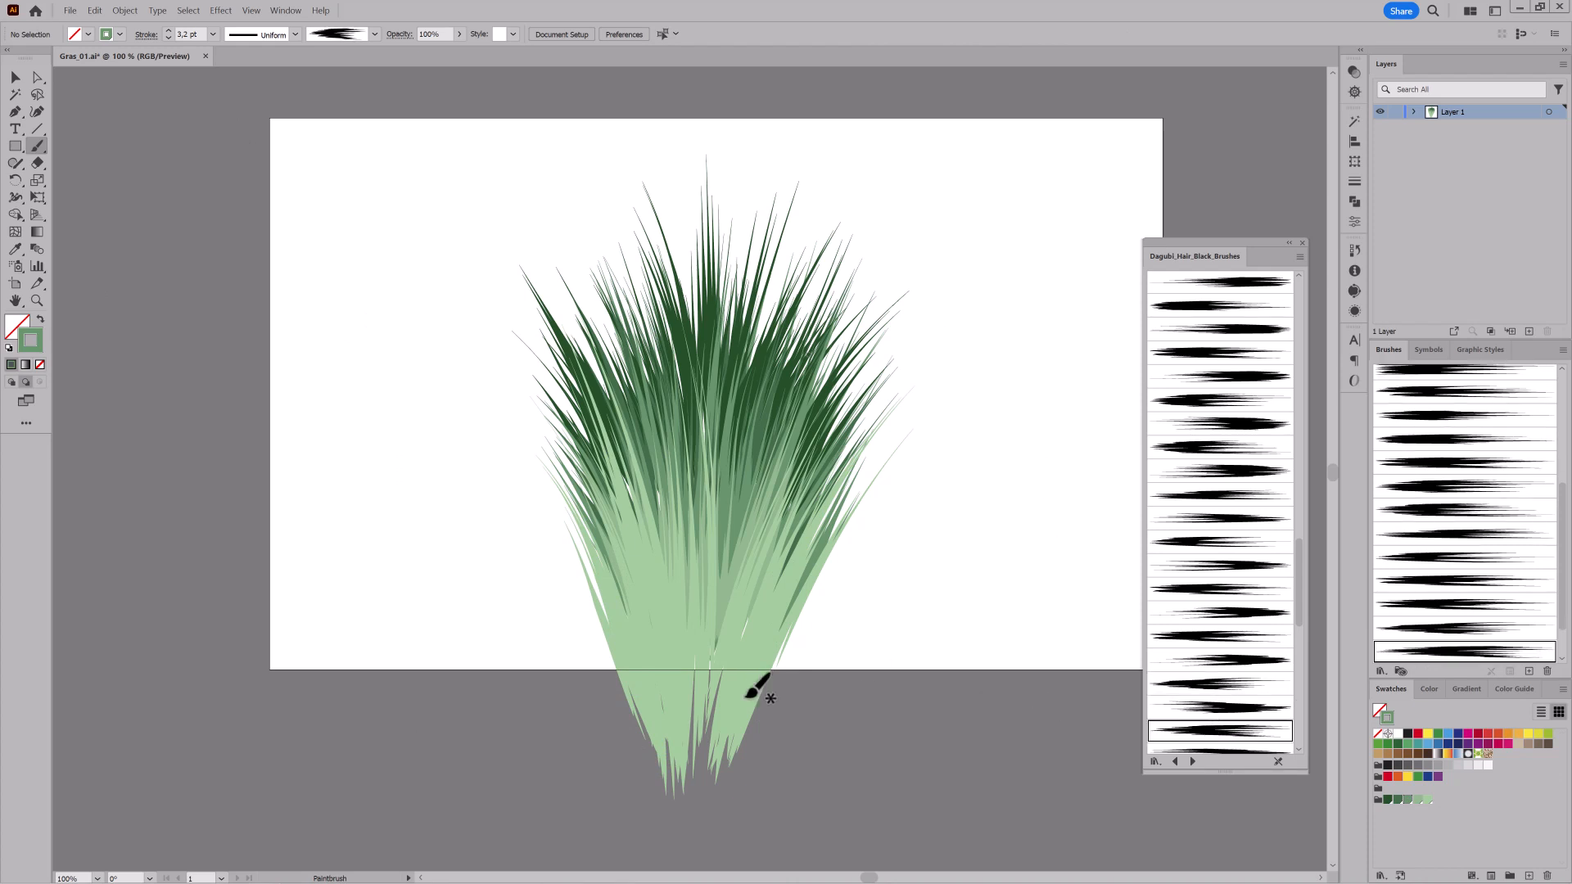
pyautogui.moveTo(833, 546); pyautogui.dragTo(806, 618)
pyautogui.hotkey('ctrl', 'z')
pyautogui.moveTo(865, 493); pyautogui.dragTo(902, 404)
# Replace the hair brush of the last right-hand tuft behind the clump and tilt the tuft slightly outward.
pyautogui.keyDown('ctrl'); pyautogui.click(815, 596); pyautogui.keyUp('ctrl')
pyautogui.scroll(5, 1257, 421)
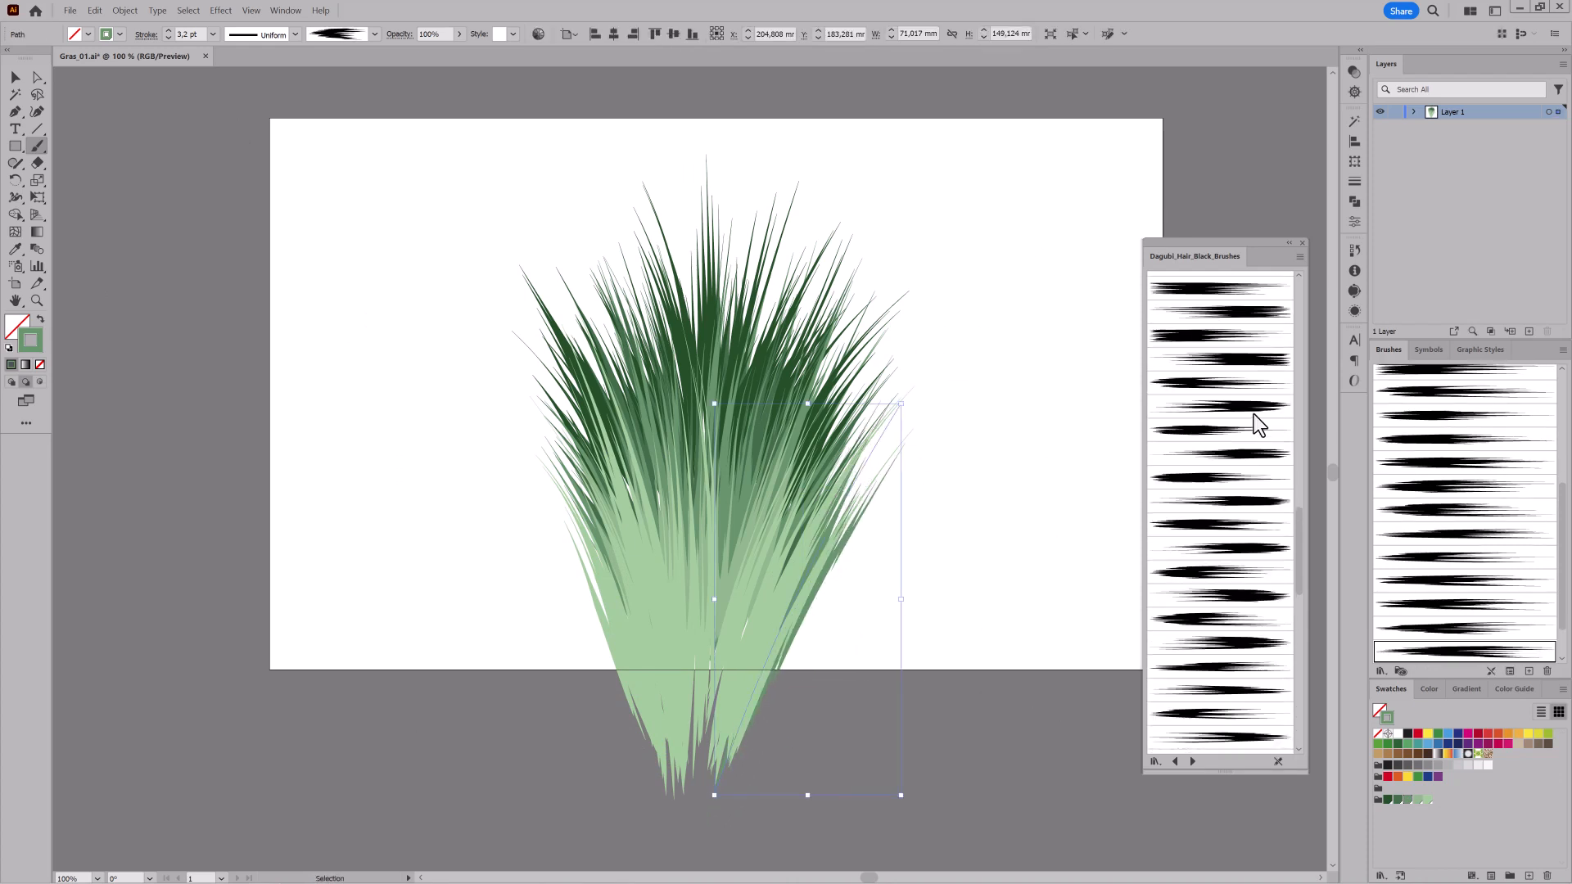
pyautogui.click(1218, 317)
pyautogui.click(1232, 367)
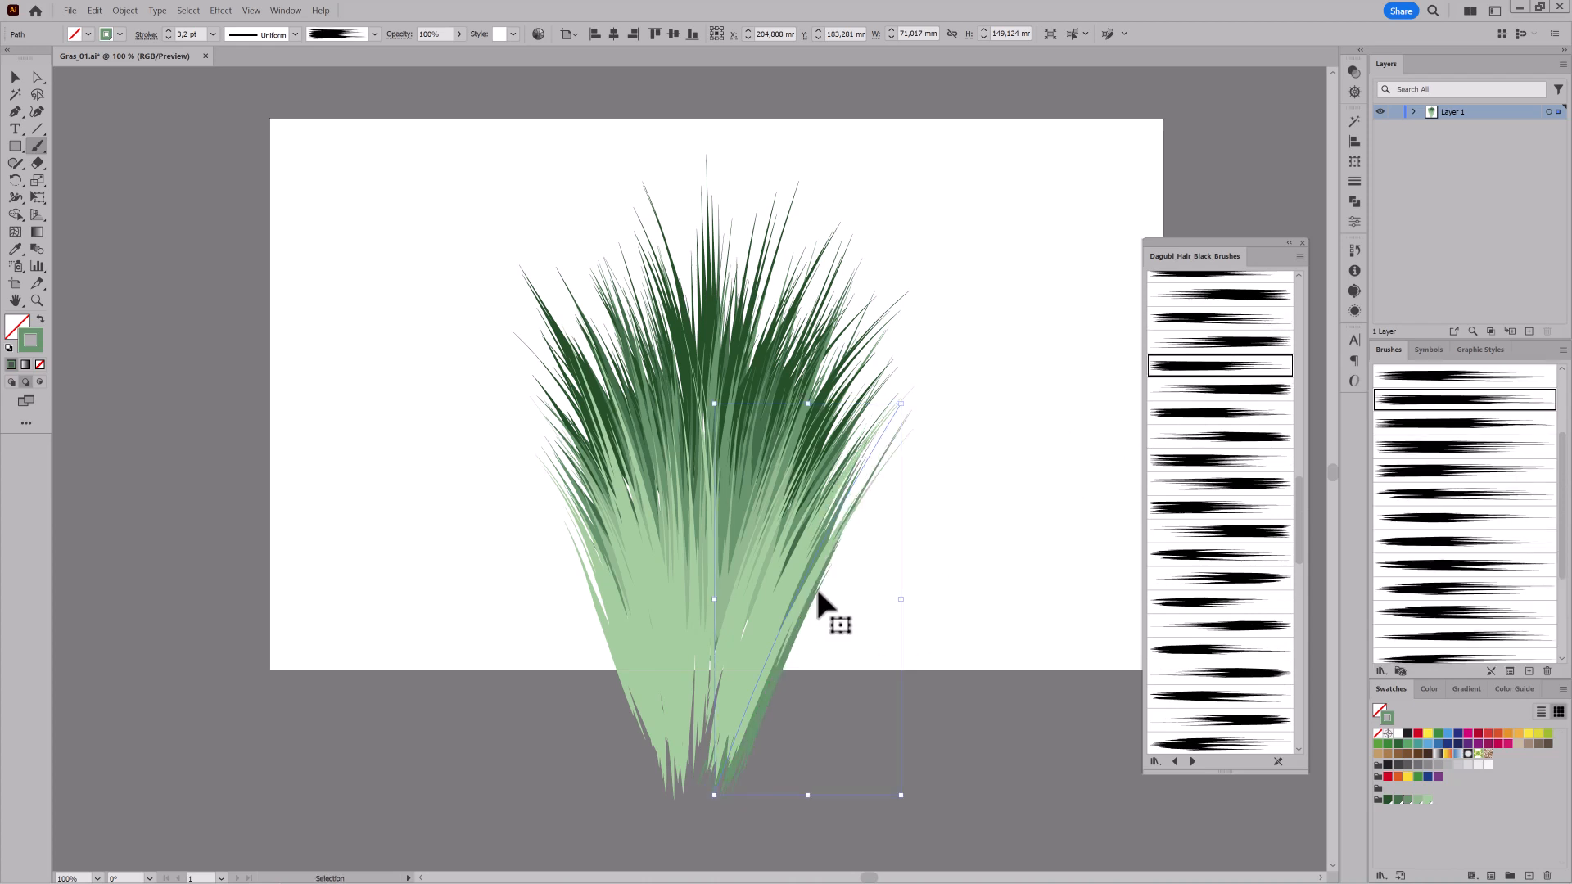
pyautogui.moveTo(907, 401); pyautogui.dragTo(926, 402)
pyautogui.click(1030, 401)
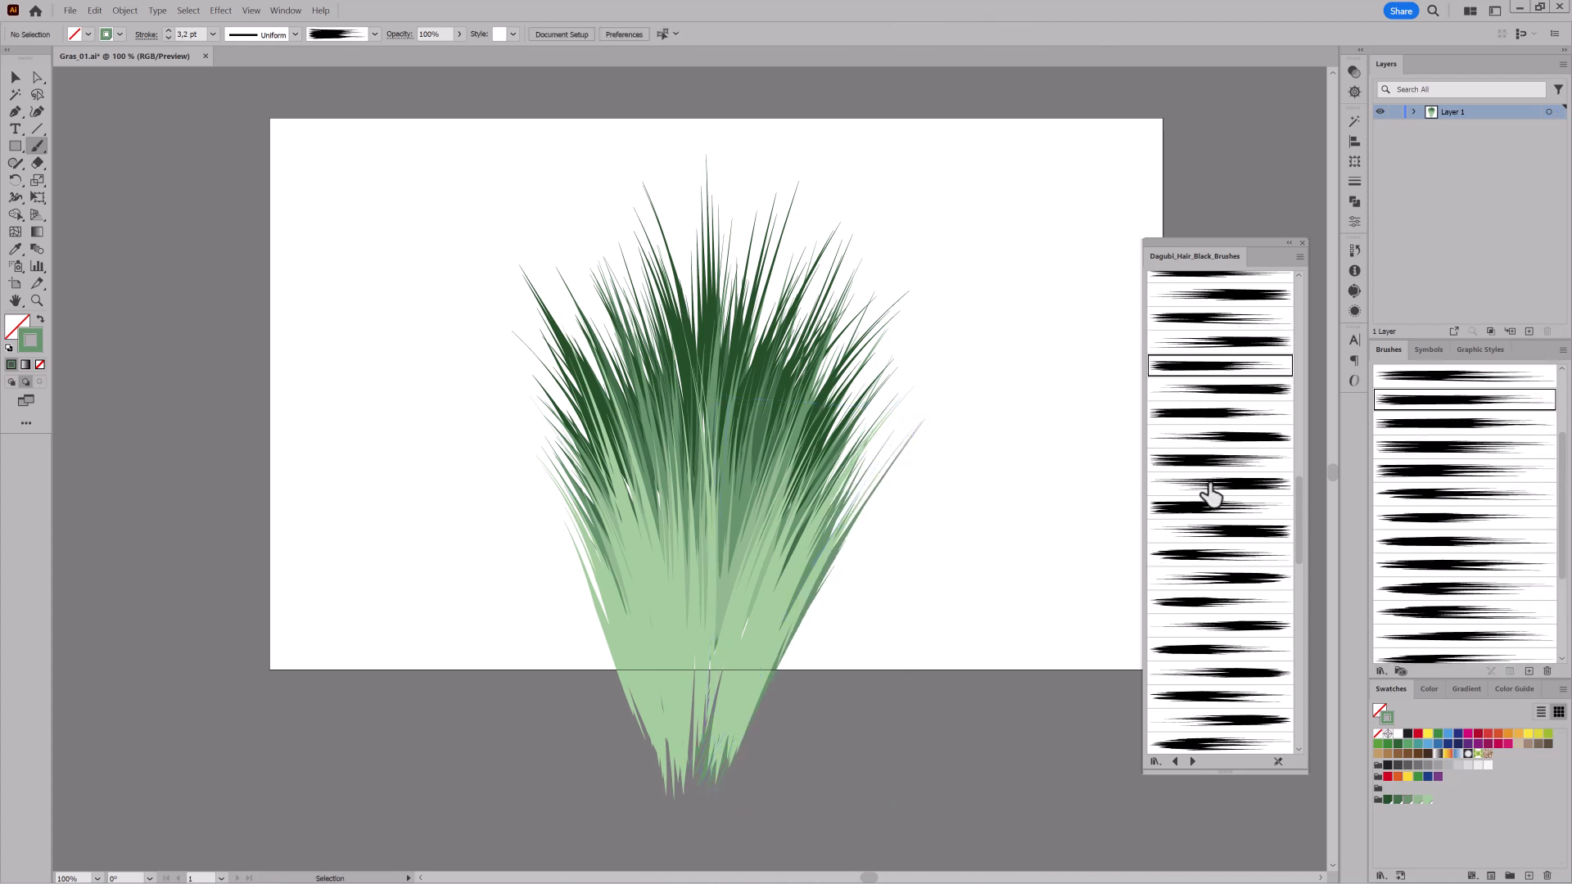
# Paint a left-leaning tuft in the third green behind the clump's left side with another hair brush.
pyautogui.click(1218, 414)
pyautogui.moveTo(591, 536); pyautogui.dragTo(508, 399)
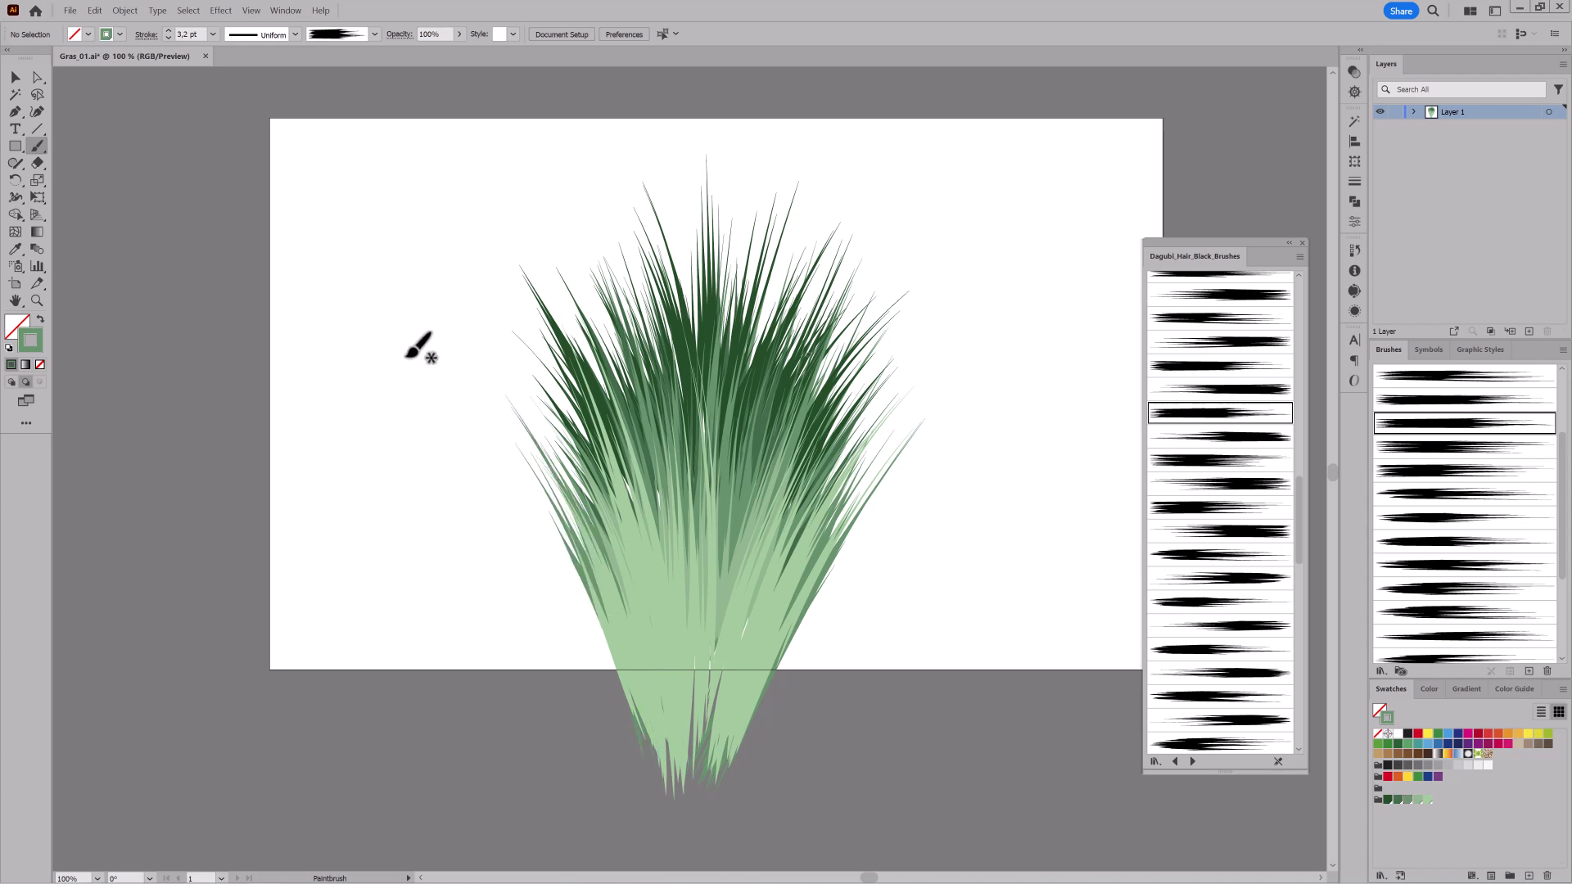
# Select all dark green tufts with the Magic Wand, matching only stroke color at tolerance 0, and move them slightly down.
pyautogui.click(1412, 111)
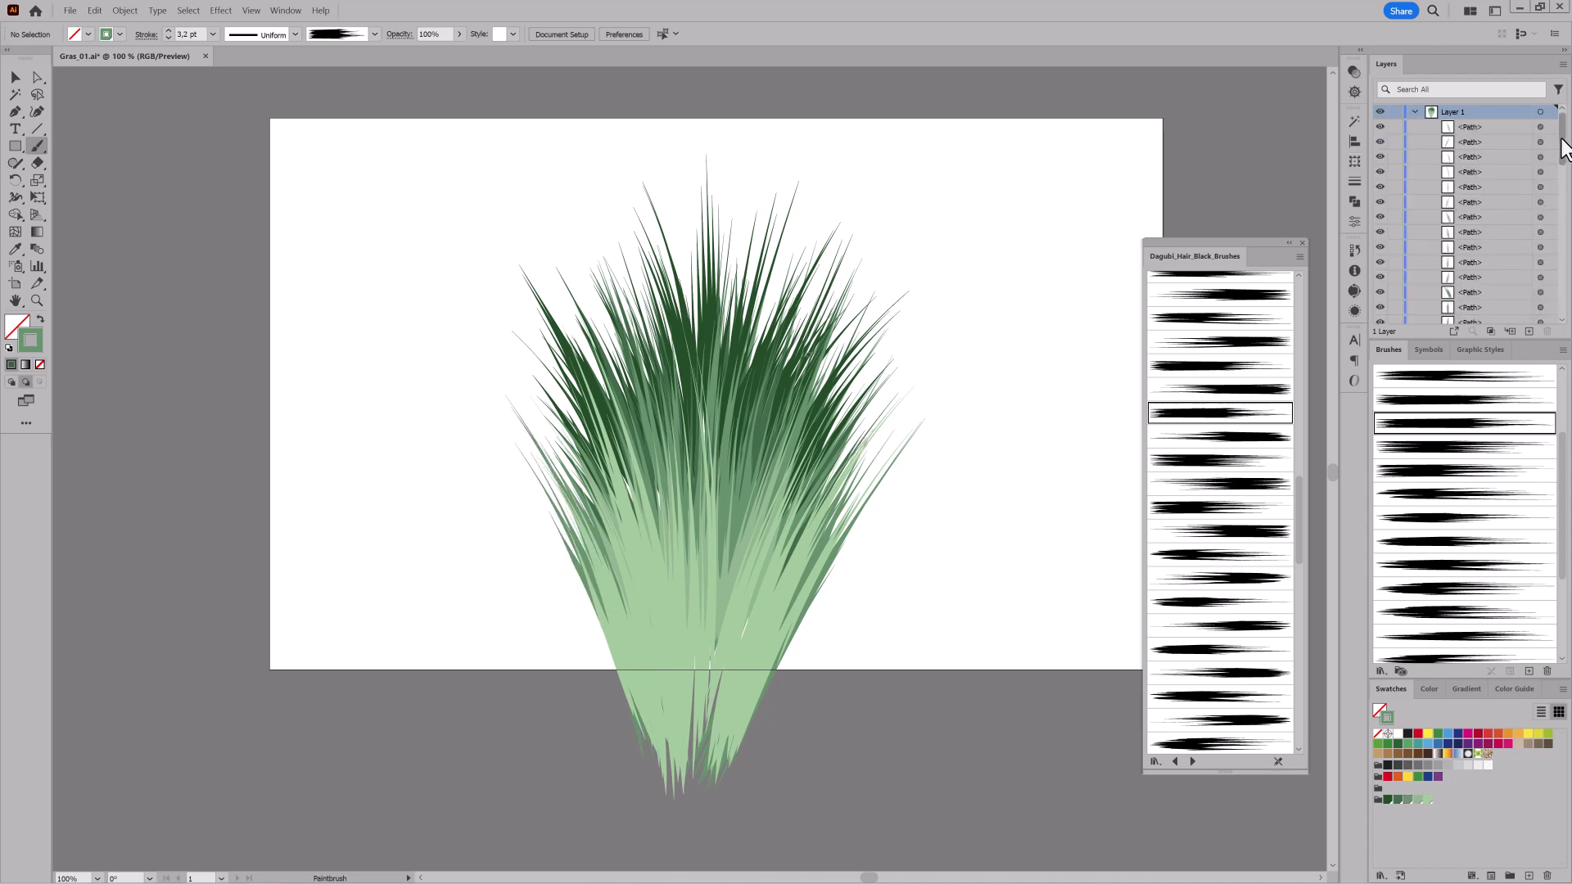
pyautogui.moveTo(1564, 130); pyautogui.dragTo(1565, 291)
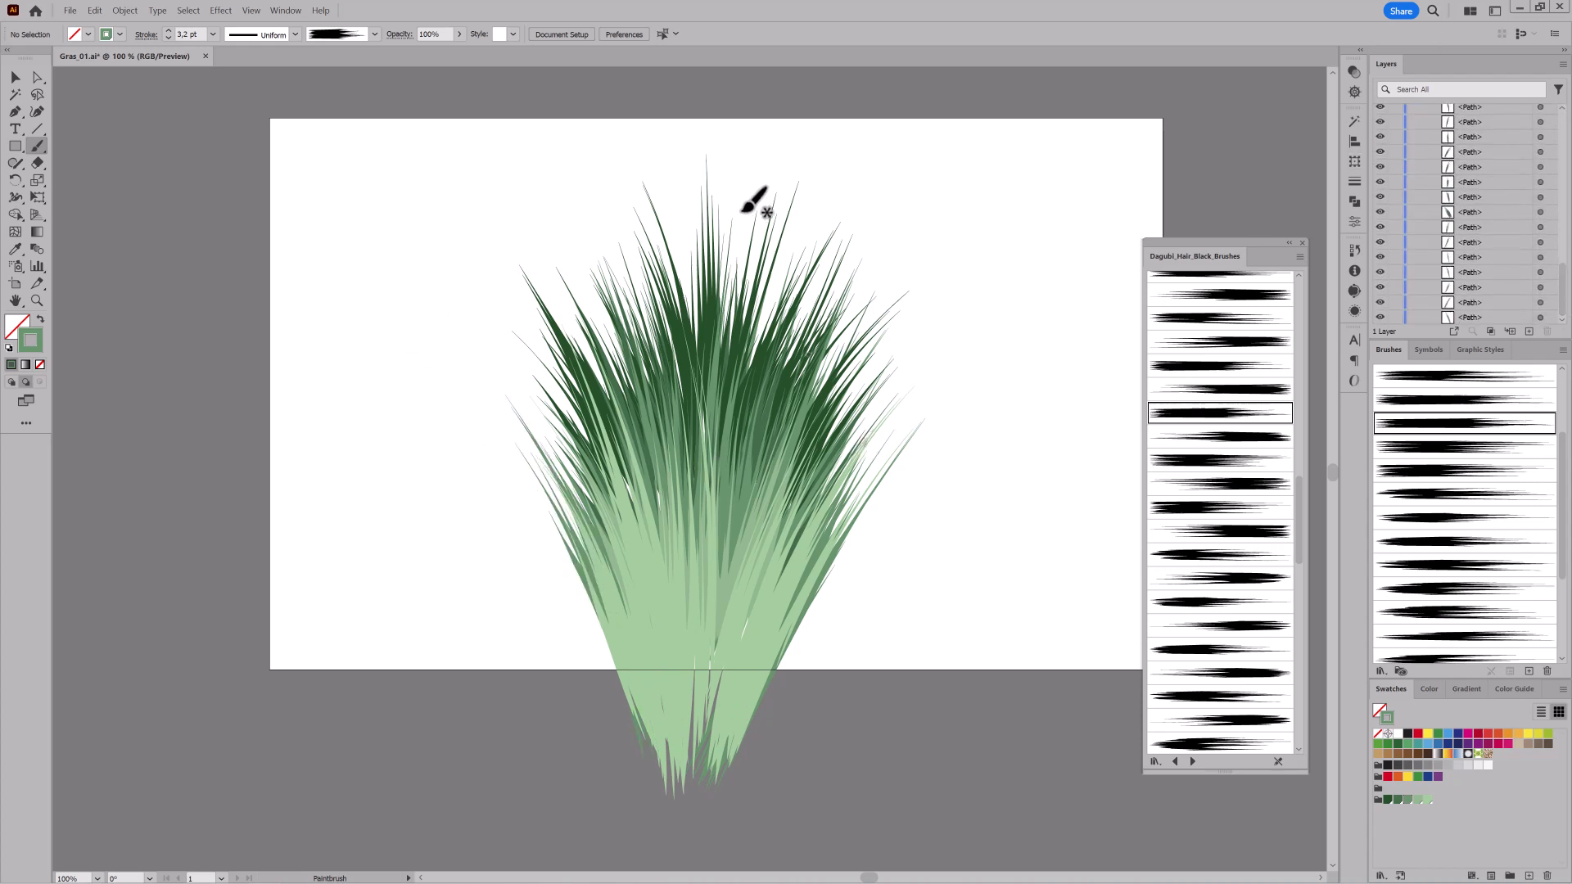
pyautogui.press('y')
pyautogui.click(1354, 123)
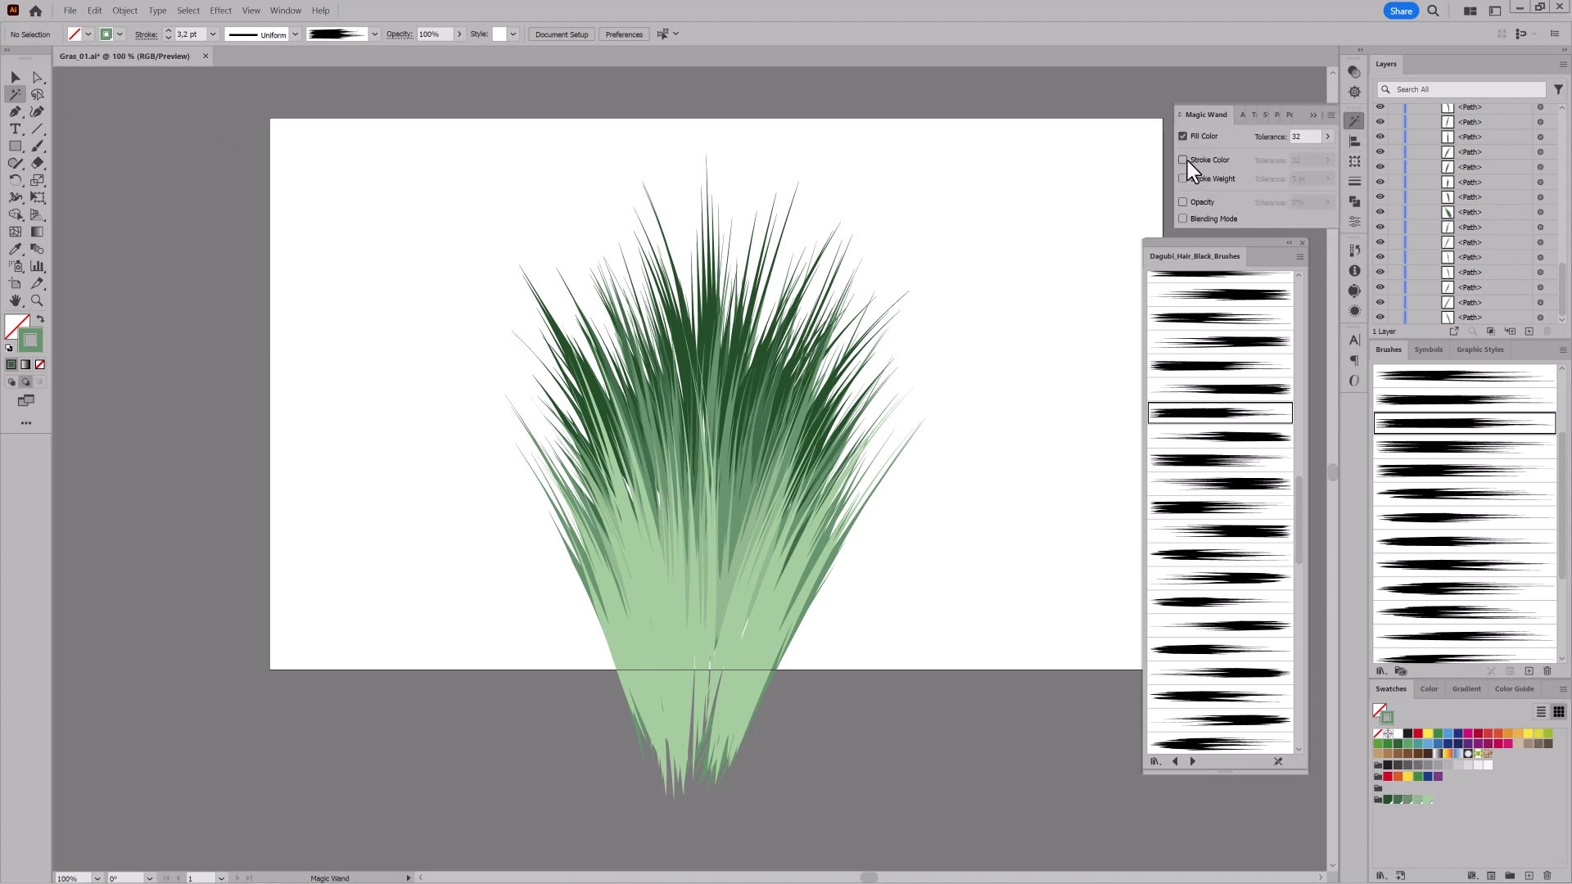
pyautogui.write('0')
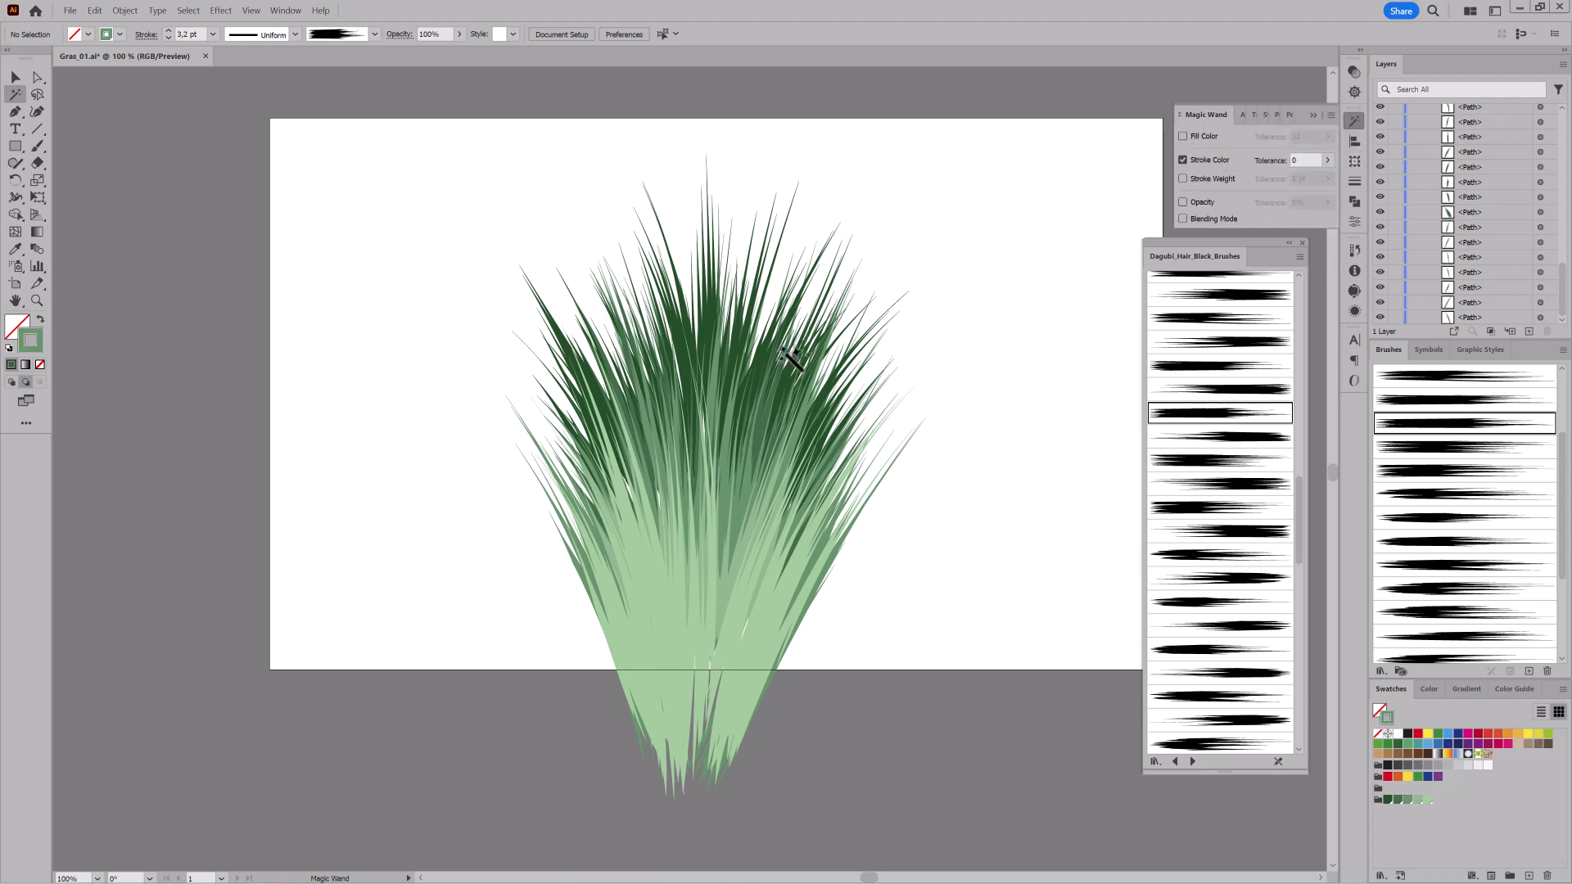
pyautogui.click(710, 327)
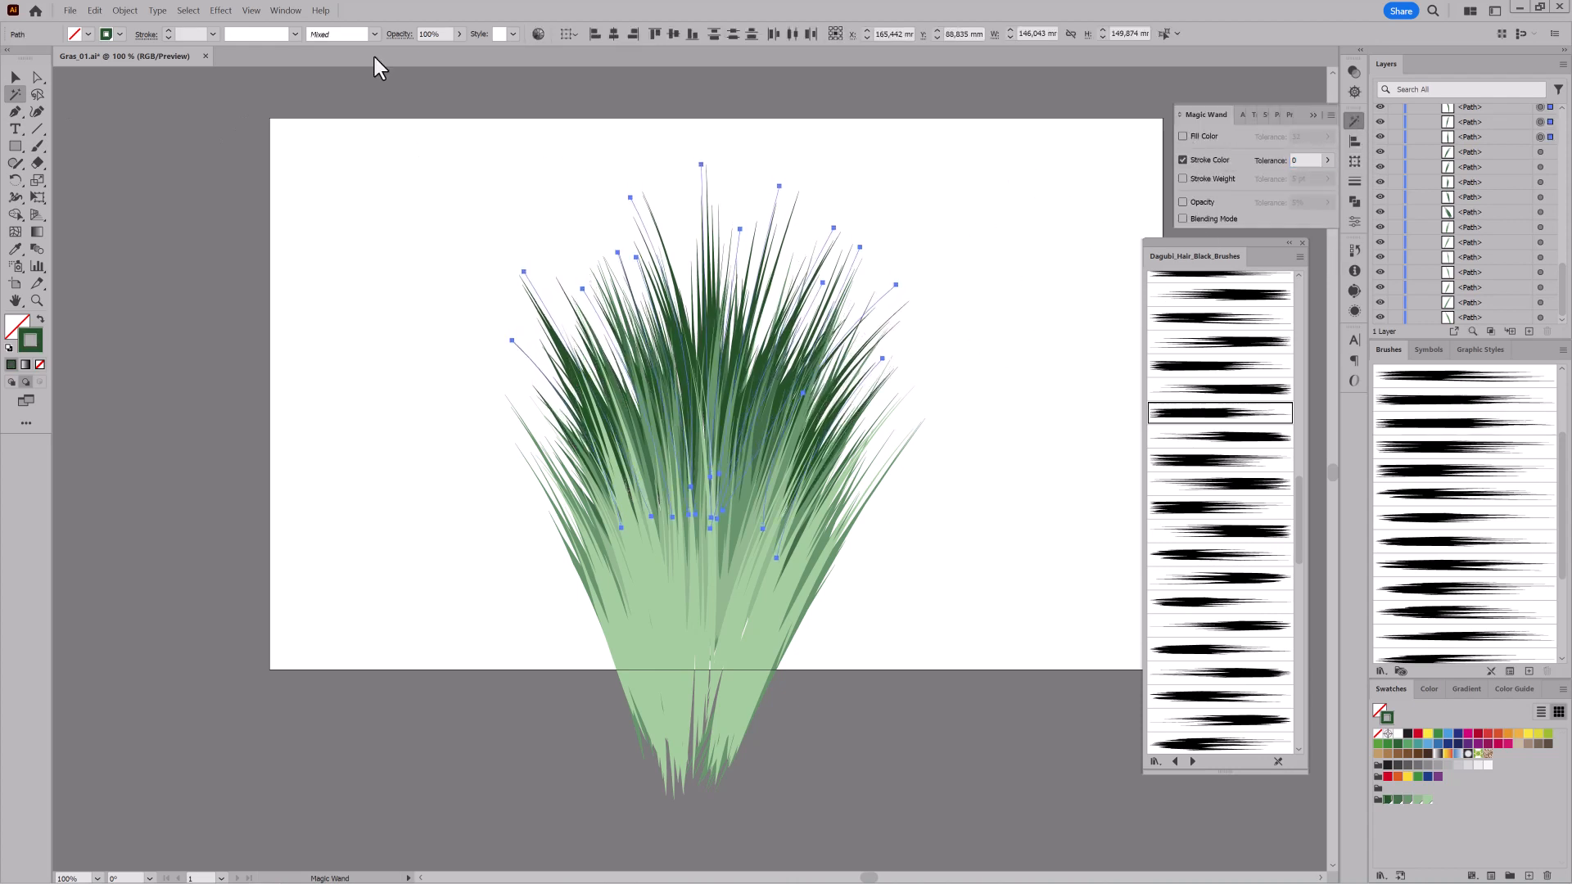
pyautogui.click(970, 151)
# Duplicate Layer 1, rename the original layer Backup, and lock and hide it.
pyautogui.scroll(3, 1449, 192)
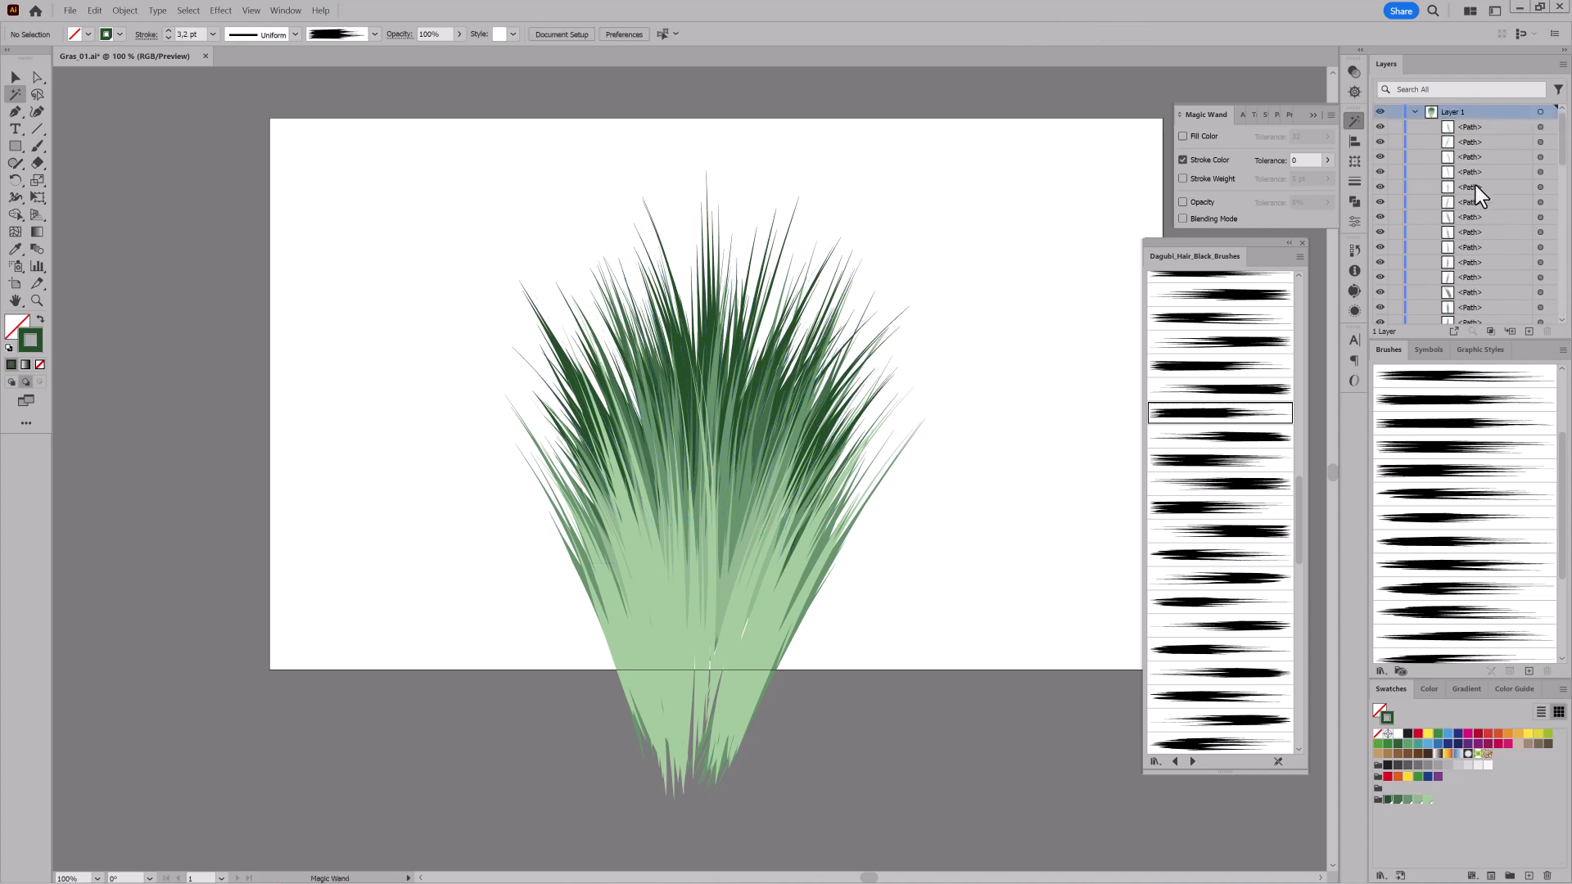
pyautogui.click(1414, 112)
pyautogui.moveTo(1447, 113); pyautogui.dragTo(1528, 331)
pyautogui.doubleClick(1458, 127)
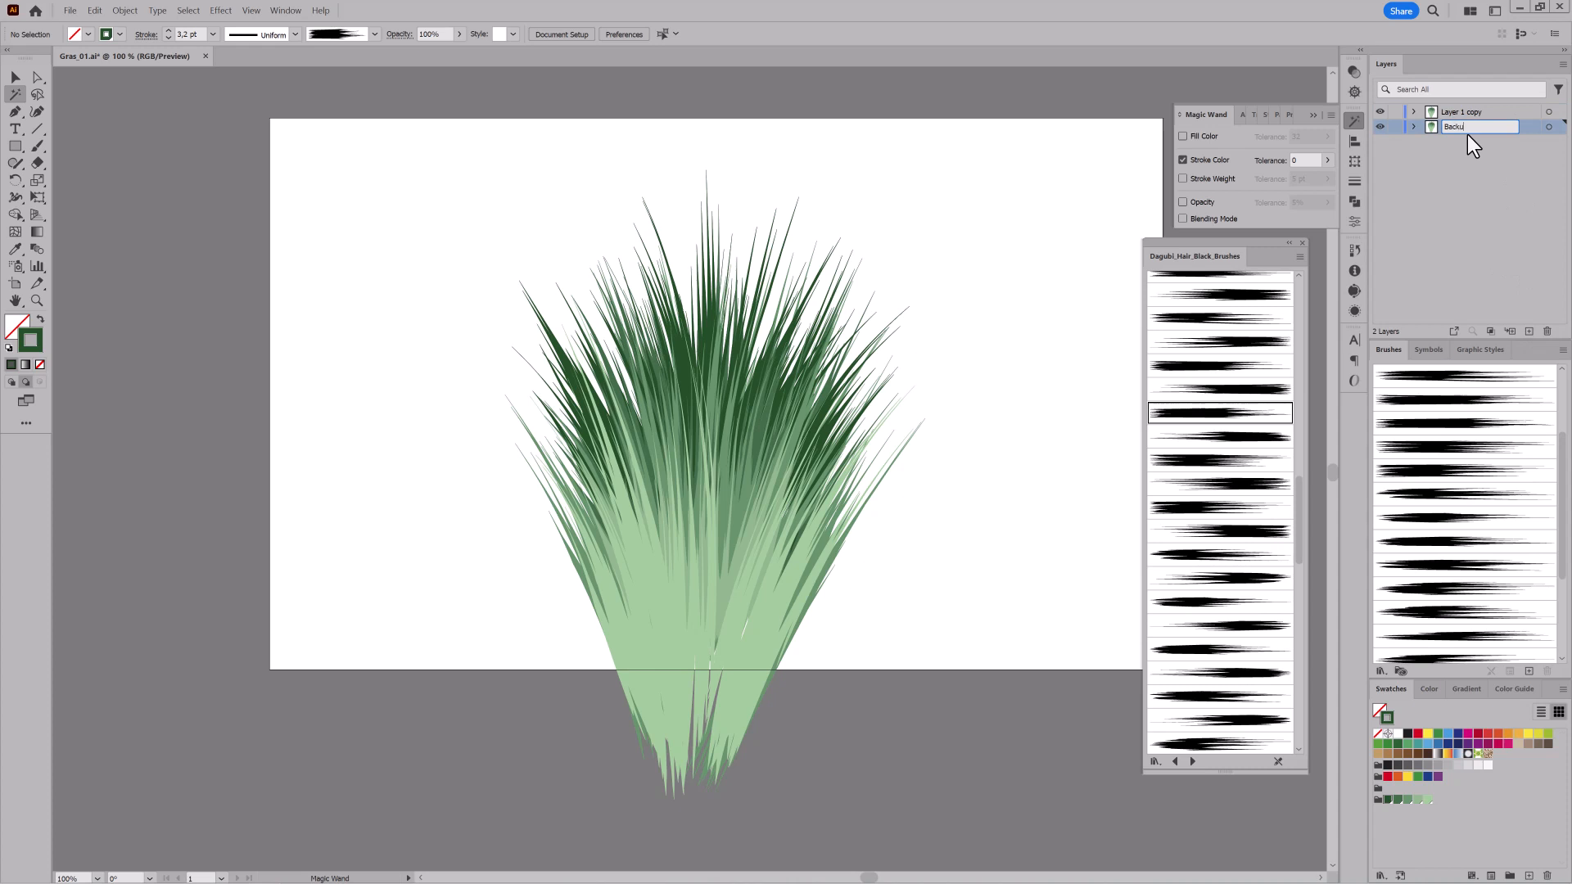
# Select all artwork on Layer 1 copy and expand its appearance into filled shapes.
pyautogui.click(1548, 112)
pyautogui.click(125, 10)
pyautogui.click(149, 174)
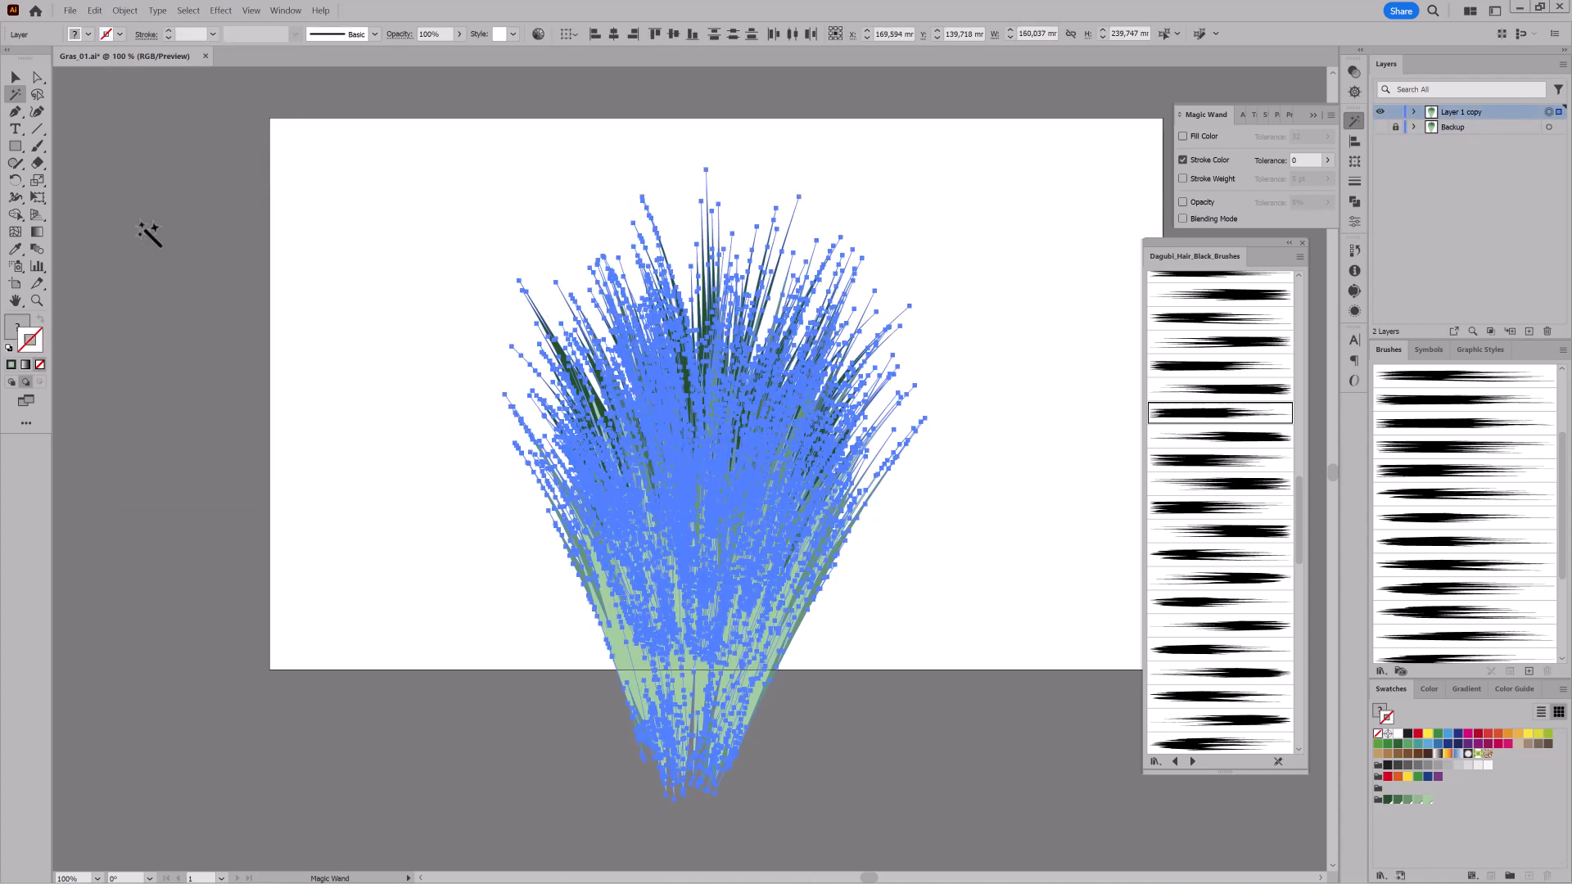
# Deselect the artwork and erase the clump's lower part with the Eraser, leaving a straight horizontal base.
pyautogui.hotkey('ctrl', 'shift', 'a')
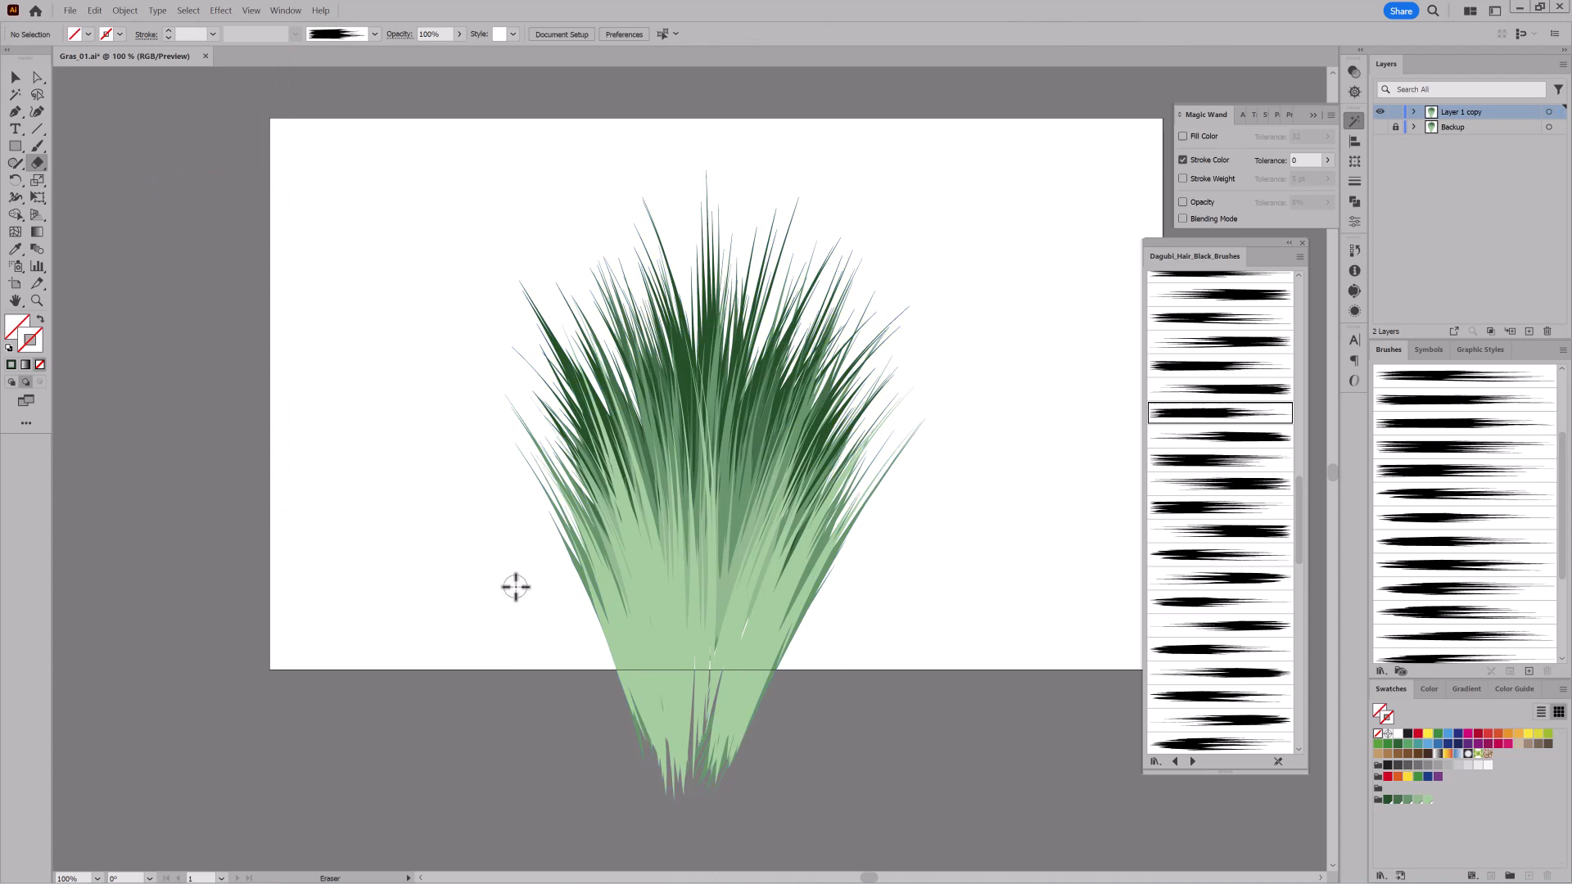
pyautogui.moveTo(515, 587); pyautogui.dragTo(996, 589)
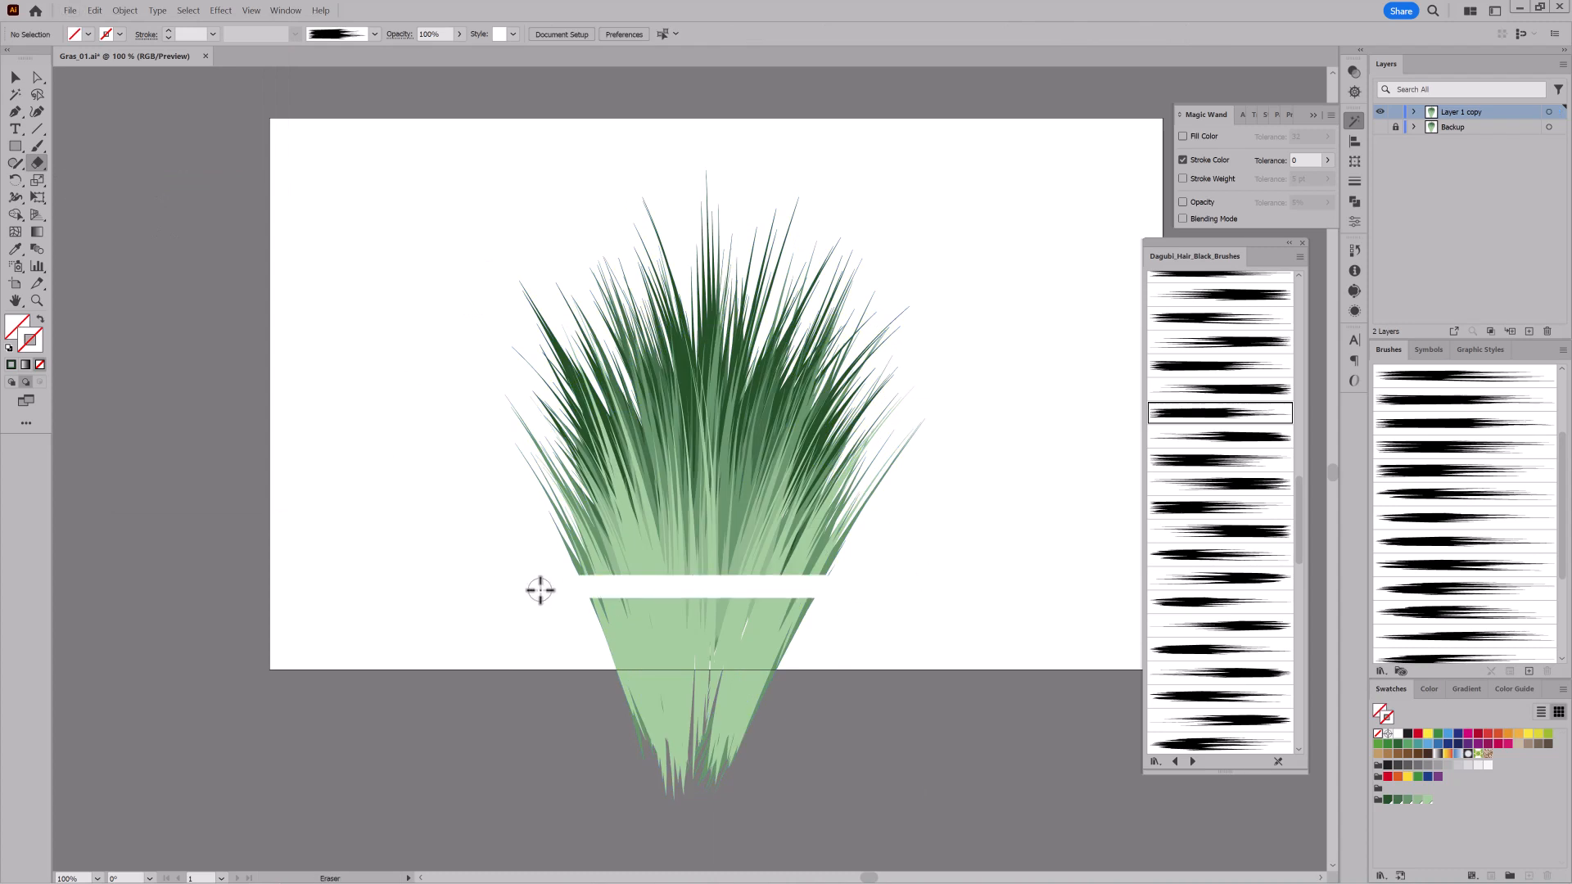
pyautogui.moveTo(539, 597); pyautogui.dragTo(870, 799)
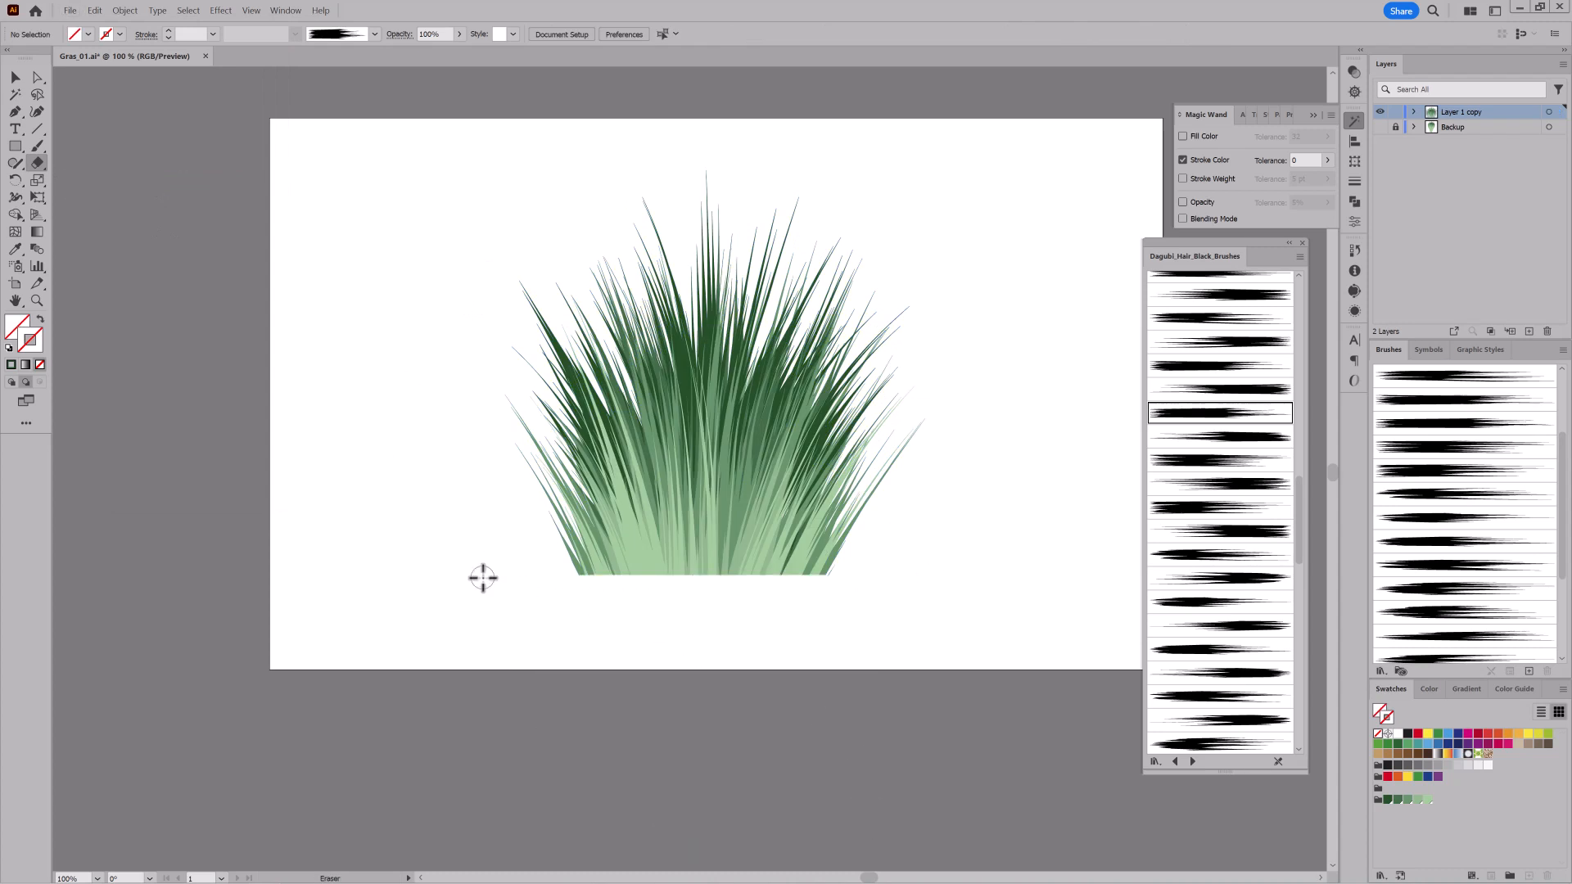
pyautogui.moveTo(483, 577); pyautogui.dragTo(1026, 578)
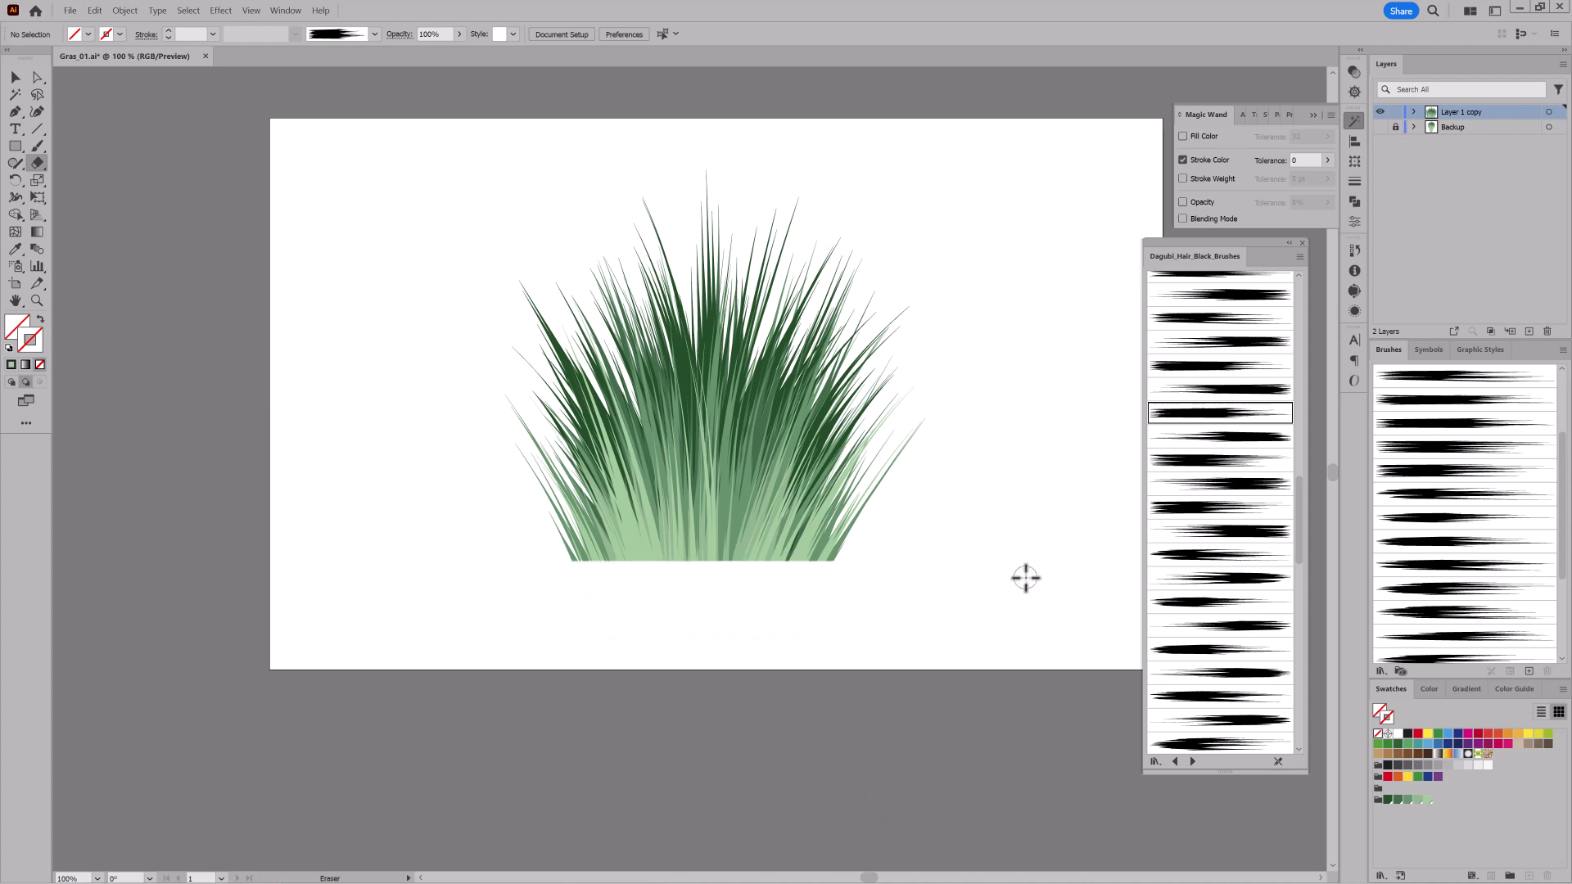
# Free-transform the whole clump to about 119 mm tall and 201 mm wide, and place it in the artboard's lower half.
pyautogui.click(1548, 112)
pyautogui.press('e')
pyautogui.click(251, 10)
pyautogui.click(296, 254)
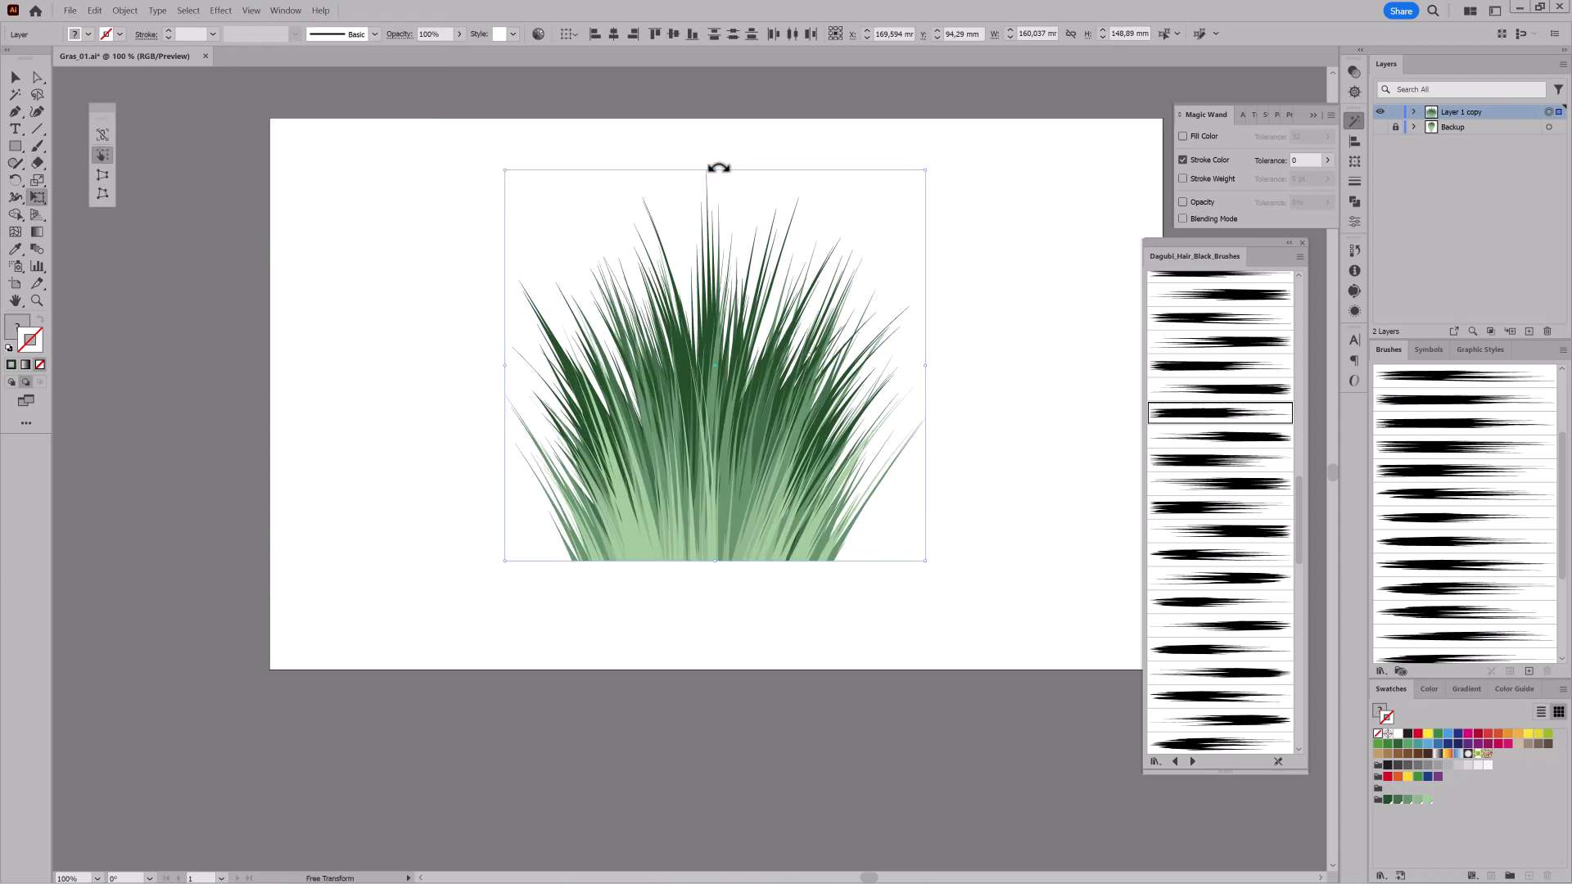
pyautogui.moveTo(718, 168); pyautogui.dragTo(715, 245)
pyautogui.moveTo(779, 533); pyautogui.dragTo(787, 576)
pyautogui.moveTo(930, 450); pyautogui.dragTo(988, 432)
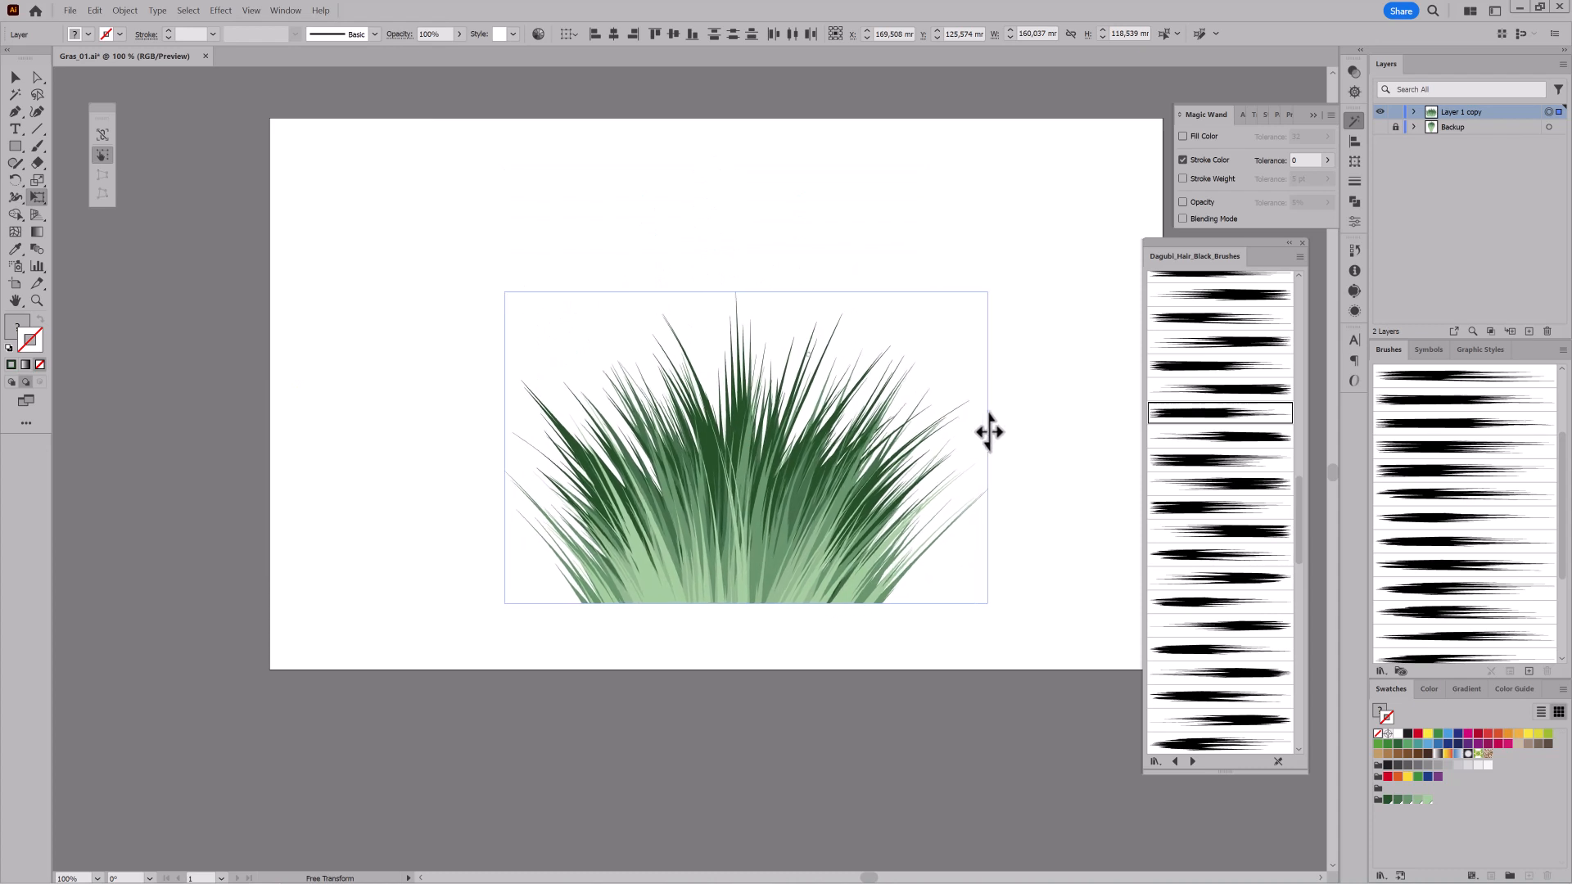
pyautogui.moveTo(823, 542); pyautogui.dragTo(805, 555)
pyautogui.moveTo(973, 454); pyautogui.dragTo(1016, 456)
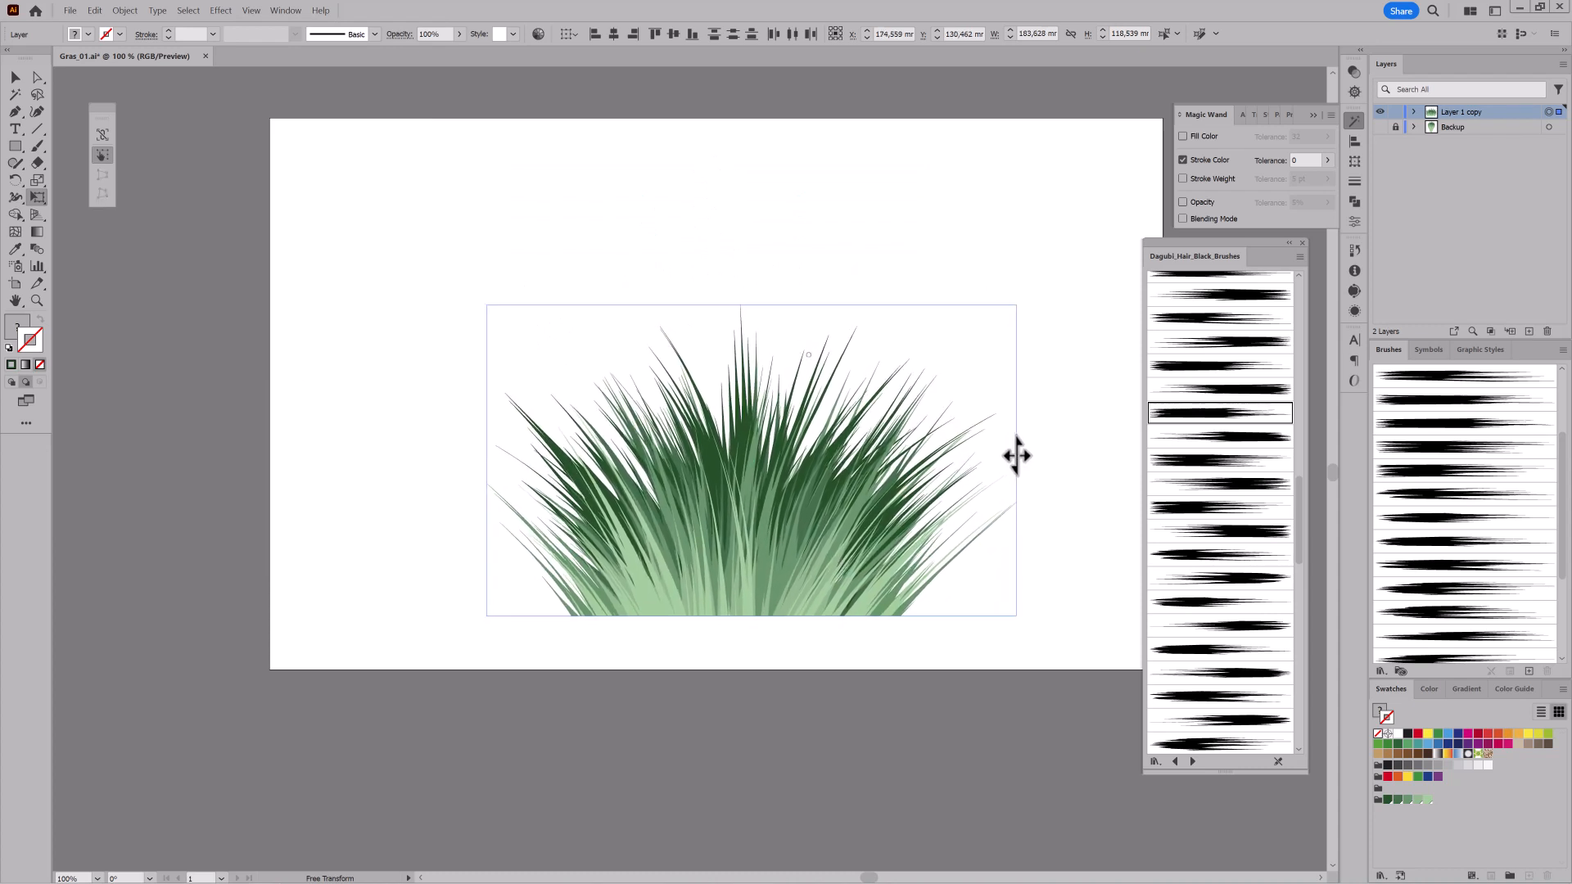
pyautogui.moveTo(831, 552); pyautogui.dragTo(811, 562)
pyautogui.keyDown('ctrl'); pyautogui.click(895, 705); pyautogui.keyUp('ctrl')
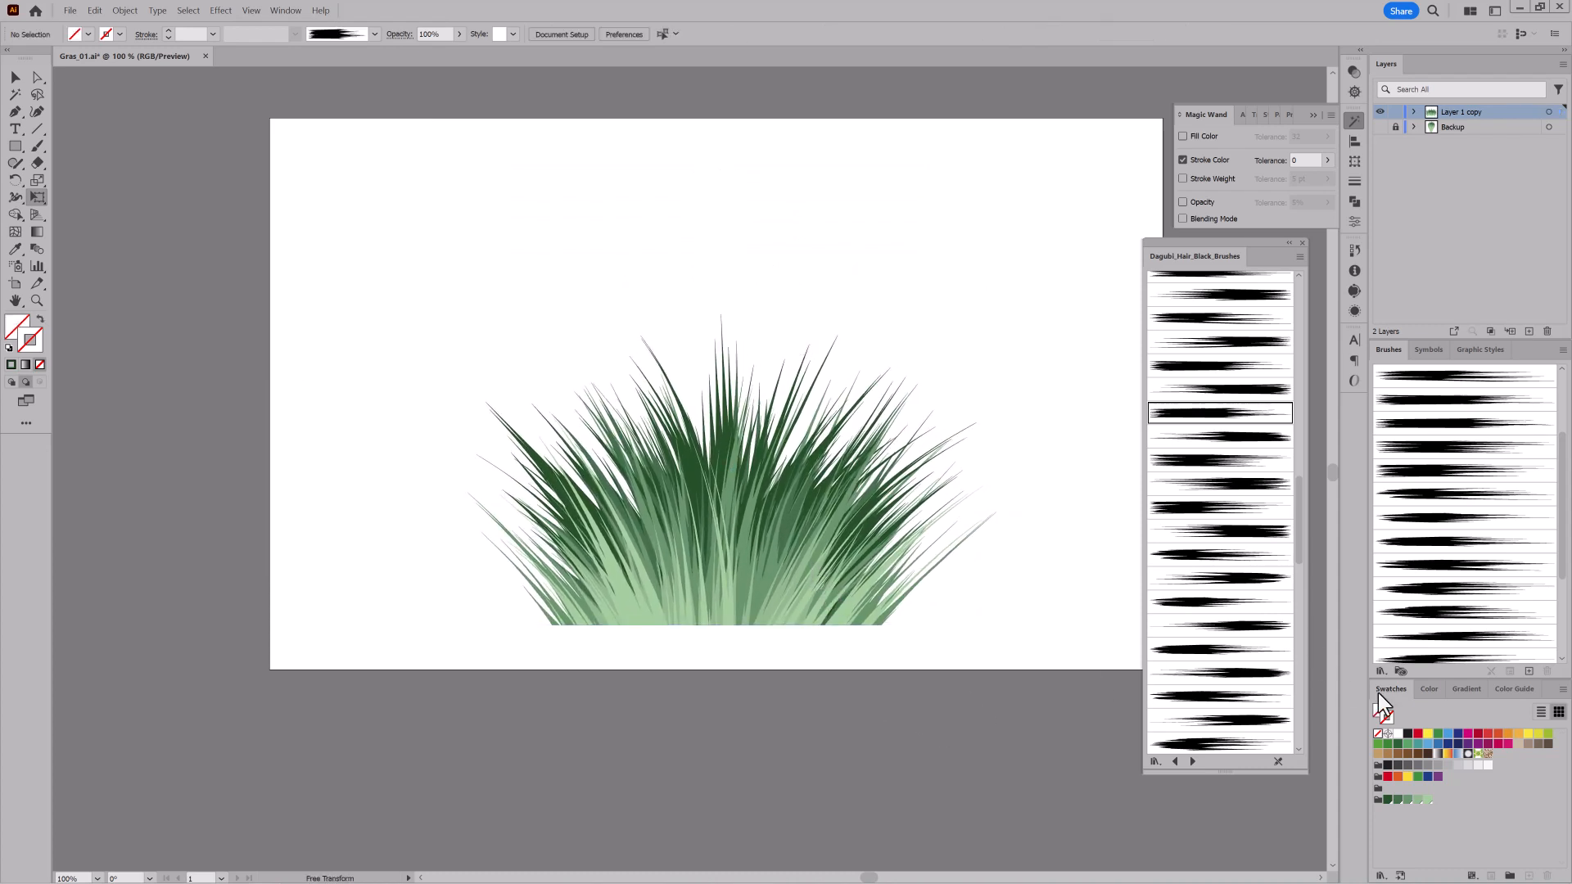
# Open the Dagubi_Summer_Brushes library and choose a slim tapered art brush.
pyautogui.click(1377, 670)
pyautogui.moveTo(1393, 749)
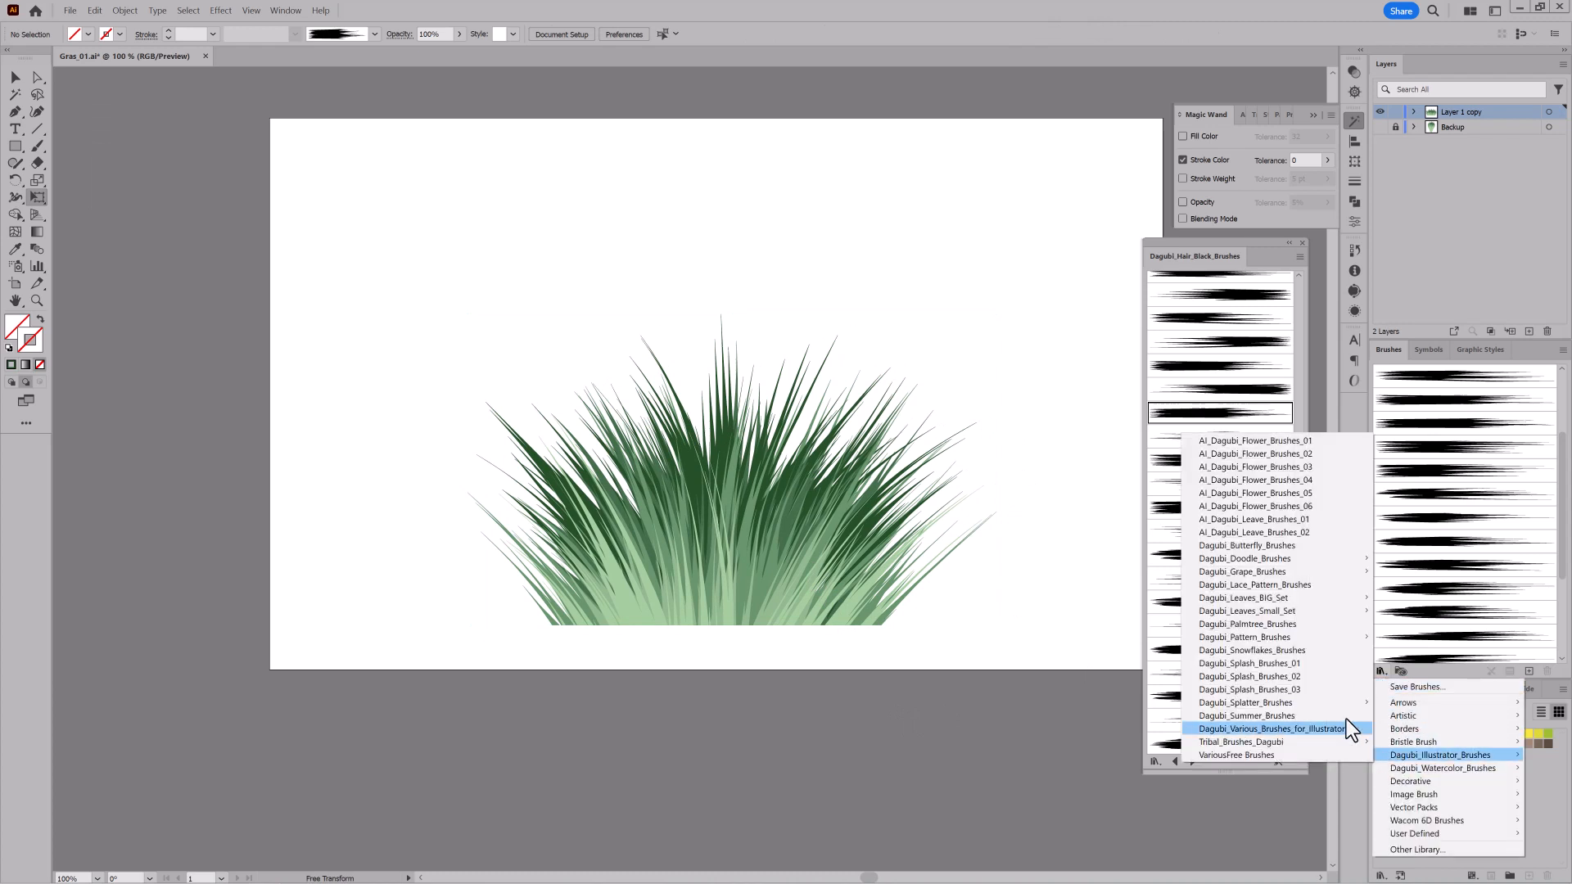
pyautogui.click(1352, 827)
pyautogui.scroll(-3, 1295, 336)
pyautogui.scroll(3, 1299, 370)
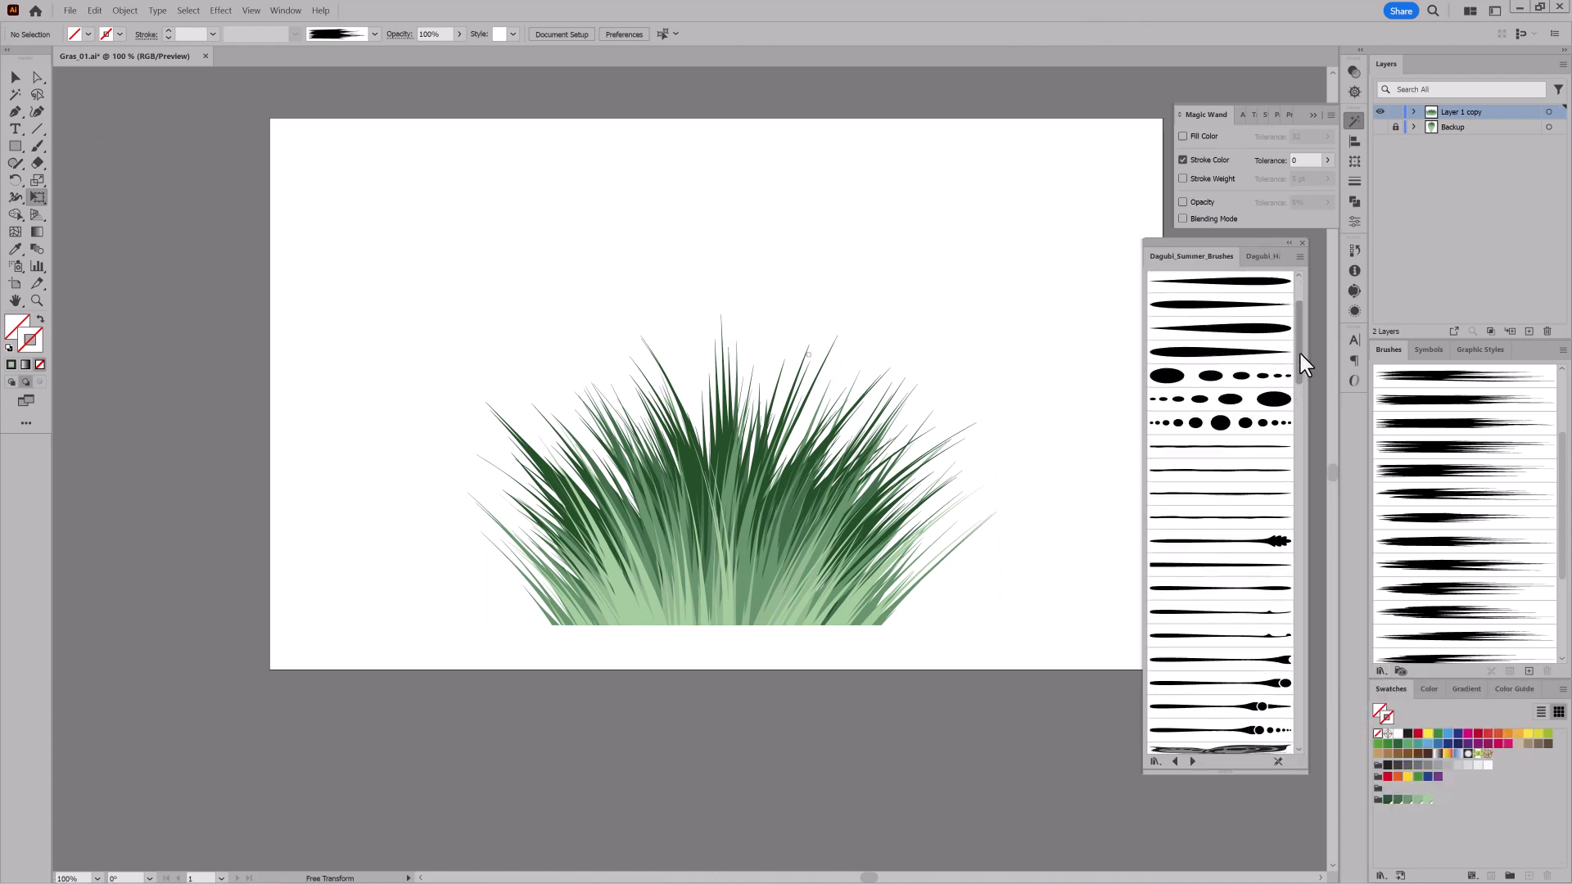
pyautogui.click(1195, 412)
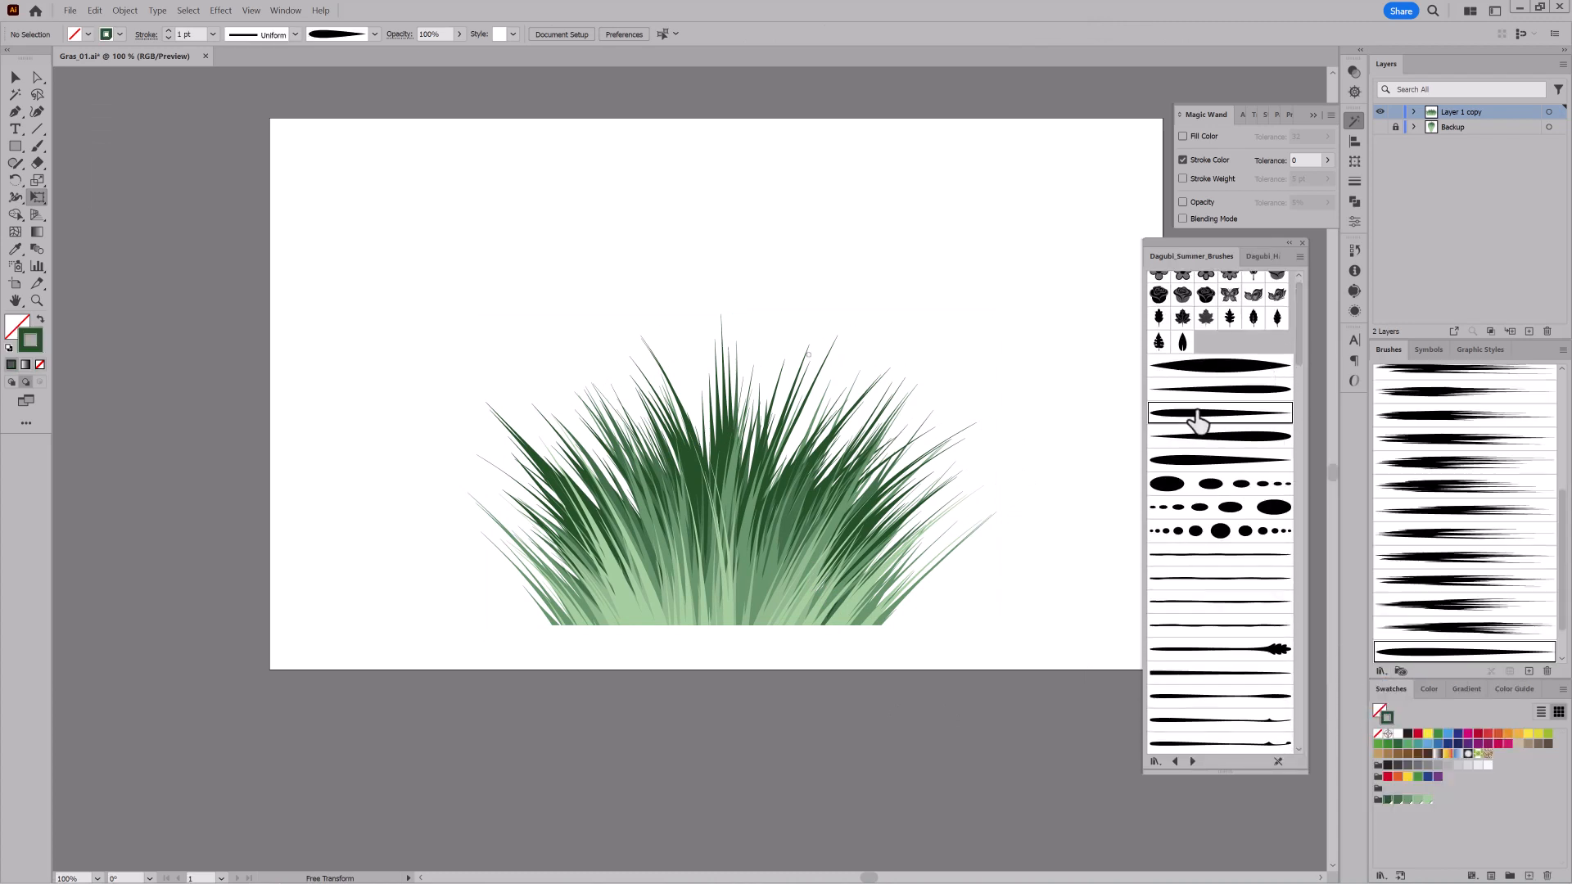
# Paint a vertical test blade beside the clump, set the stroke weight to 0.75 pt, and remove the test blade.
pyautogui.press('b')
pyautogui.moveTo(1011, 278); pyautogui.dragTo(1008, 491)
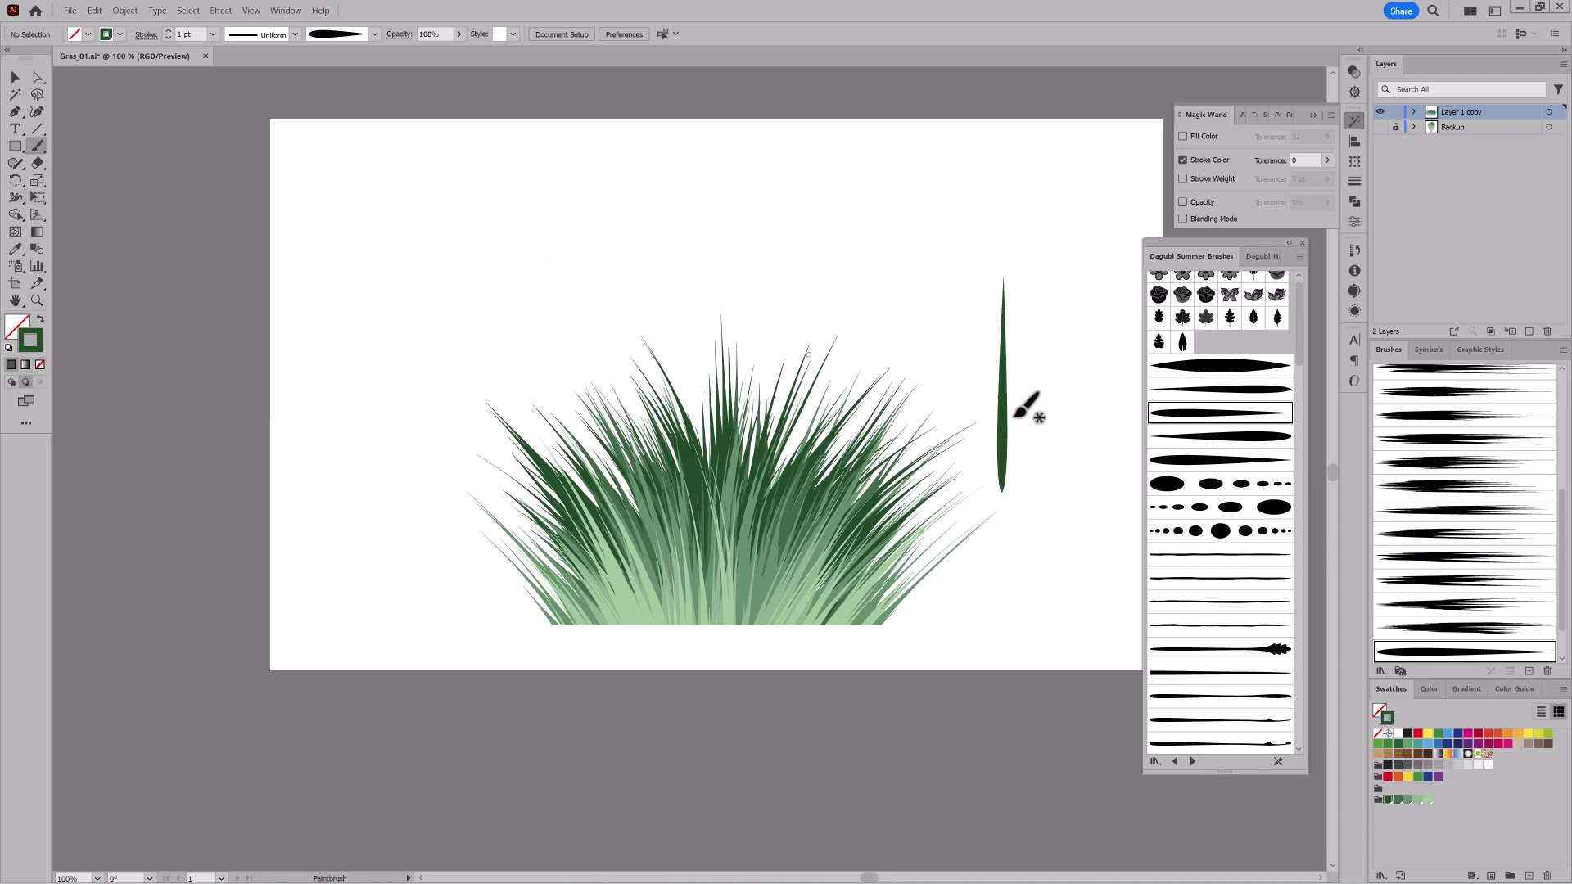
pyautogui.click(168, 38)
pyautogui.press('Delete')
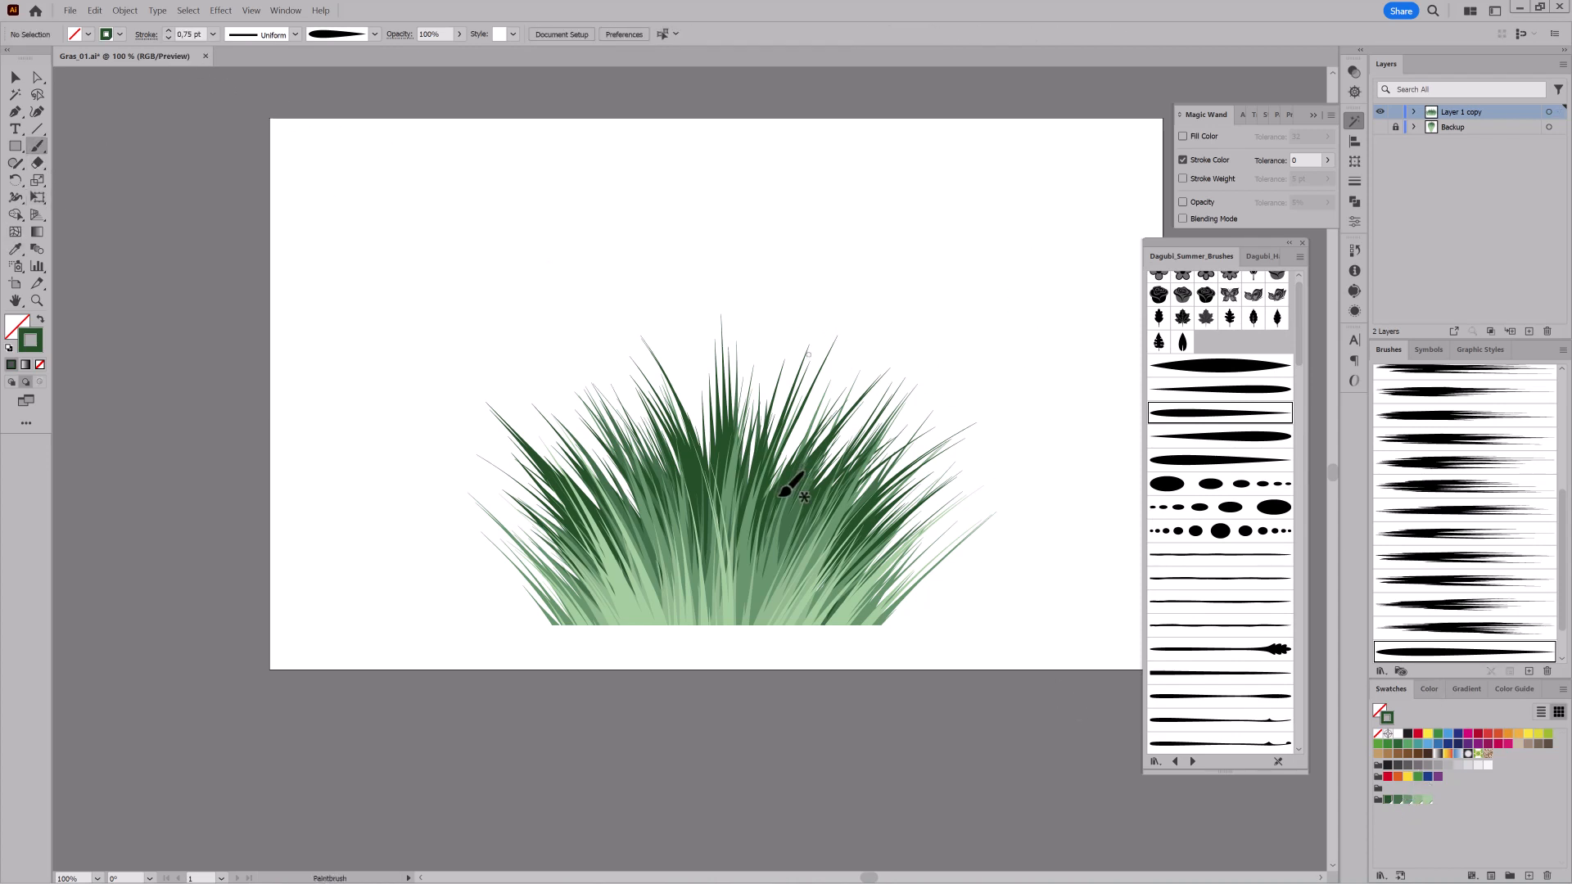
# Paint five dark green blades with bent tips across the clump and move the upper-middle one down among the tufts.
pyautogui.scroll(3, 821, 513)
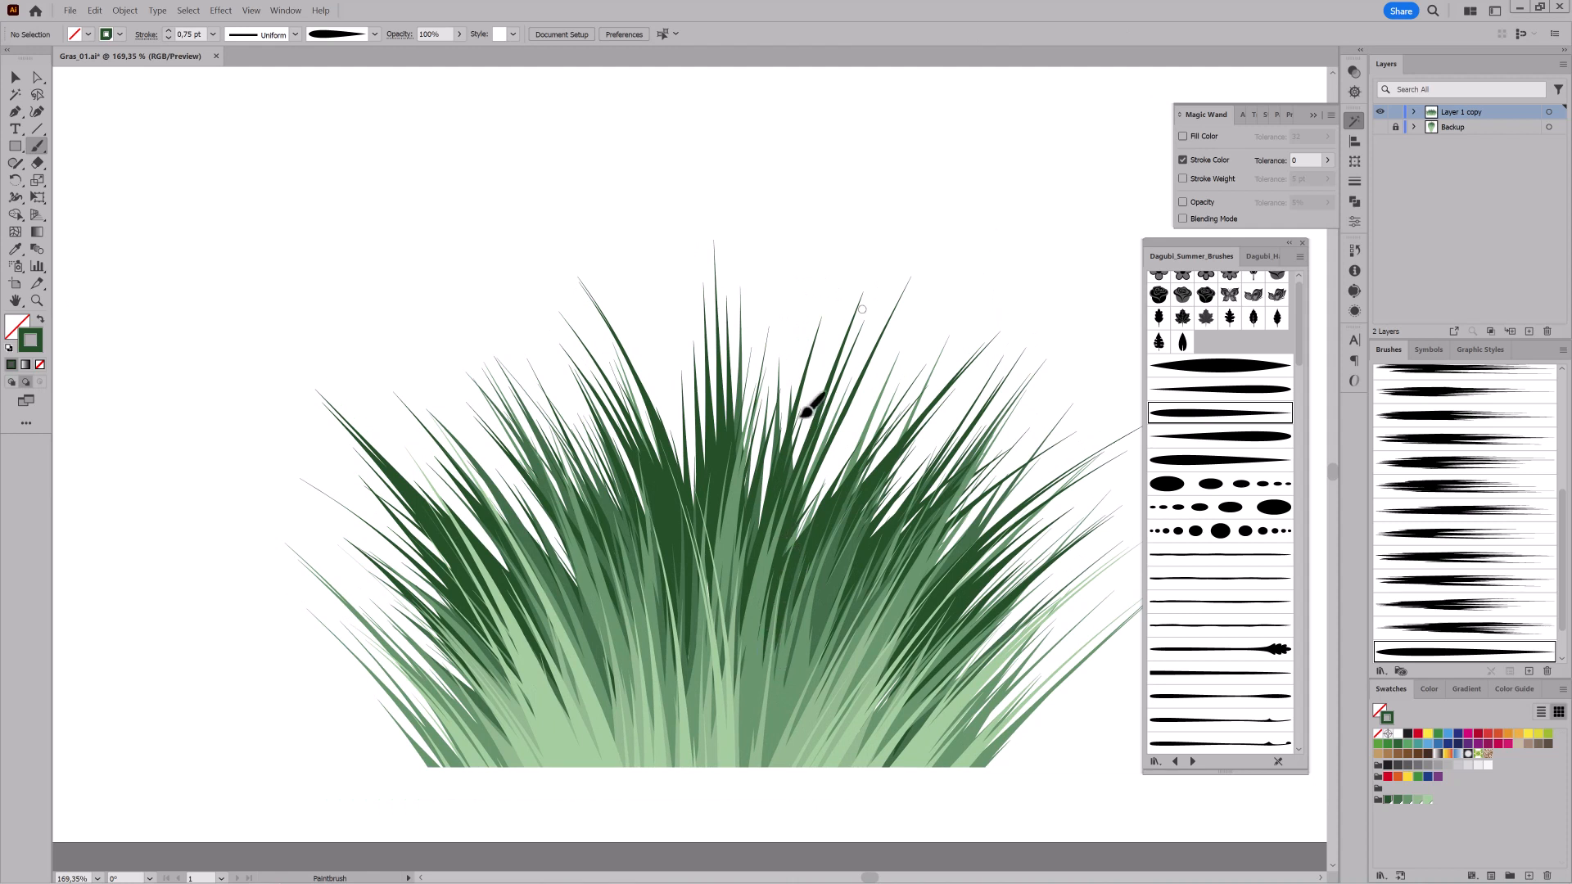
pyautogui.moveTo(846, 268); pyautogui.dragTo(843, 264)
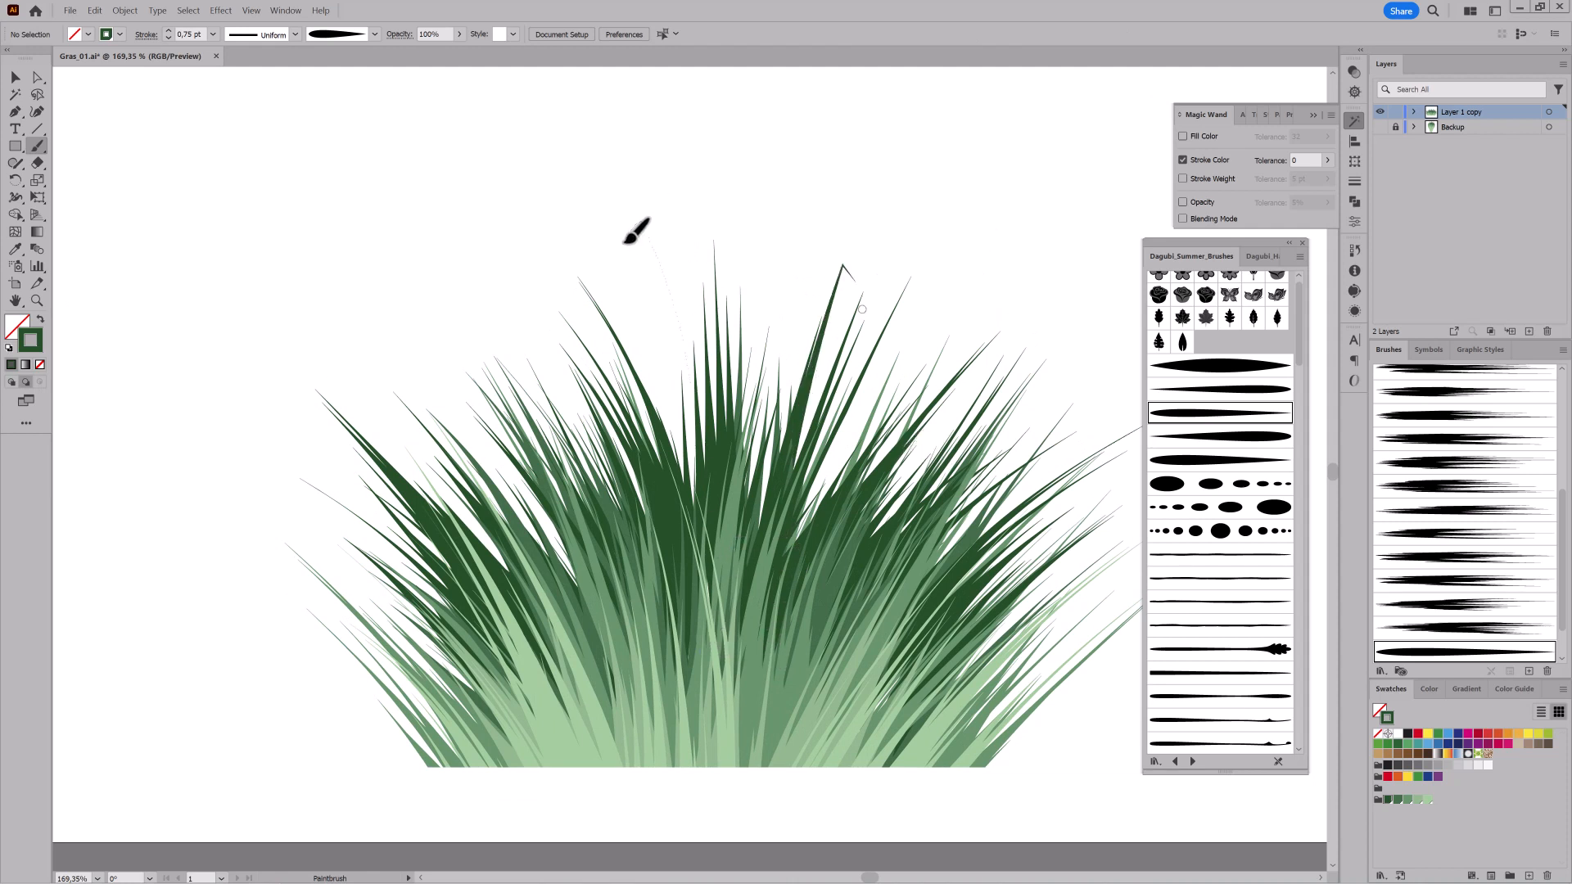
pyautogui.moveTo(625, 242); pyautogui.dragTo(619, 253)
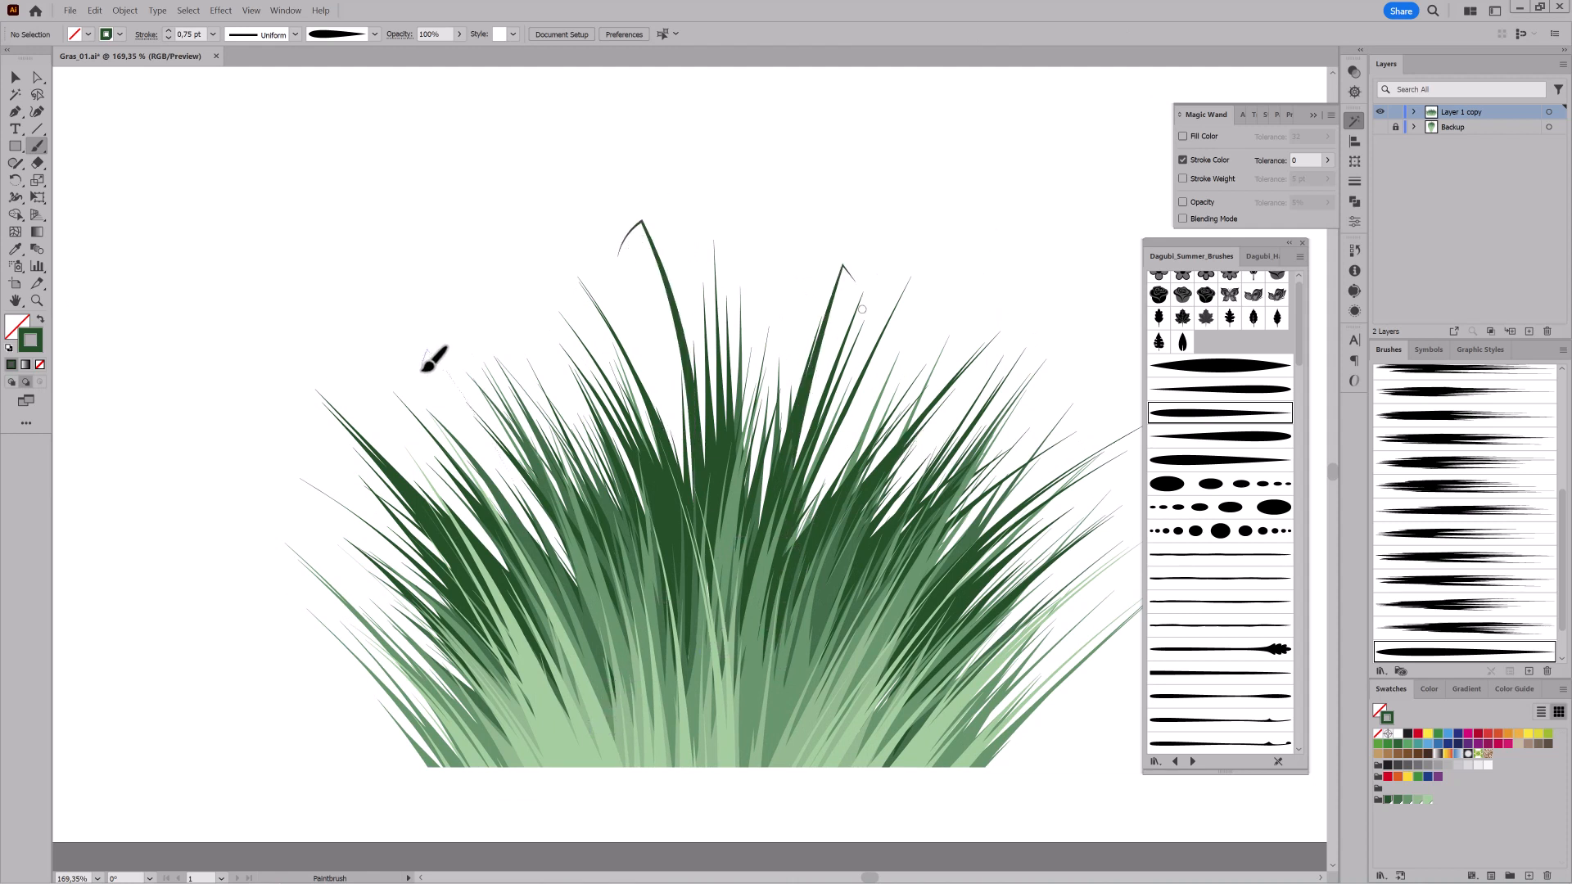
pyautogui.moveTo(422, 369)
pyautogui.mouseDown()
pyautogui.moveTo(487, 300)
pyautogui.moveTo(435, 369)
pyautogui.mouseUp()
pyautogui.hotkey('ctrl', 'z')
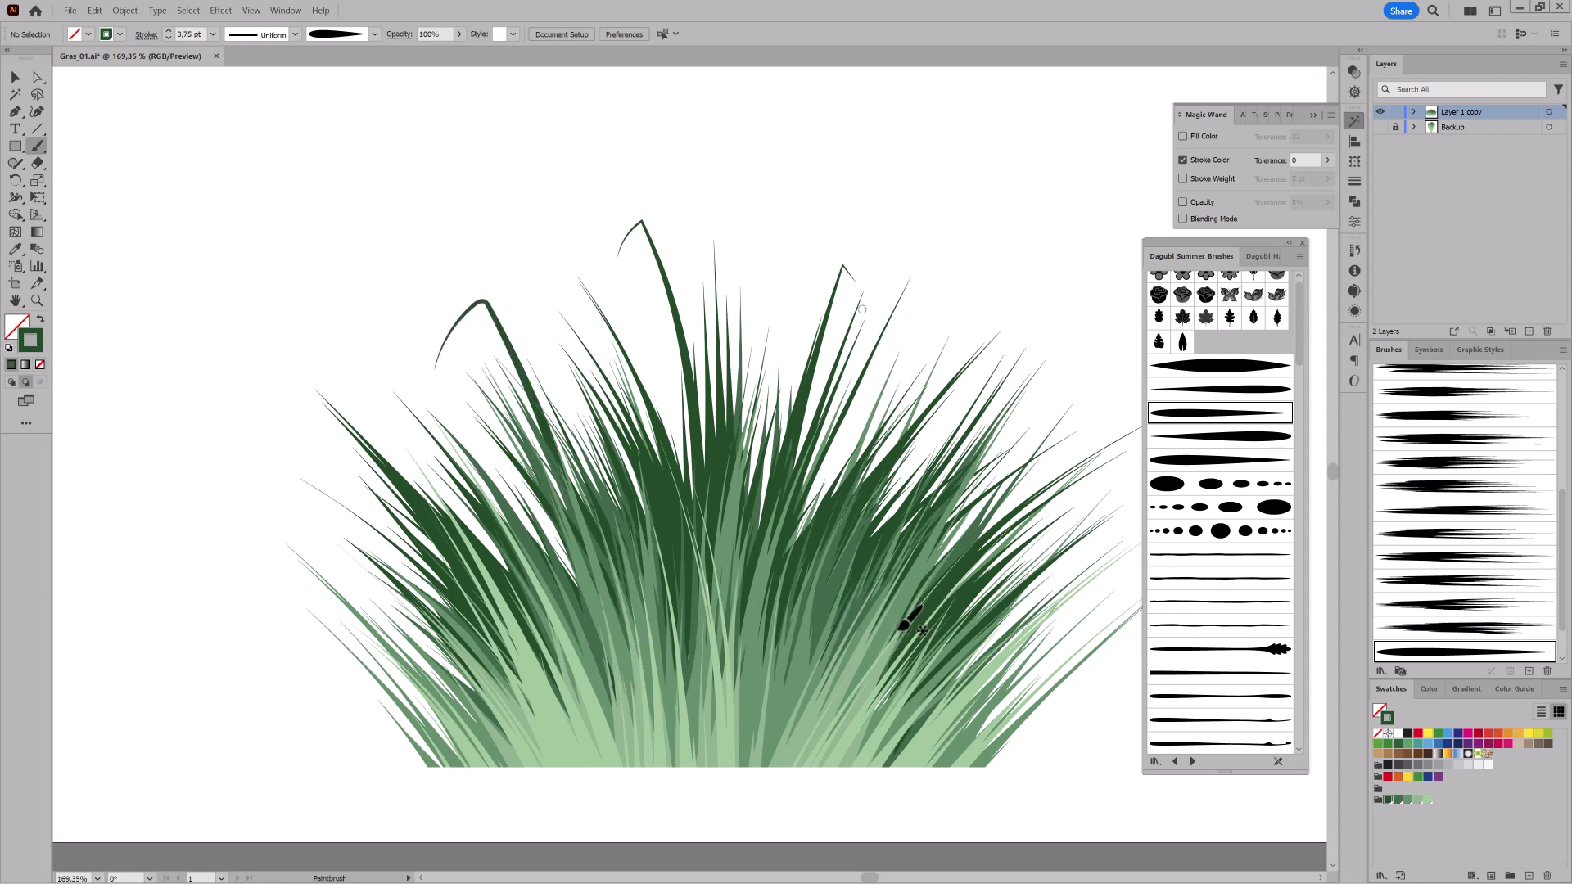
pyautogui.moveTo(1032, 357); pyautogui.dragTo(1060, 354)
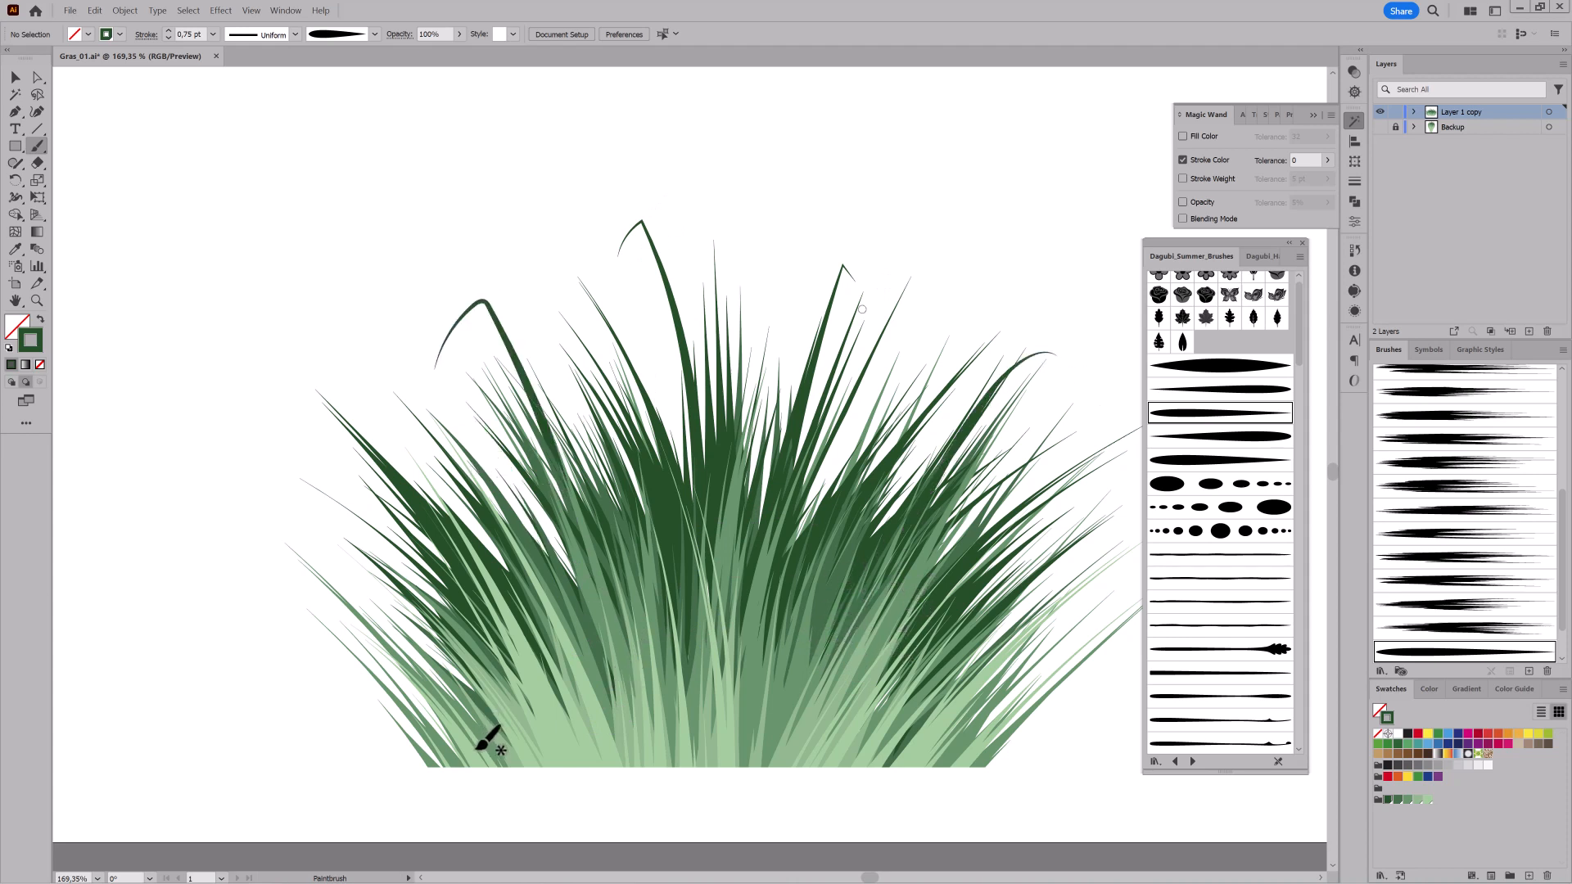
pyautogui.moveTo(331, 542); pyautogui.dragTo(447, 667)
pyautogui.moveTo(690, 325)
pyautogui.mouseDown()
pyautogui.moveTo(702, 422)
pyautogui.moveTo(685, 438)
pyautogui.mouseUp()
pyautogui.hotkey('ctrl', 'shift', 'a')
# Collect all lightest green tufts, matched with the Magic Wand by fill color at tolerance 32, in a new layer and hide it.
pyautogui.click(1414, 112)
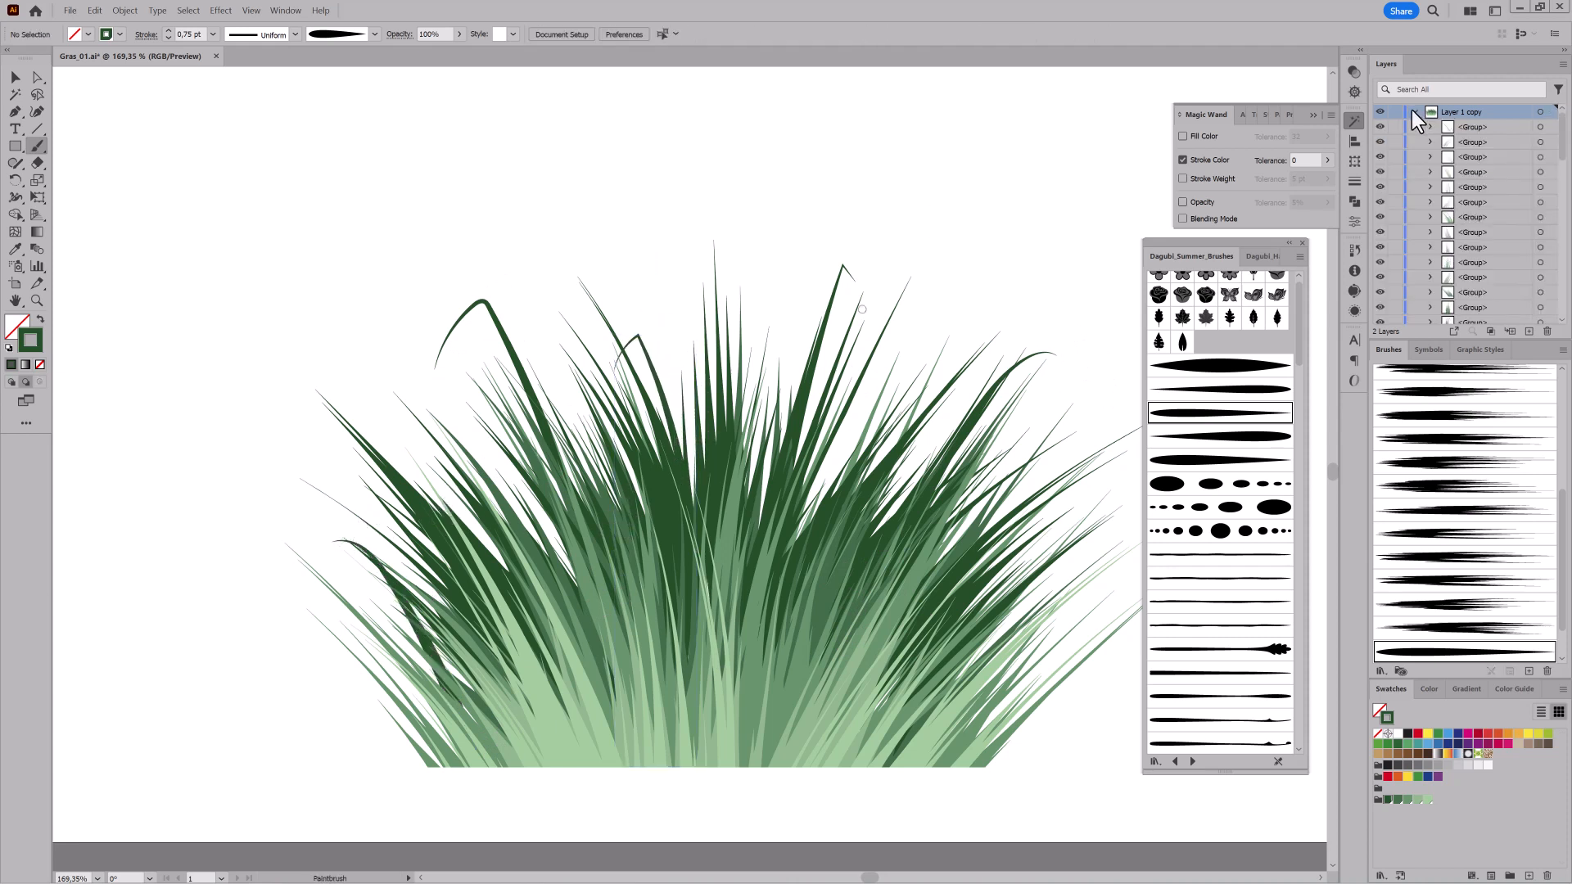
pyautogui.click(1407, 799)
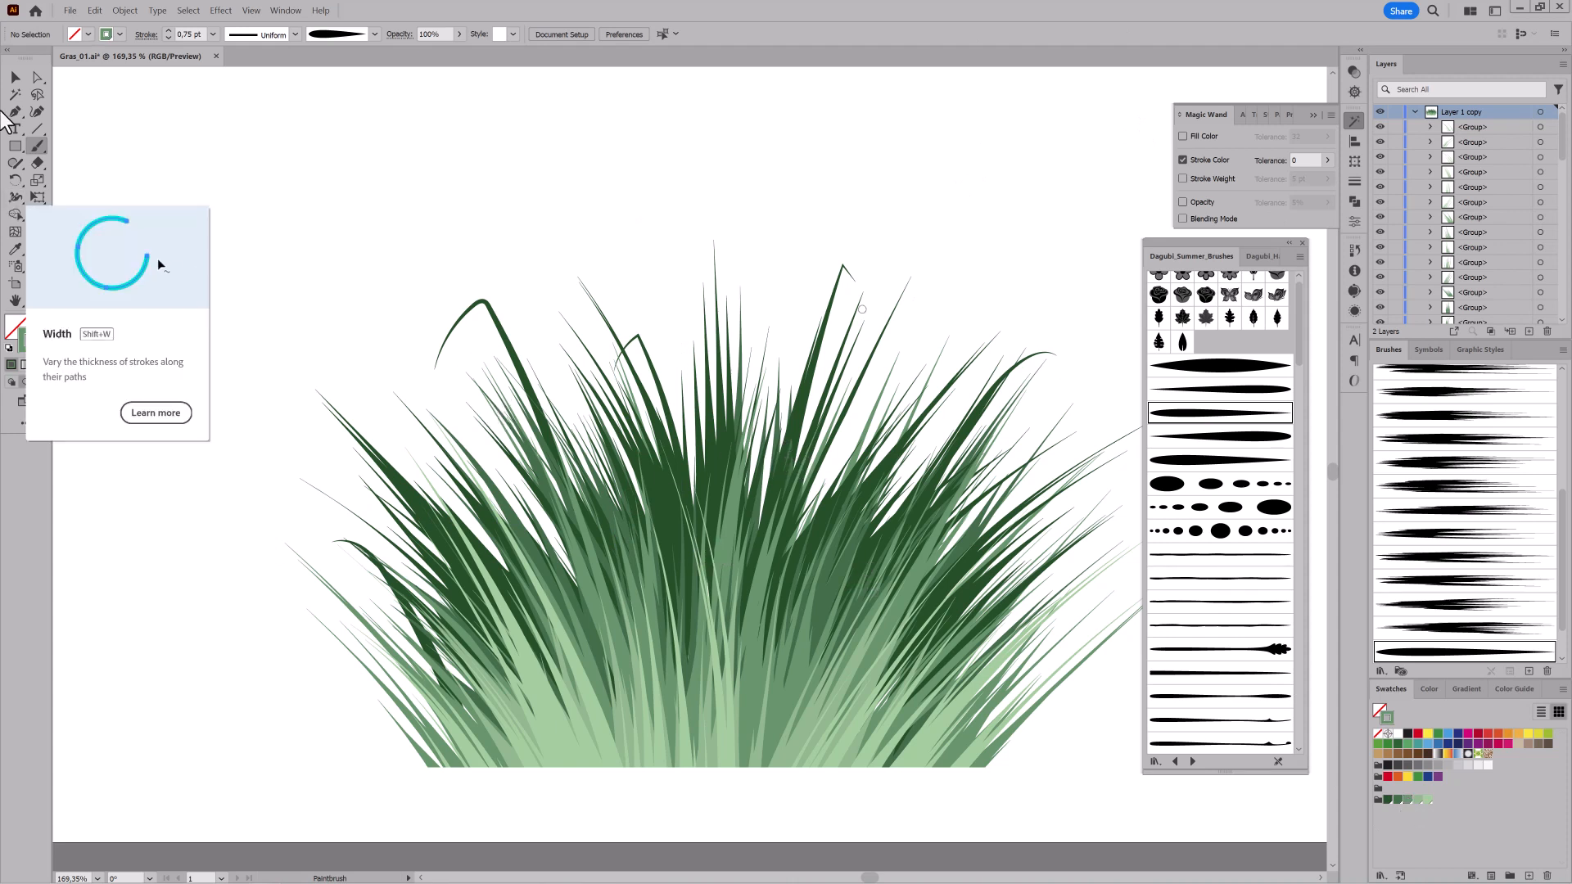
pyautogui.press('y')
pyautogui.click(1182, 136)
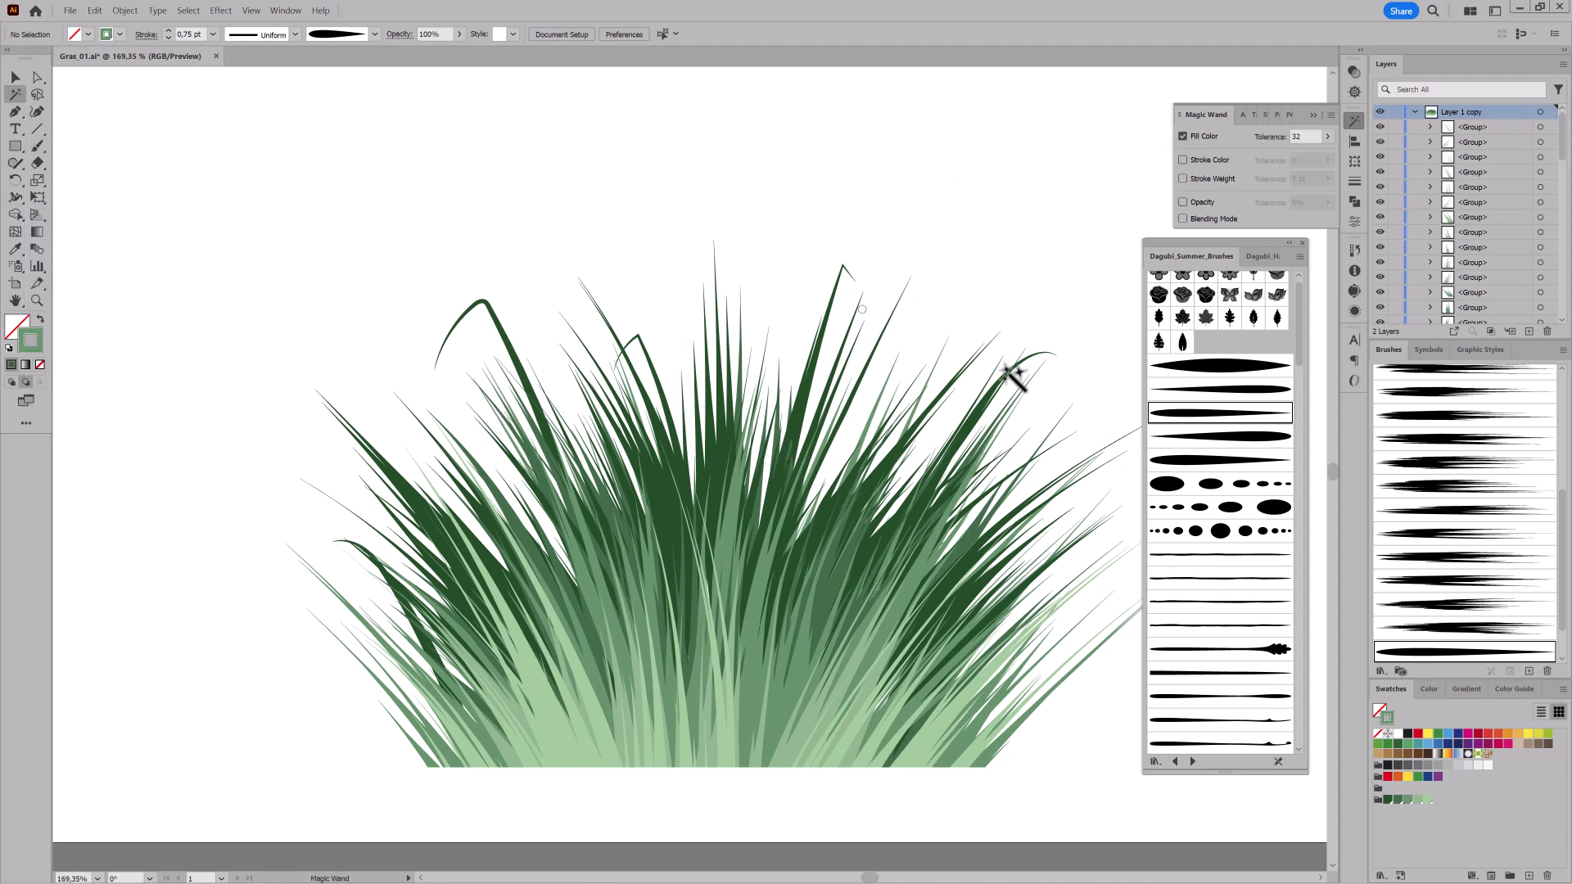
pyautogui.click(562, 752)
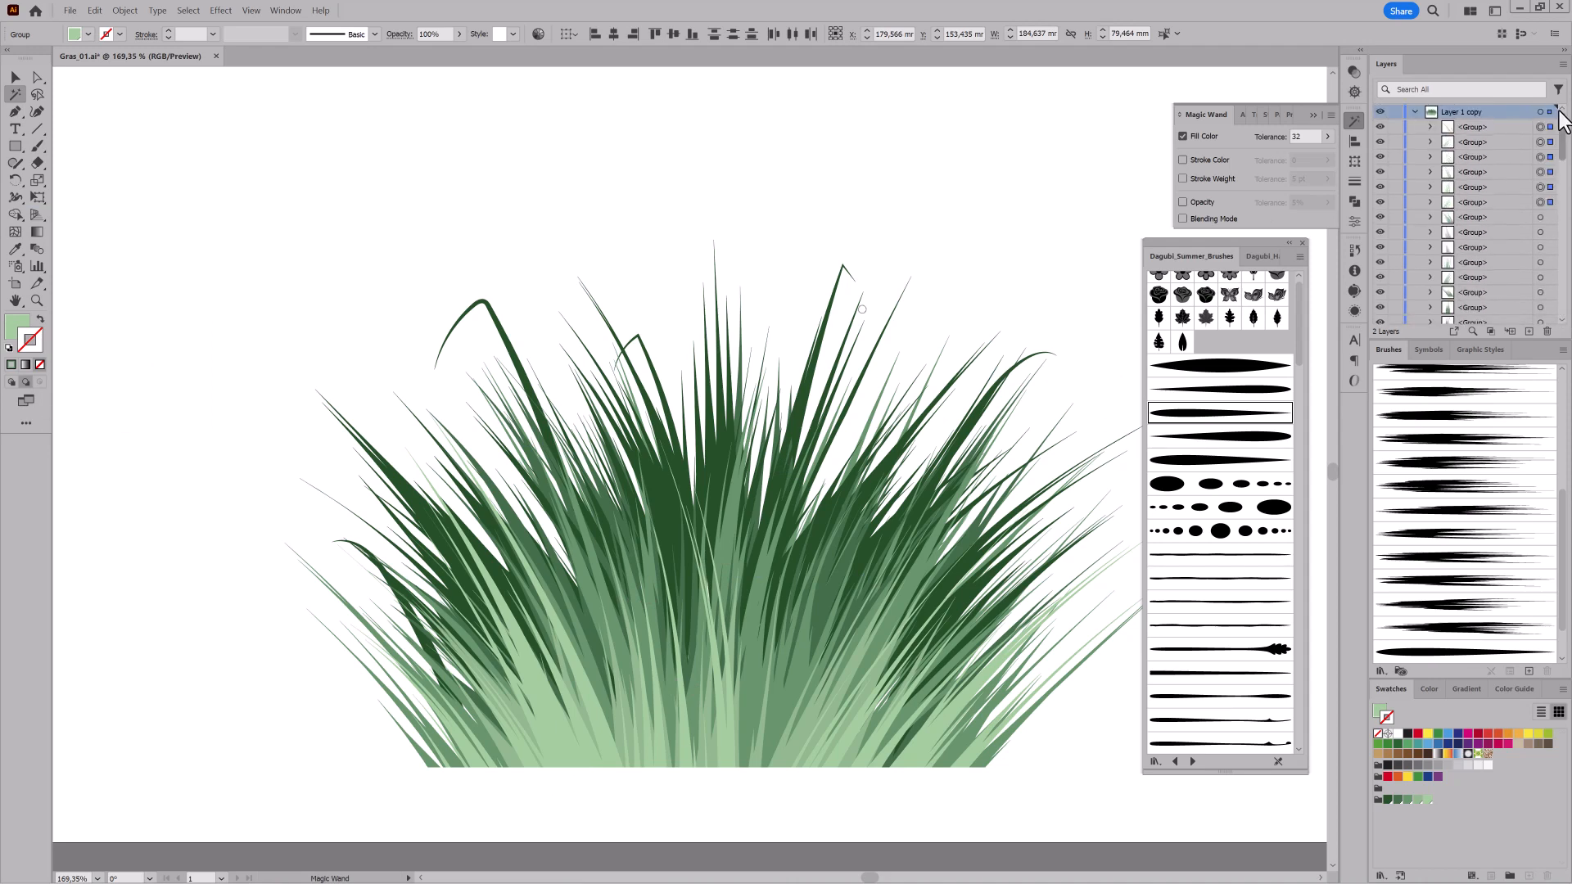
pyautogui.rightClick(1499, 202)
pyautogui.click(1461, 191)
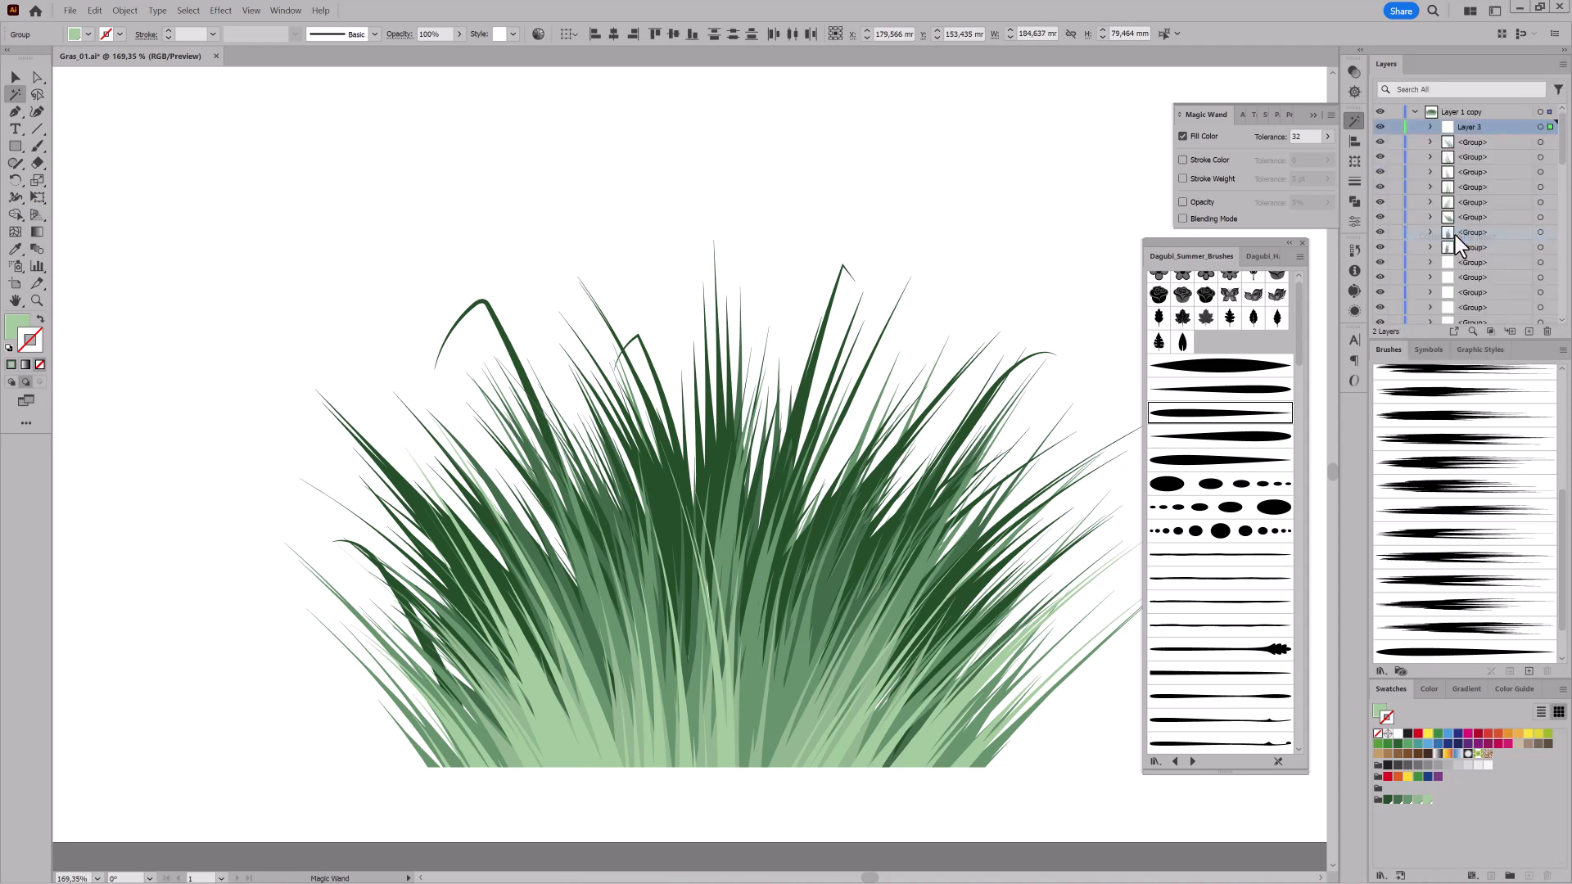
pyautogui.click(1380, 127)
# Collect all second-lightest green tufts in a new layer and hide that layer.
pyautogui.click(711, 747)
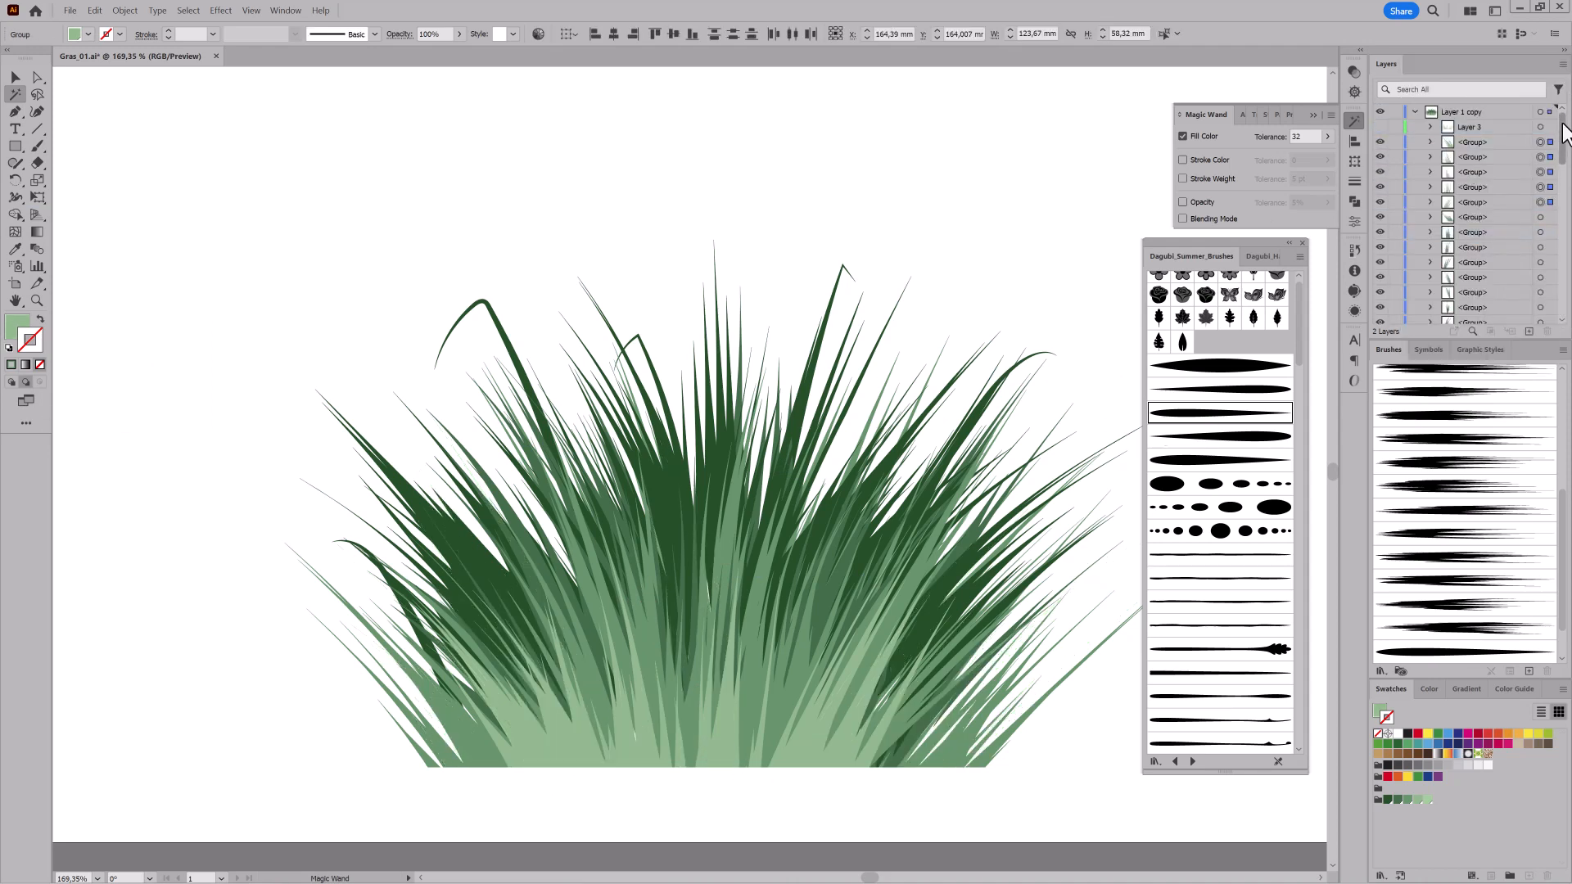
pyautogui.click(1561, 64)
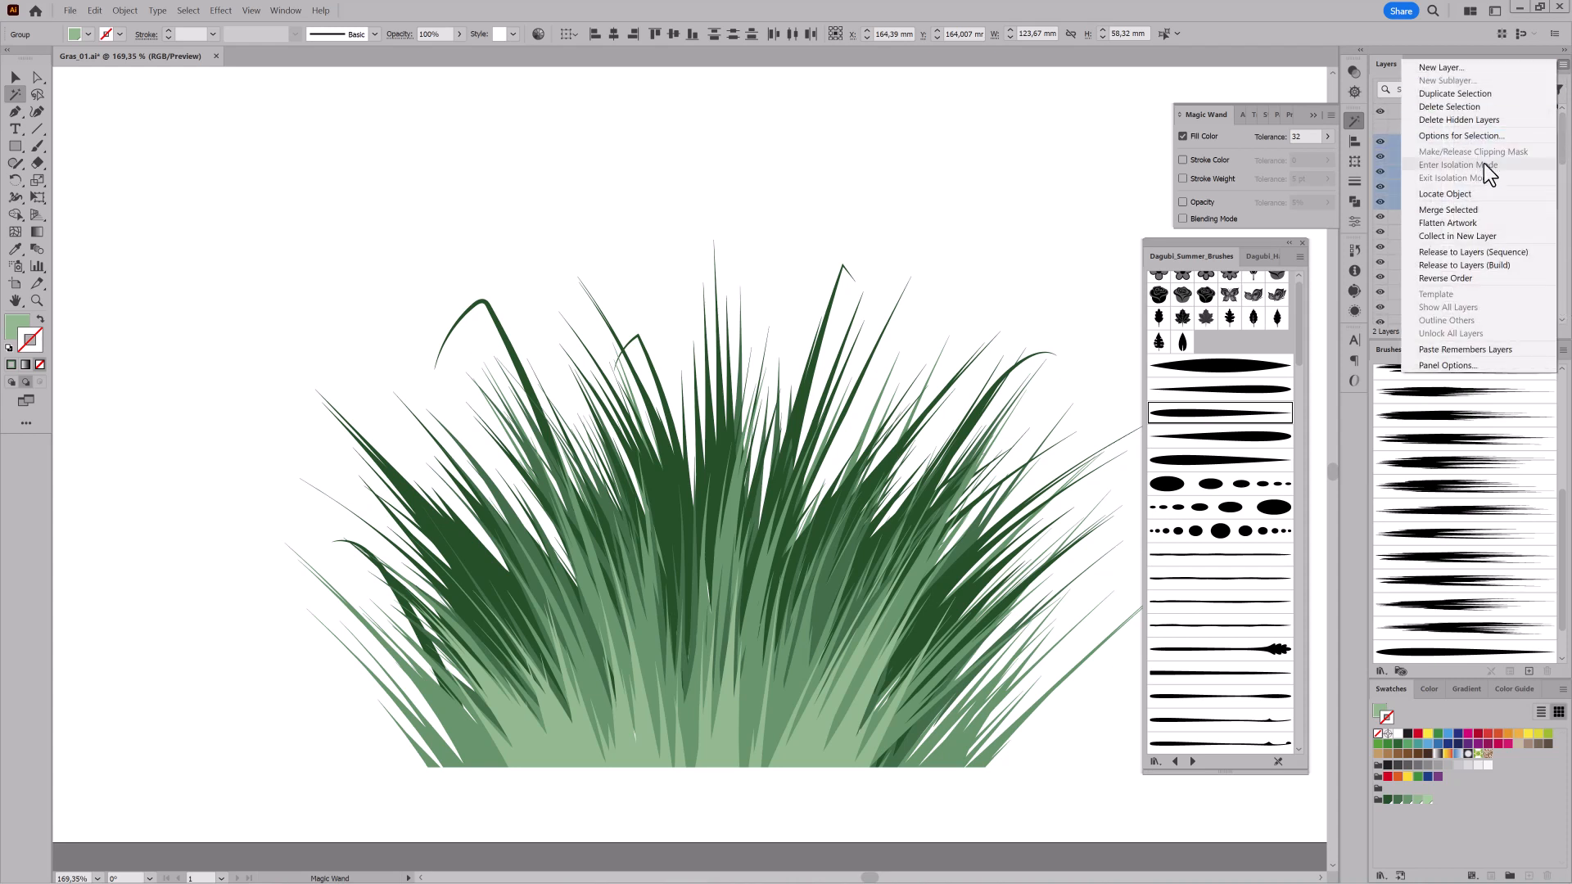
pyautogui.click(1466, 232)
pyautogui.click(1380, 141)
# Select the medium green tufts by fill color and collect their upper batch of groups in a new layer.
pyautogui.click(778, 731)
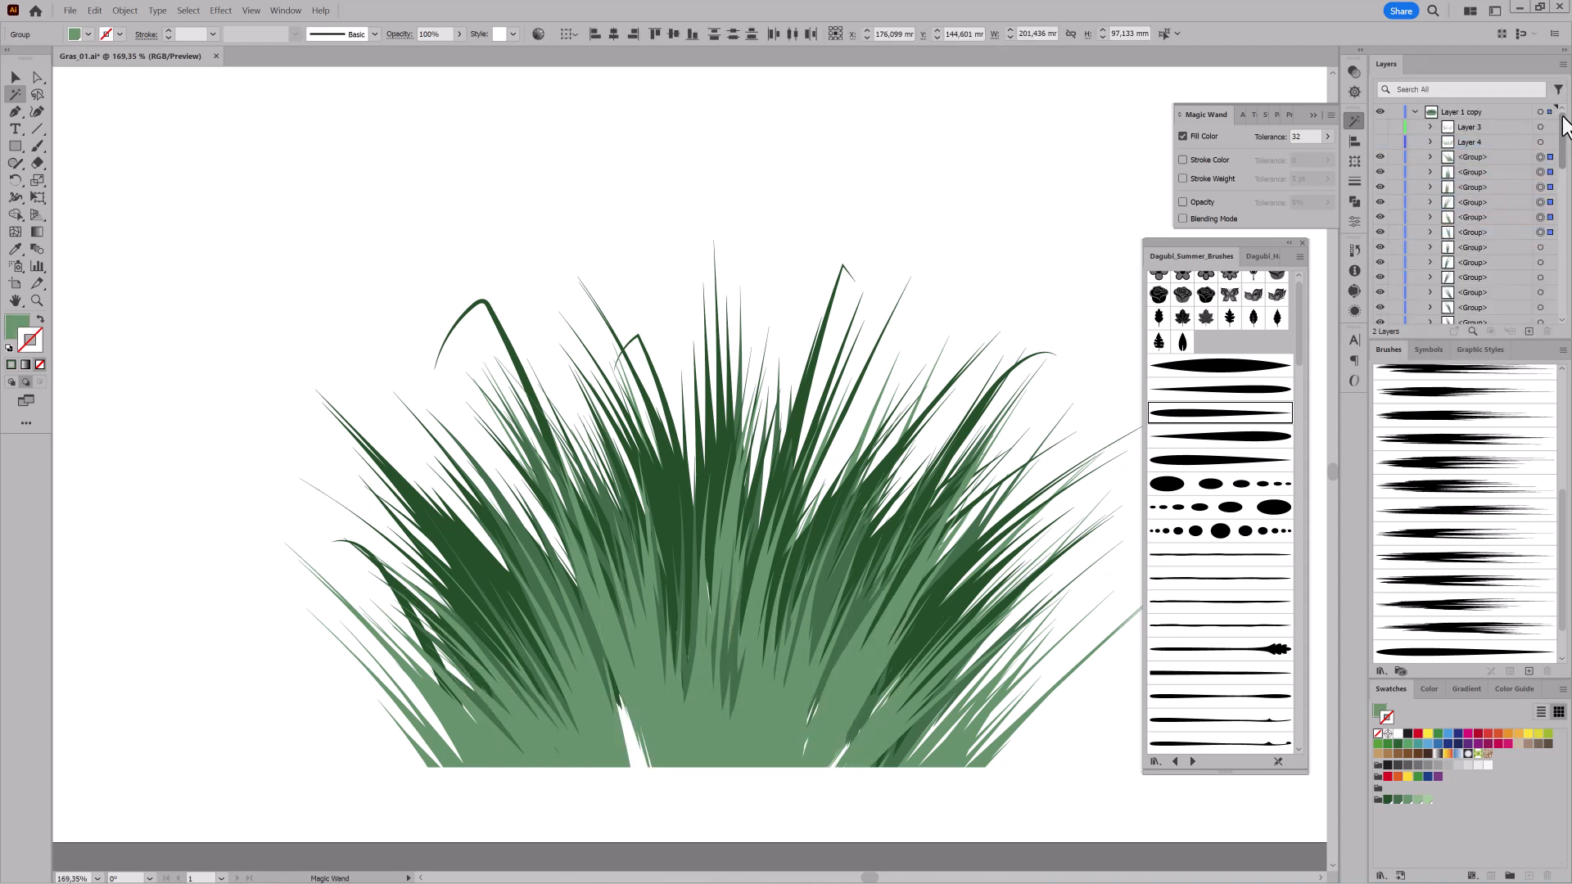
pyautogui.moveTo(1562, 118)
pyautogui.mouseDown()
pyautogui.moveTo(1563, 146)
pyautogui.moveTo(1563, 117)
pyautogui.mouseUp()
pyautogui.click(1495, 158)
pyautogui.keyDown('shift'); pyautogui.click(1510, 230); pyautogui.keyUp('shift')
pyautogui.click(1562, 63)
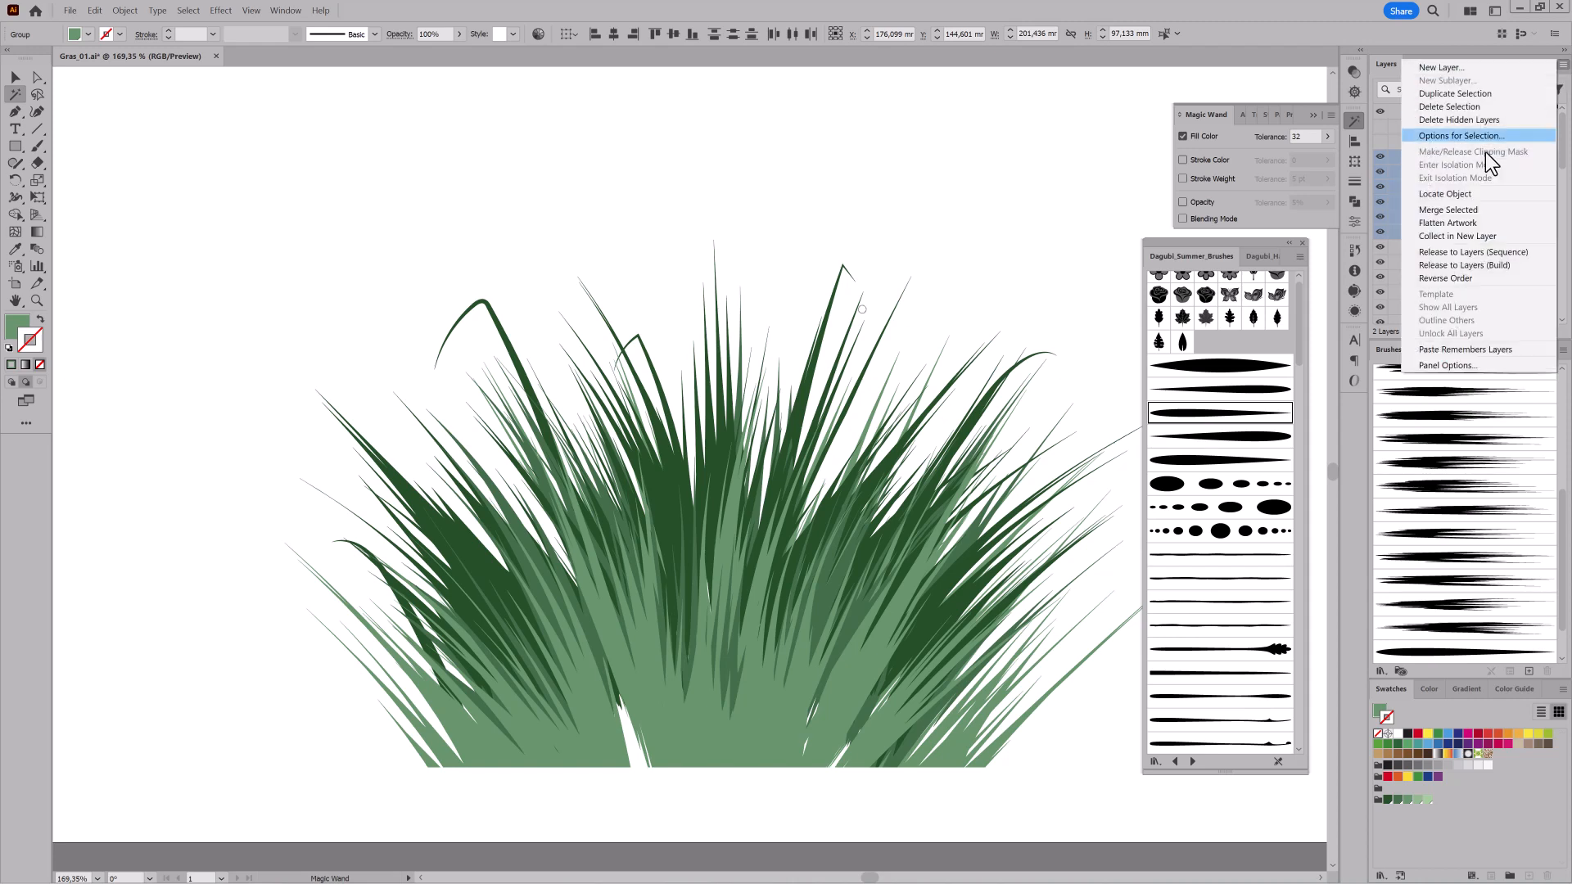
pyautogui.click(1480, 236)
# Collect the second batch of selected medium green groups in another new layer and hide the medium green layers.
pyautogui.scroll(-1, 1487, 206)
pyautogui.click(1498, 232)
pyautogui.keyDown('shift'); pyautogui.click(1506, 292); pyautogui.keyUp('shift')
pyautogui.click(1562, 64)
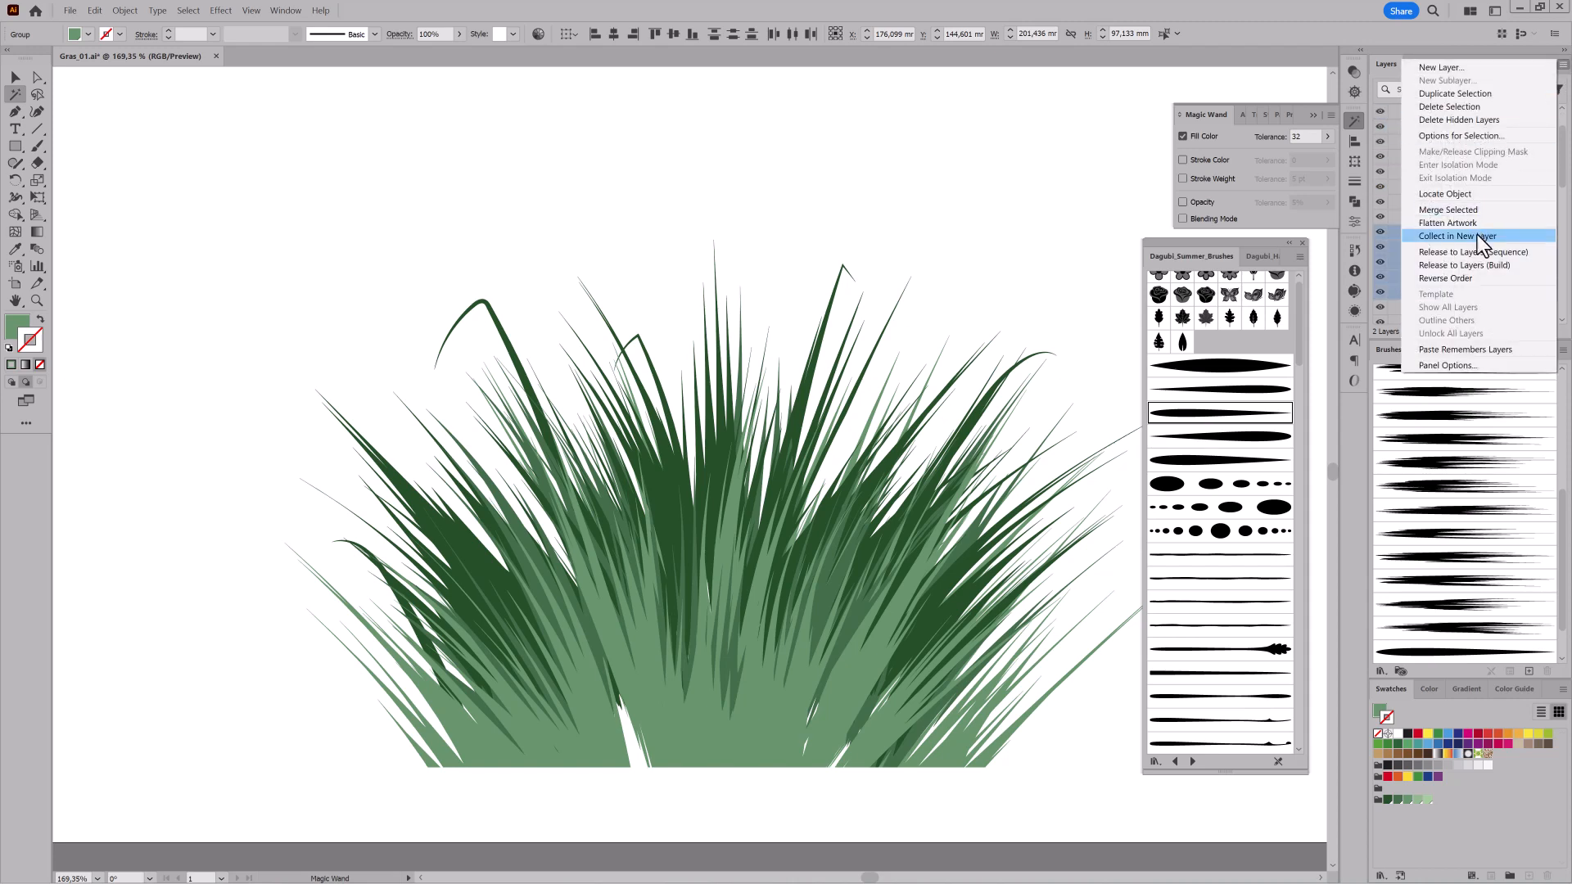
pyautogui.click(1476, 236)
pyautogui.click(1380, 112)
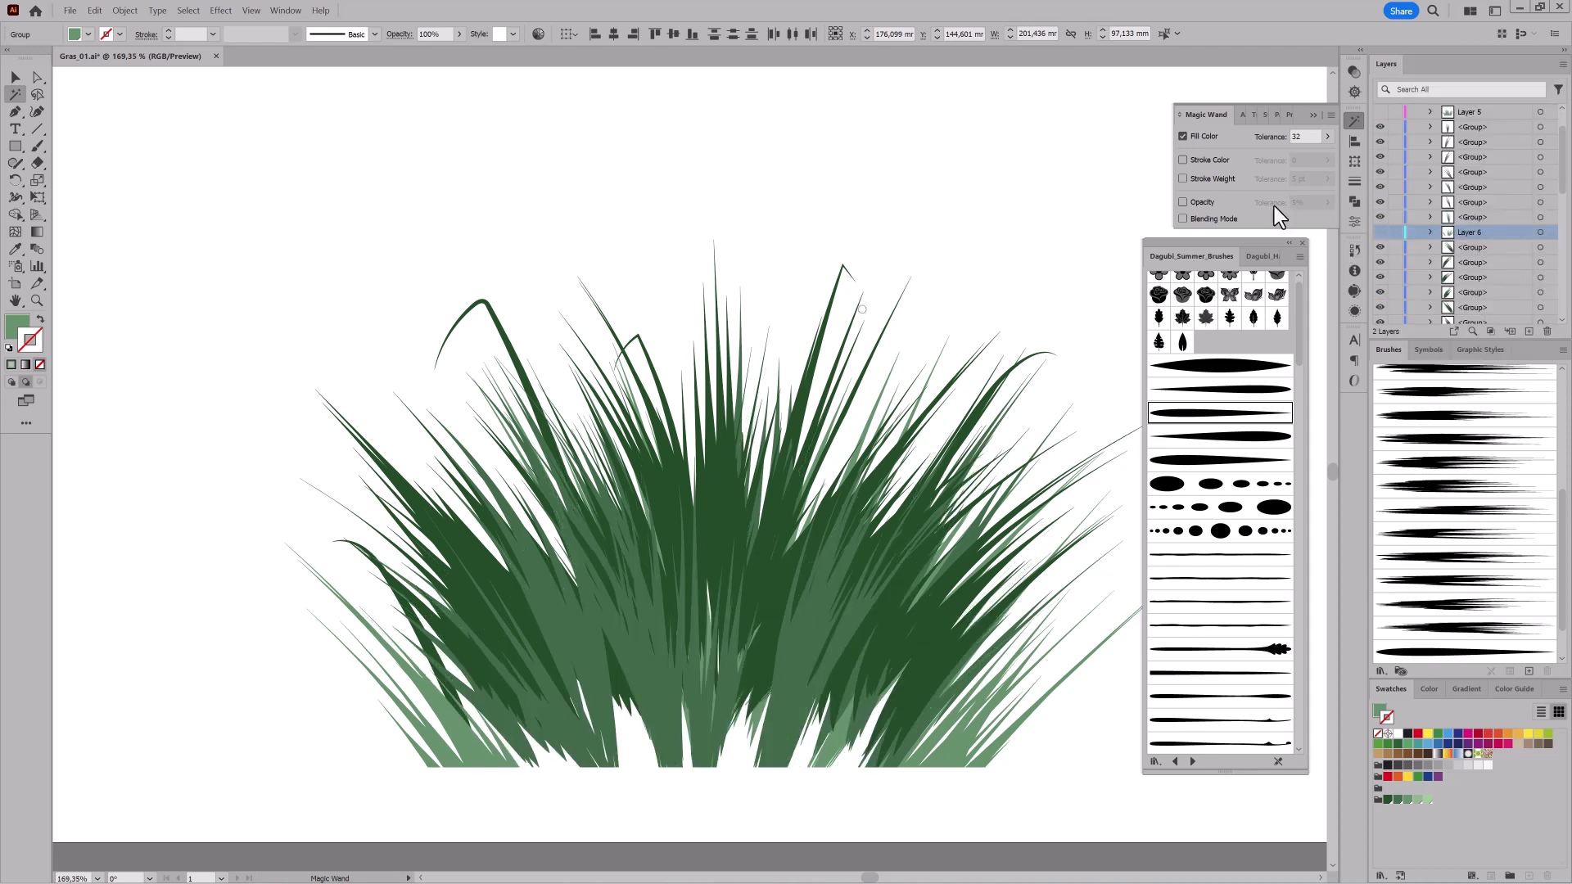
# Collect the first batch of second-darkest green groups in a new layer.
pyautogui.moveTo(1562, 160)
pyautogui.mouseDown()
pyautogui.moveTo(1562, 219)
pyautogui.moveTo(1562, 153)
pyautogui.mouseUp()
pyautogui.click(1519, 151)
pyautogui.keyDown('shift'); pyautogui.click(1516, 242); pyautogui.keyUp('shift')
pyautogui.click(1562, 64)
pyautogui.click(1460, 238)
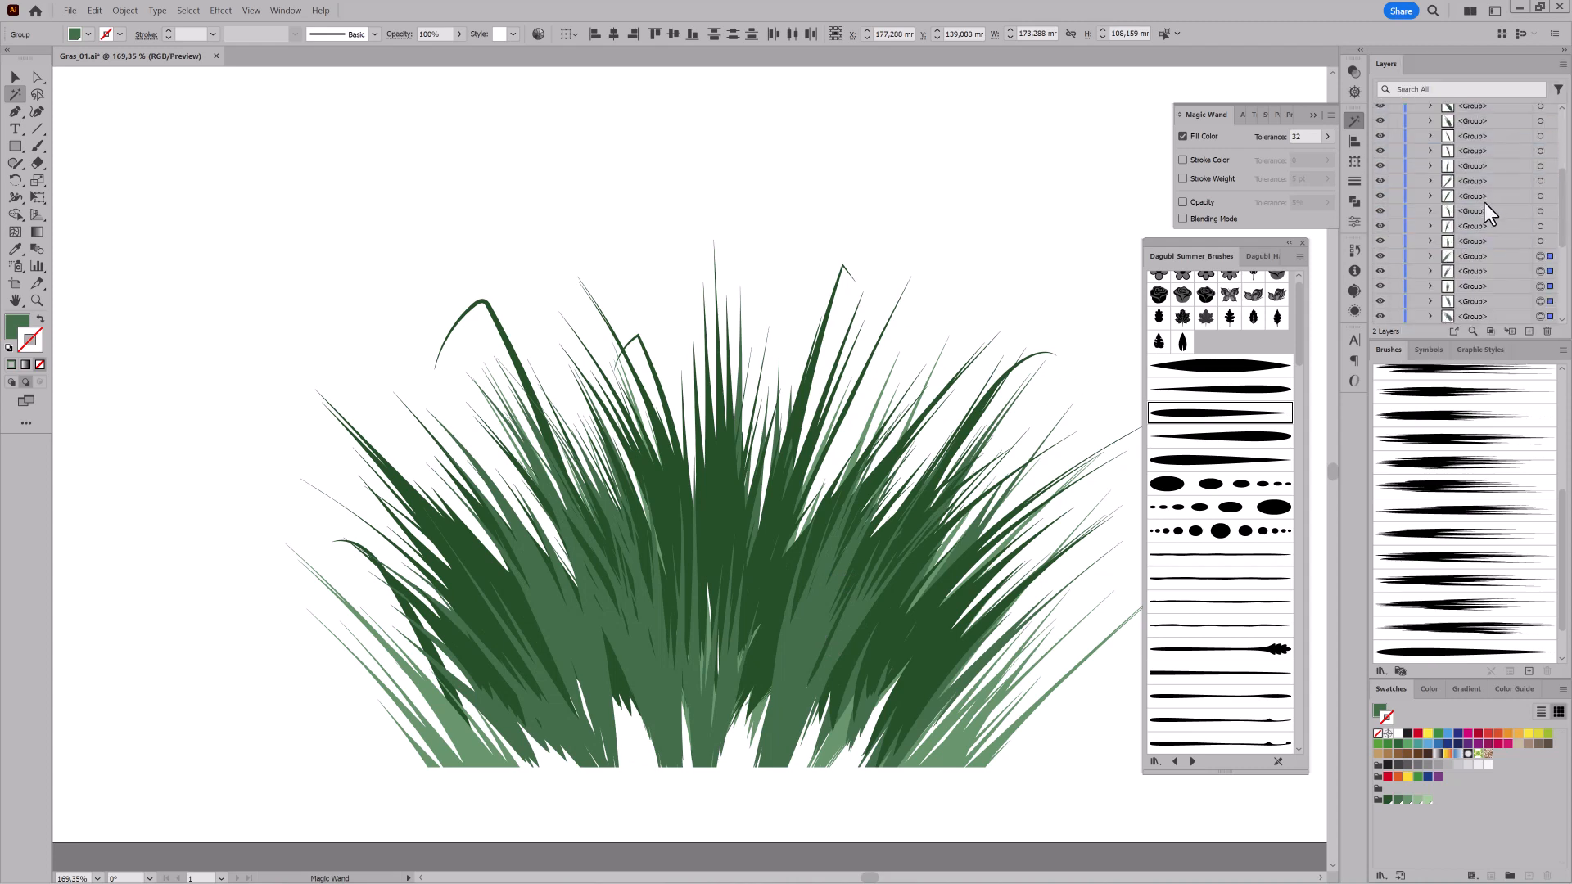
# Collect the other batch of selected second-darkest green groups in a separate new layer and hide both of that green's layers.
pyautogui.click(1562, 66)
pyautogui.click(1479, 236)
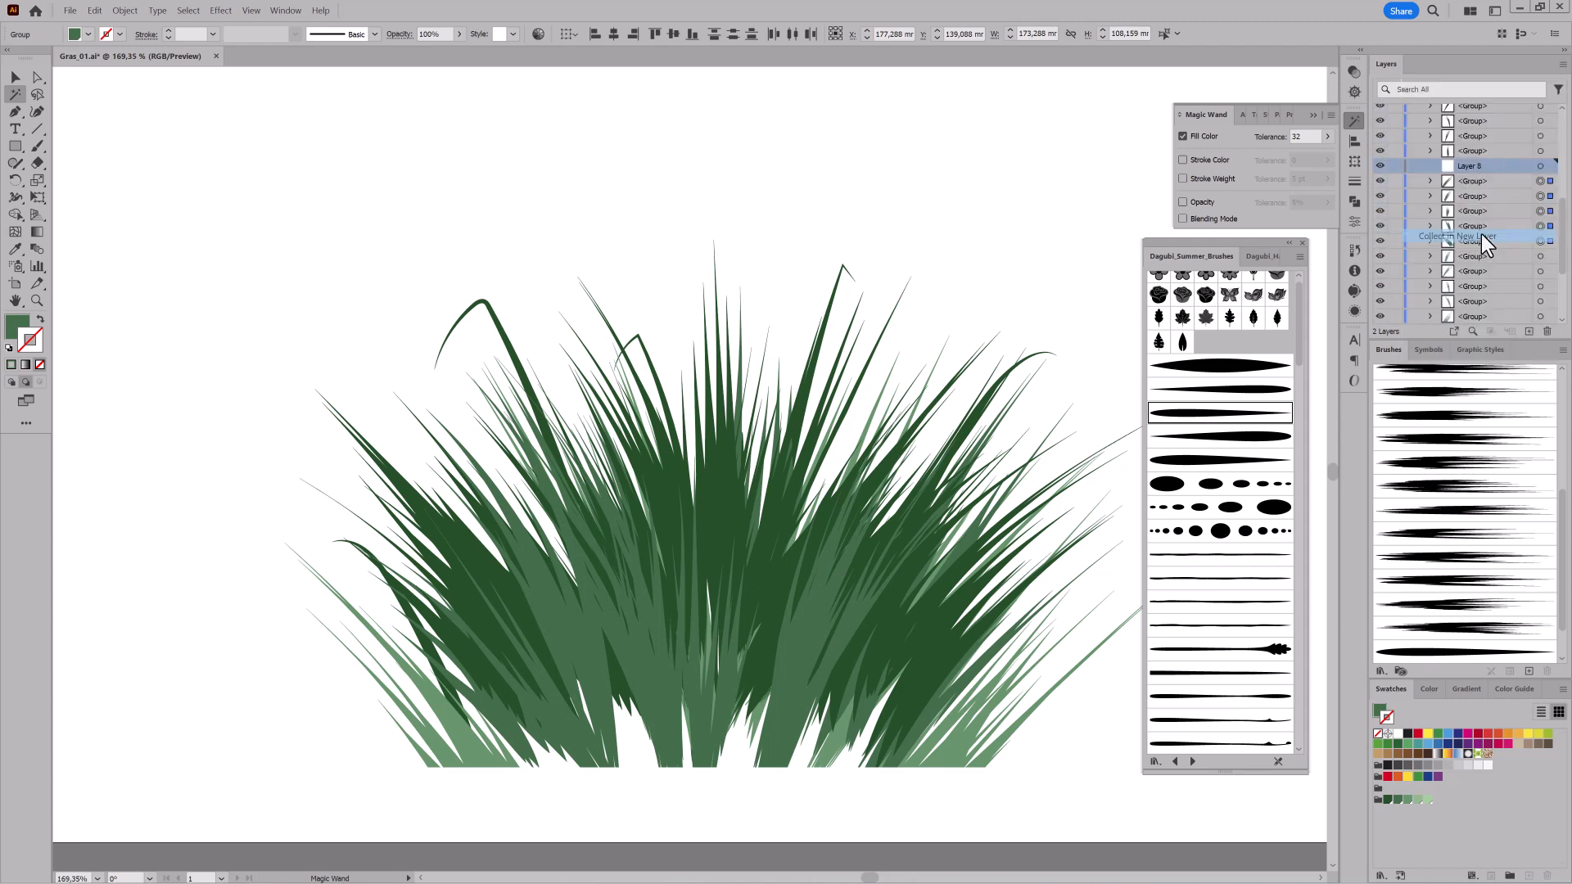
pyautogui.click(1380, 166)
pyautogui.scroll(5, 1473, 163)
pyautogui.click(1380, 151)
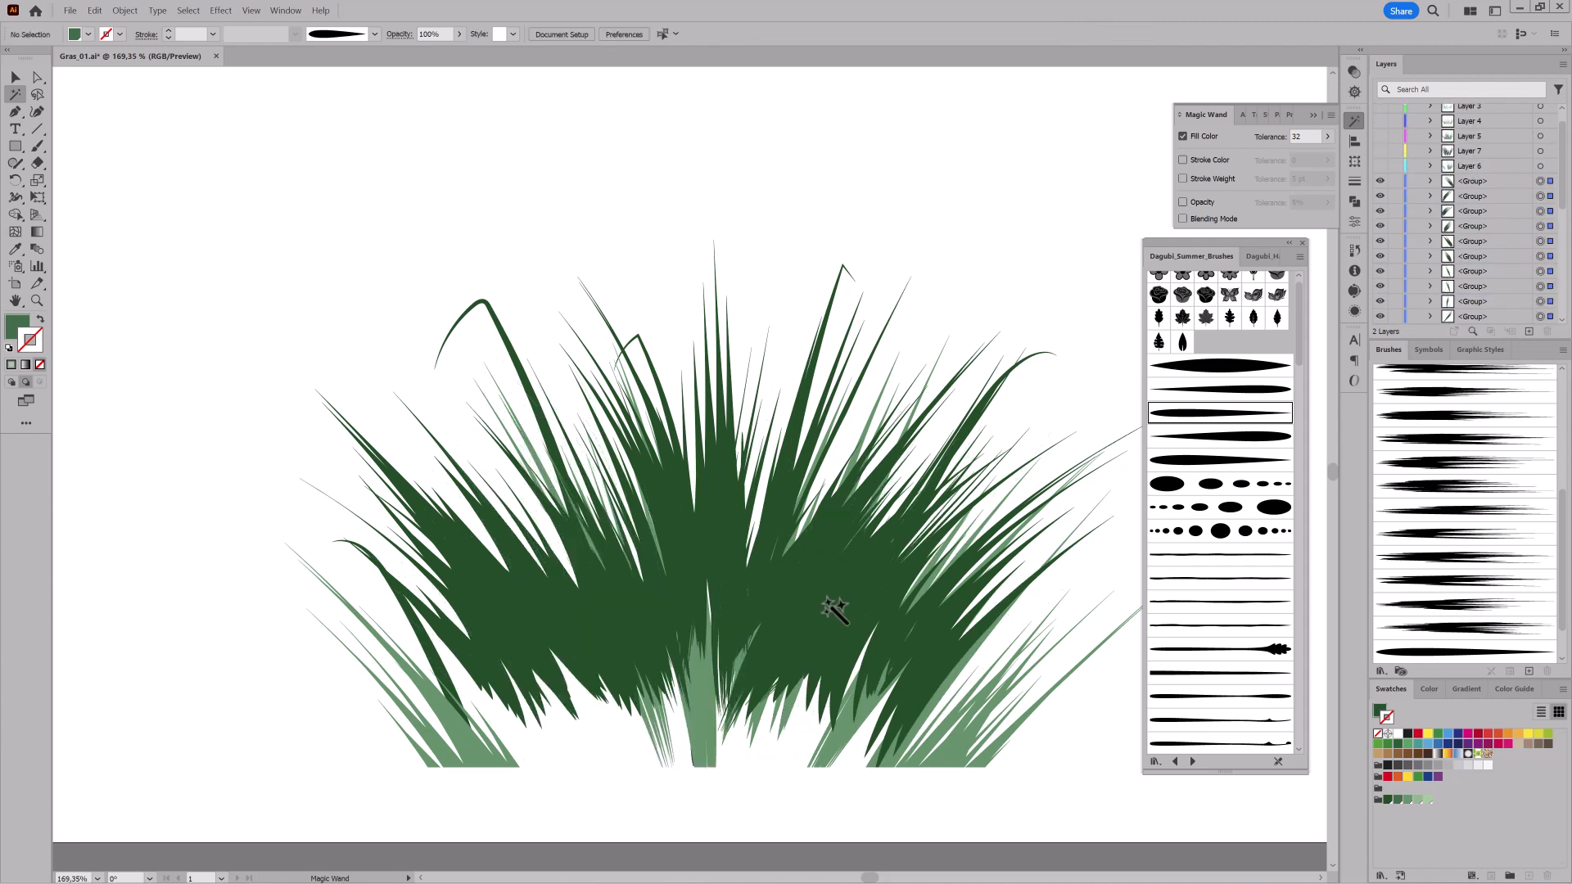
# Select all darkest green tufts by fill color, collect them in a new layer, and hide it.
pyautogui.click(830, 603)
pyautogui.scroll(-3, 1484, 209)
pyautogui.click(1563, 64)
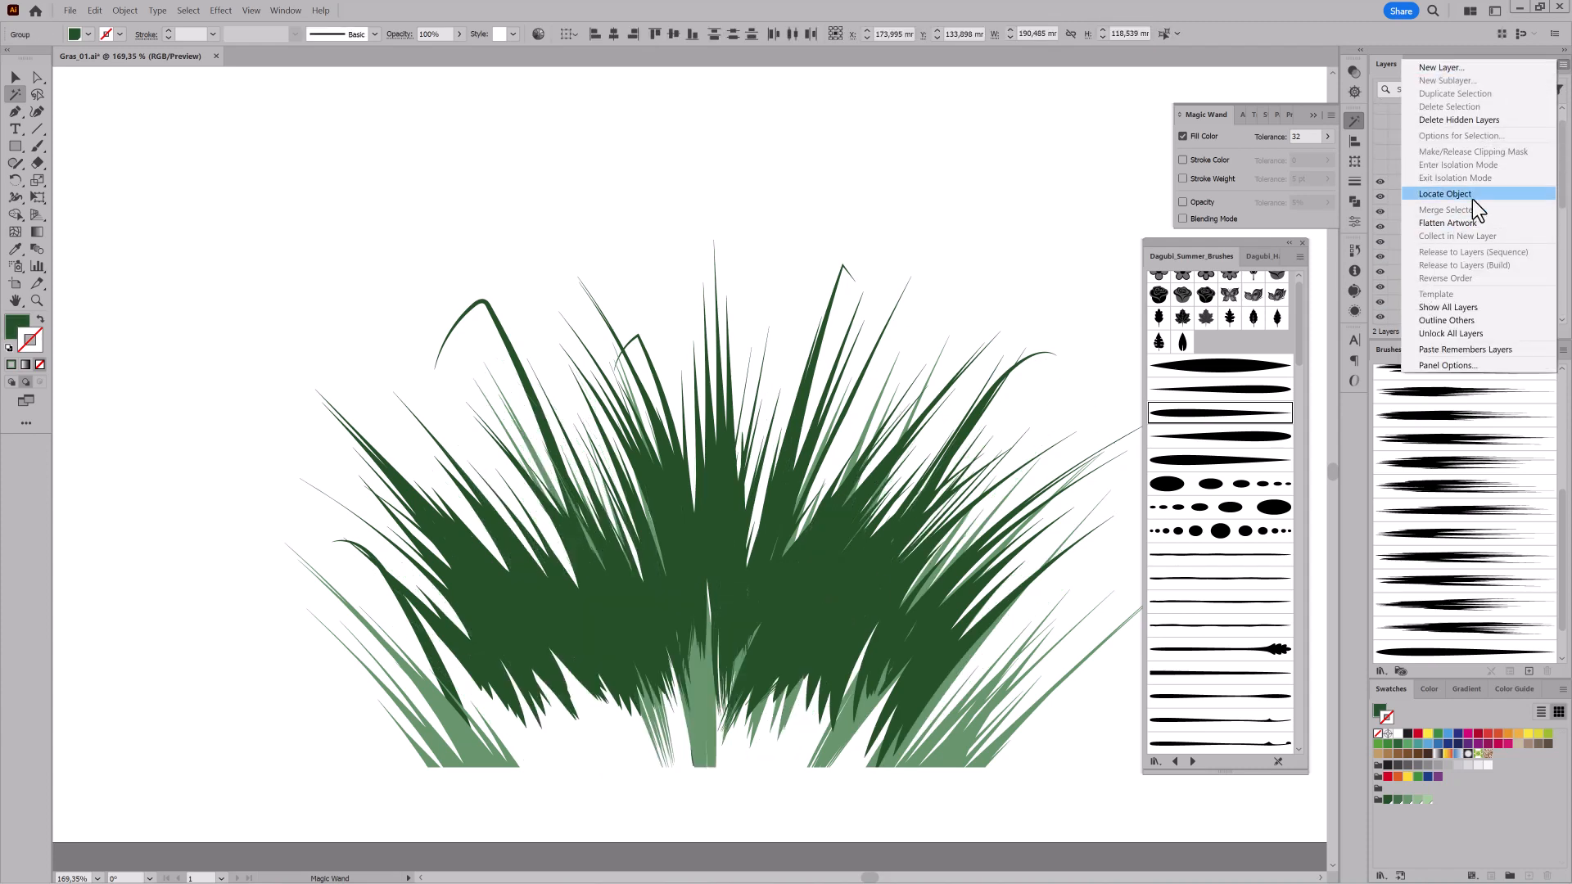
pyautogui.click(1471, 199)
pyautogui.click(1563, 64)
pyautogui.click(1474, 233)
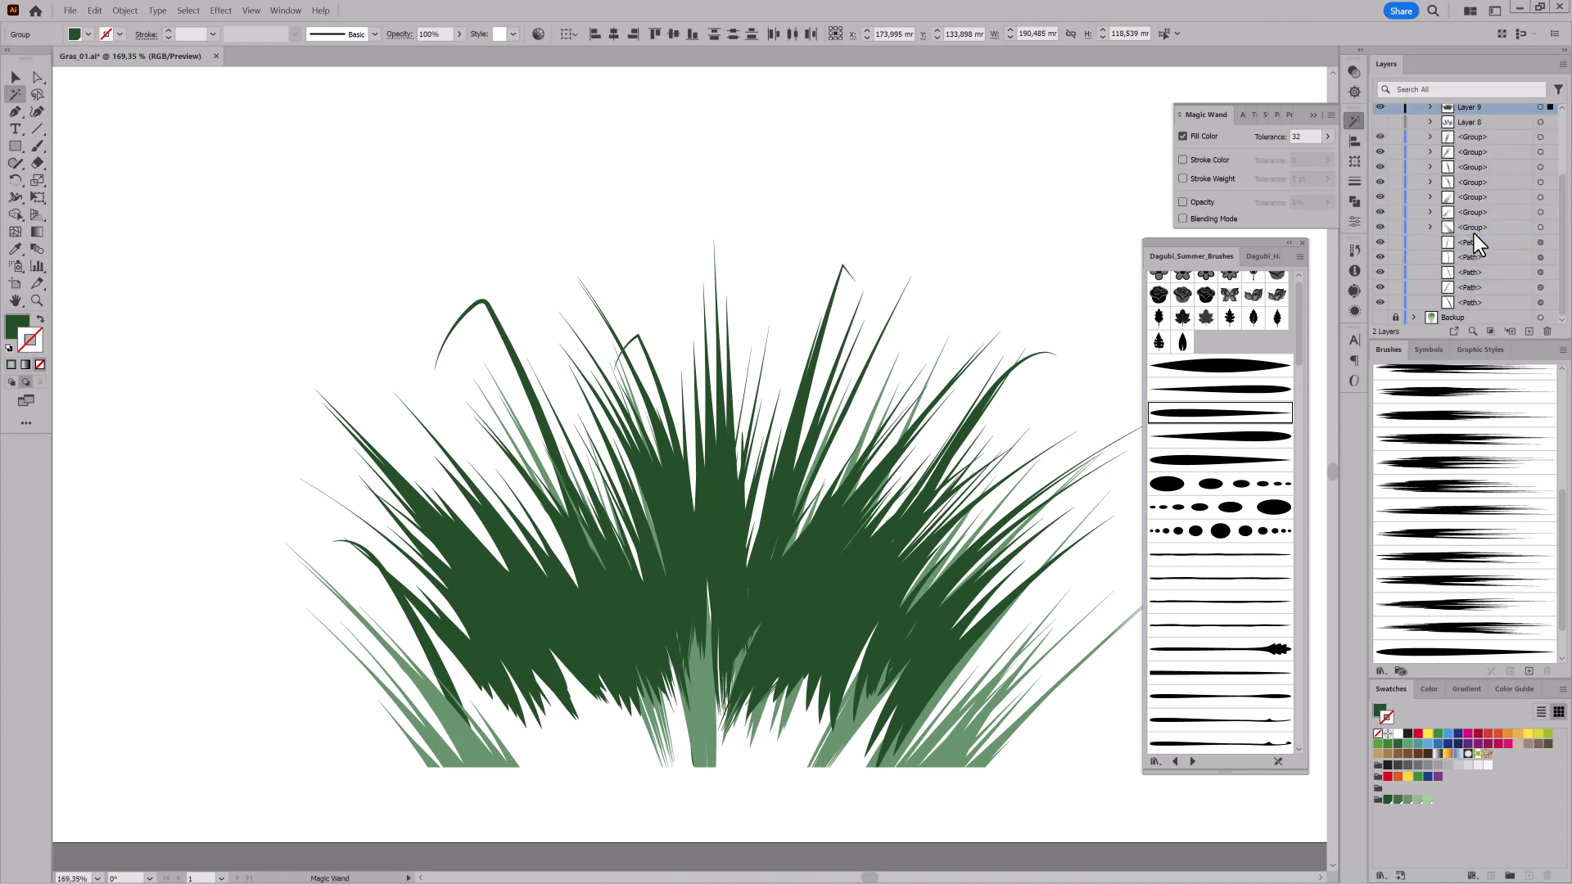
pyautogui.click(1380, 151)
# Select the remaining medium green tufts by fill color, collect them in a new layer, and show all the hidden color layers.
pyautogui.click(765, 618)
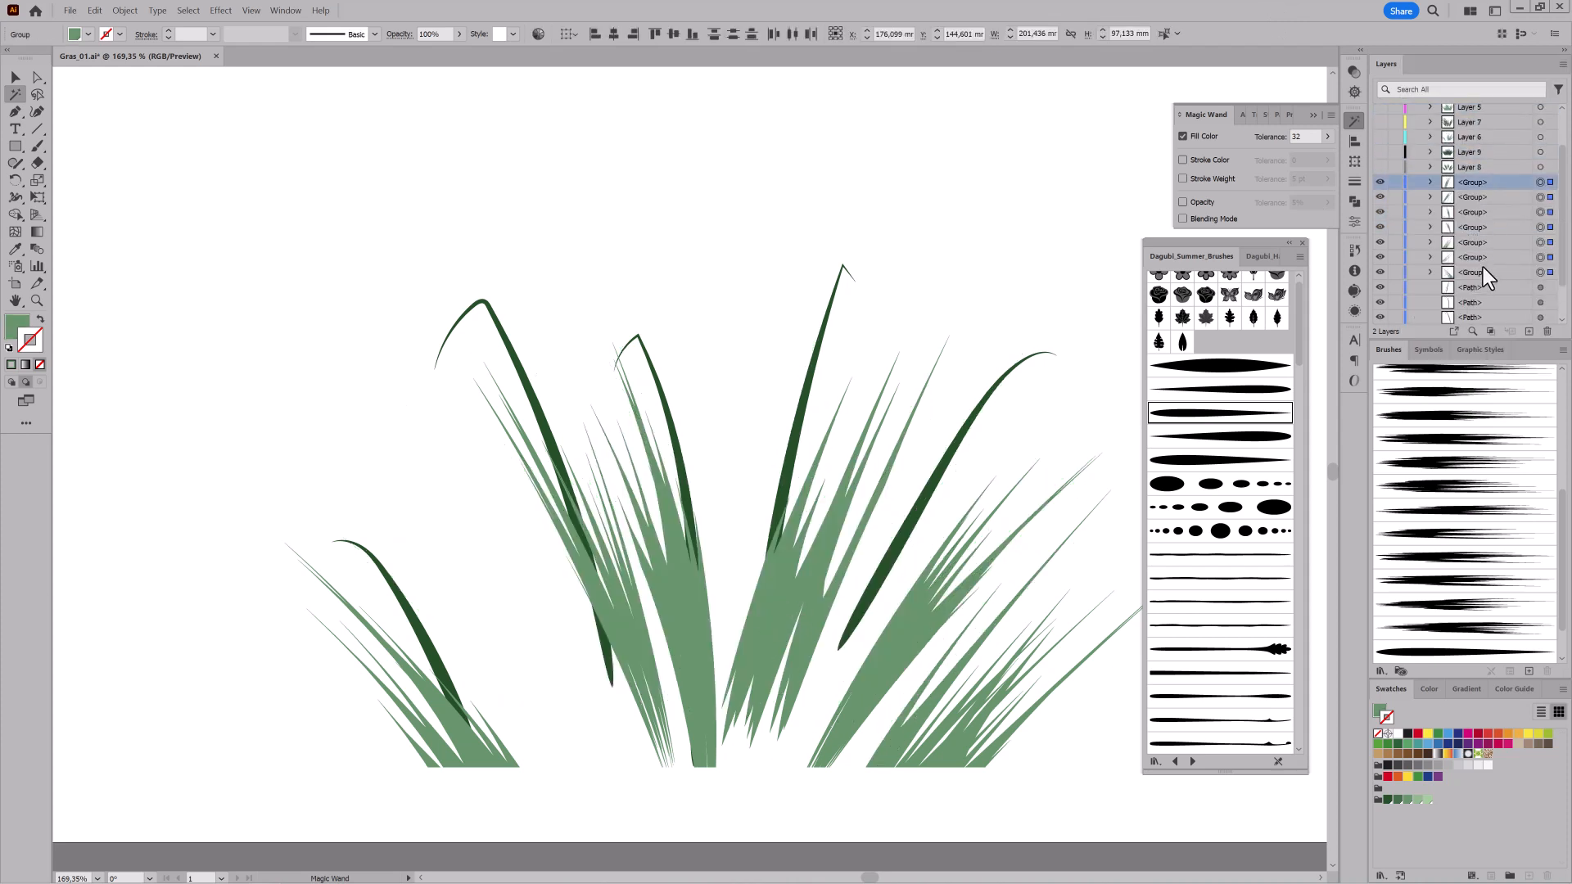
pyautogui.click(1562, 64)
pyautogui.click(1468, 235)
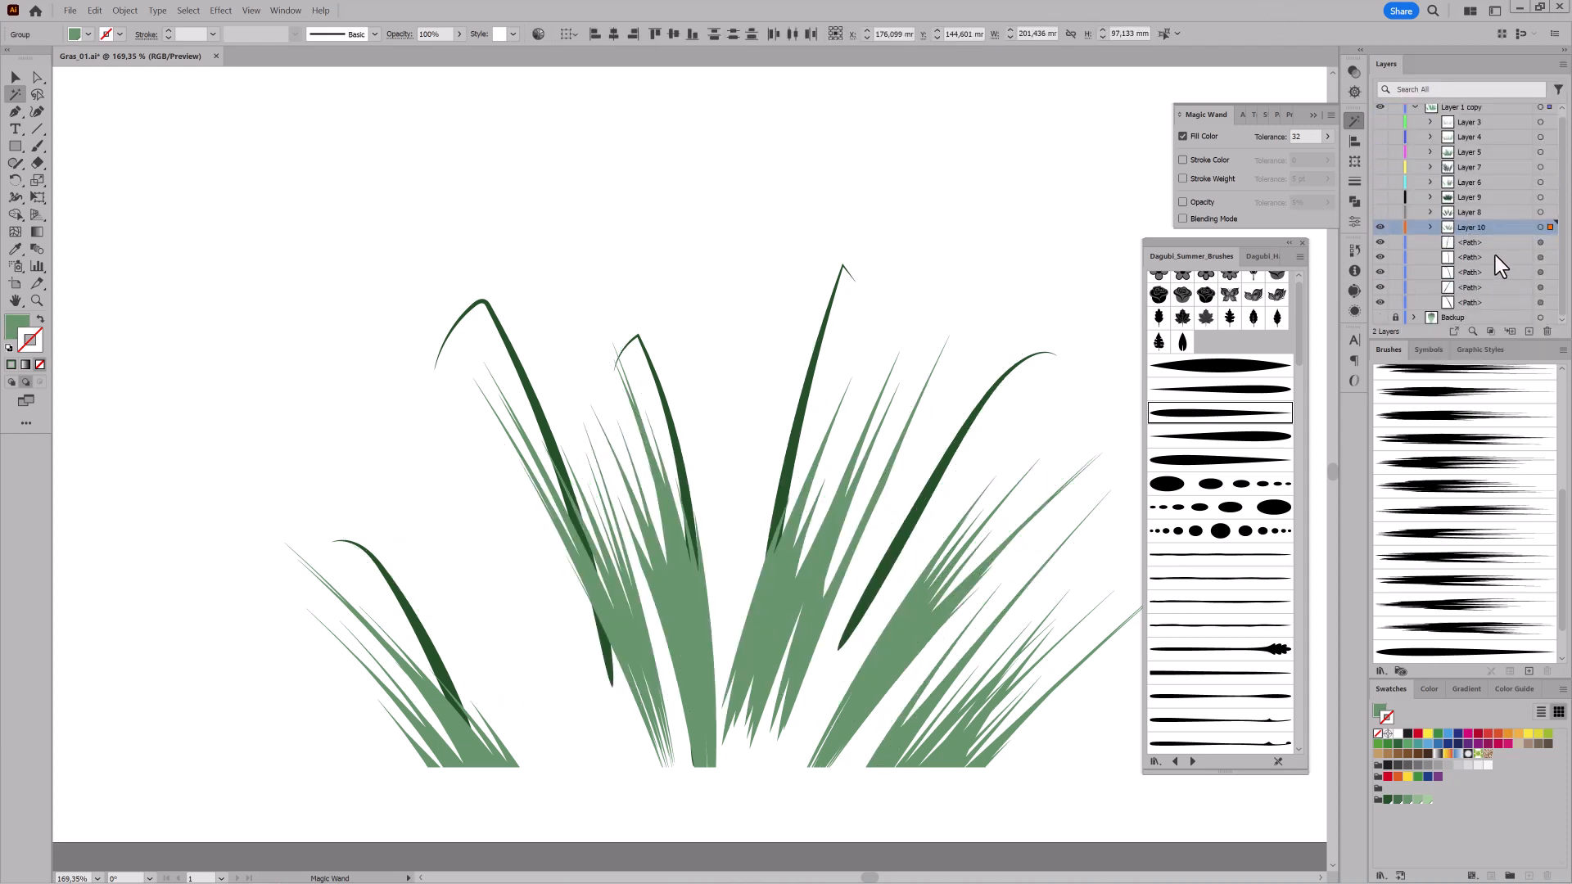
pyautogui.click(1380, 227)
pyautogui.click(1380, 226)
pyautogui.click(1381, 122)
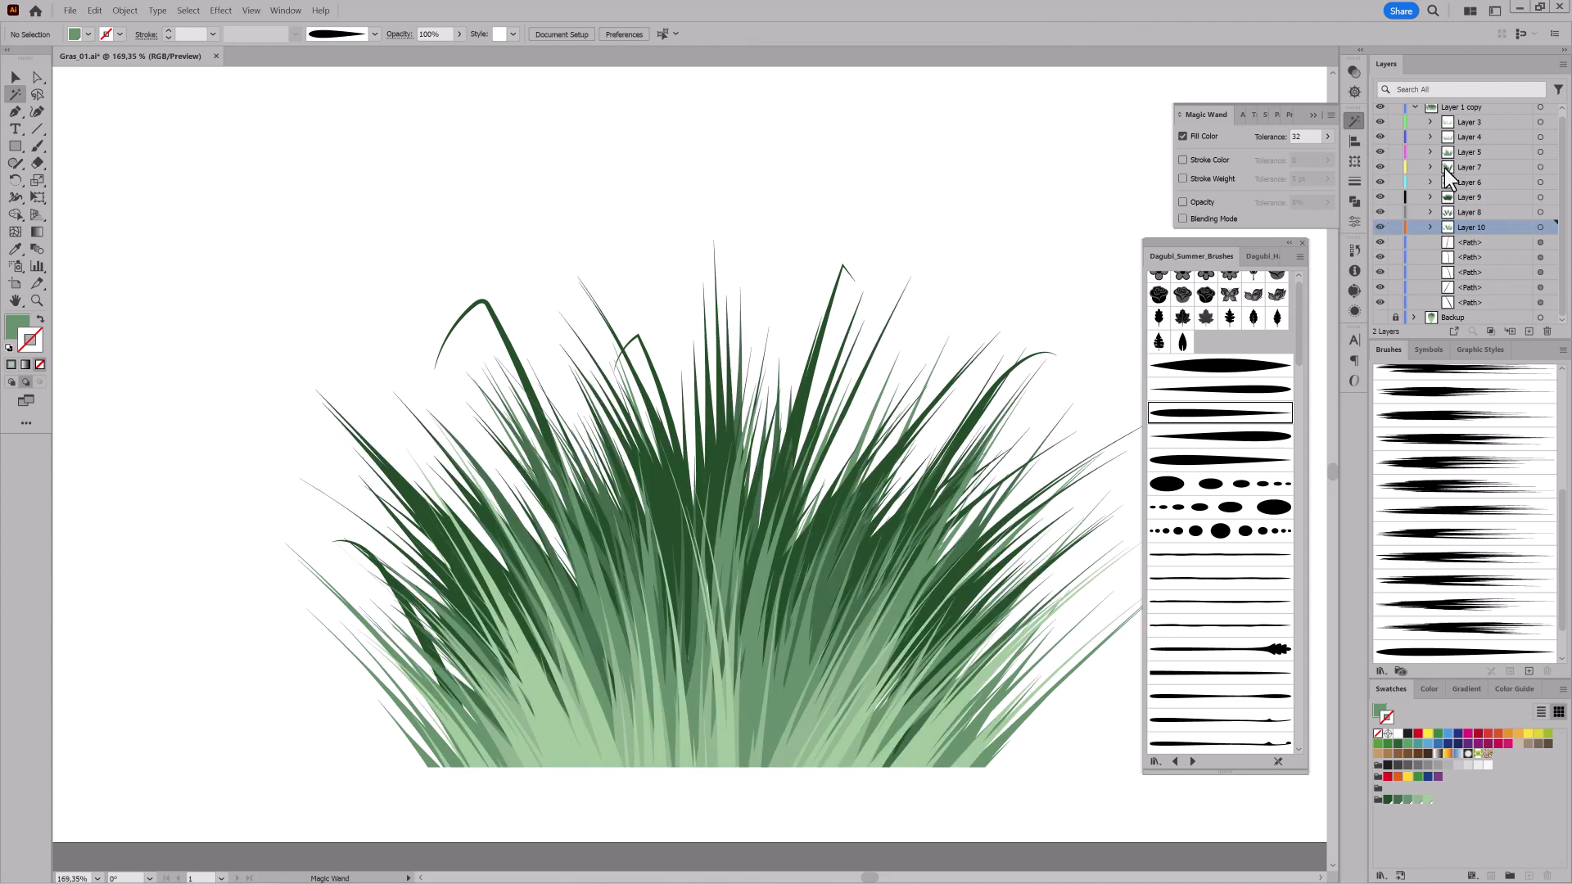
# Paint three extra blades in medium green with the Paintbrush: two bent over at the right and center, one upright at the left.
pyautogui.press('b')
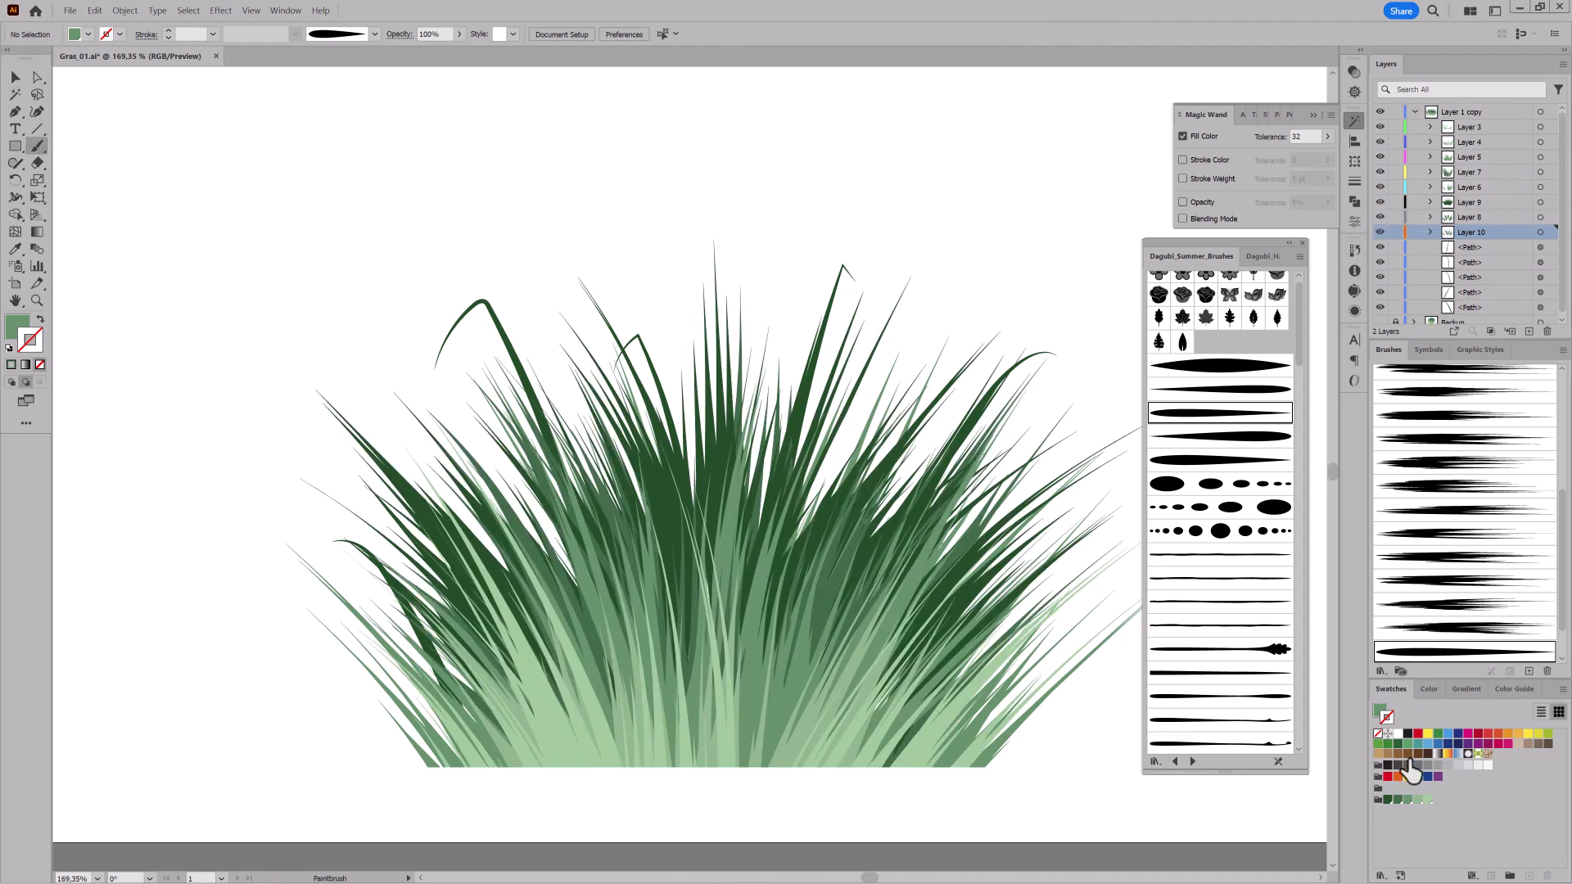
pyautogui.click(1414, 799)
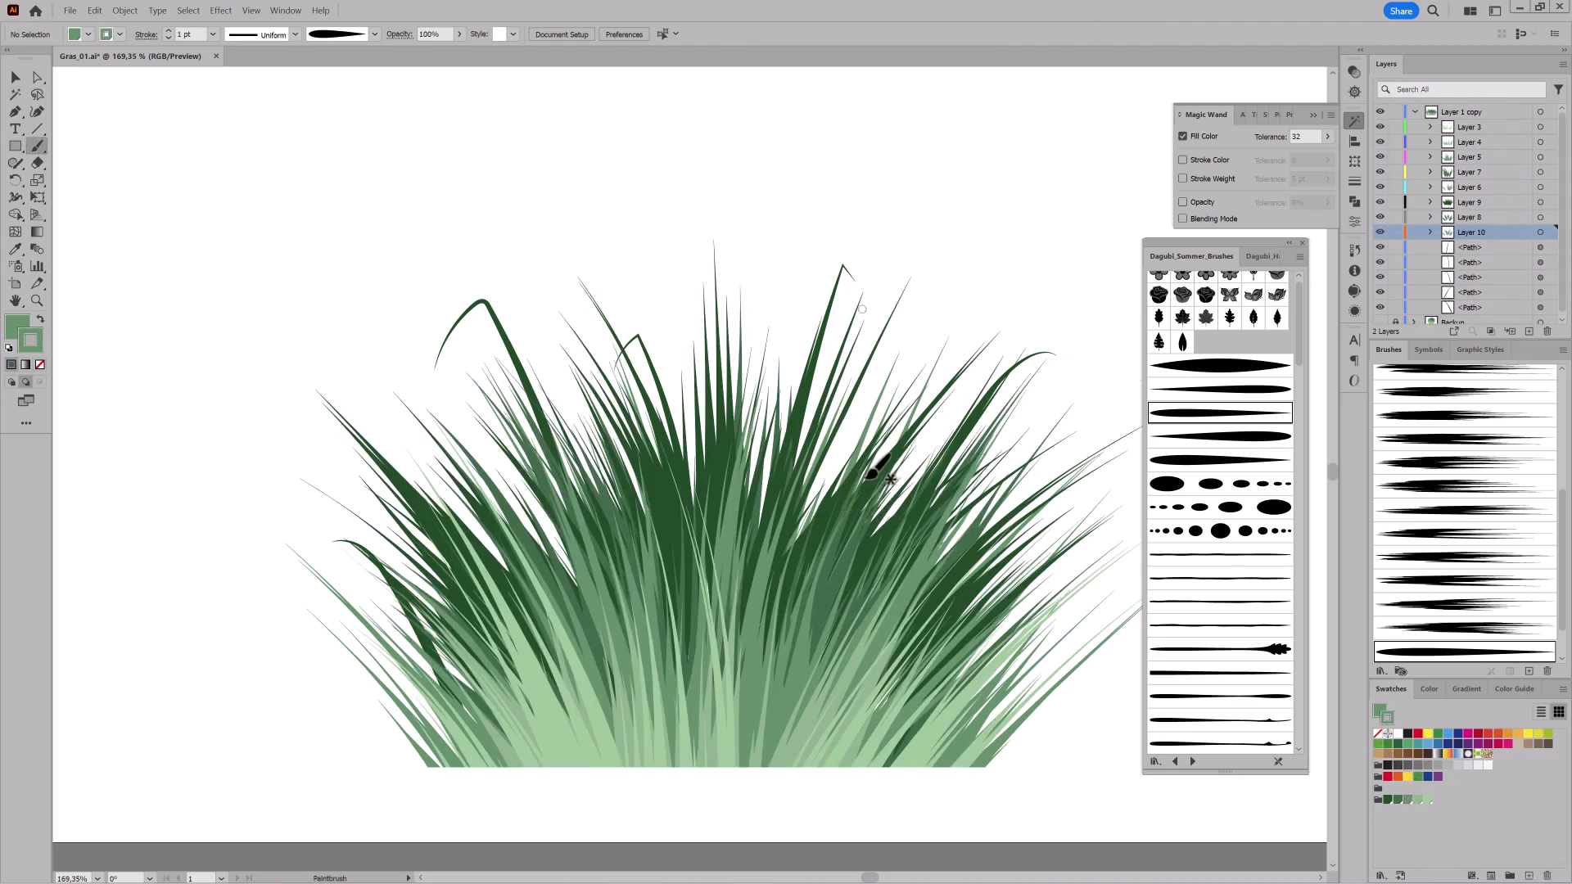
pyautogui.moveTo(912, 380); pyautogui.dragTo(959, 418)
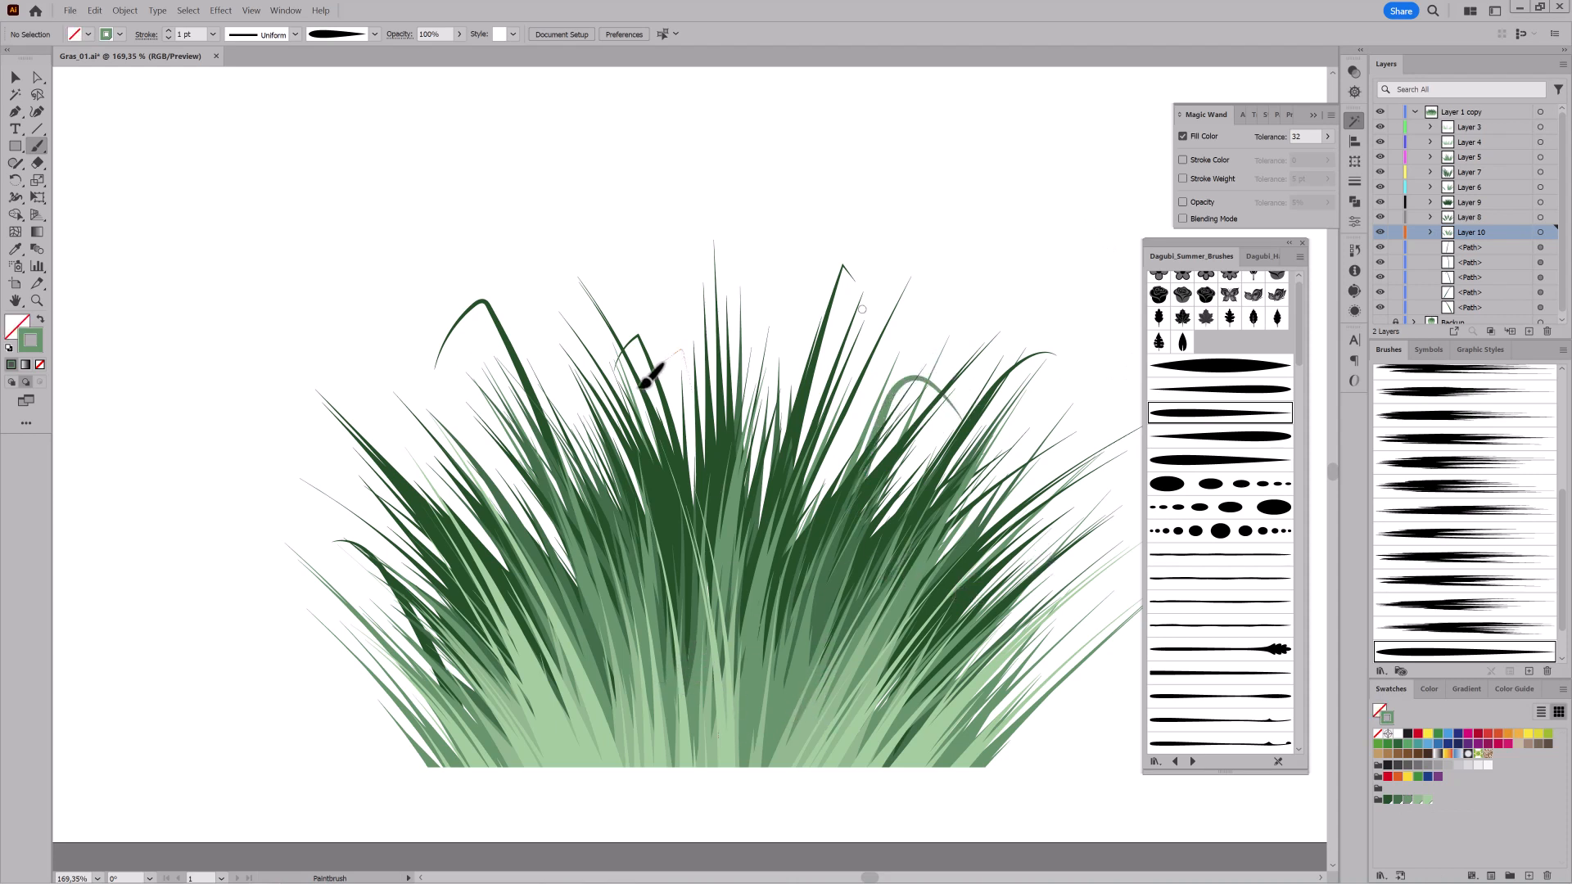
pyautogui.moveTo(644, 383); pyautogui.dragTo(633, 387)
pyautogui.moveTo(495, 565); pyautogui.dragTo(449, 376)
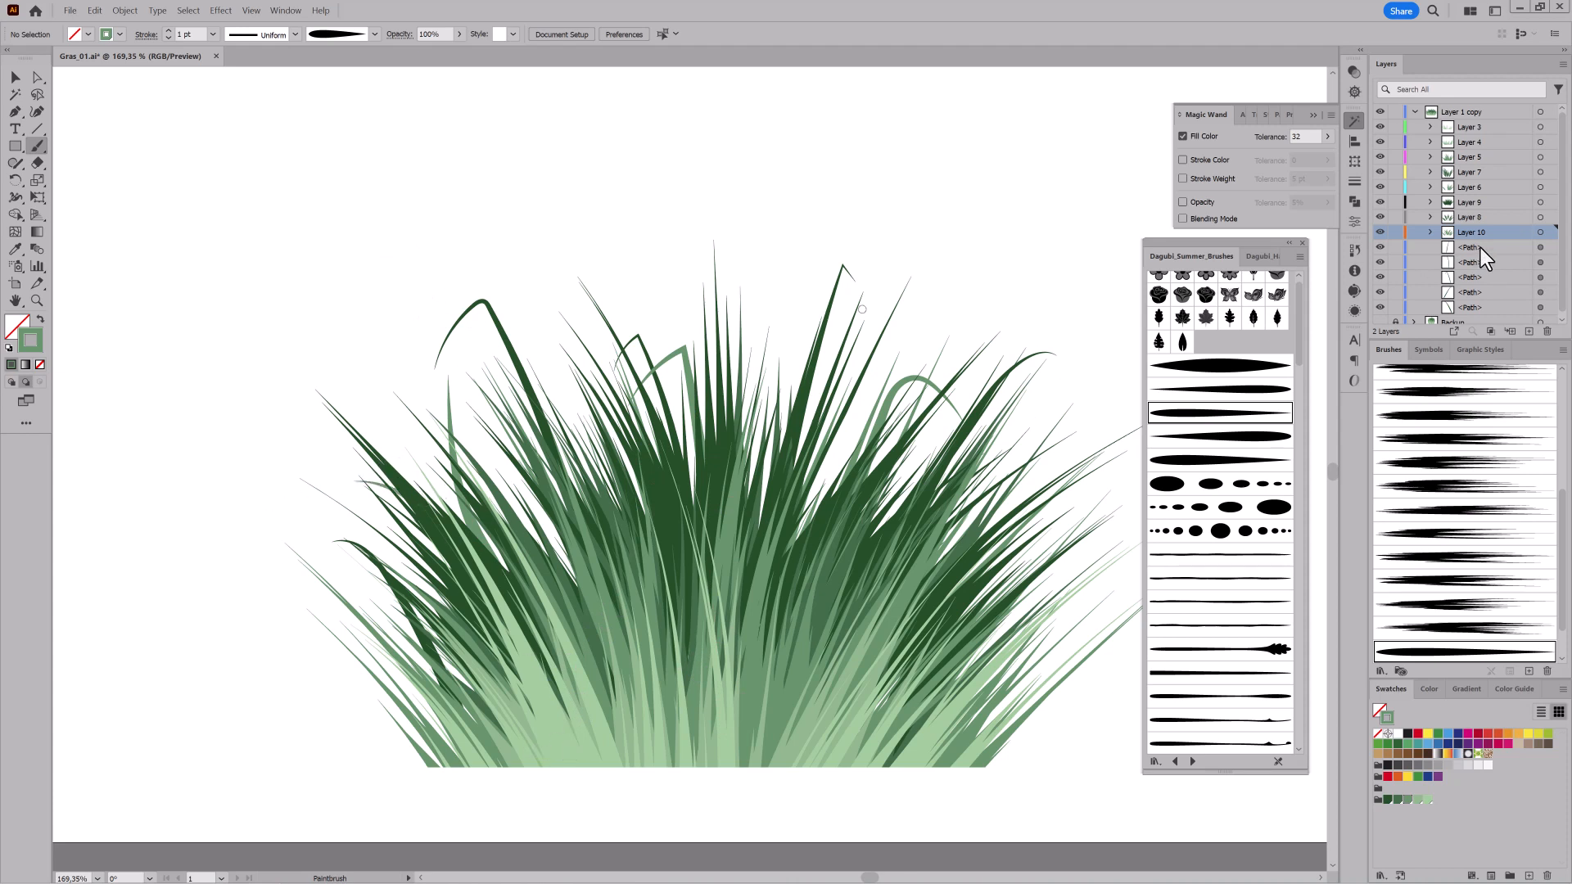
# Collect the newly painted medium green blade paths in their own new layer and place it between Layer 7 and Layer 6.
pyautogui.click(1430, 231)
pyautogui.scroll(-3, 1488, 249)
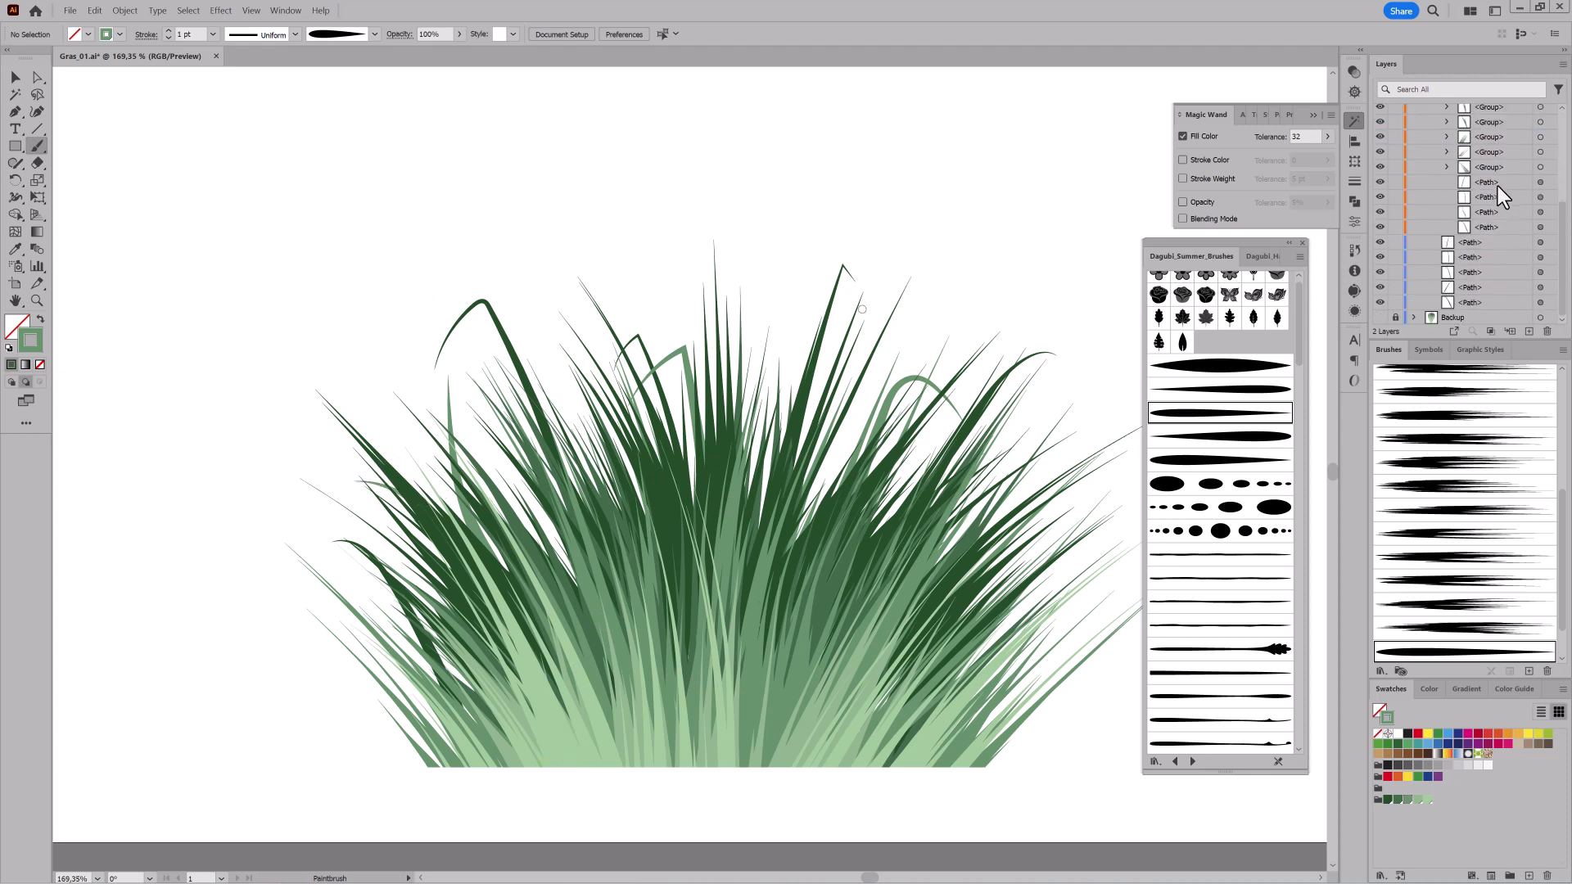
pyautogui.click(1497, 184)
pyautogui.keyDown('shift'); pyautogui.click(1498, 231); pyautogui.keyUp('shift')
pyautogui.scroll(4, 1498, 234)
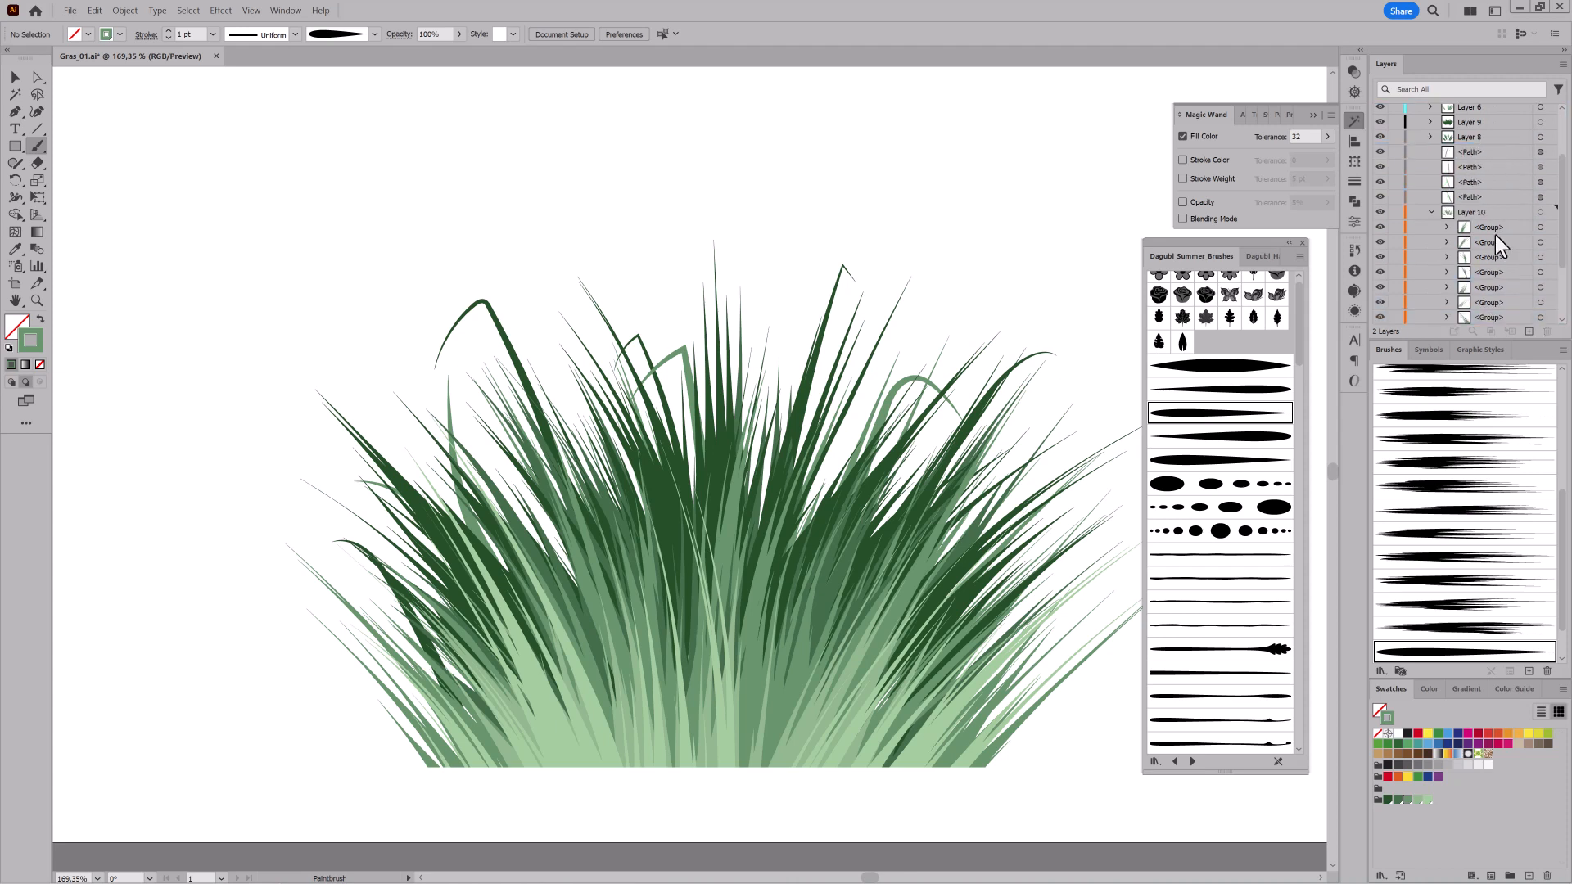
pyautogui.click(1563, 64)
pyautogui.click(1473, 233)
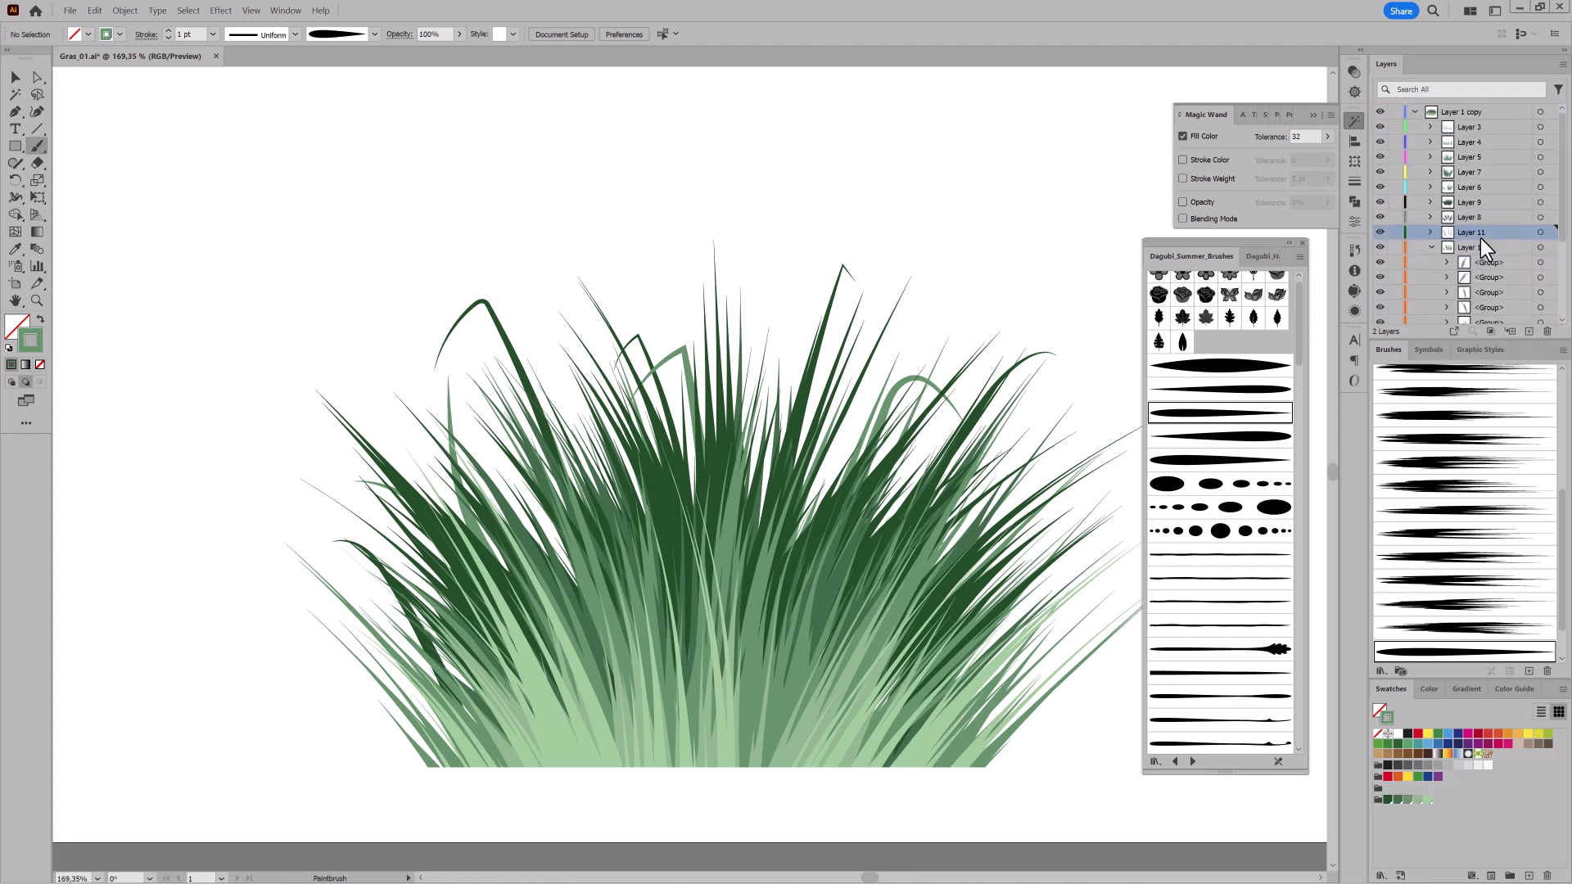
pyautogui.moveTo(1487, 212); pyautogui.dragTo(1492, 158)
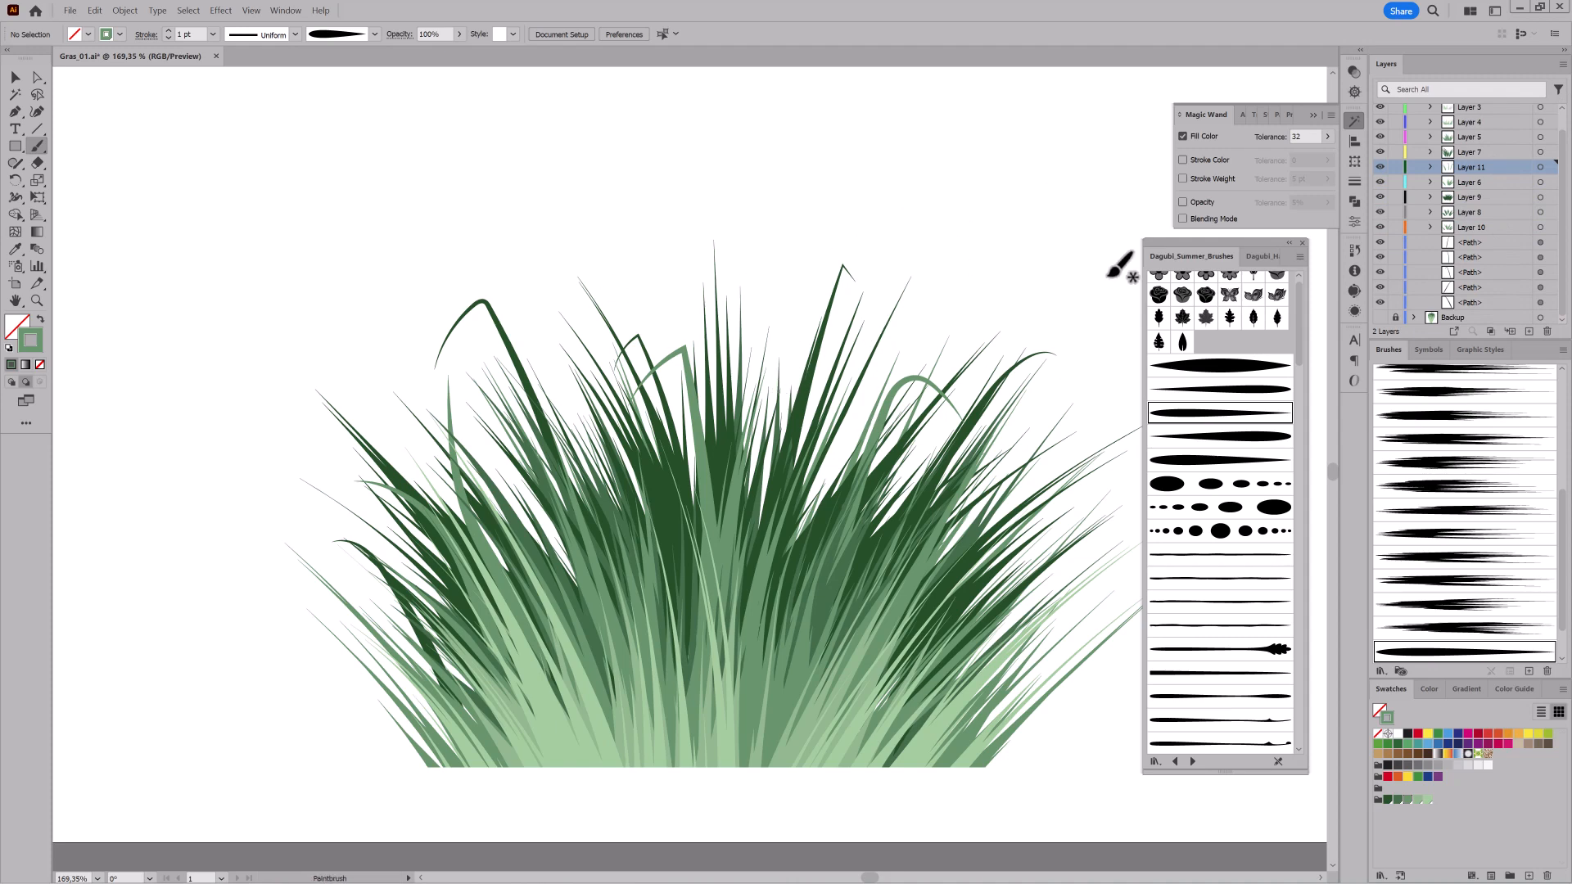
# Paint three leaves at the tip of a tall blade right of center in darkest green, using the symmetrical tapered brush with a 0.3 pt stroke.
pyautogui.moveTo(893, 271); pyautogui.dragTo(1012, 312)
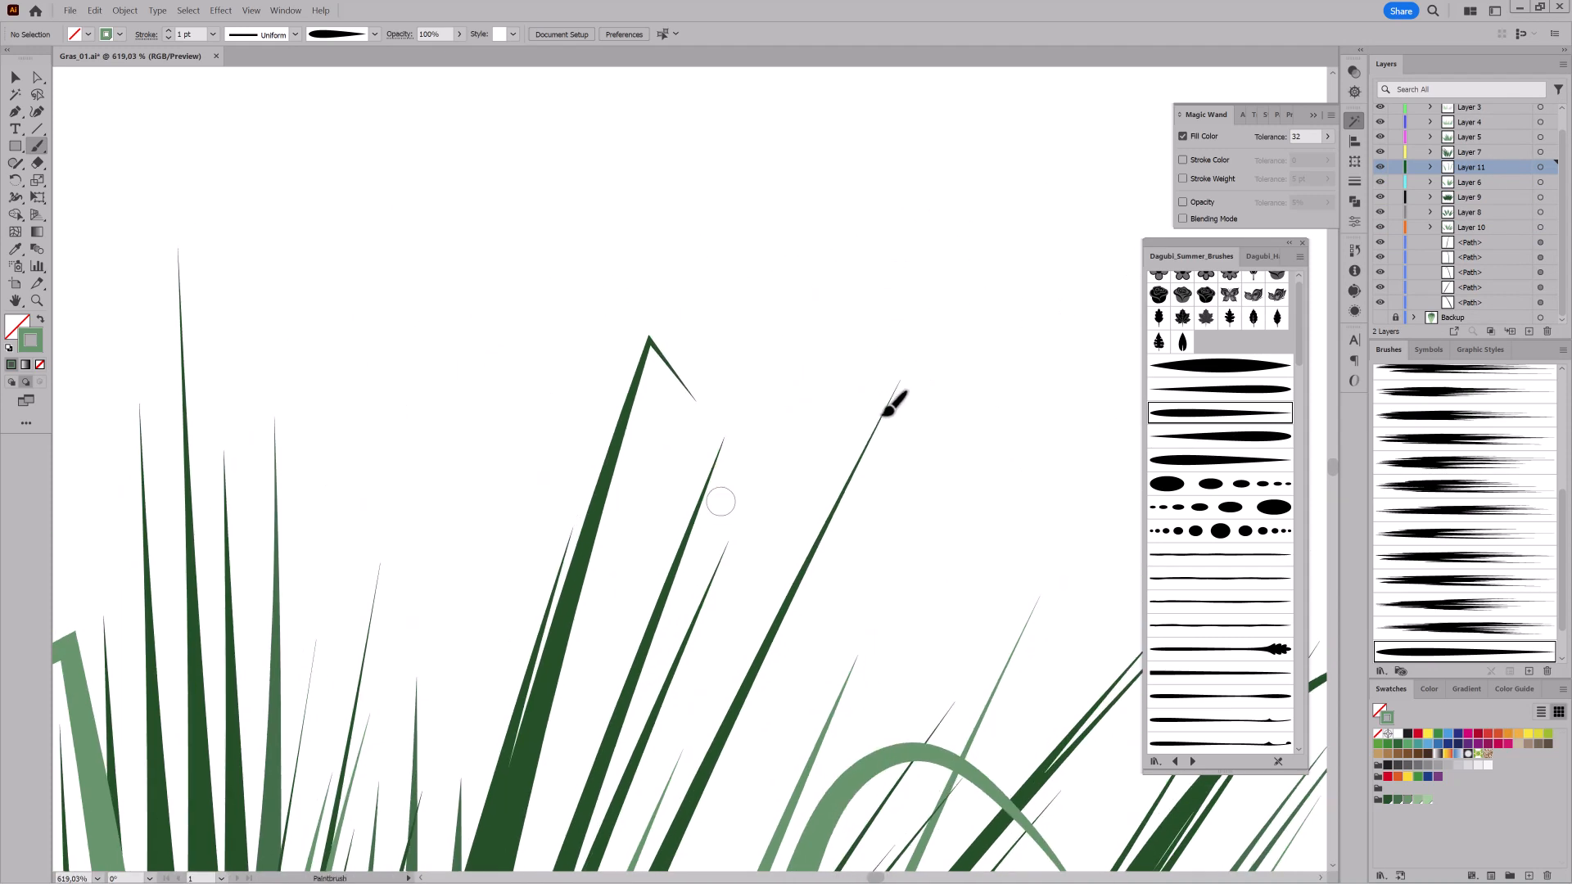
pyautogui.moveTo(883, 413); pyautogui.dragTo(942, 321)
pyautogui.click(1386, 799)
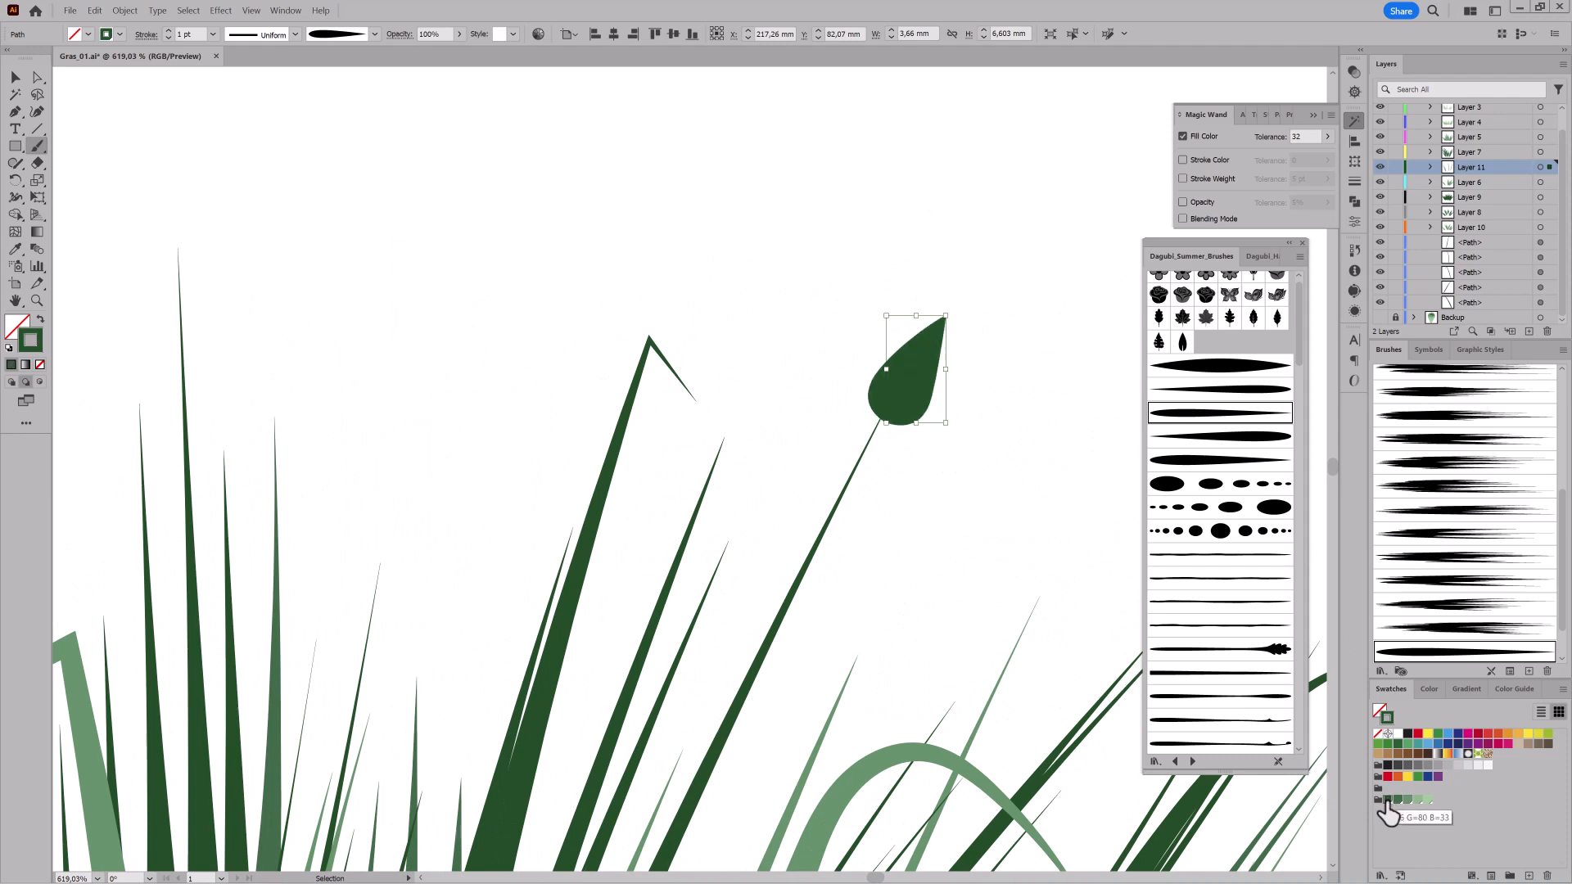
pyautogui.hotkey('ctrl', 'shift', 'a')
pyautogui.click(1220, 365)
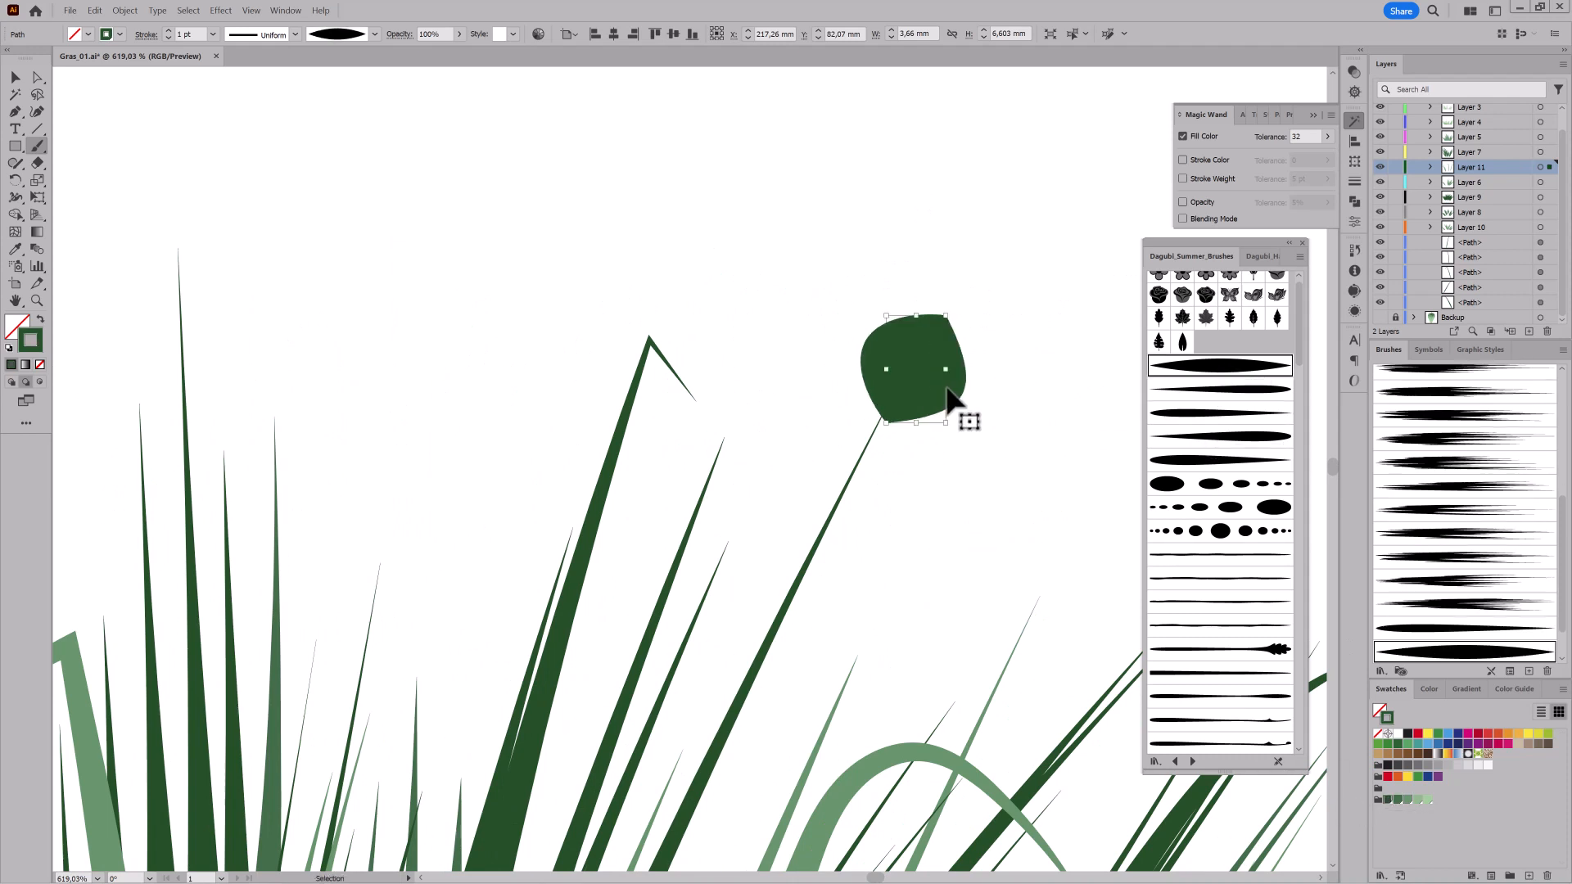
pyautogui.click(168, 38)
pyautogui.click(168, 39)
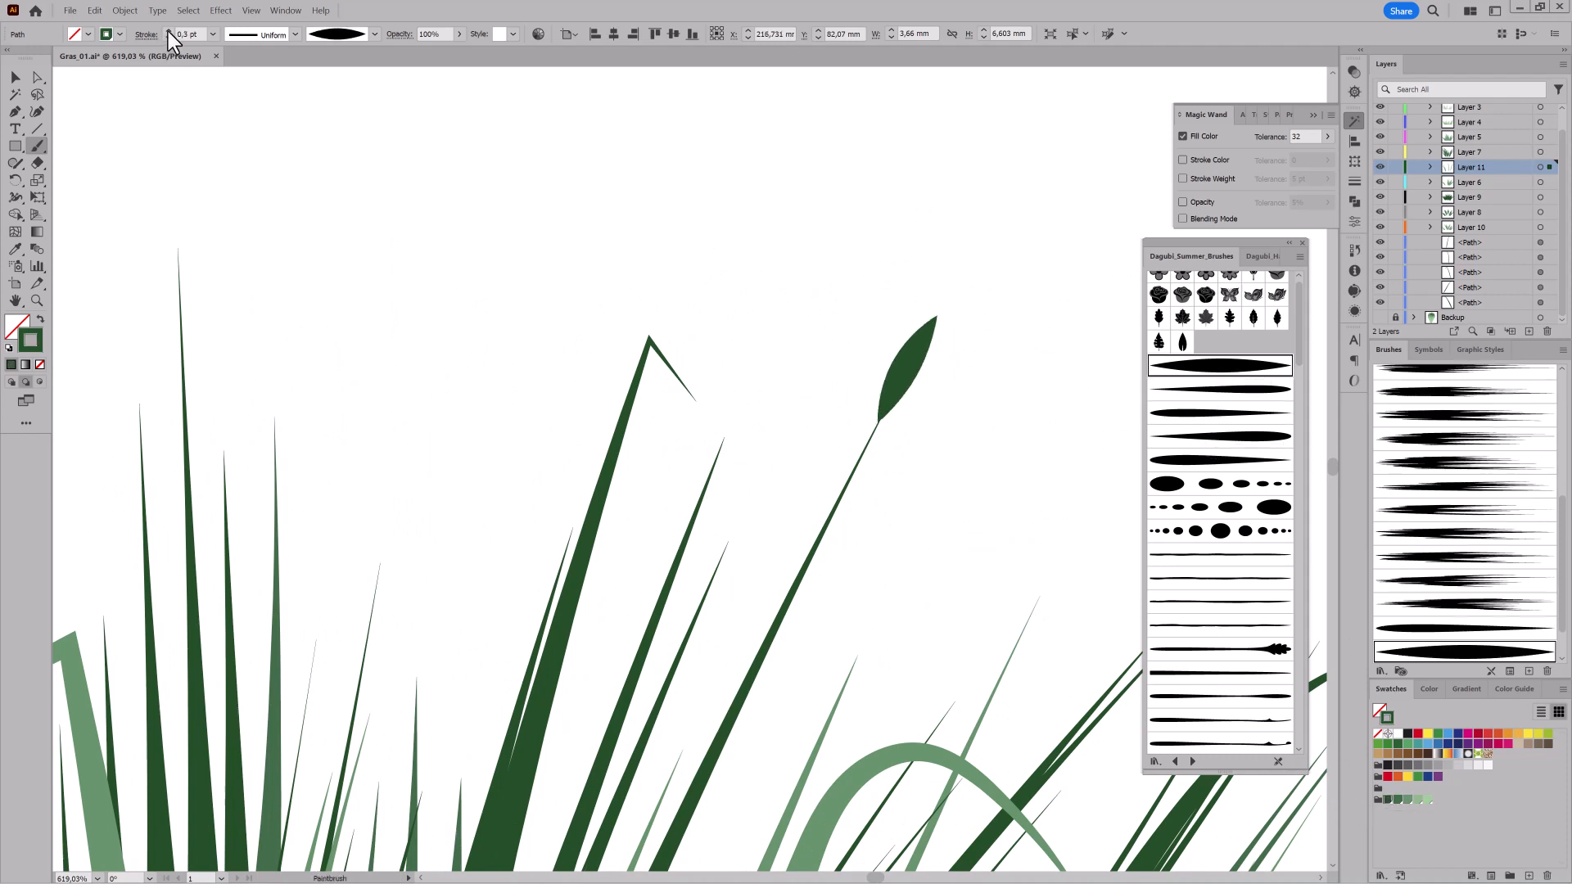
pyautogui.hotkey('ctrl', 'shift', 'a')
pyautogui.moveTo(938, 410); pyautogui.dragTo(945, 397)
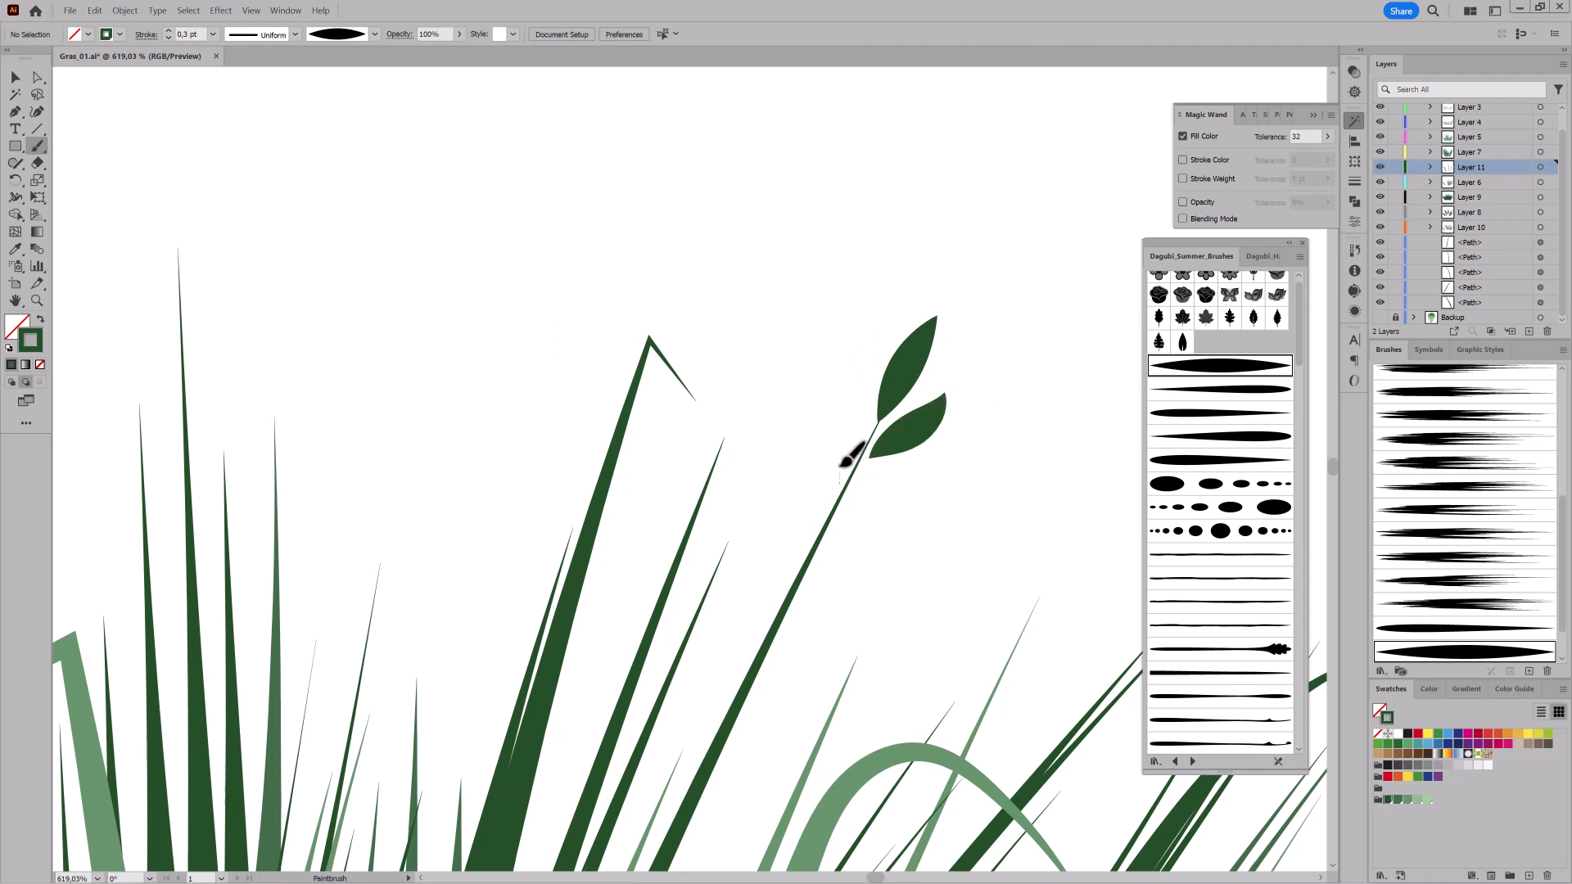
pyautogui.moveTo(841, 483); pyautogui.dragTo(825, 406)
# Paint three dark green leaves around the tip of the tallest central blade, redoing the left one.
pyautogui.moveTo(792, 616)
pyautogui.mouseDown()
pyautogui.moveTo(680, 453)
pyautogui.moveTo(168, 308)
pyautogui.mouseUp()
pyautogui.moveTo(715, 554)
pyautogui.mouseDown()
pyautogui.moveTo(735, 305)
pyautogui.moveTo(803, 497)
pyautogui.mouseUp()
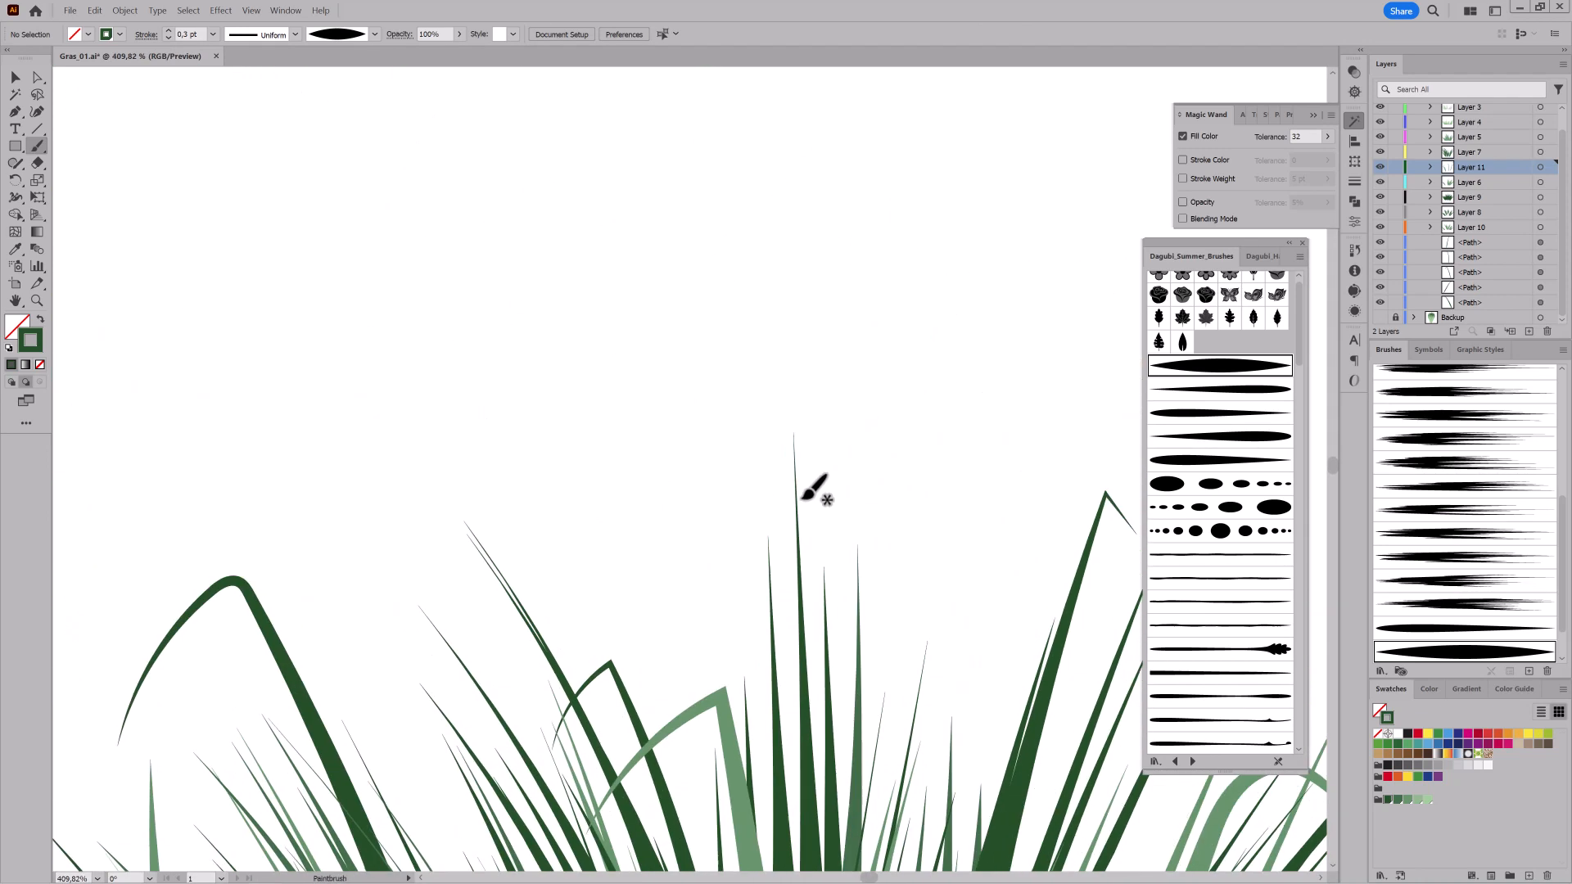
pyautogui.moveTo(795, 440); pyautogui.dragTo(801, 385)
pyautogui.moveTo(810, 520); pyautogui.dragTo(850, 461)
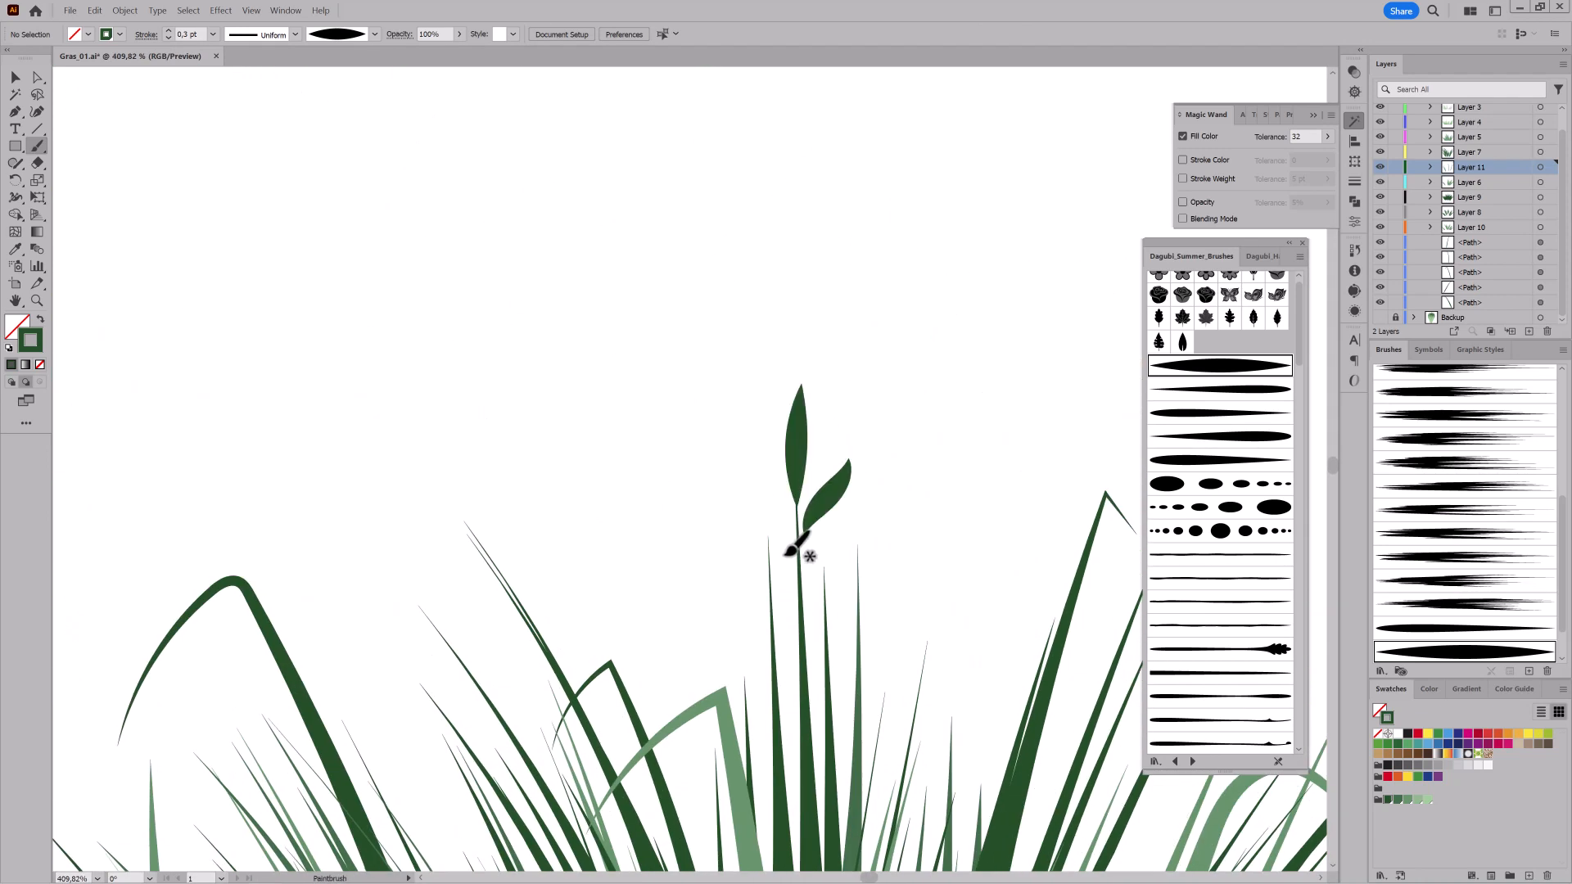
pyautogui.moveTo(800, 546); pyautogui.dragTo(761, 477)
pyautogui.hotkey('ctrl', 'z')
pyautogui.moveTo(802, 531); pyautogui.dragTo(737, 471)
# Paint two dark green leaves at the tip of a long blade on the clump's upper left side.
pyautogui.moveTo(385, 780)
pyautogui.mouseDown()
pyautogui.moveTo(561, 554)
pyautogui.moveTo(813, 509)
pyautogui.mouseUp()
pyautogui.moveTo(693, 440); pyautogui.dragTo(613, 353)
pyautogui.moveTo(727, 479); pyautogui.dragTo(639, 430)
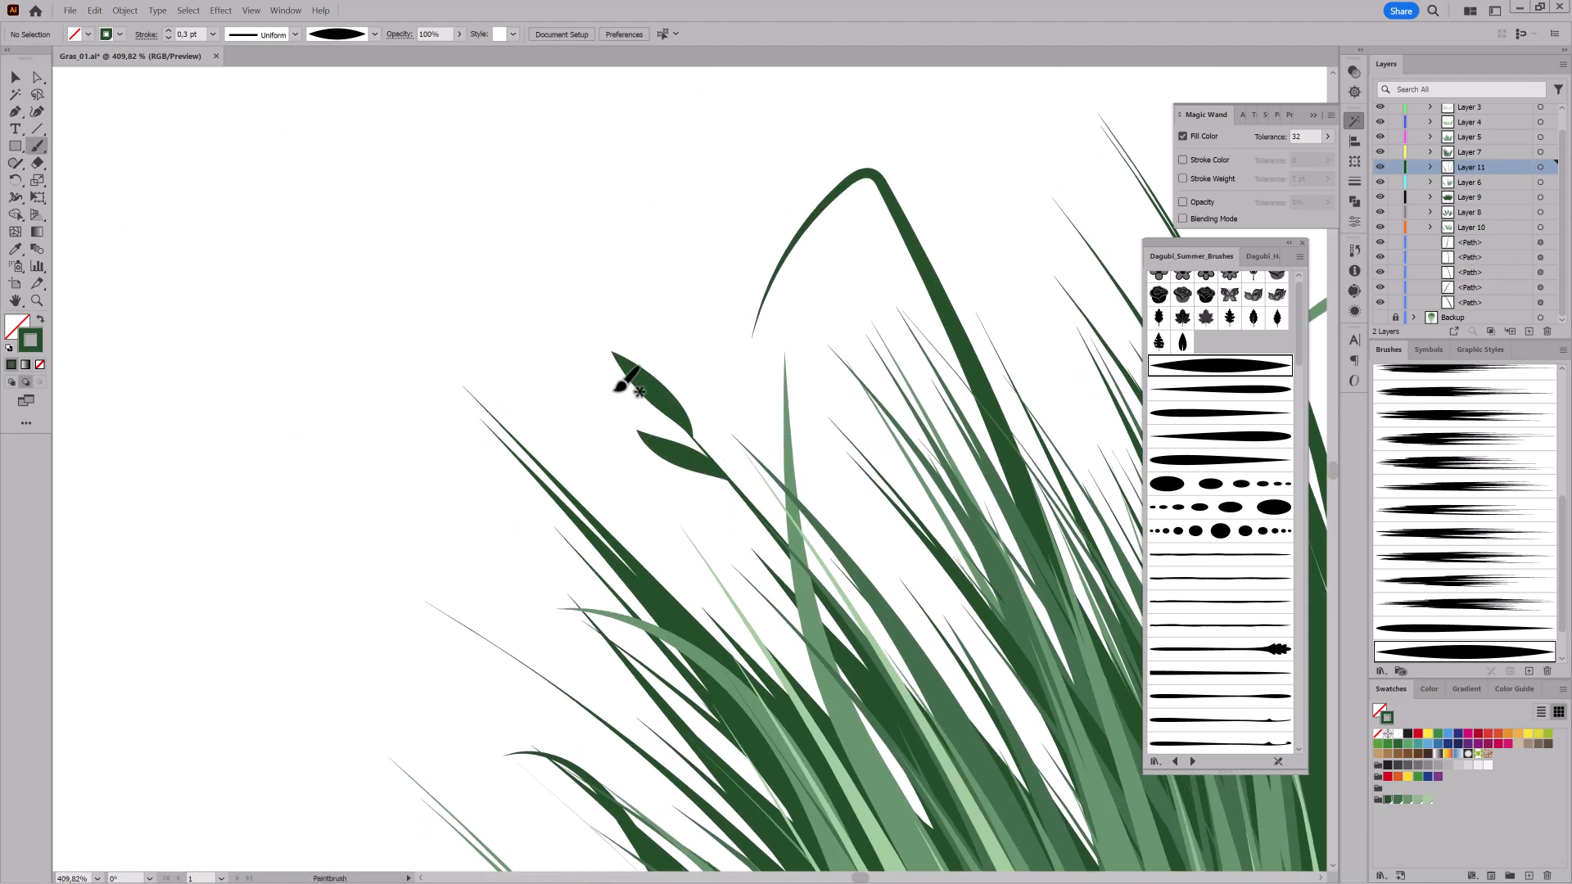
# Paint three dark green leaves at the tip of the long blade reaching out on the clump's right side.
pyautogui.moveTo(786, 586); pyautogui.dragTo(598, 593)
pyautogui.moveTo(835, 631)
pyautogui.mouseDown()
pyautogui.moveTo(906, 292)
pyautogui.moveTo(1002, 208)
pyautogui.mouseUp()
pyautogui.moveTo(846, 282)
pyautogui.mouseDown()
pyautogui.moveTo(861, 219)
pyautogui.moveTo(930, 303)
pyautogui.mouseUp()
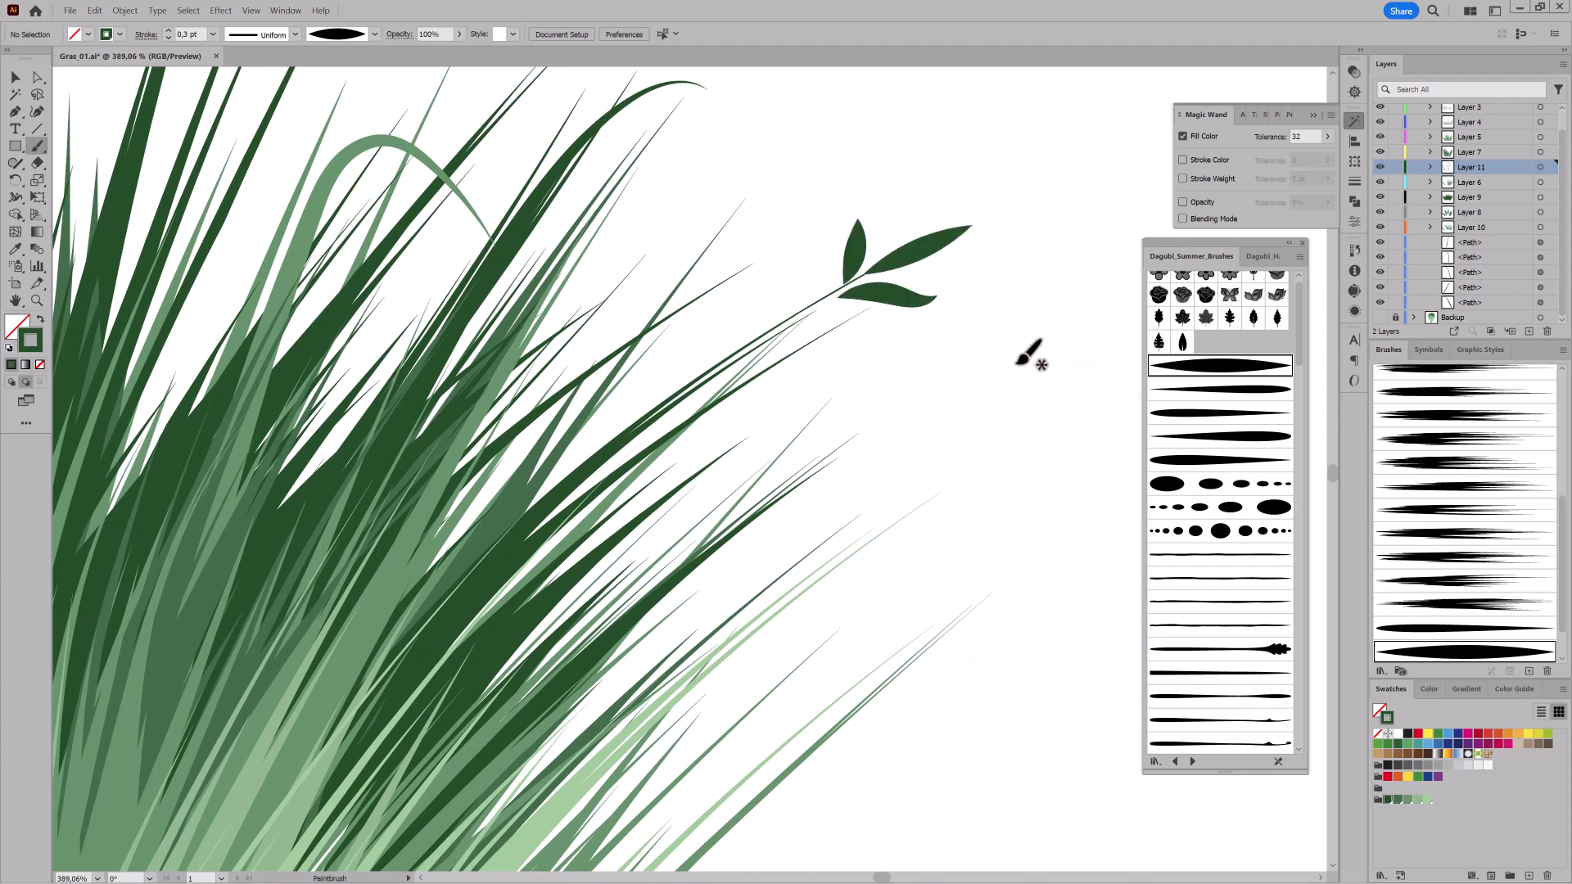
pyautogui.moveTo(967, 534); pyautogui.dragTo(873, 519)
pyautogui.moveTo(573, 380)
pyautogui.mouseDown()
pyautogui.moveTo(881, 492)
pyautogui.moveTo(982, 491)
pyautogui.mouseUp()
pyautogui.moveTo(368, 583); pyautogui.dragTo(631, 490)
pyautogui.moveTo(822, 547); pyautogui.dragTo(704, 435)
pyautogui.scroll(-2, 704, 434)
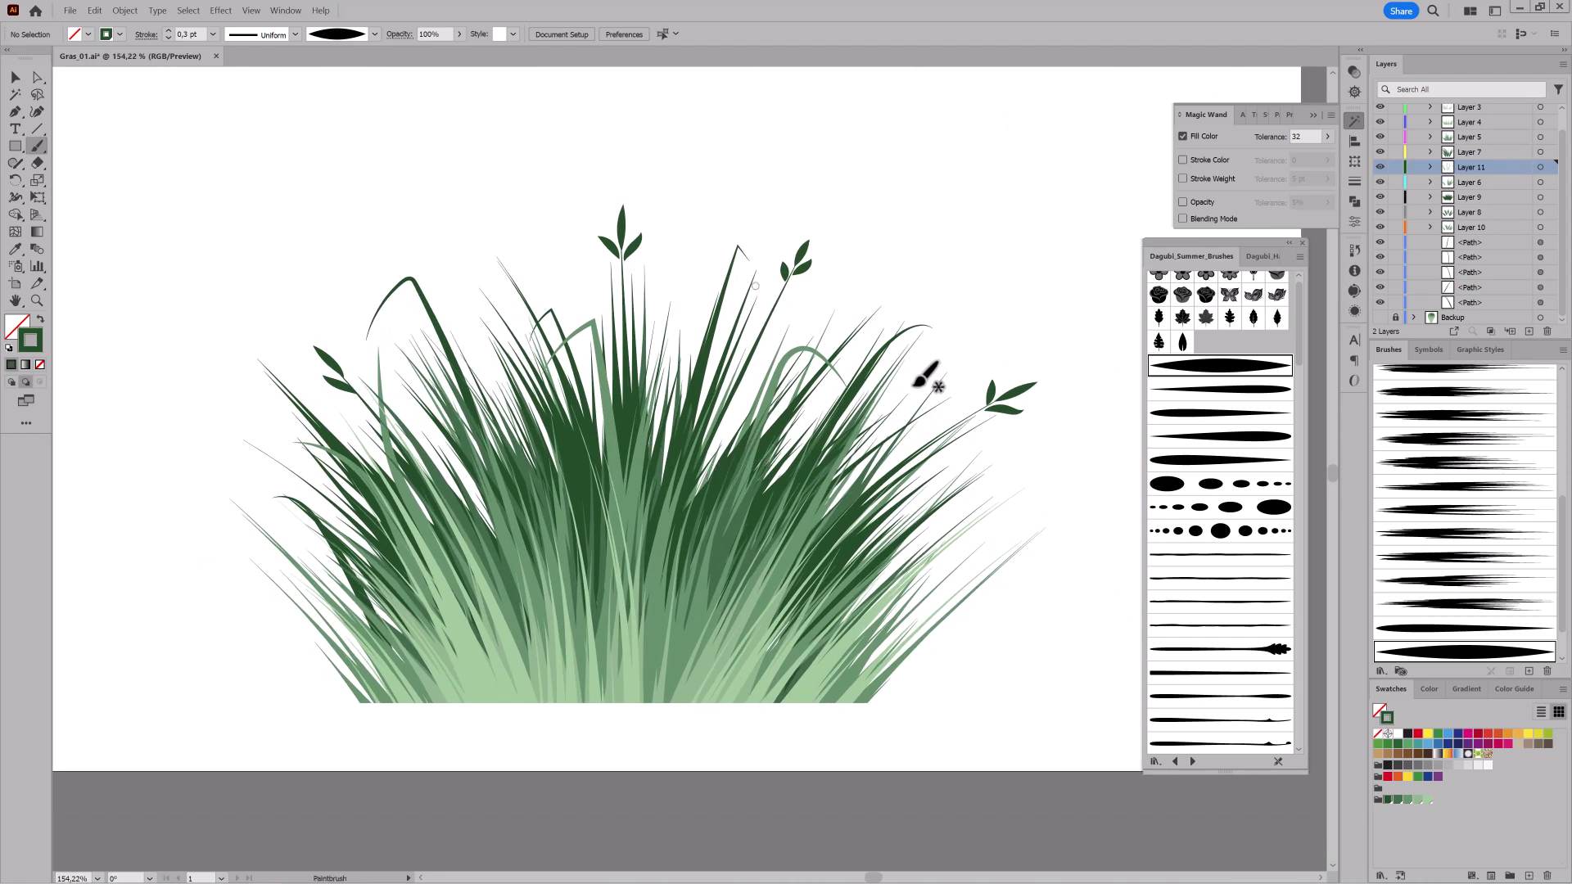
# Paint dark green branches behind the clump's upper right and left sides in Layer 1 copy, using the full leafy twig brush with a 1 pt stroke.
pyautogui.moveTo(1299, 326); pyautogui.dragTo(1278, 536)
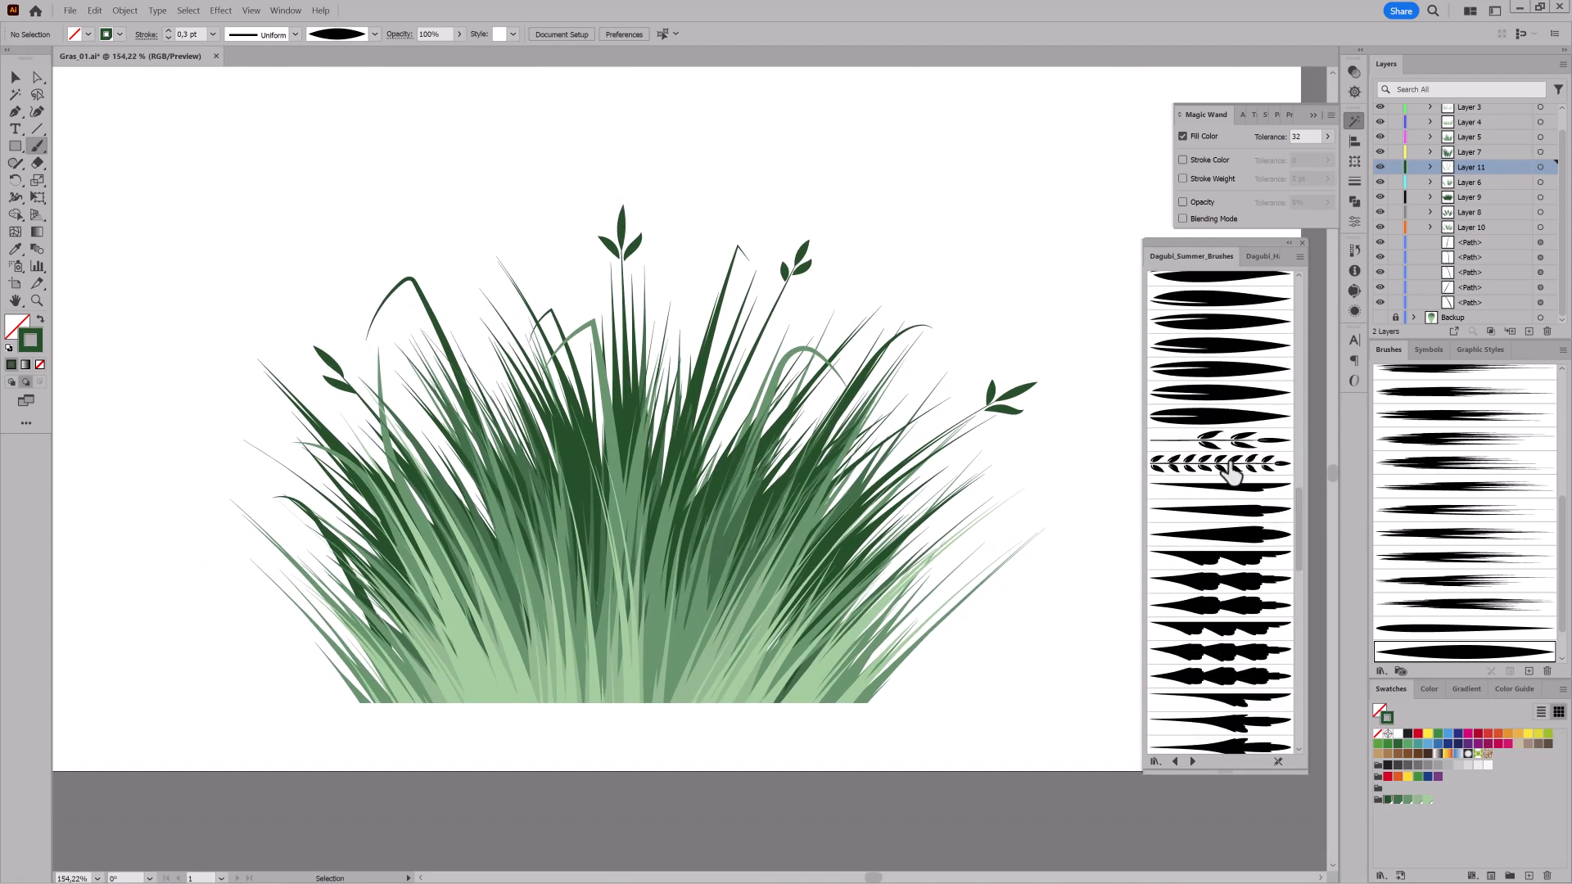
pyautogui.click(1162, 465)
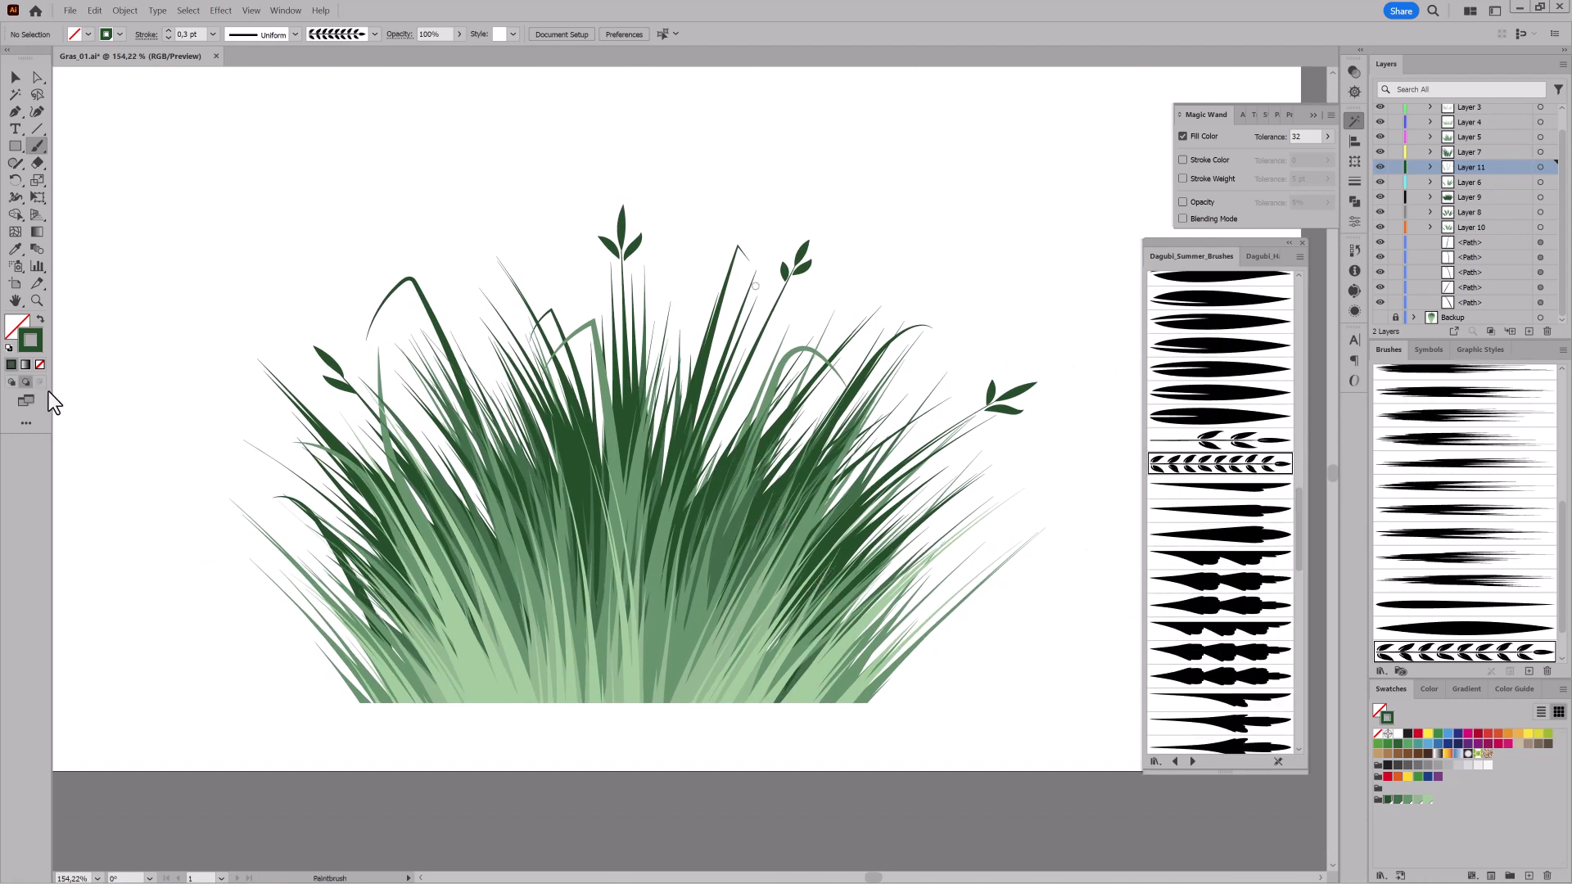
pyautogui.scroll(2, 1457, 192)
pyautogui.click(1461, 112)
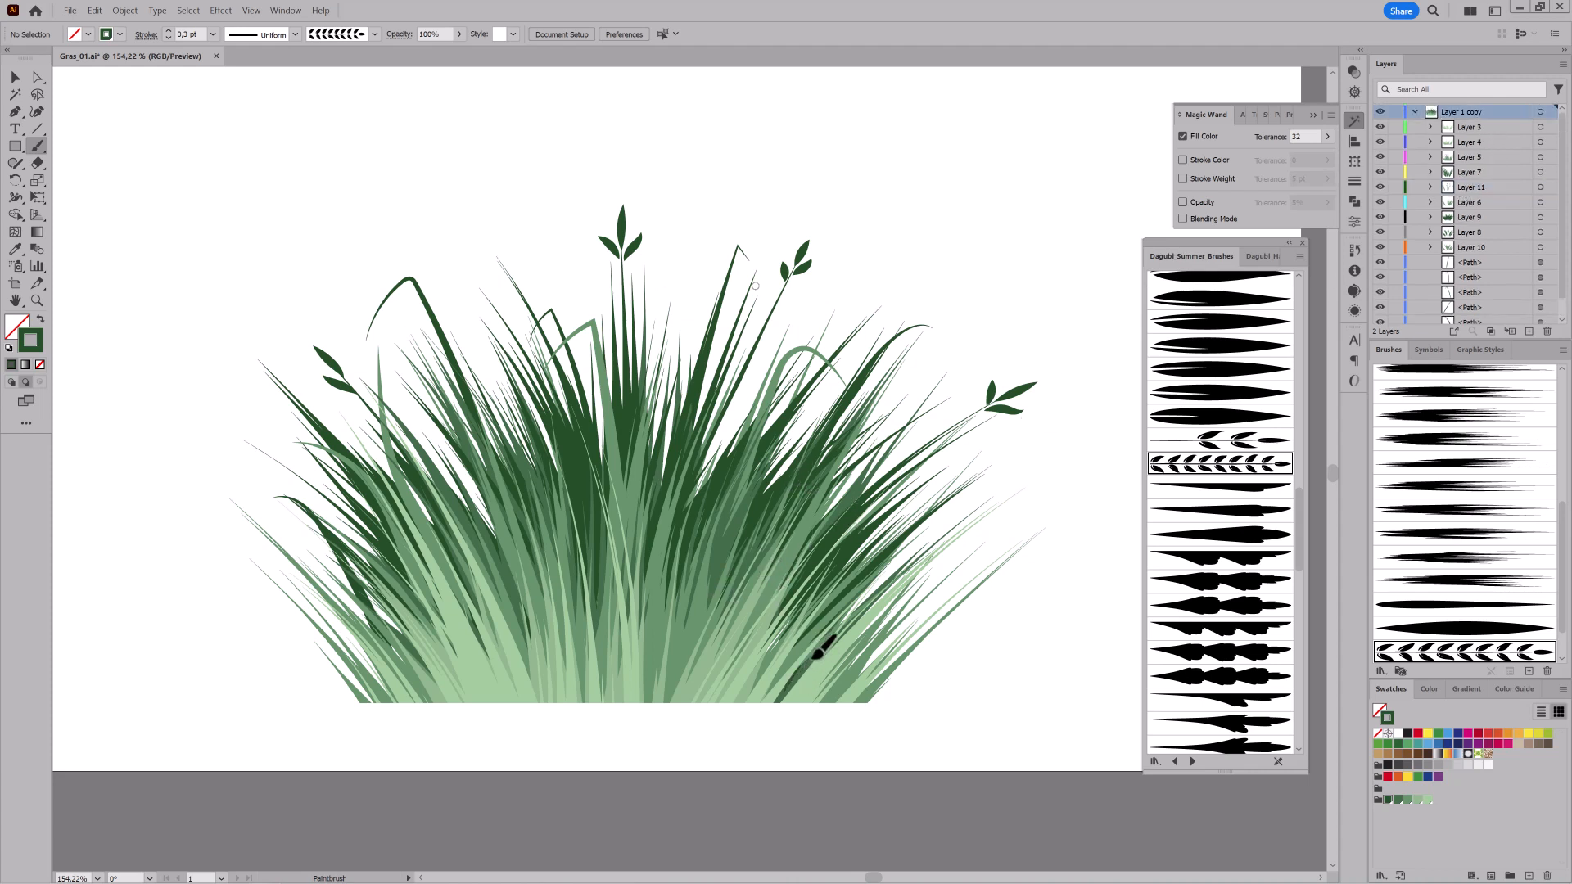
pyautogui.moveTo(816, 655); pyautogui.dragTo(1073, 455)
pyautogui.click(168, 30)
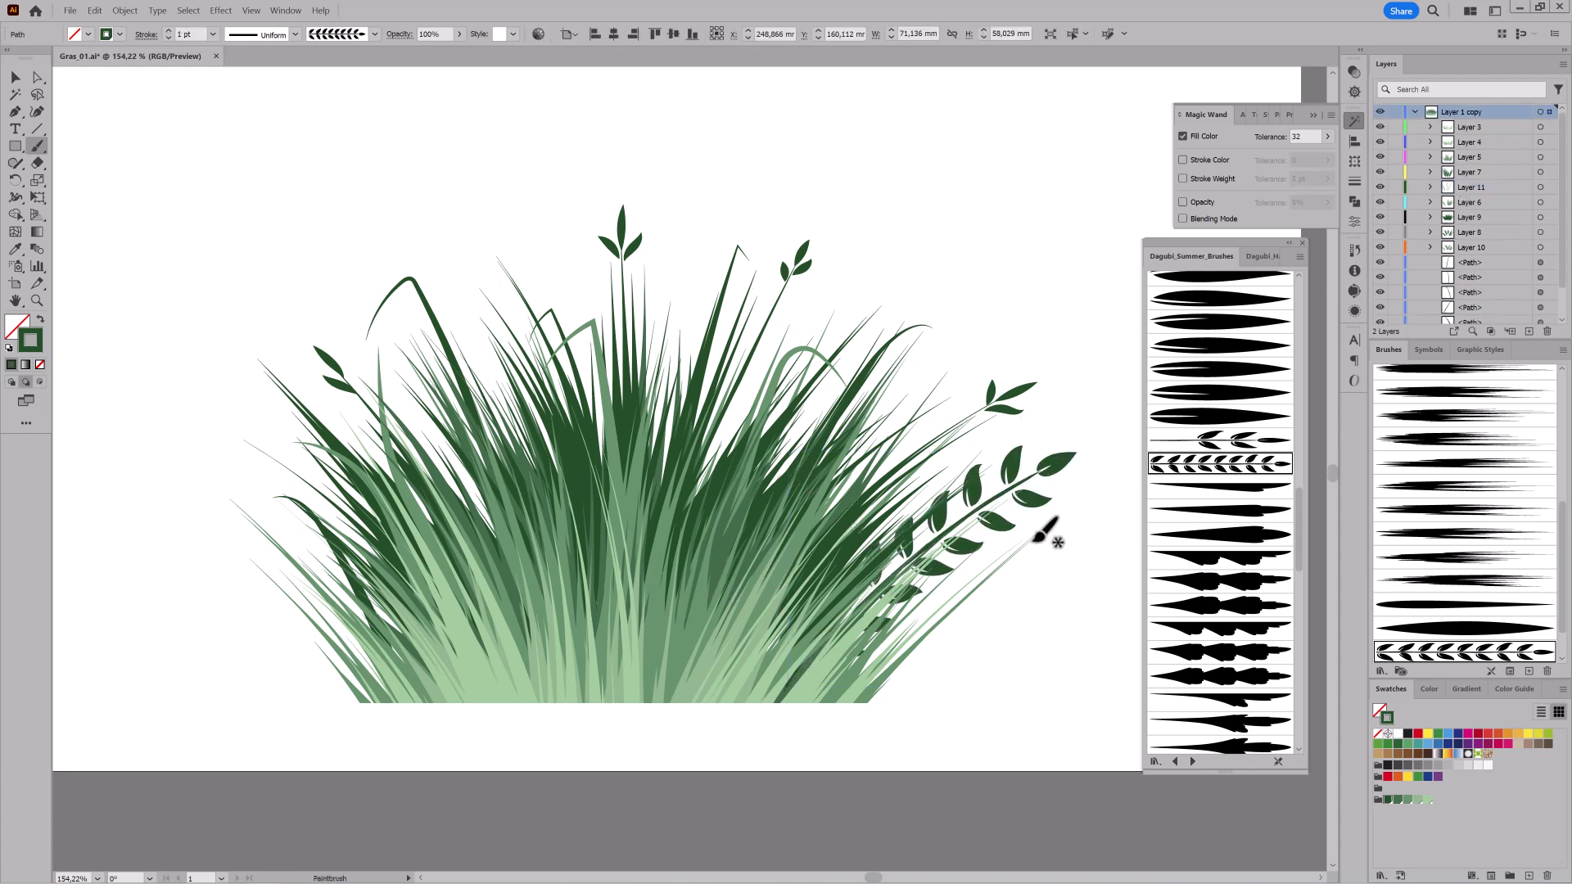
pyautogui.press('Delete')
pyautogui.moveTo(799, 491)
pyautogui.mouseDown()
pyautogui.moveTo(916, 295)
pyautogui.moveTo(882, 320)
pyautogui.mouseUp()
pyautogui.keyDown('ctrl'); pyautogui.click(1069, 336); pyautogui.keyUp('ctrl')
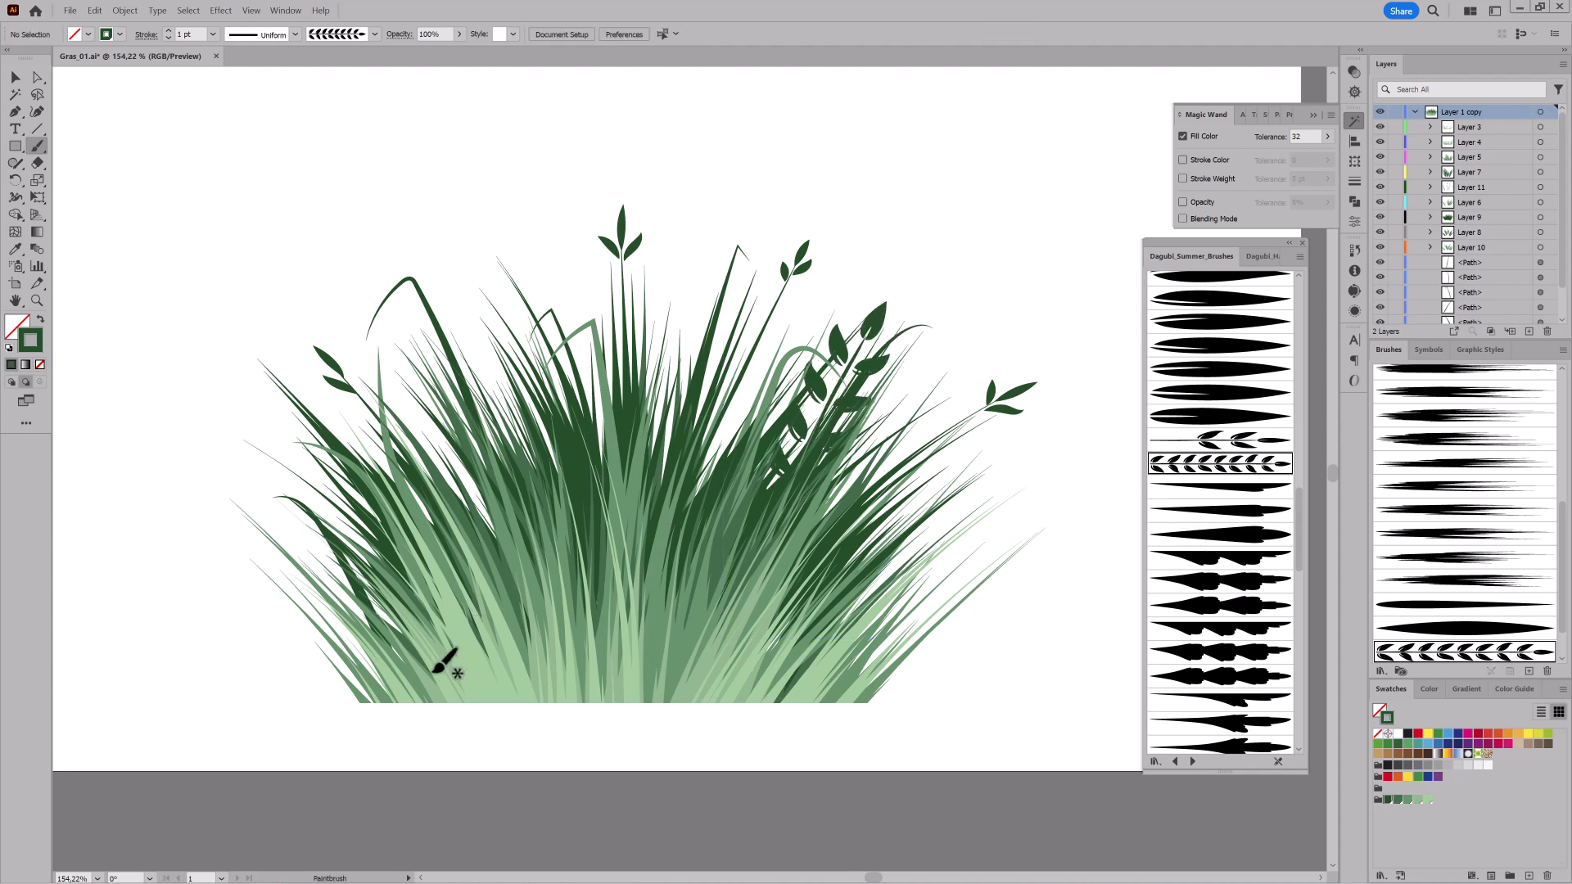
pyautogui.moveTo(348, 488); pyautogui.dragTo(286, 450)
# Paint a medium green branch behind the clump's right side with the full leafy twig brush.
pyautogui.click(1215, 442)
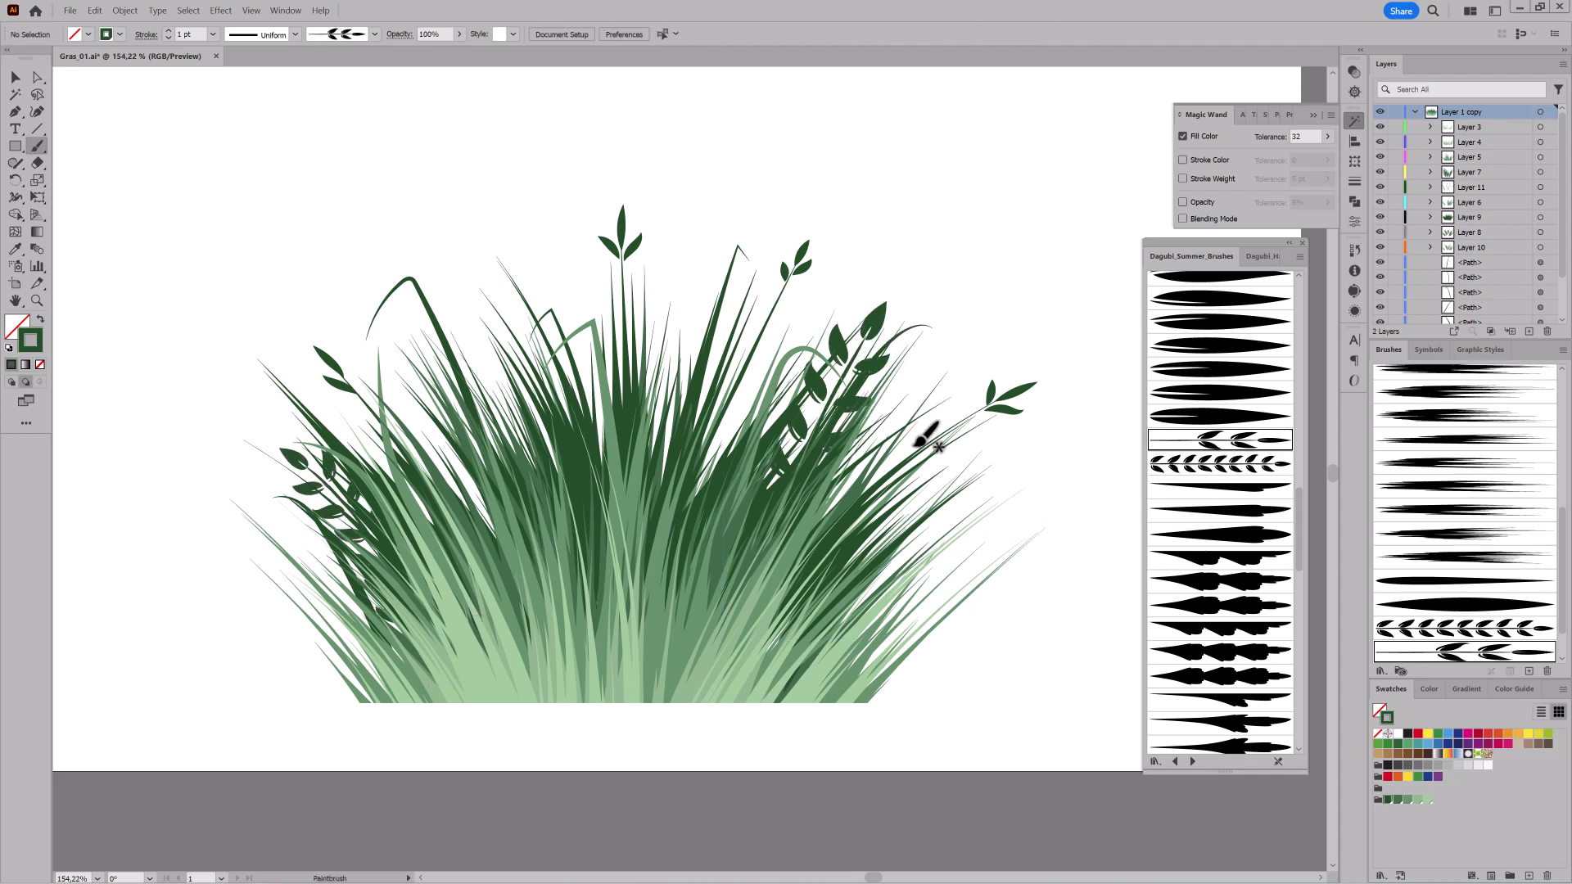
pyautogui.click(1232, 466)
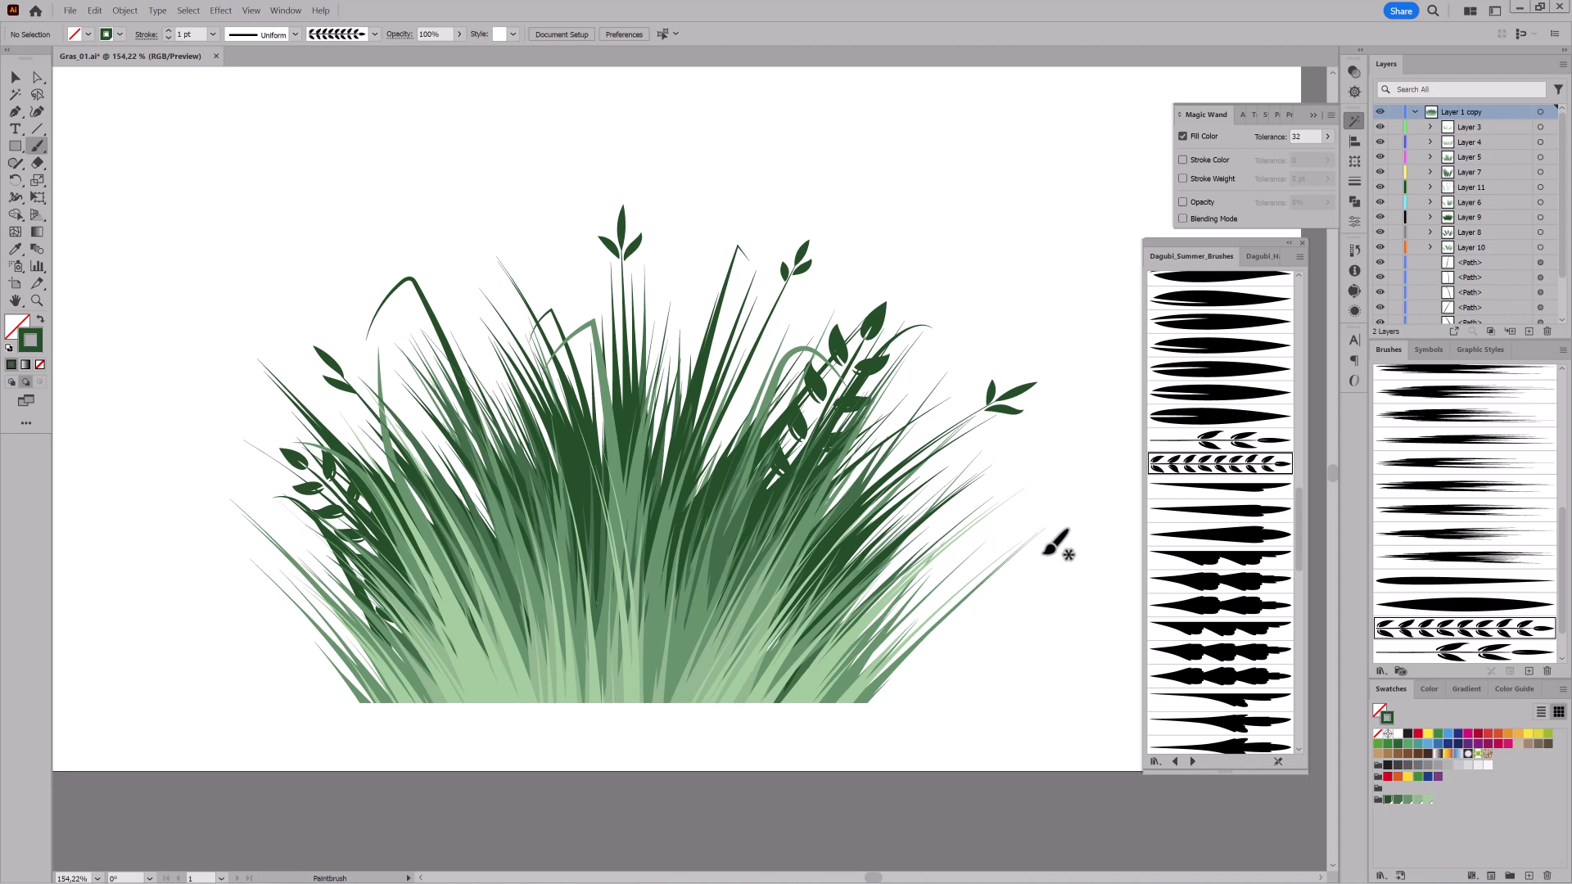
pyautogui.click(1408, 800)
pyautogui.moveTo(912, 547); pyautogui.dragTo(1005, 477)
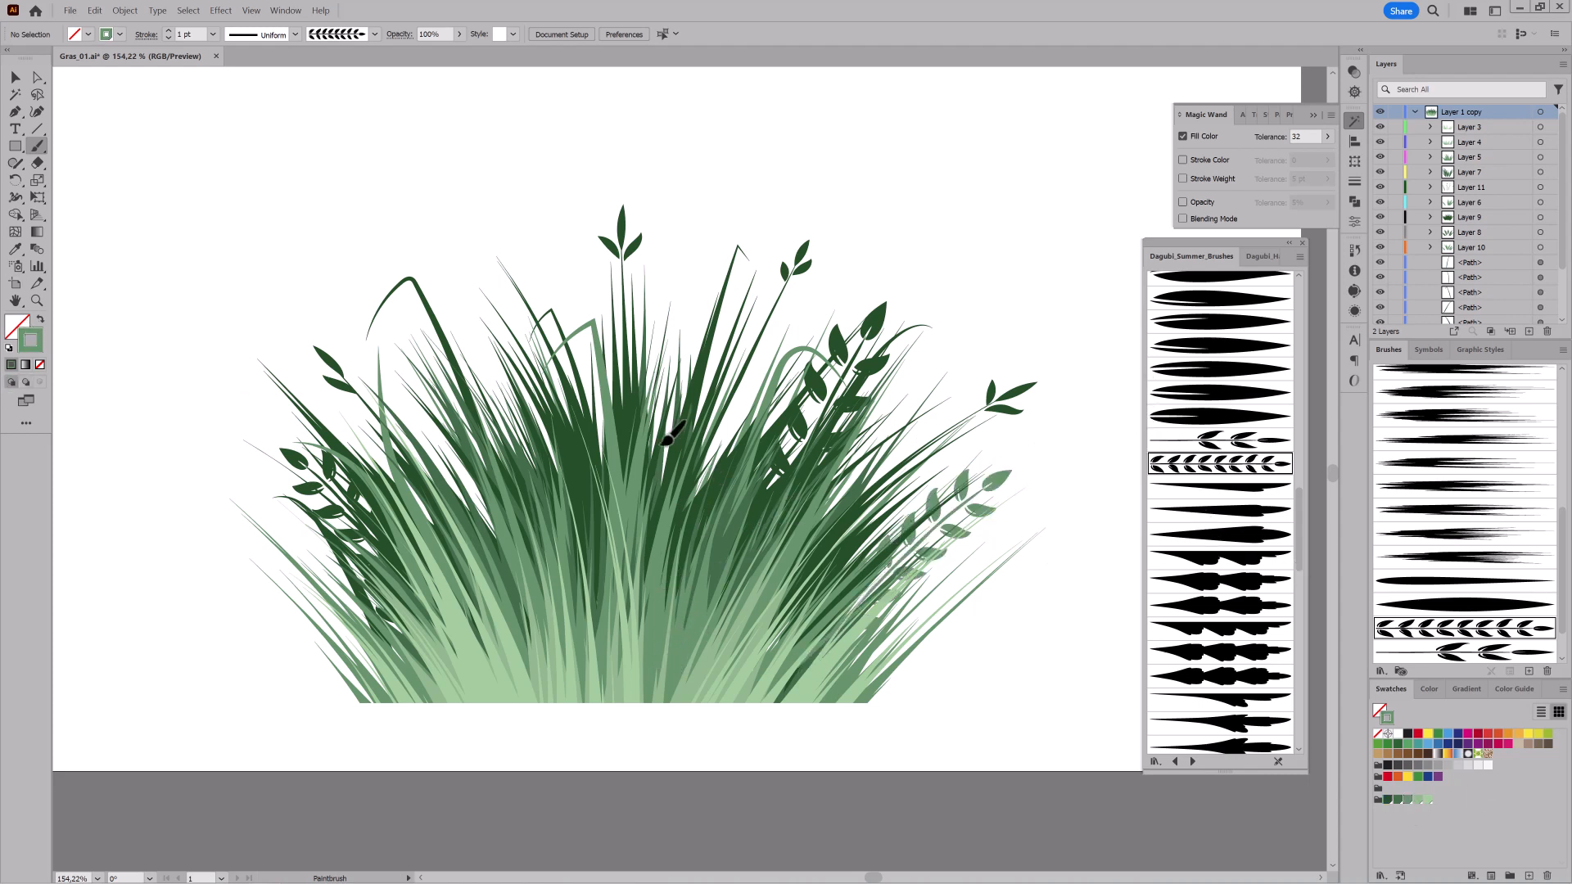
# Paint an upright medium green leafy branch through the clump's center and move it directly below Layer 6 in the stacking order.
pyautogui.moveTo(662, 444)
pyautogui.mouseDown()
pyautogui.moveTo(659, 292)
pyautogui.moveTo(666, 390)
pyautogui.mouseUp()
pyautogui.keyDown('ctrl'); pyautogui.click(665, 325); pyautogui.keyUp('ctrl')
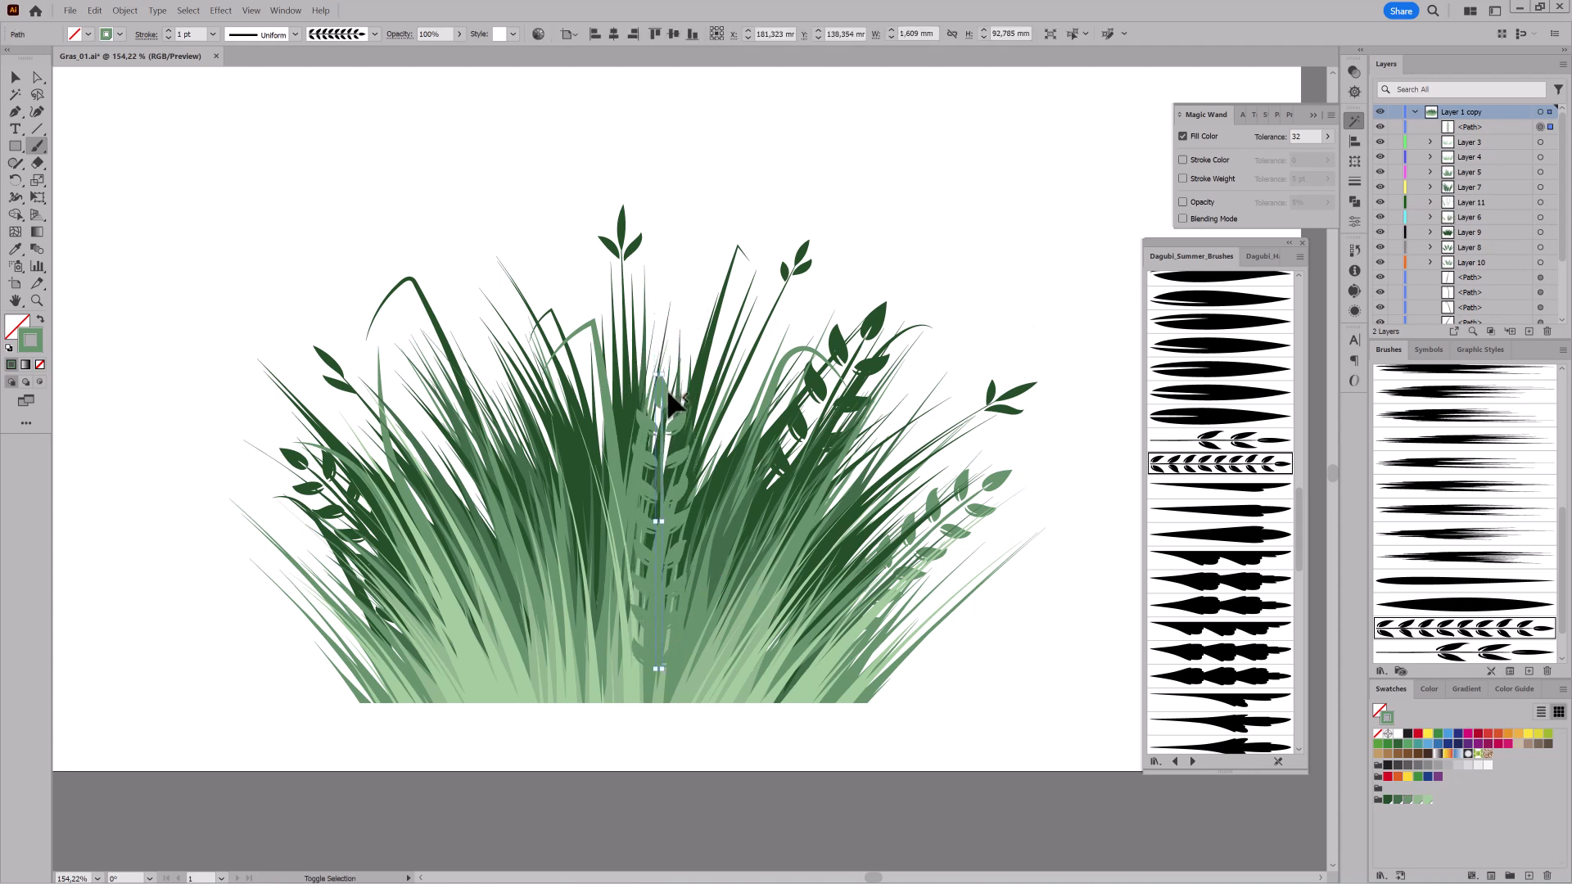
pyautogui.moveTo(1469, 127); pyautogui.dragTo(1496, 224)
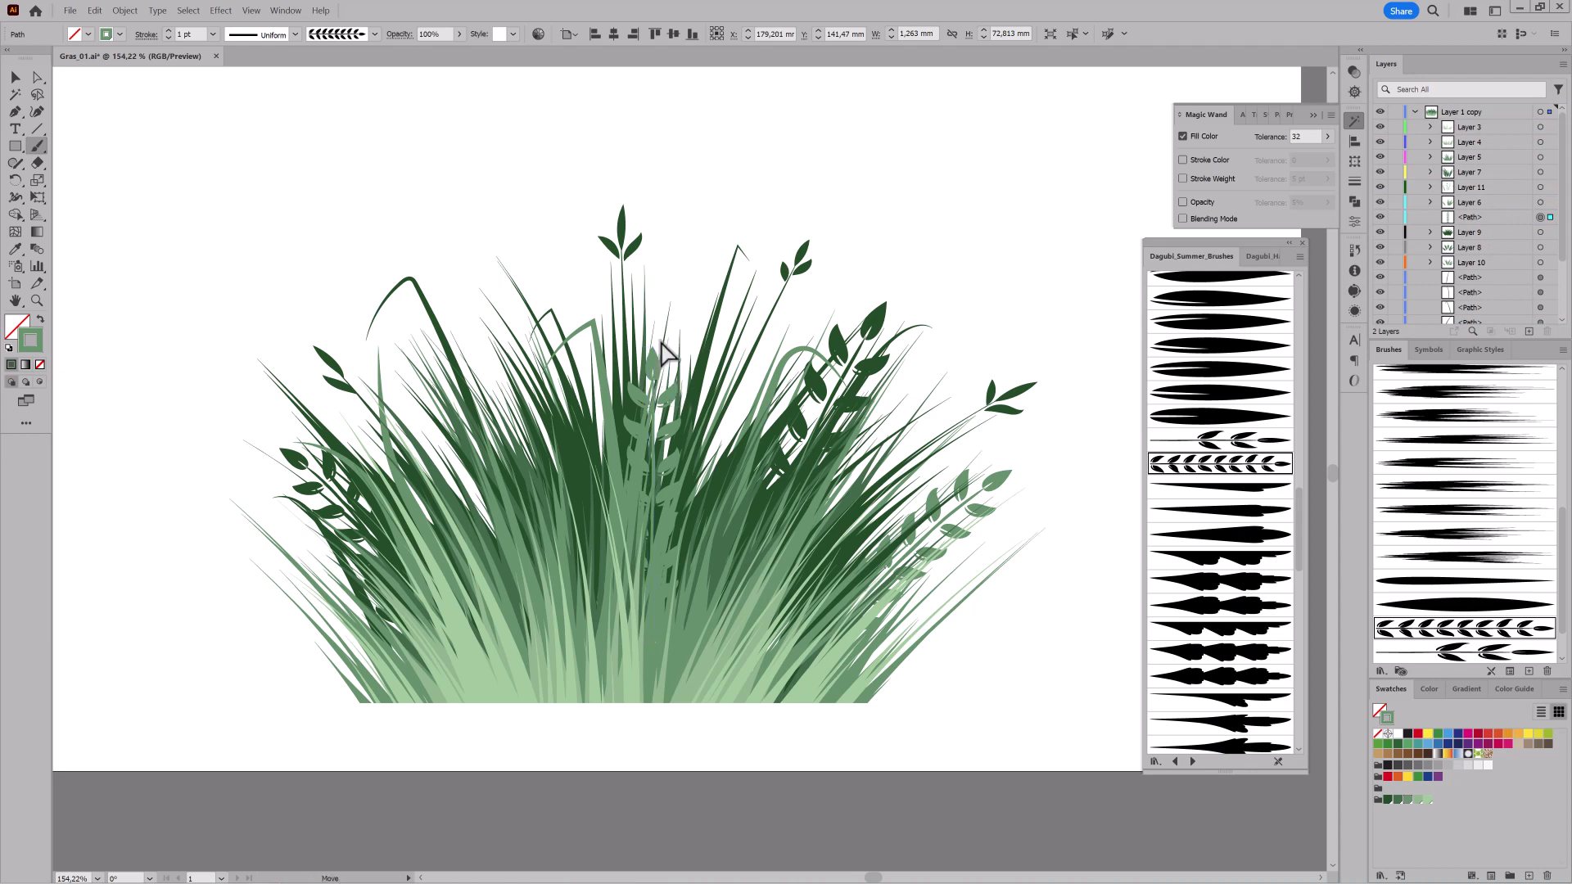
pyautogui.keyDown('ctrl'); pyautogui.click(660, 343); pyautogui.keyUp('ctrl')
pyautogui.hotkey('ctrl', 'z')
# Recolor the central leafy branch in a lighter green, then move it to the clump's left part and tilt it left with Free Transform.
pyautogui.click(1548, 218)
pyautogui.click(38, 197)
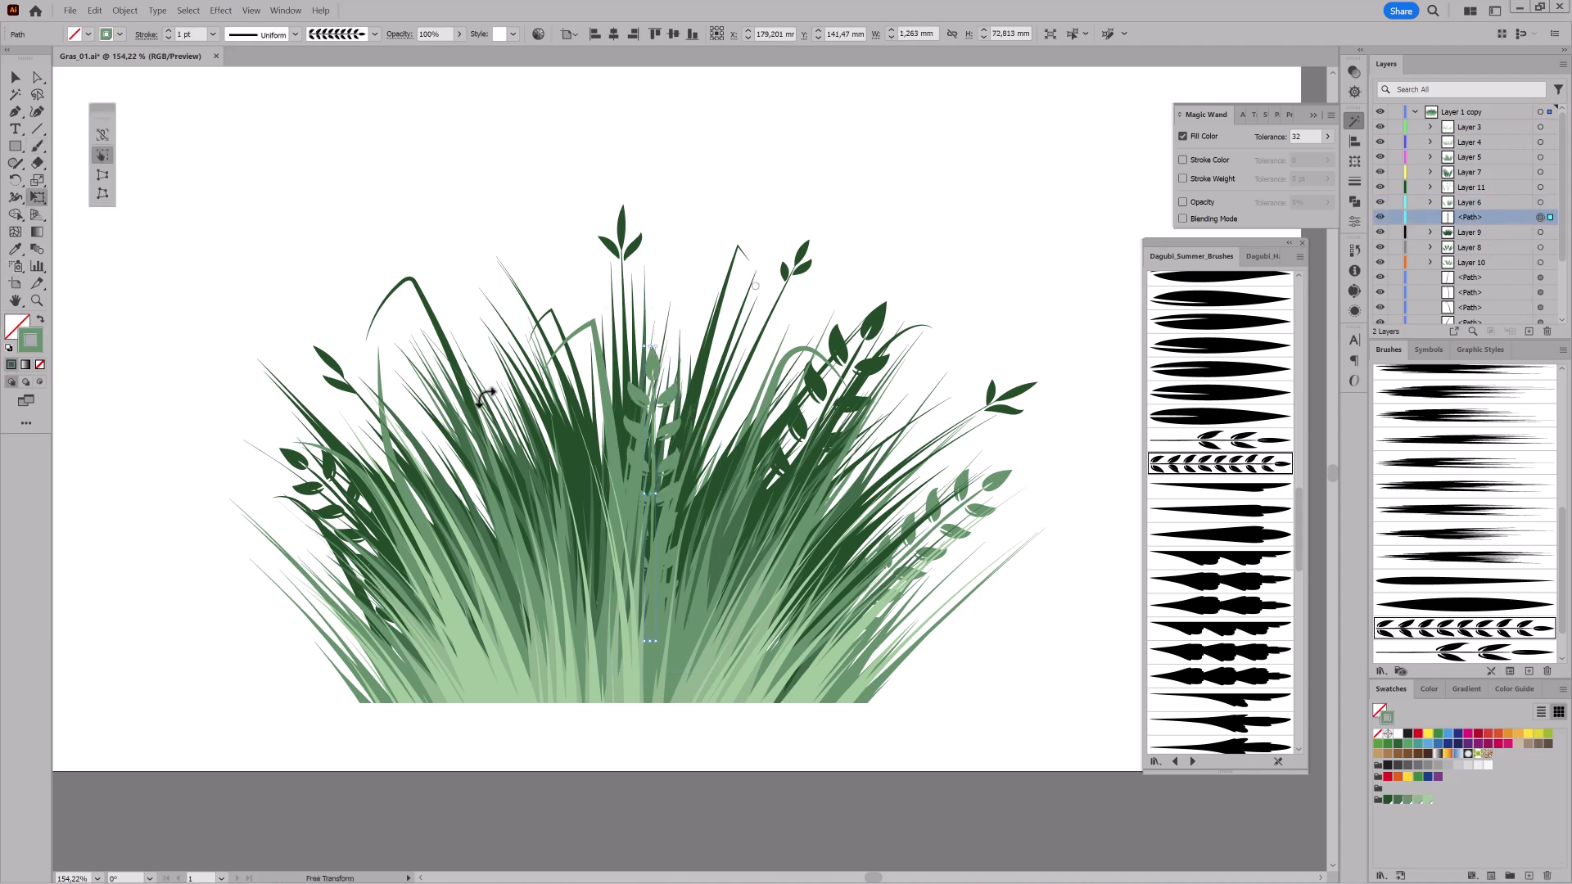
pyautogui.moveTo(670, 459)
pyautogui.mouseDown()
pyautogui.moveTo(702, 446)
pyautogui.moveTo(684, 424)
pyautogui.mouseUp()
pyautogui.click(1389, 800)
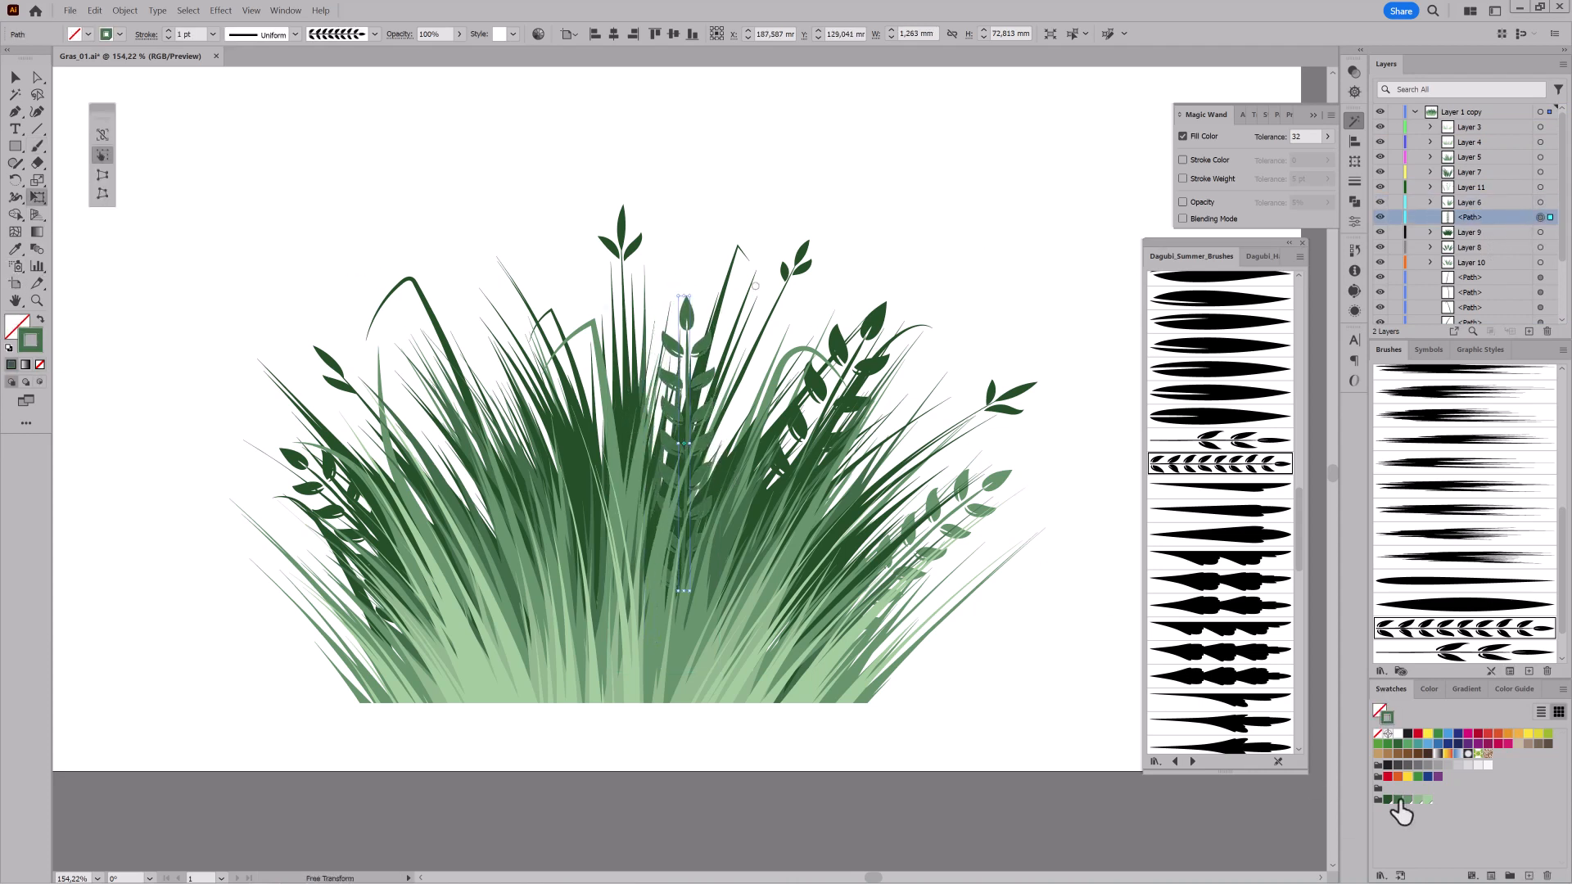
pyautogui.click(1416, 799)
pyautogui.moveTo(685, 311)
pyautogui.mouseDown()
pyautogui.moveTo(651, 405)
pyautogui.moveTo(500, 410)
pyautogui.mouseUp()
pyautogui.press('v')
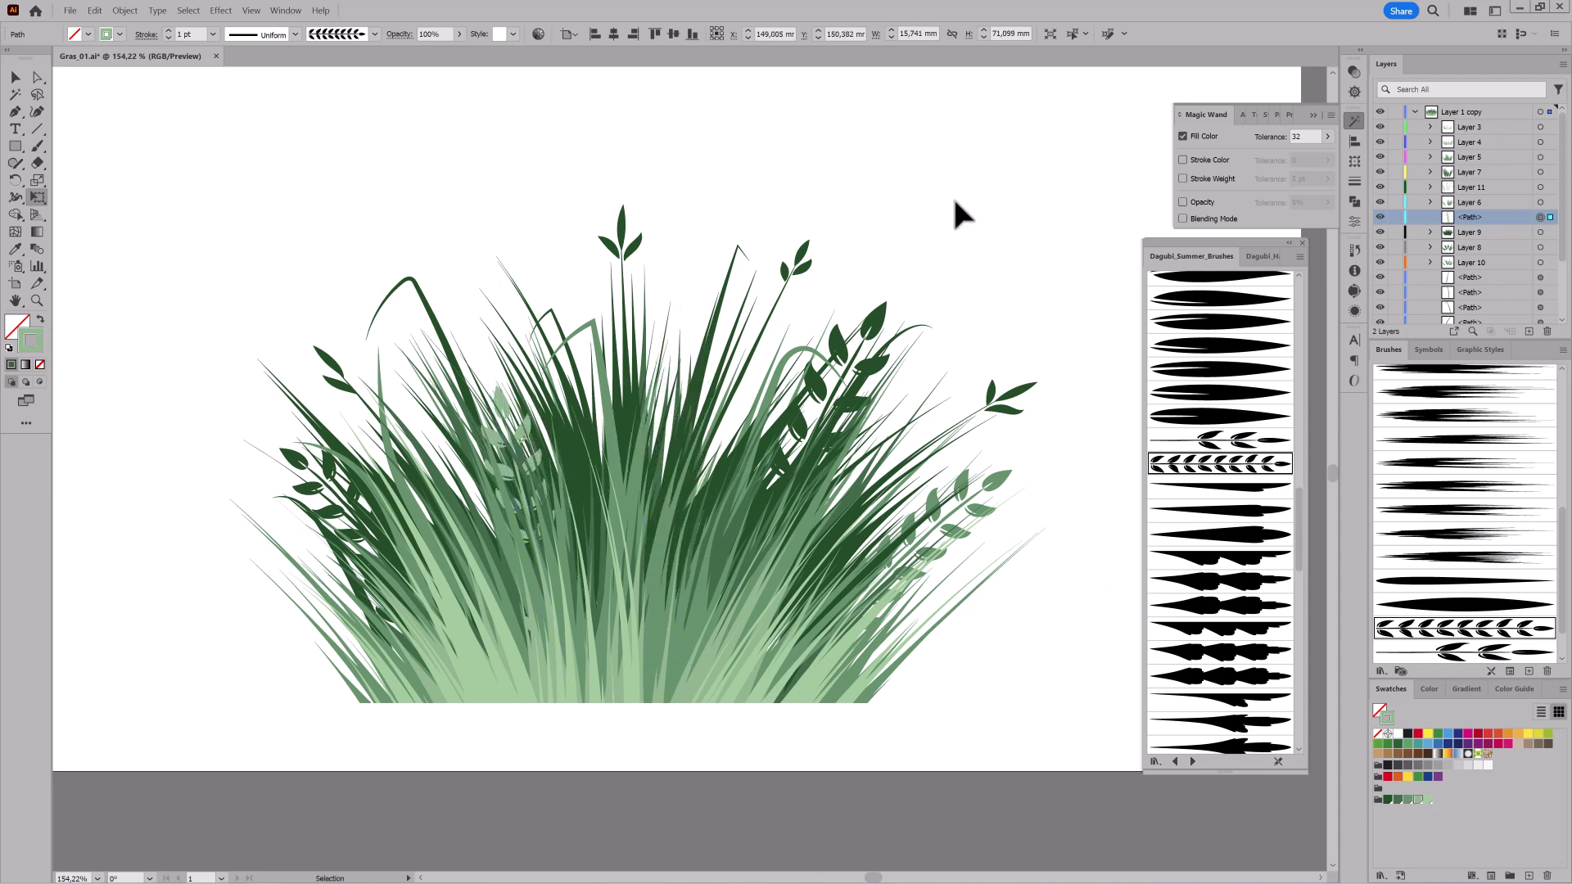
pyautogui.click(951, 200)
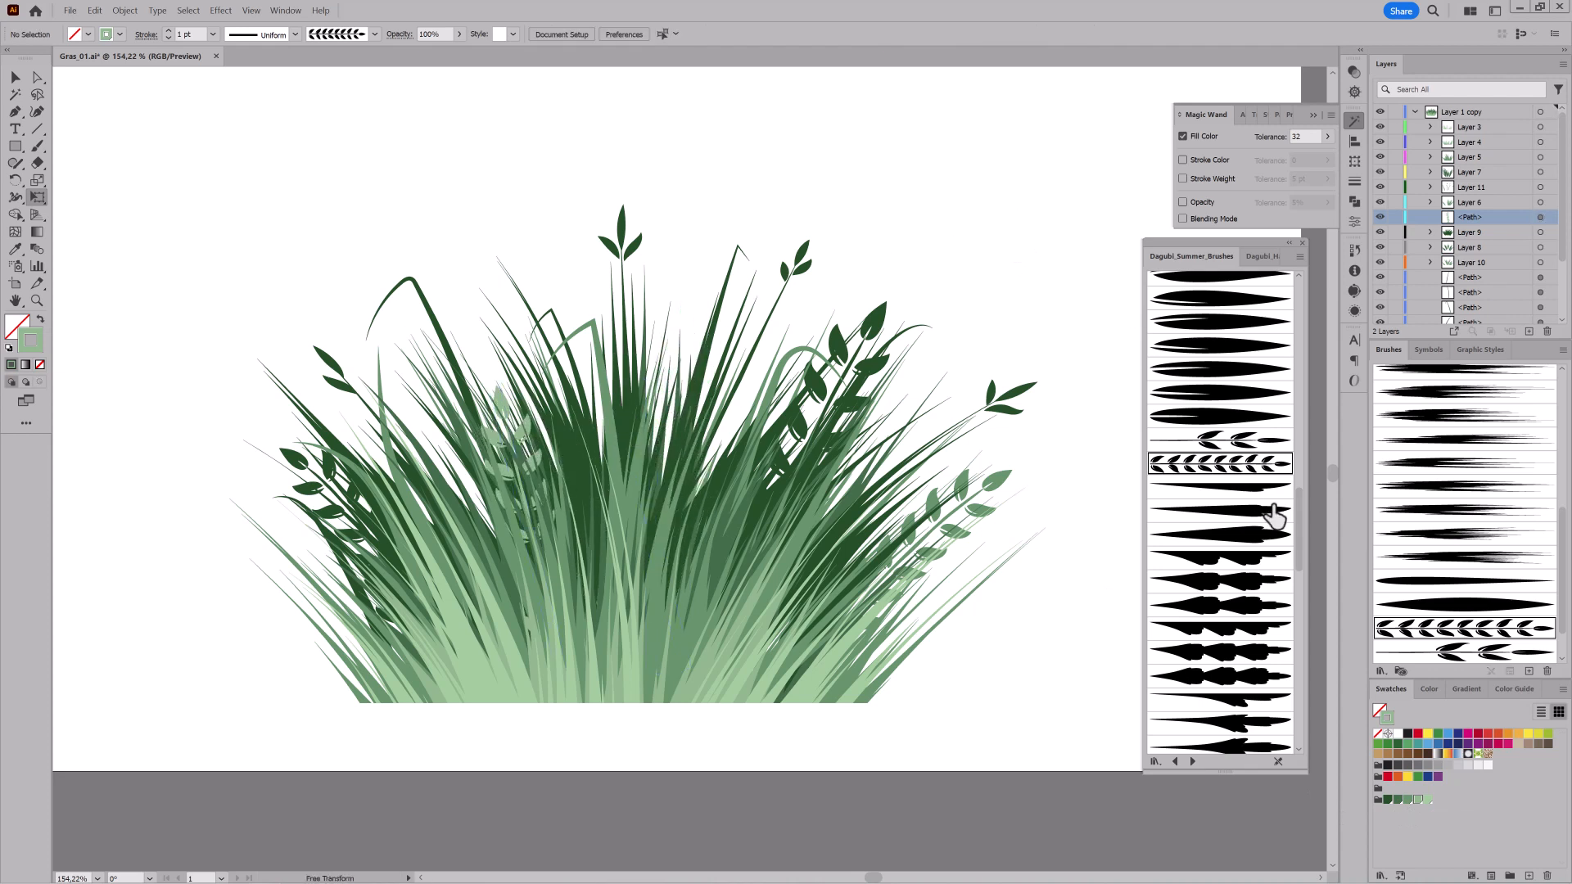
# Paint four curved light green blades at the clump's upper right, right side, top center and upper left with a slim brush, 1 pt stroke.
pyautogui.moveTo(1299, 563)
pyautogui.mouseDown()
pyautogui.moveTo(1309, 282)
pyautogui.moveTo(1289, 549)
pyautogui.moveTo(1299, 343)
pyautogui.mouseUp()
pyautogui.click(1233, 487)
pyautogui.click(37, 146)
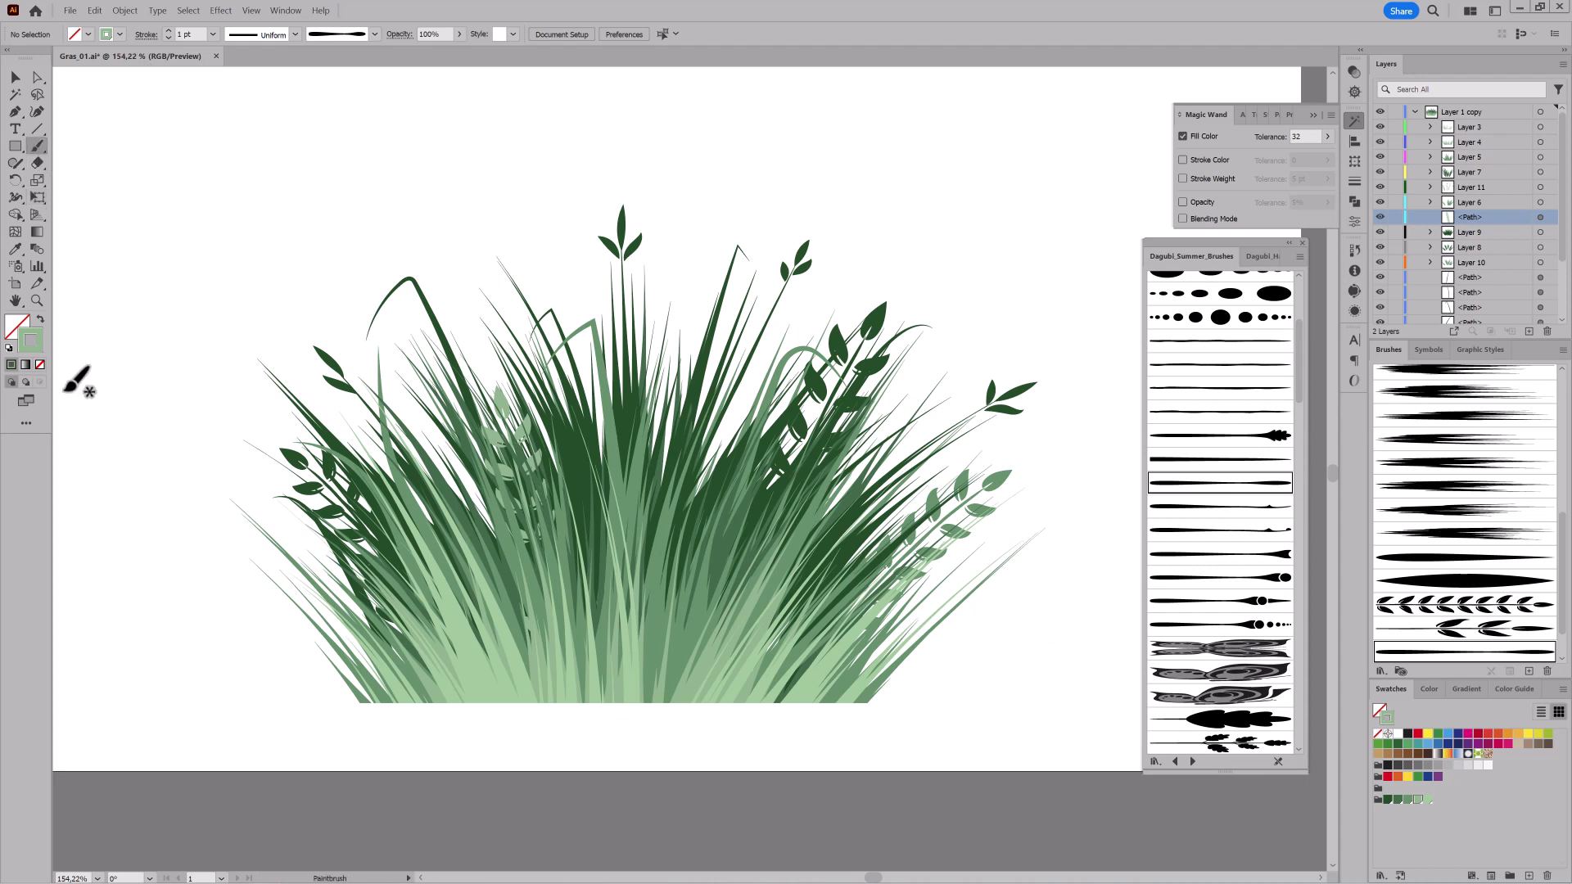
pyautogui.moveTo(851, 466); pyautogui.dragTo(946, 337)
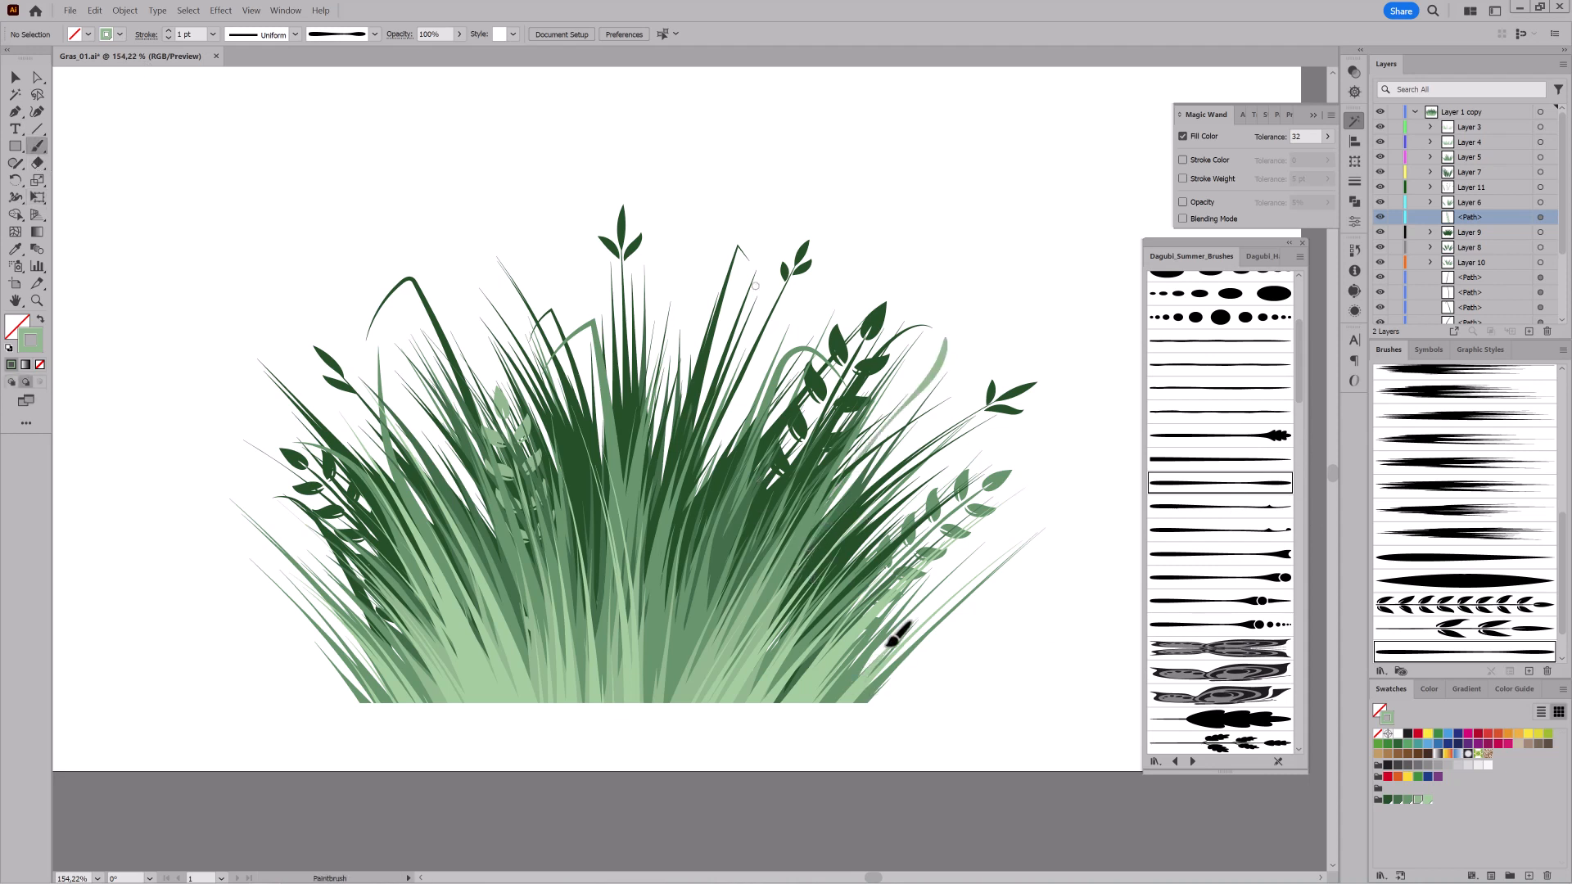
pyautogui.moveTo(889, 643); pyautogui.dragTo(1031, 540)
pyautogui.moveTo(653, 418); pyautogui.dragTo(694, 245)
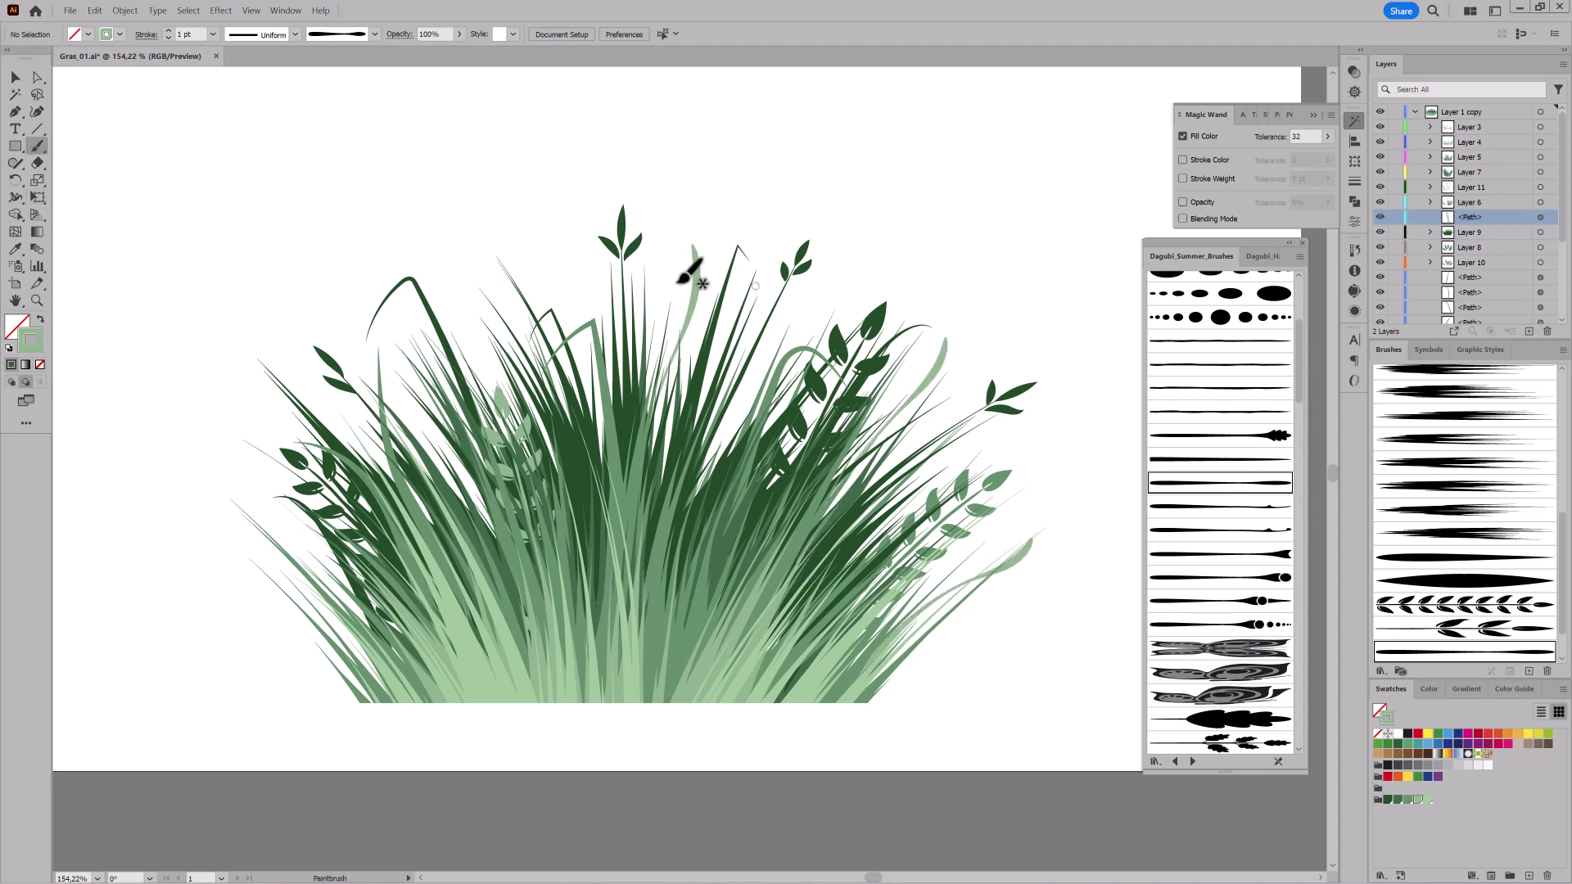
pyautogui.hotkey('ctrl', 'z')
pyautogui.moveTo(654, 424); pyautogui.dragTo(693, 233)
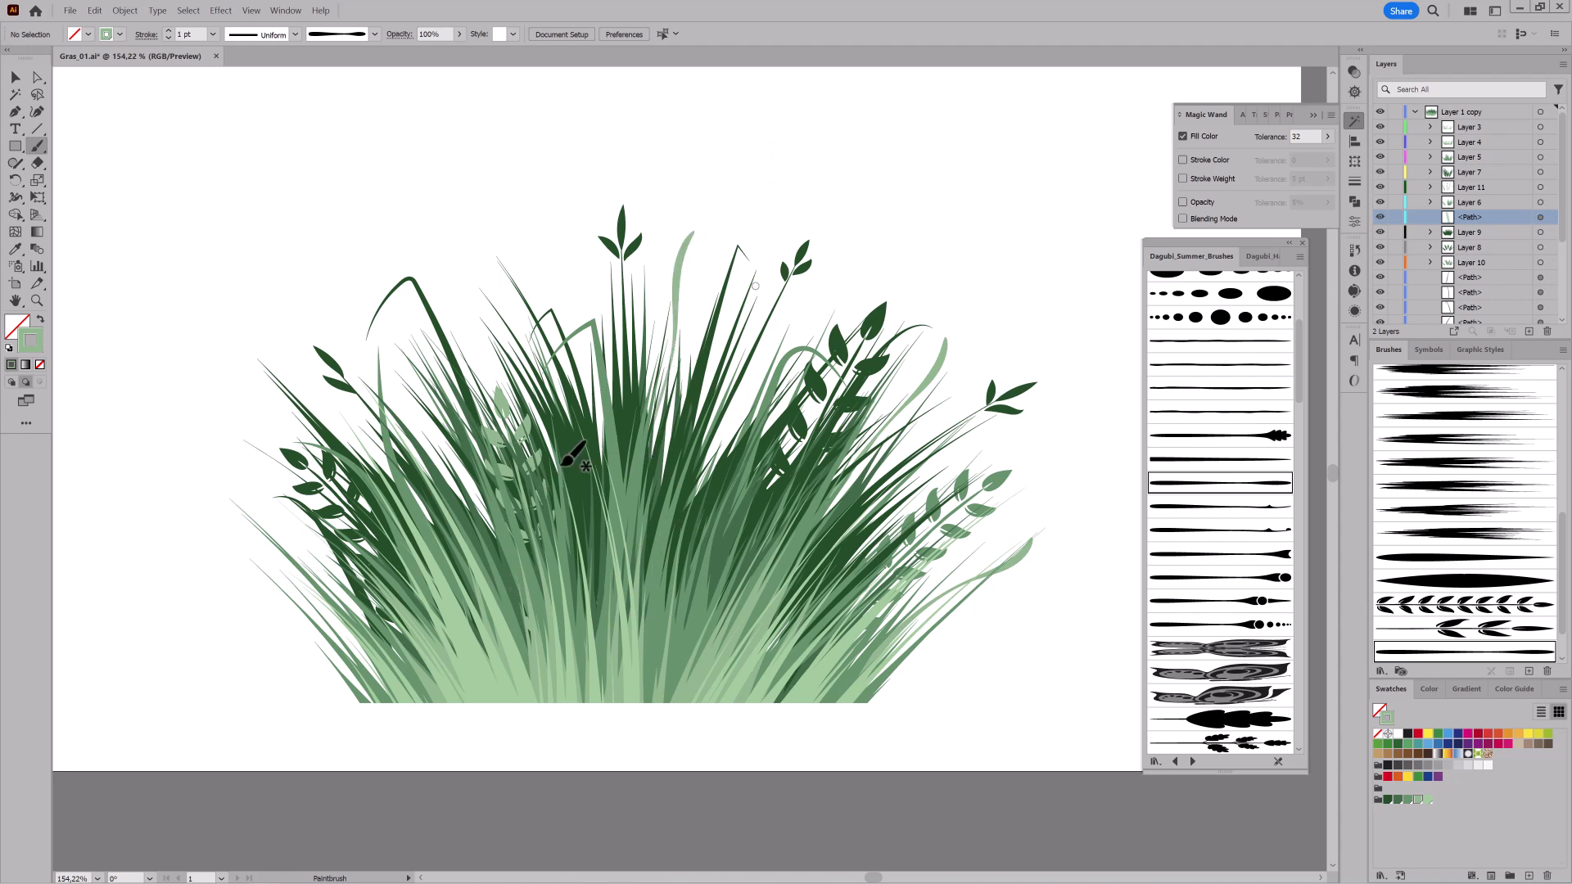
pyautogui.moveTo(516, 347); pyautogui.dragTo(473, 264)
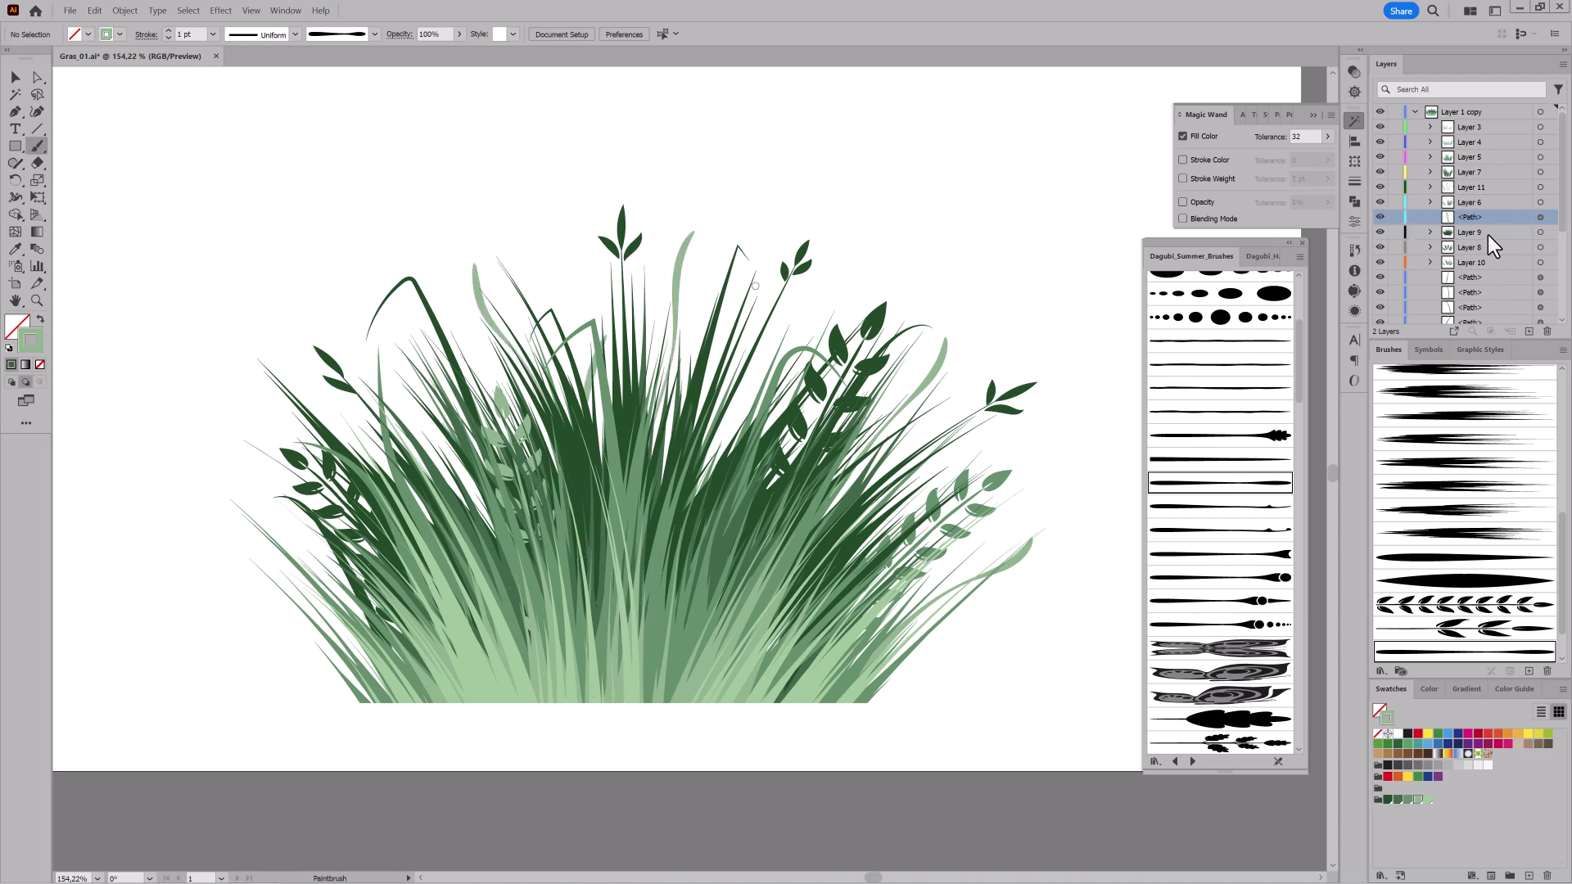
# Move a painted path directly above Layer 9, then paint thin light green blades around the clump's sides with a finer line brush.
pyautogui.scroll(-5, 1489, 238)
pyautogui.moveTo(1483, 305); pyautogui.dragTo(1498, 123)
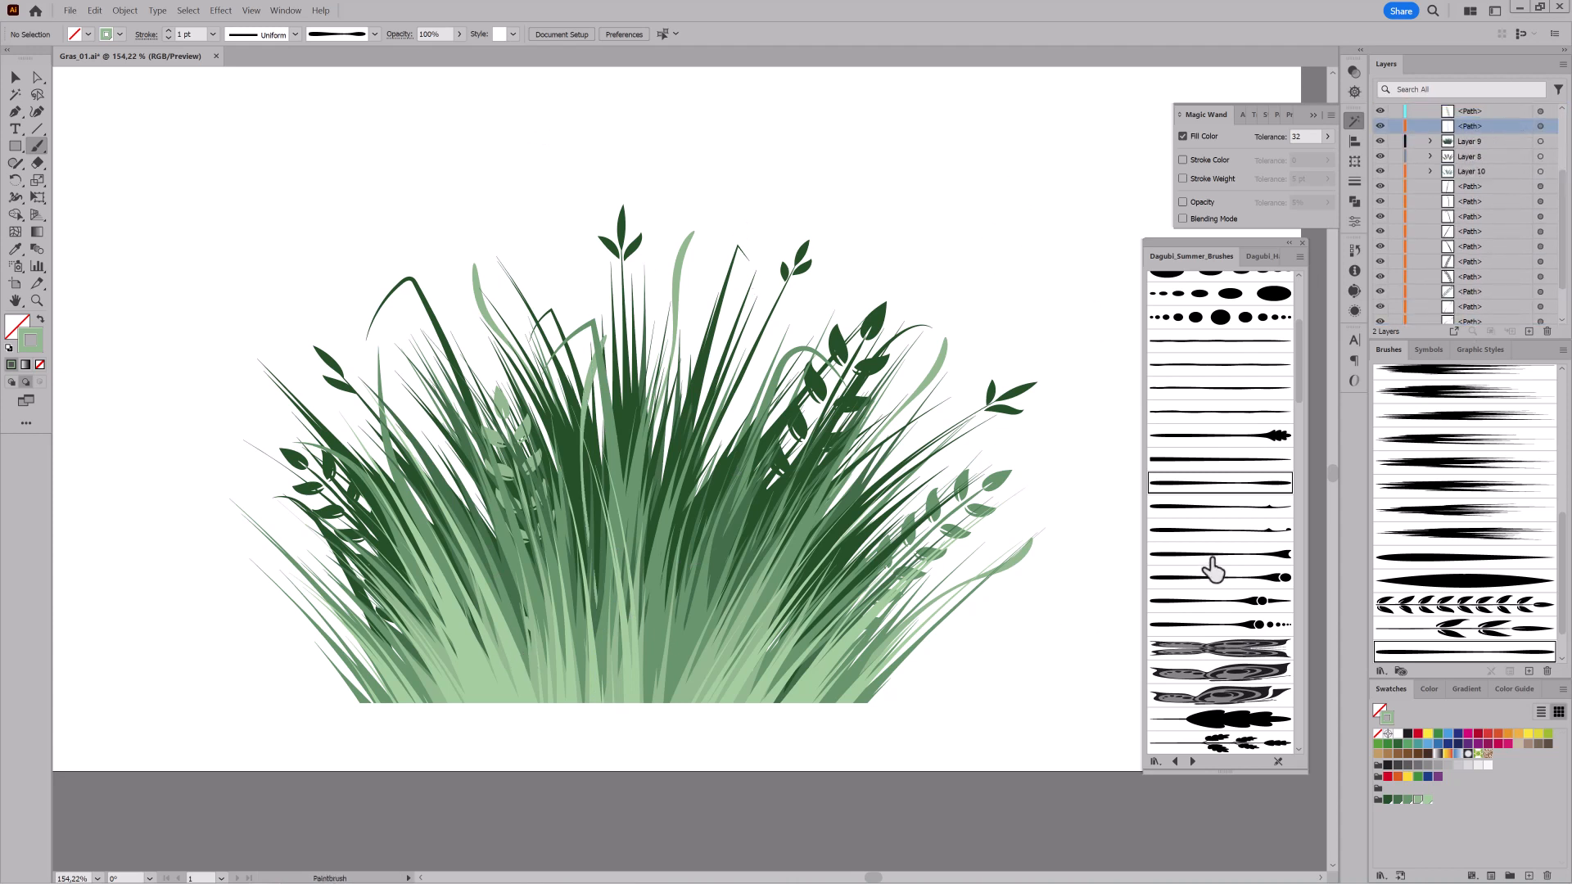
pyautogui.click(1208, 412)
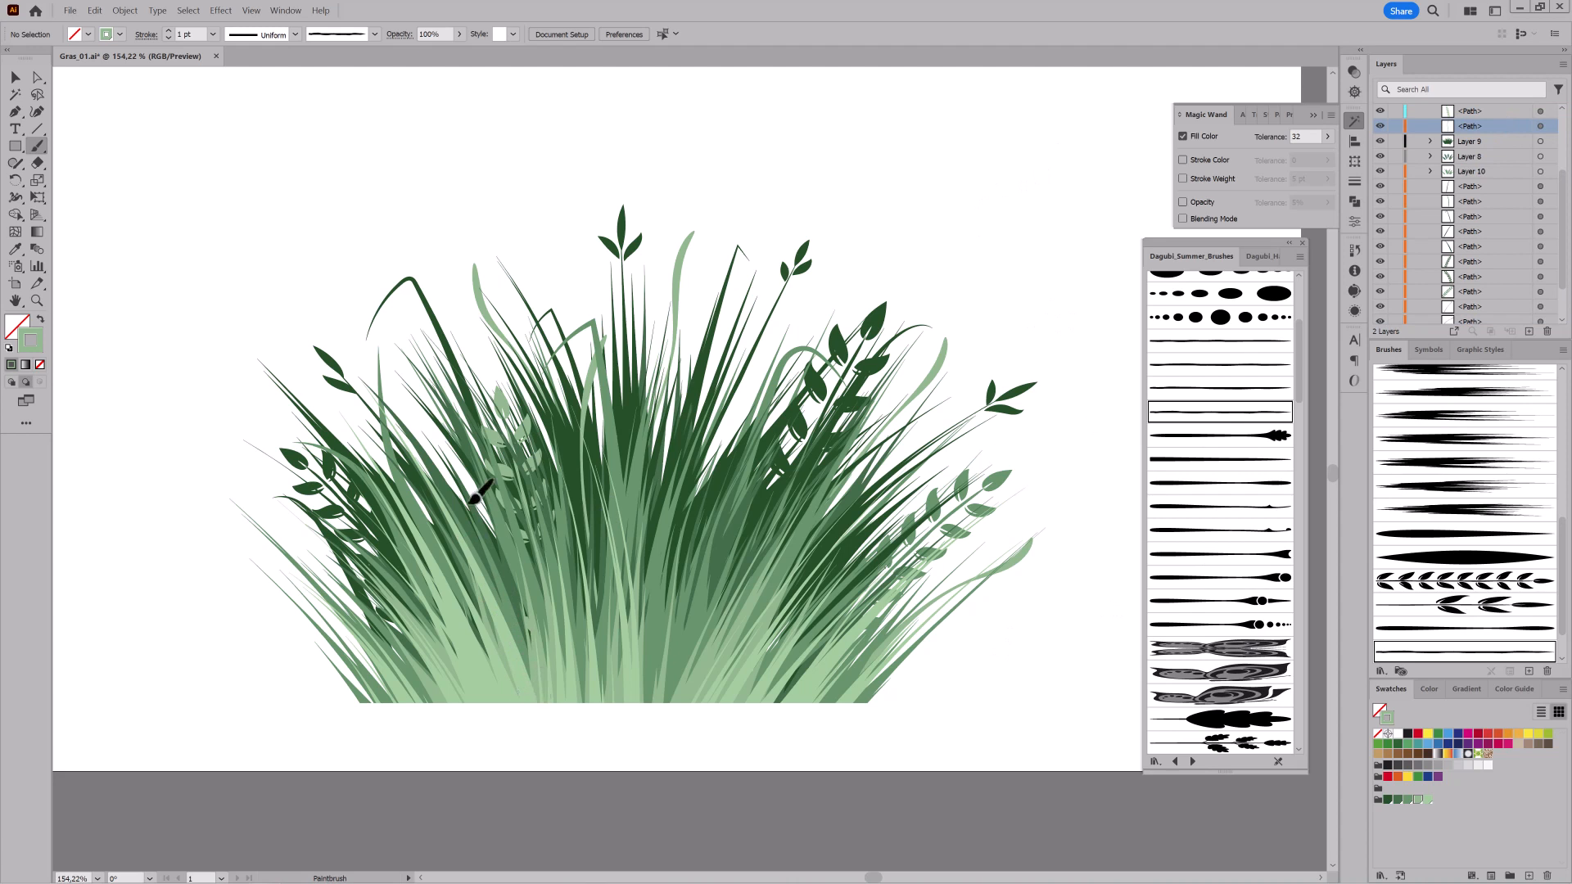
pyautogui.moveTo(235, 514); pyautogui.dragTo(233, 501)
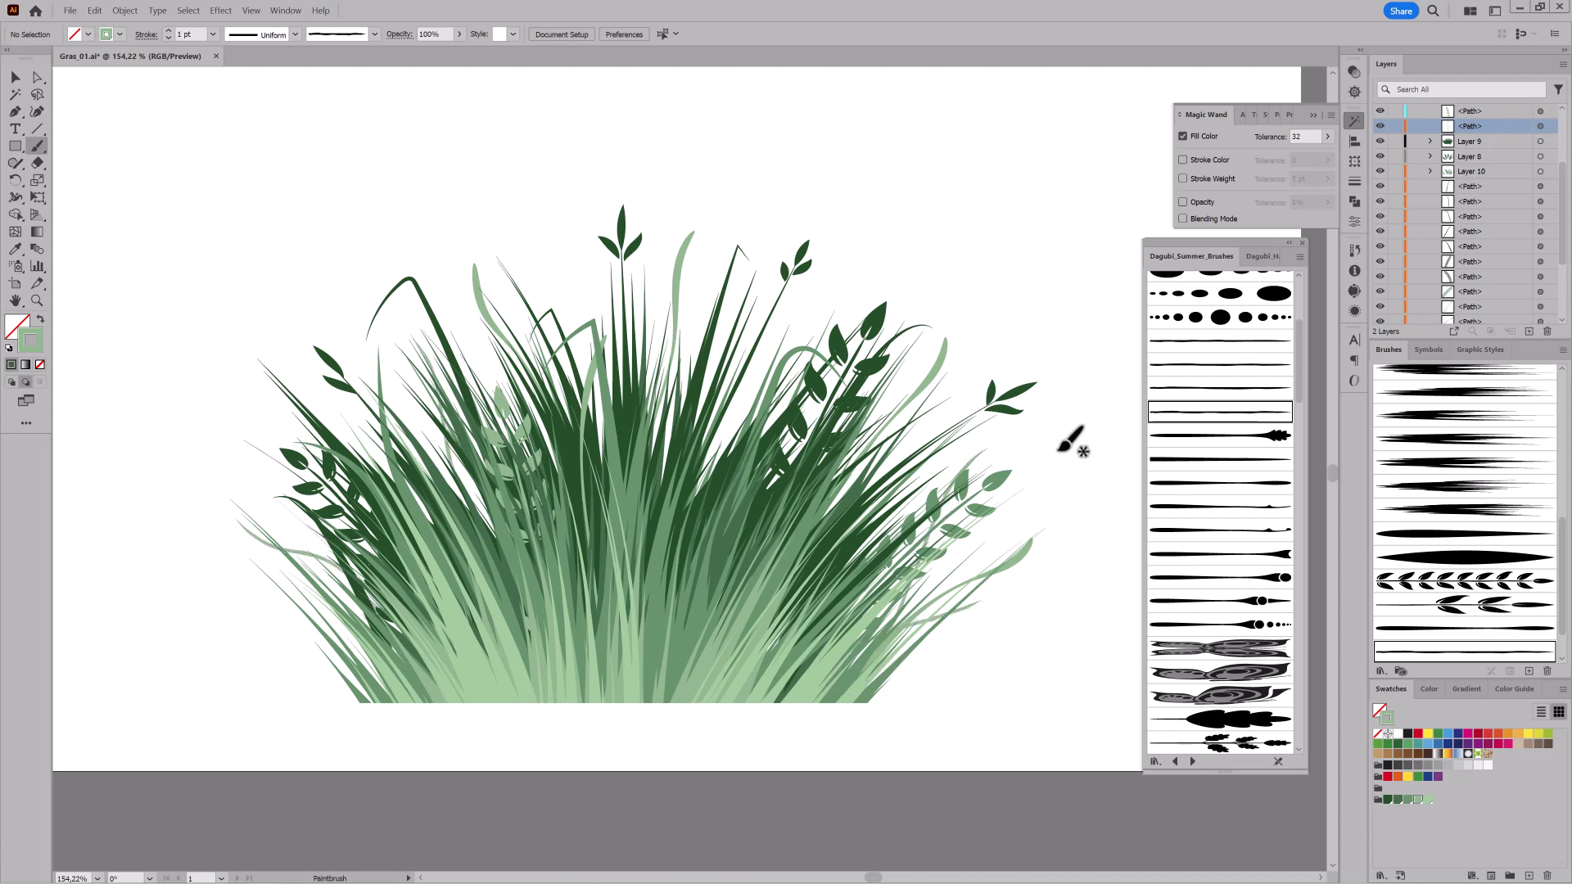
pyautogui.scroll(-1, 1138, 483)
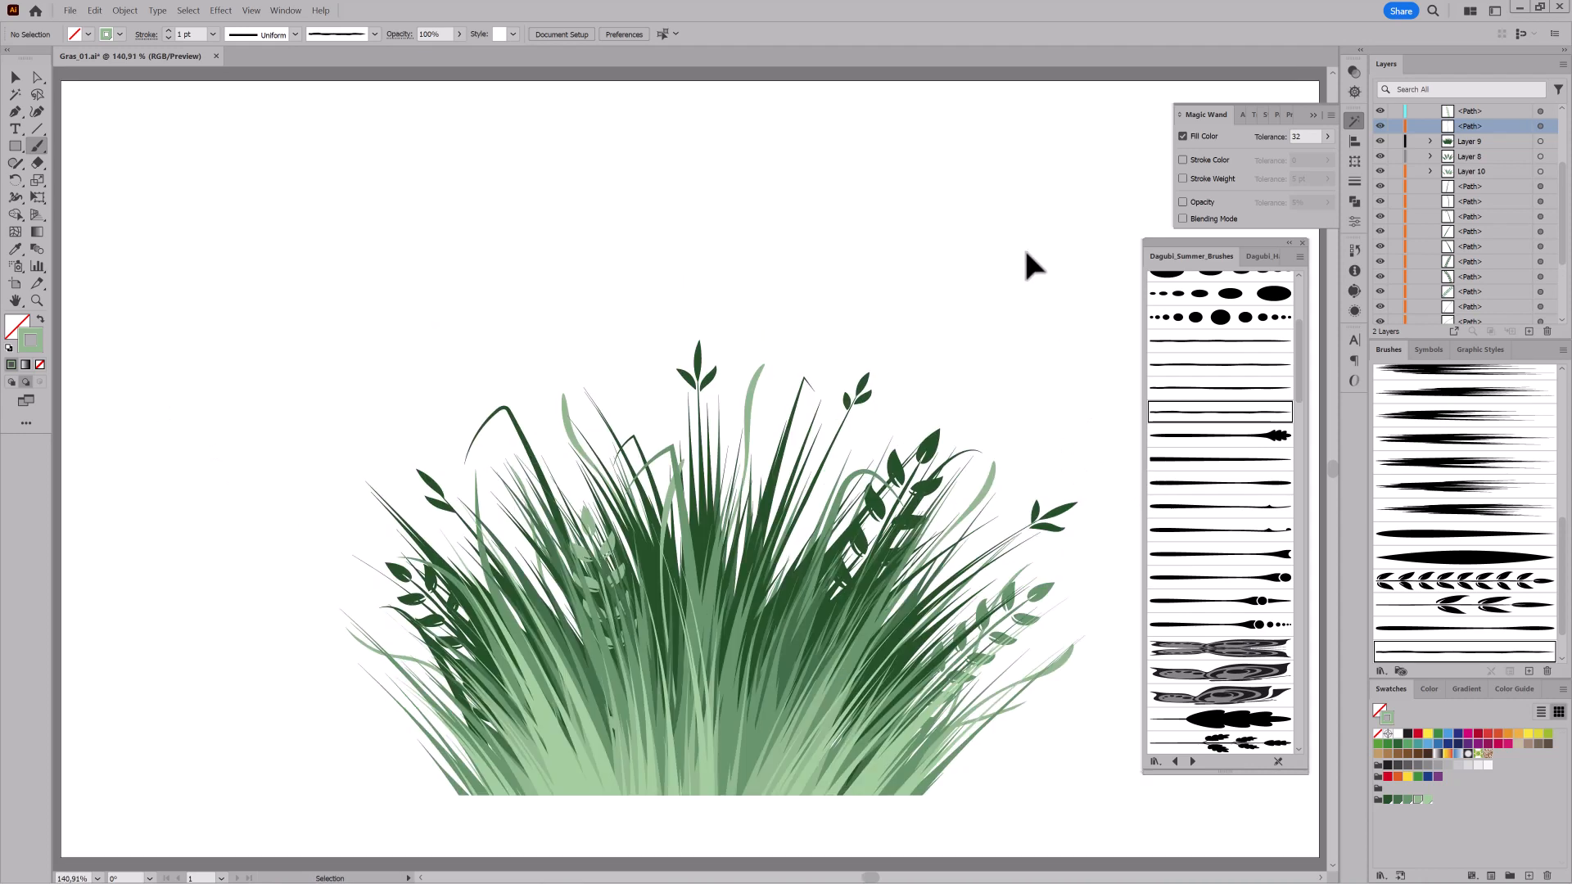
# Paint small light green leaves beside the clump's right leafy branch with the wide tapered brush and a 0.25 pt stroke.
pyautogui.scroll(5, 1279, 378)
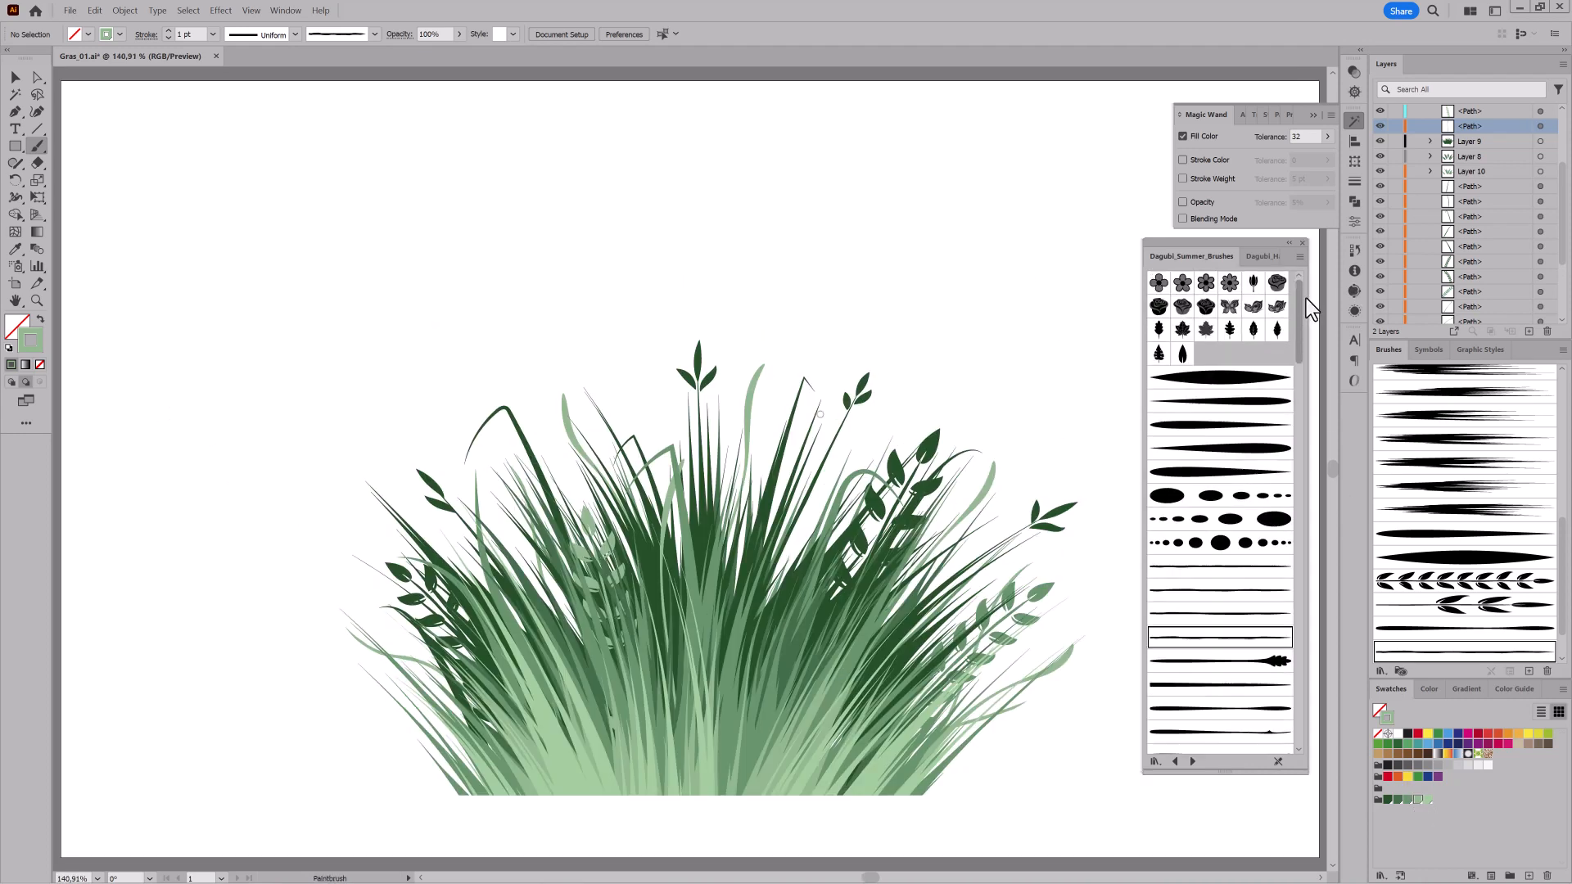
pyautogui.click(1249, 385)
pyautogui.moveTo(983, 573); pyautogui.dragTo(1027, 574)
pyautogui.moveTo(1027, 573); pyautogui.dragTo(769, 347)
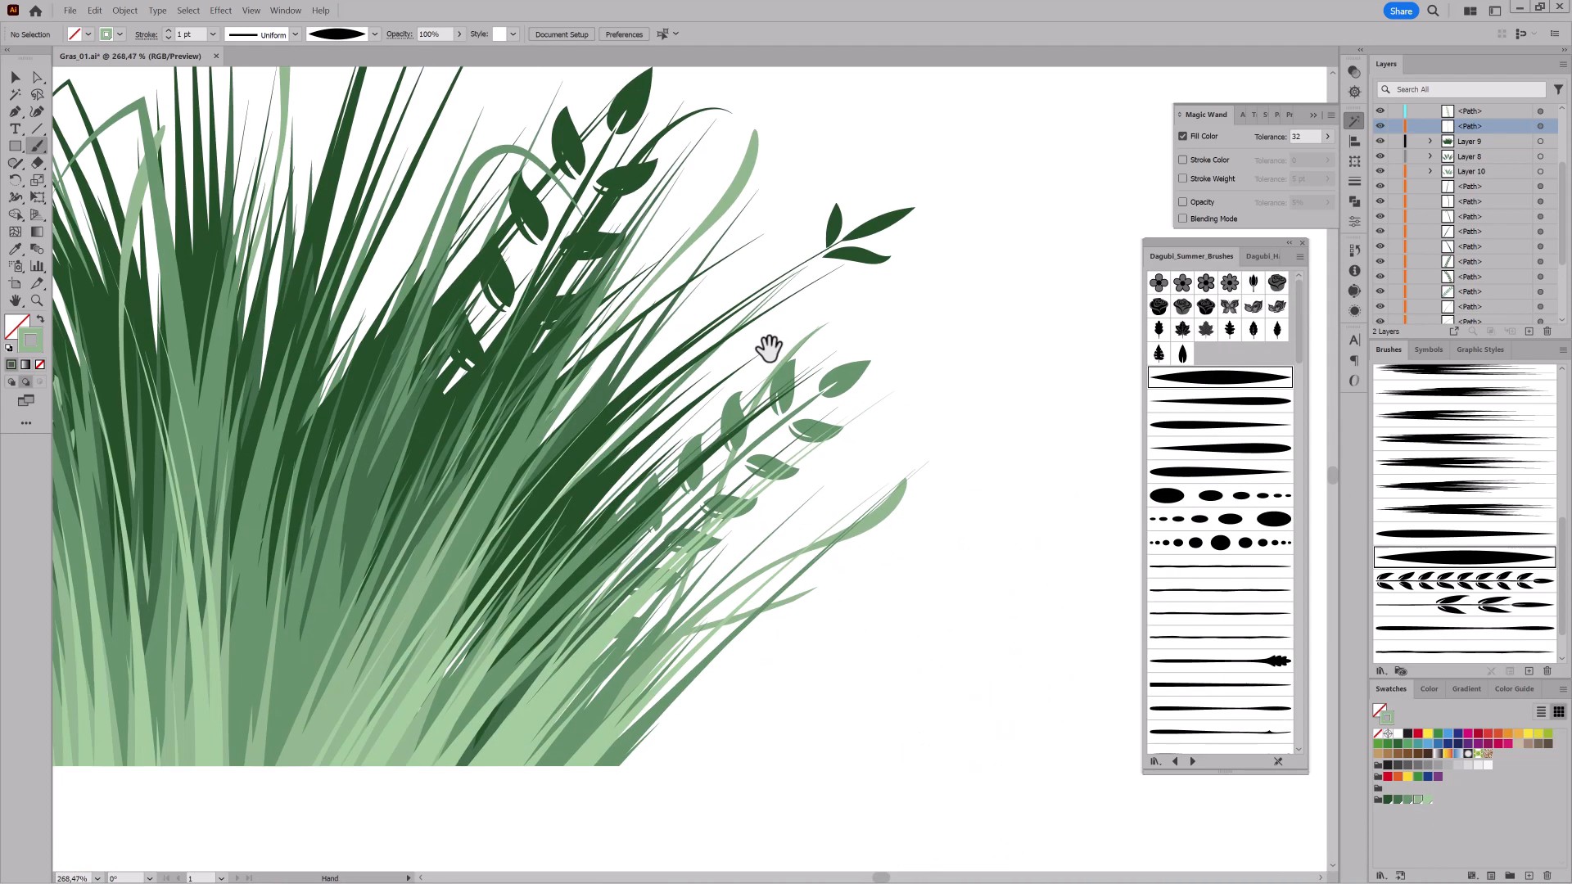
pyautogui.moveTo(845, 385); pyautogui.dragTo(938, 454)
pyautogui.moveTo(1025, 398); pyautogui.dragTo(1029, 393)
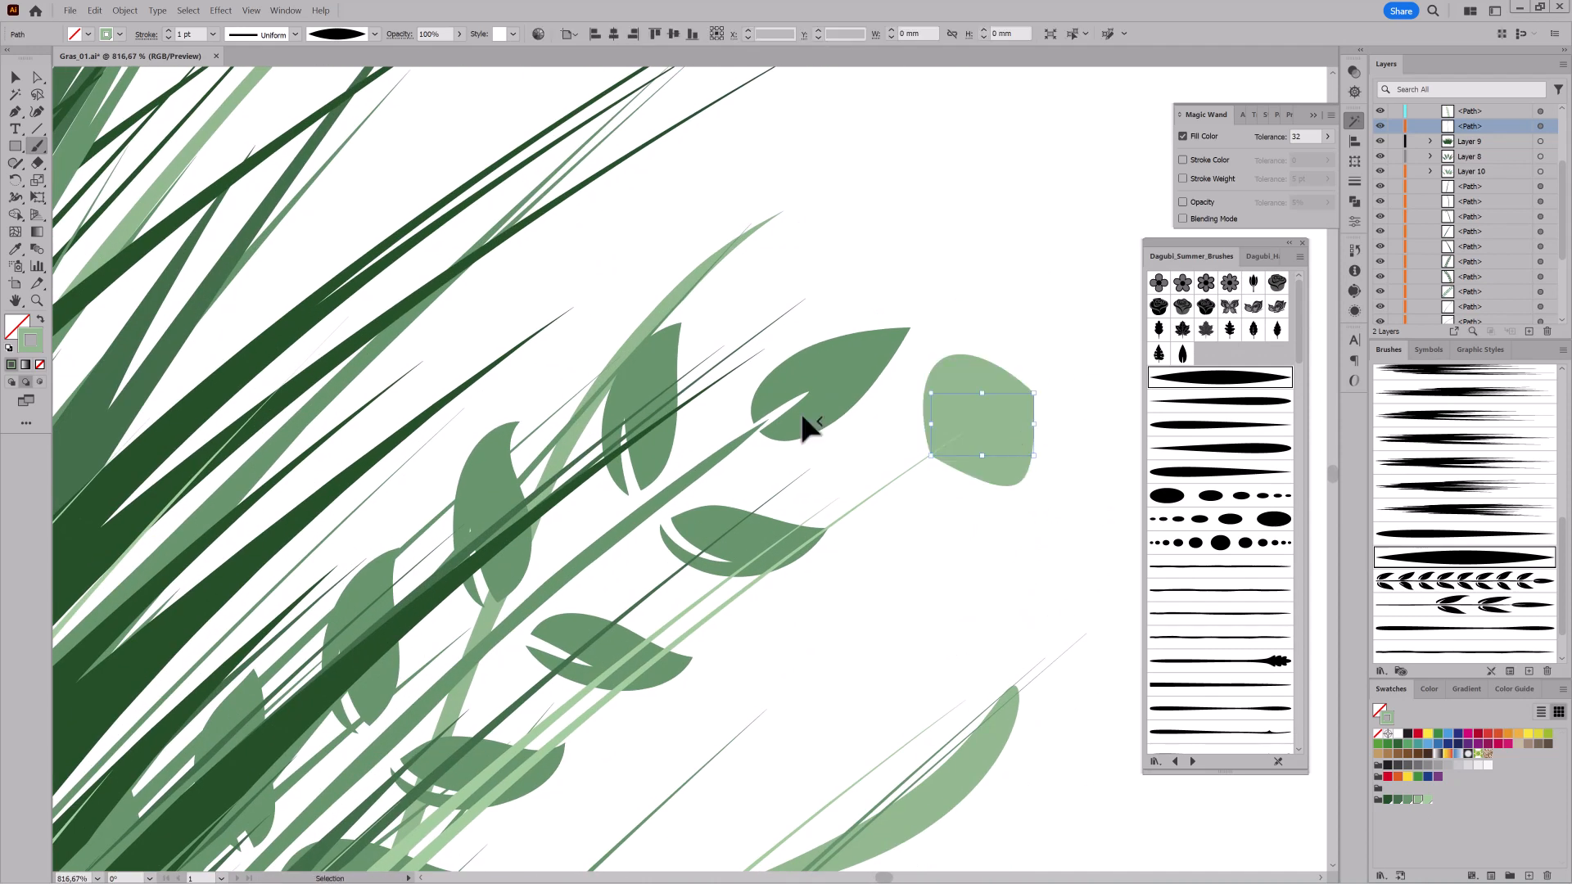
pyautogui.click(167, 37)
pyautogui.click(167, 37)
pyautogui.click(167, 38)
pyautogui.moveTo(894, 494); pyautogui.dragTo(1015, 471)
pyautogui.moveTo(908, 466); pyautogui.dragTo(901, 394)
# Paint small light green leaves along the thin blade at the clump's lower right with the tapered brush.
pyautogui.moveTo(906, 570)
pyautogui.mouseDown()
pyautogui.moveTo(891, 547)
pyautogui.moveTo(969, 146)
pyautogui.mouseUp()
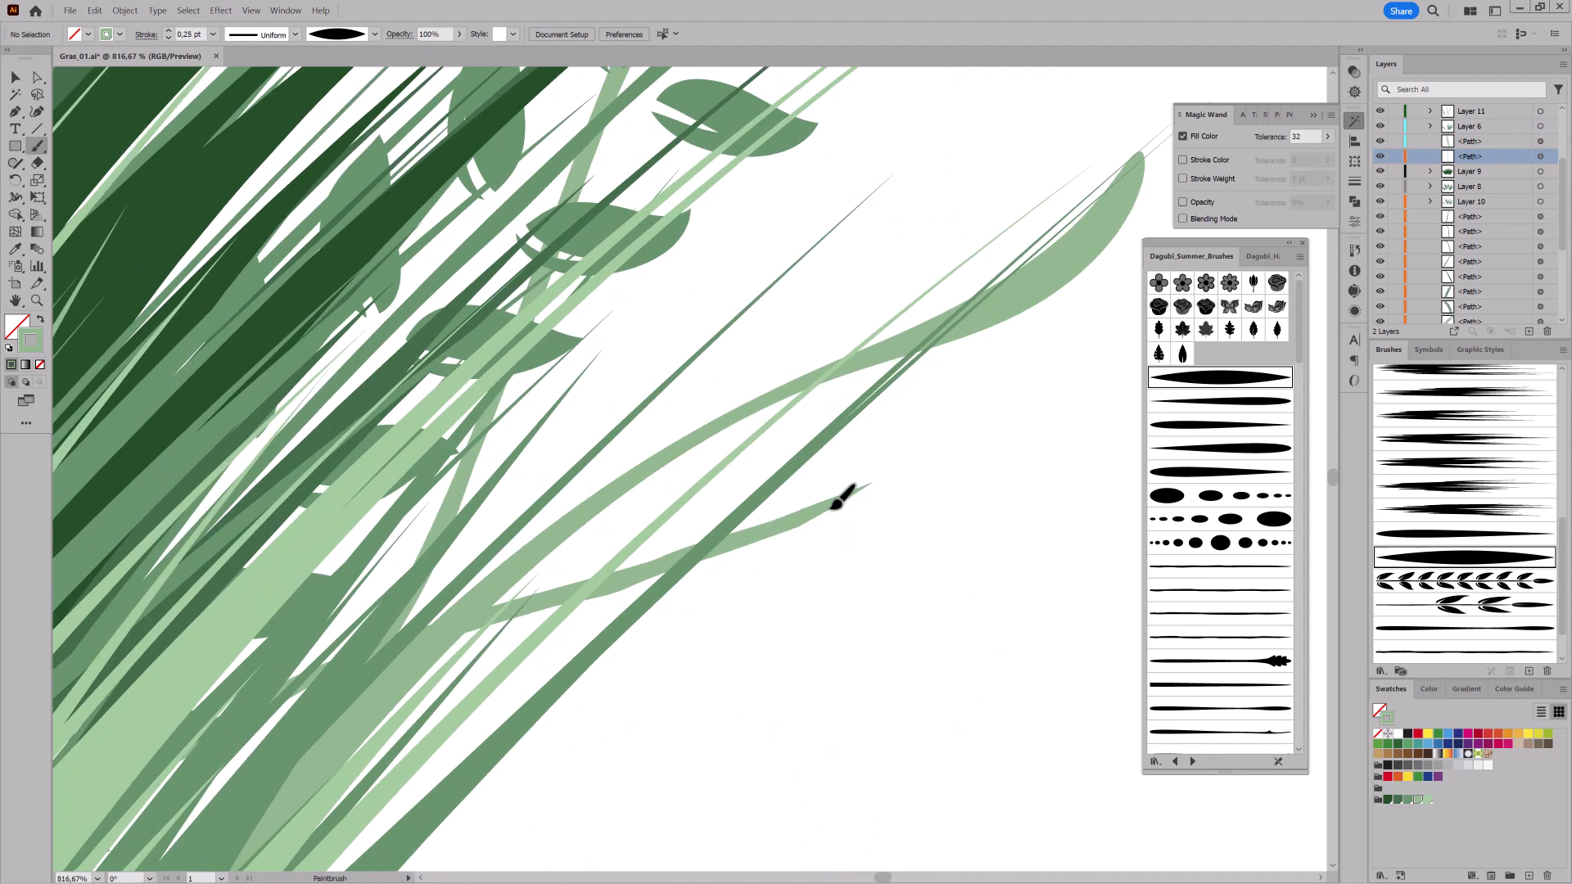
pyautogui.moveTo(1003, 430)
pyautogui.mouseDown()
pyautogui.moveTo(791, 541)
pyautogui.moveTo(928, 538)
pyautogui.mouseUp()
pyautogui.moveTo(616, 583); pyautogui.dragTo(736, 455)
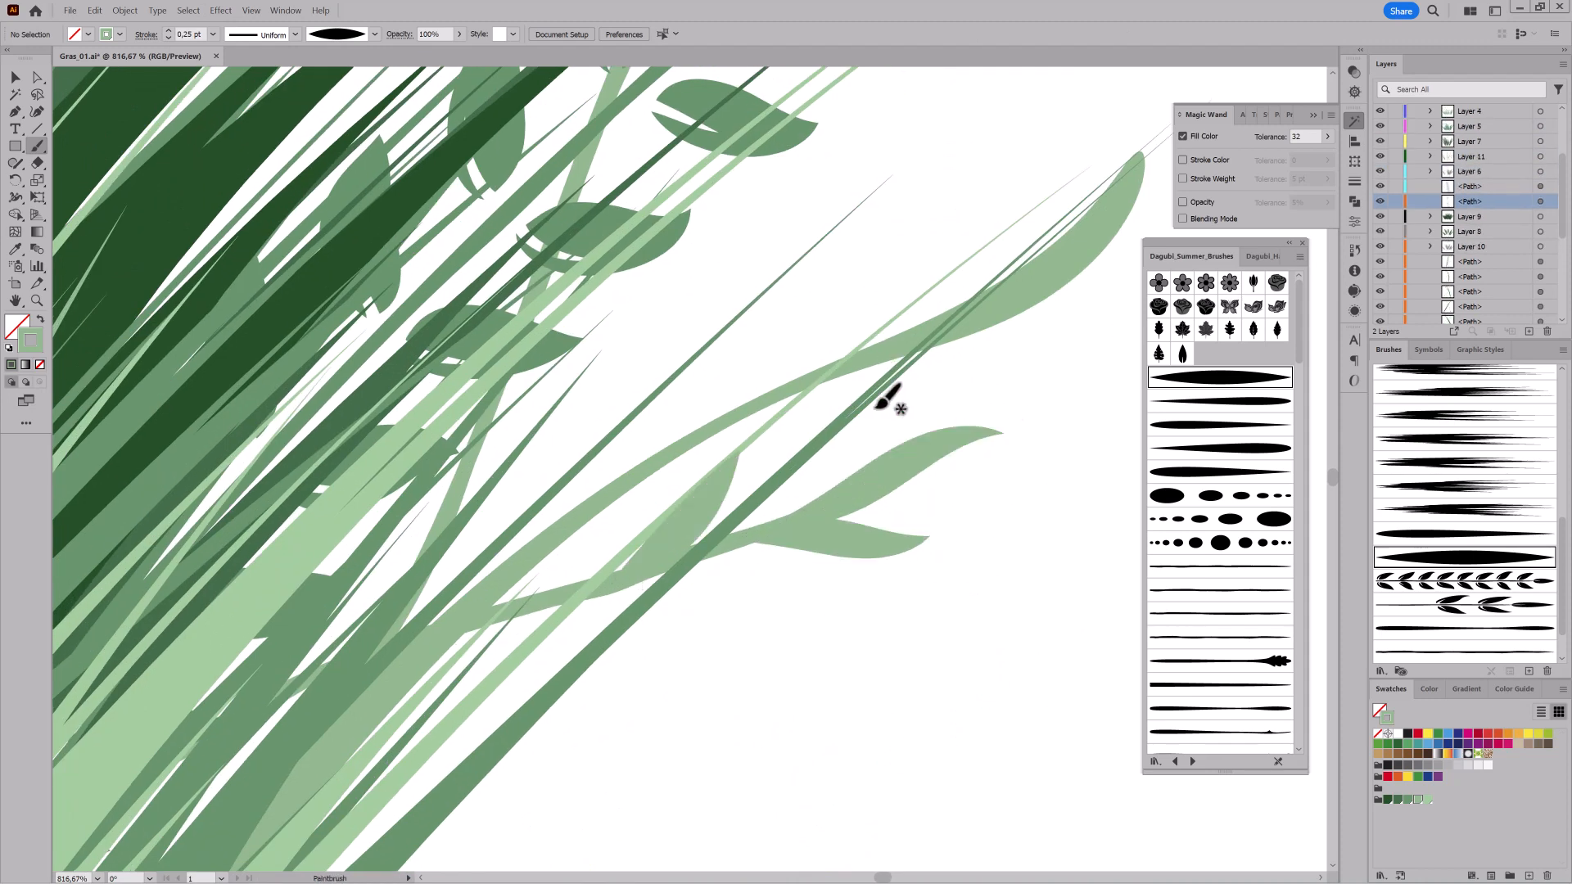
pyautogui.moveTo(962, 626)
pyautogui.mouseDown()
pyautogui.moveTo(737, 612)
pyautogui.moveTo(842, 522)
pyautogui.mouseUp()
# Paint three light green leaves on the thin blade at the clump's upper left, thinning the upright leaf to 0.1 pt and another to 0.2 pt.
pyautogui.moveTo(482, 291); pyautogui.dragTo(687, 464)
pyautogui.moveTo(652, 306); pyautogui.dragTo(691, 390)
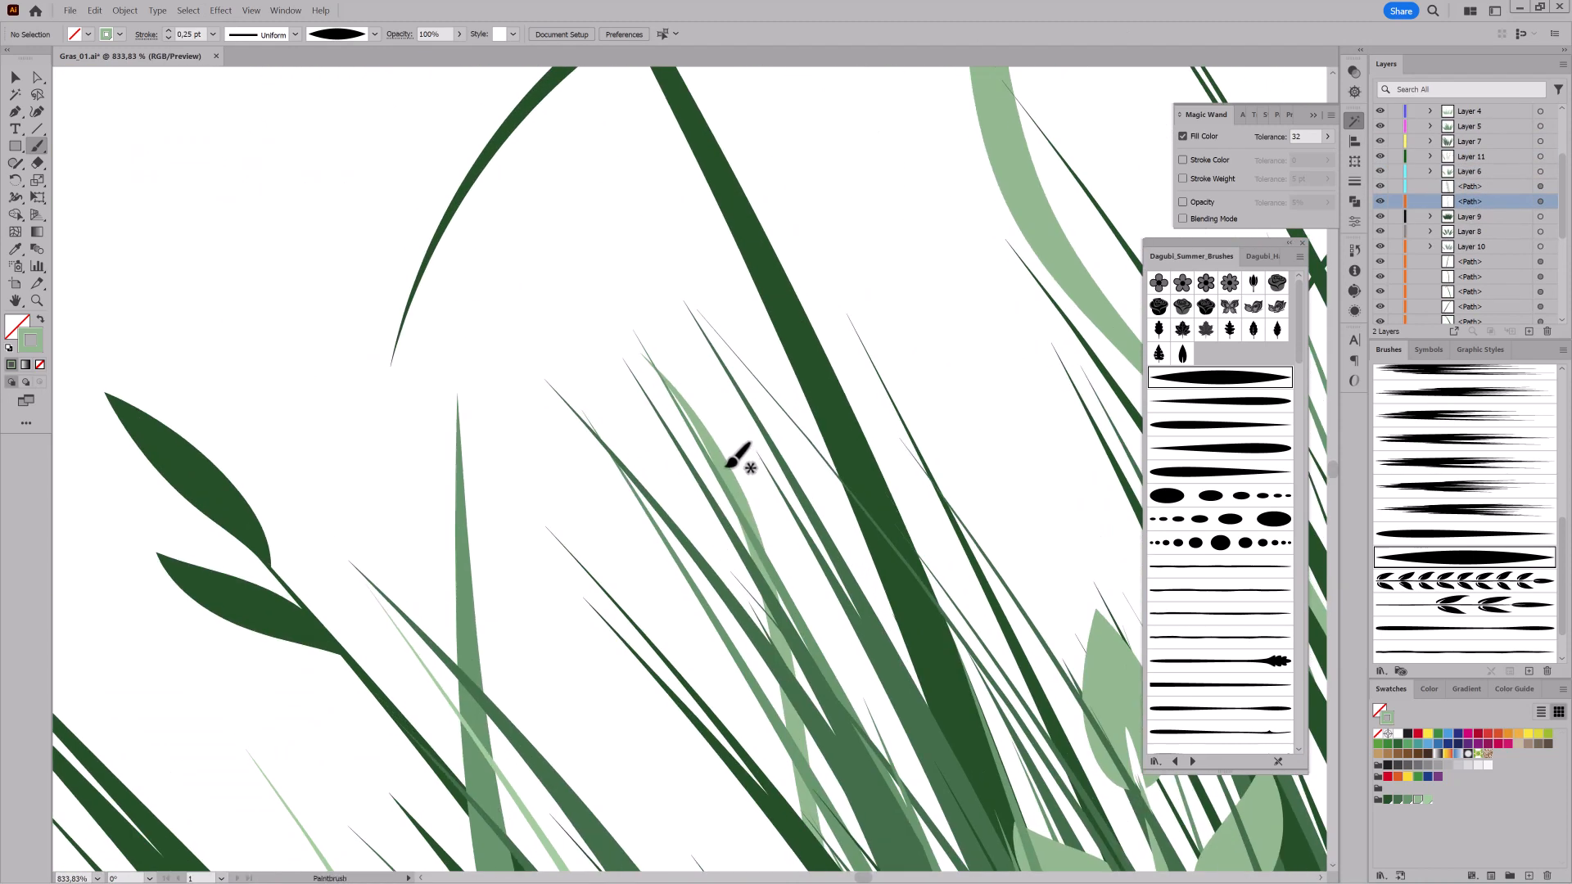
pyautogui.moveTo(724, 459); pyautogui.dragTo(605, 263)
pyautogui.moveTo(659, 423); pyautogui.dragTo(581, 416)
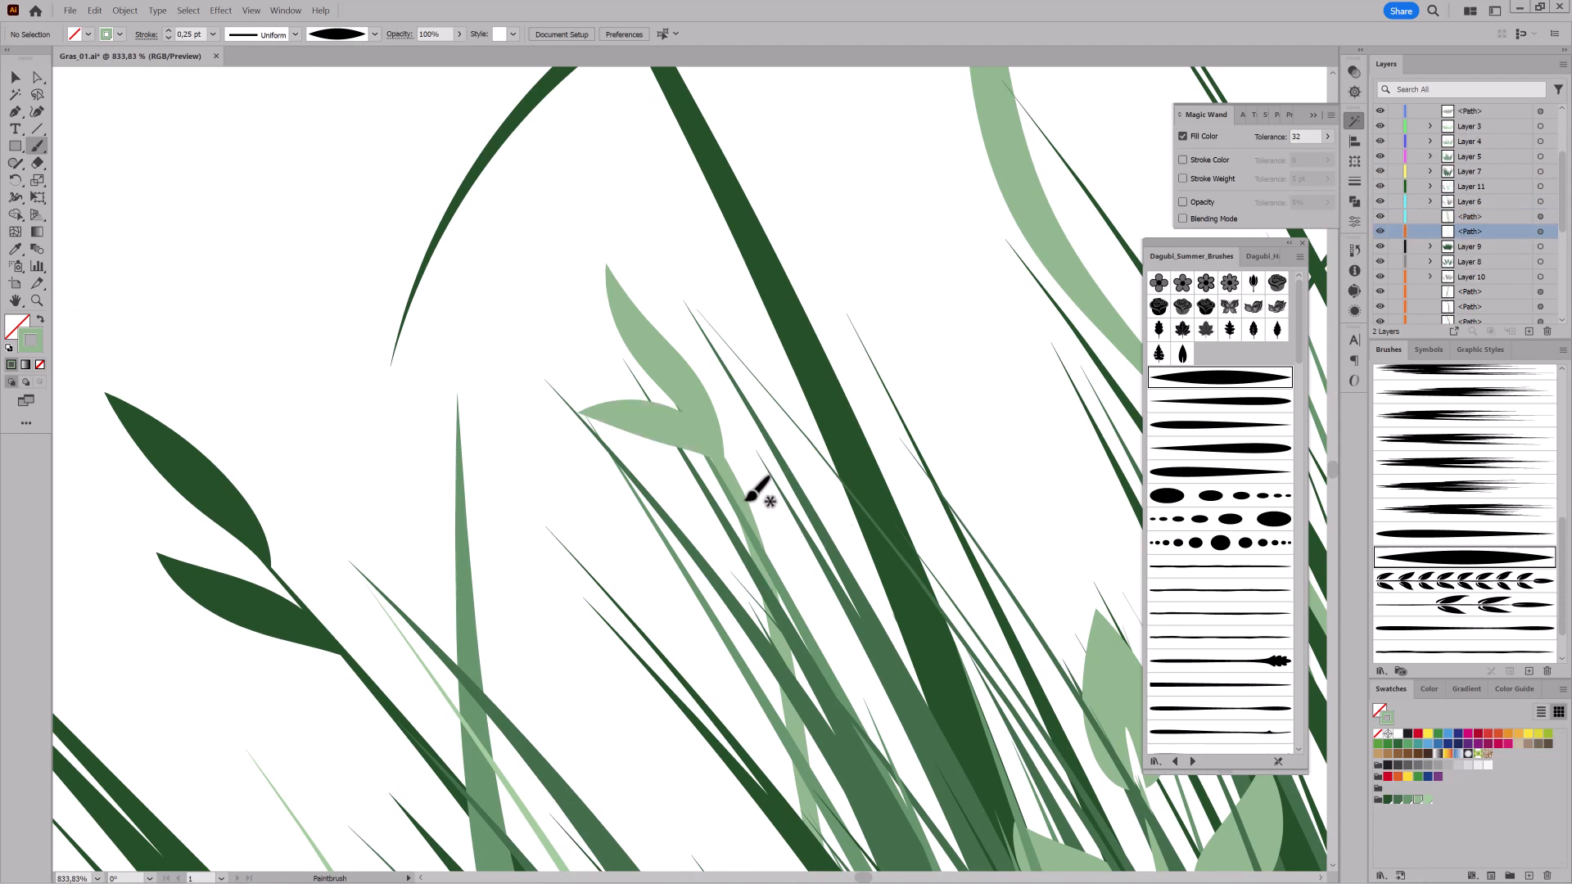
pyautogui.moveTo(746, 499); pyautogui.dragTo(737, 335)
pyautogui.click(168, 39)
pyautogui.click(169, 38)
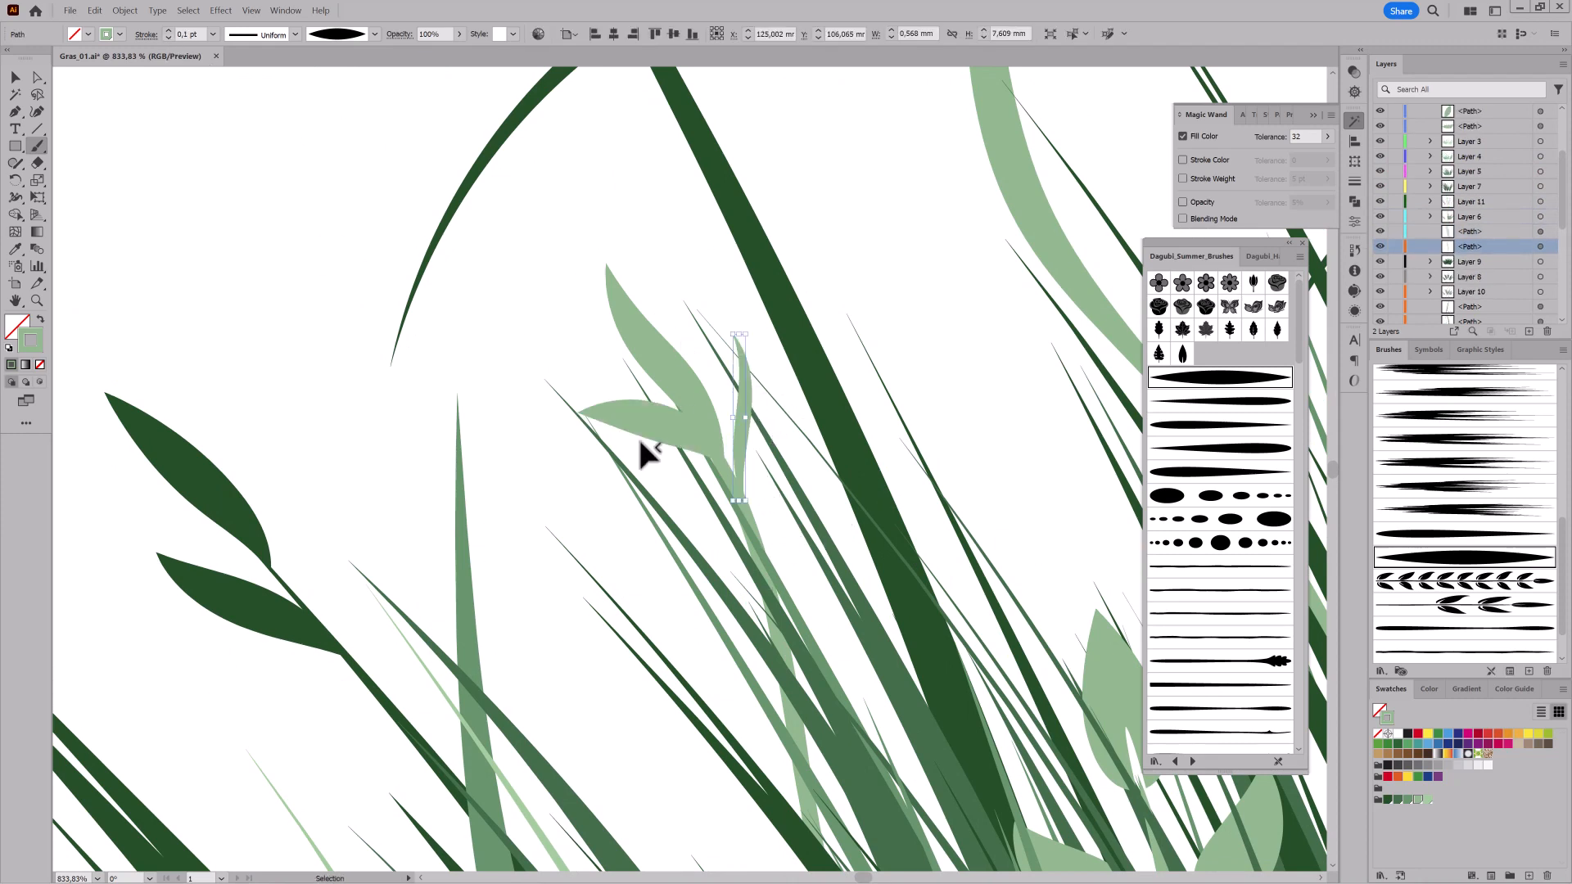
pyautogui.keyDown('ctrl'); pyautogui.click(640, 440); pyautogui.keyUp('ctrl')
pyautogui.click(168, 39)
pyautogui.keyDown('ctrl'); pyautogui.click(321, 260); pyautogui.keyUp('ctrl')
pyautogui.scroll(-10, 322, 270)
pyautogui.moveTo(327, 327); pyautogui.dragTo(884, 588)
# Paint a medium green side-view butterfly above the clump's top center with a butterfly brush and set its stroke to 1 pt.
pyautogui.scroll(5, 856, 603)
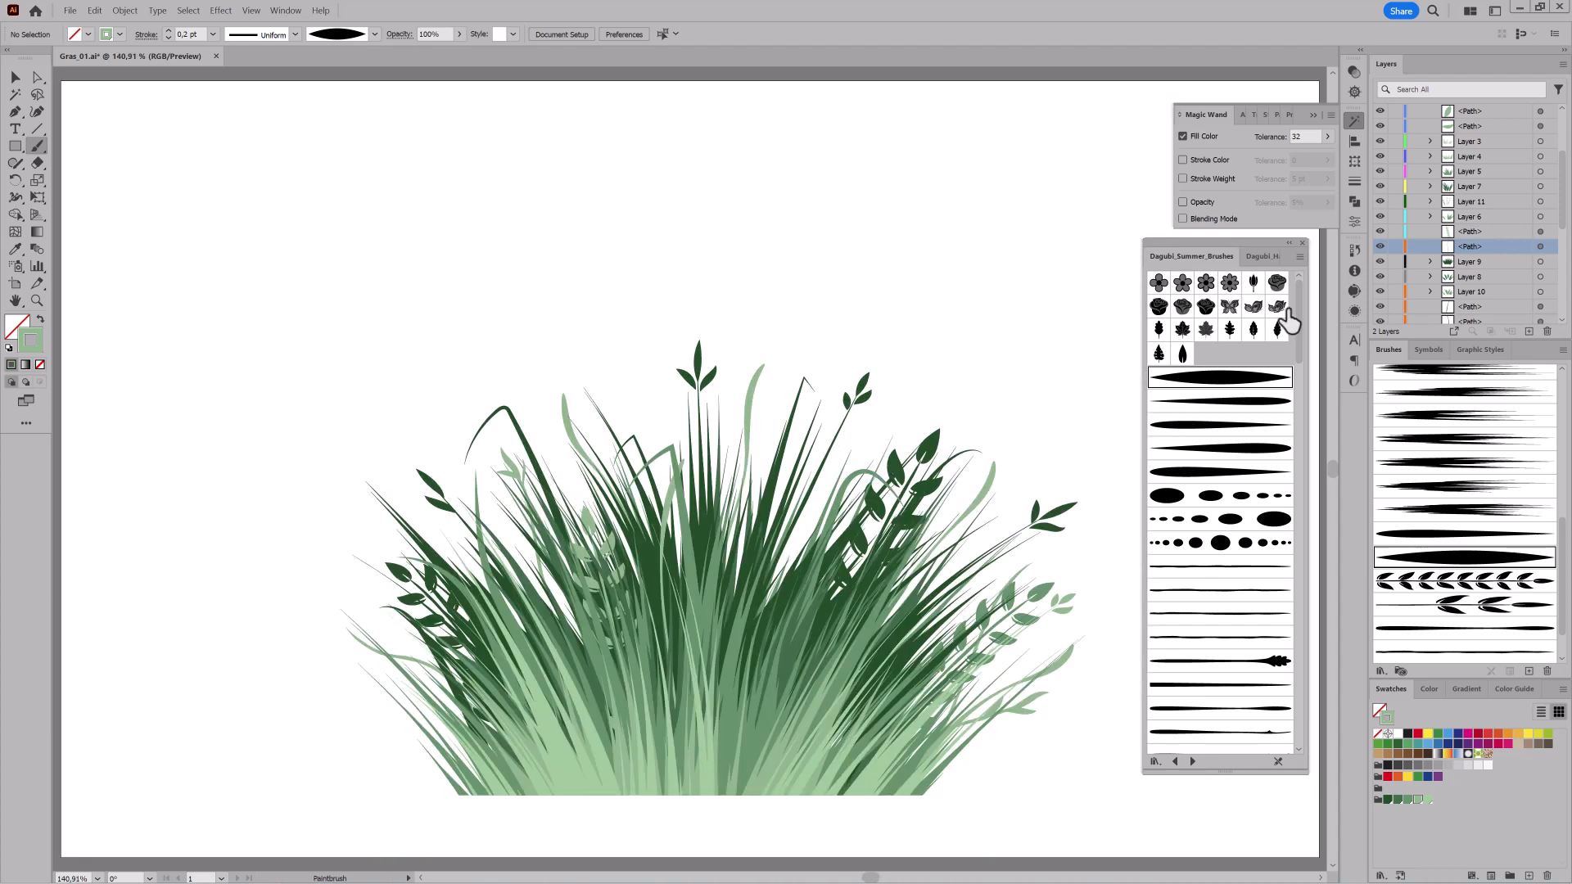
pyautogui.moveTo(1299, 327); pyautogui.dragTo(1302, 393)
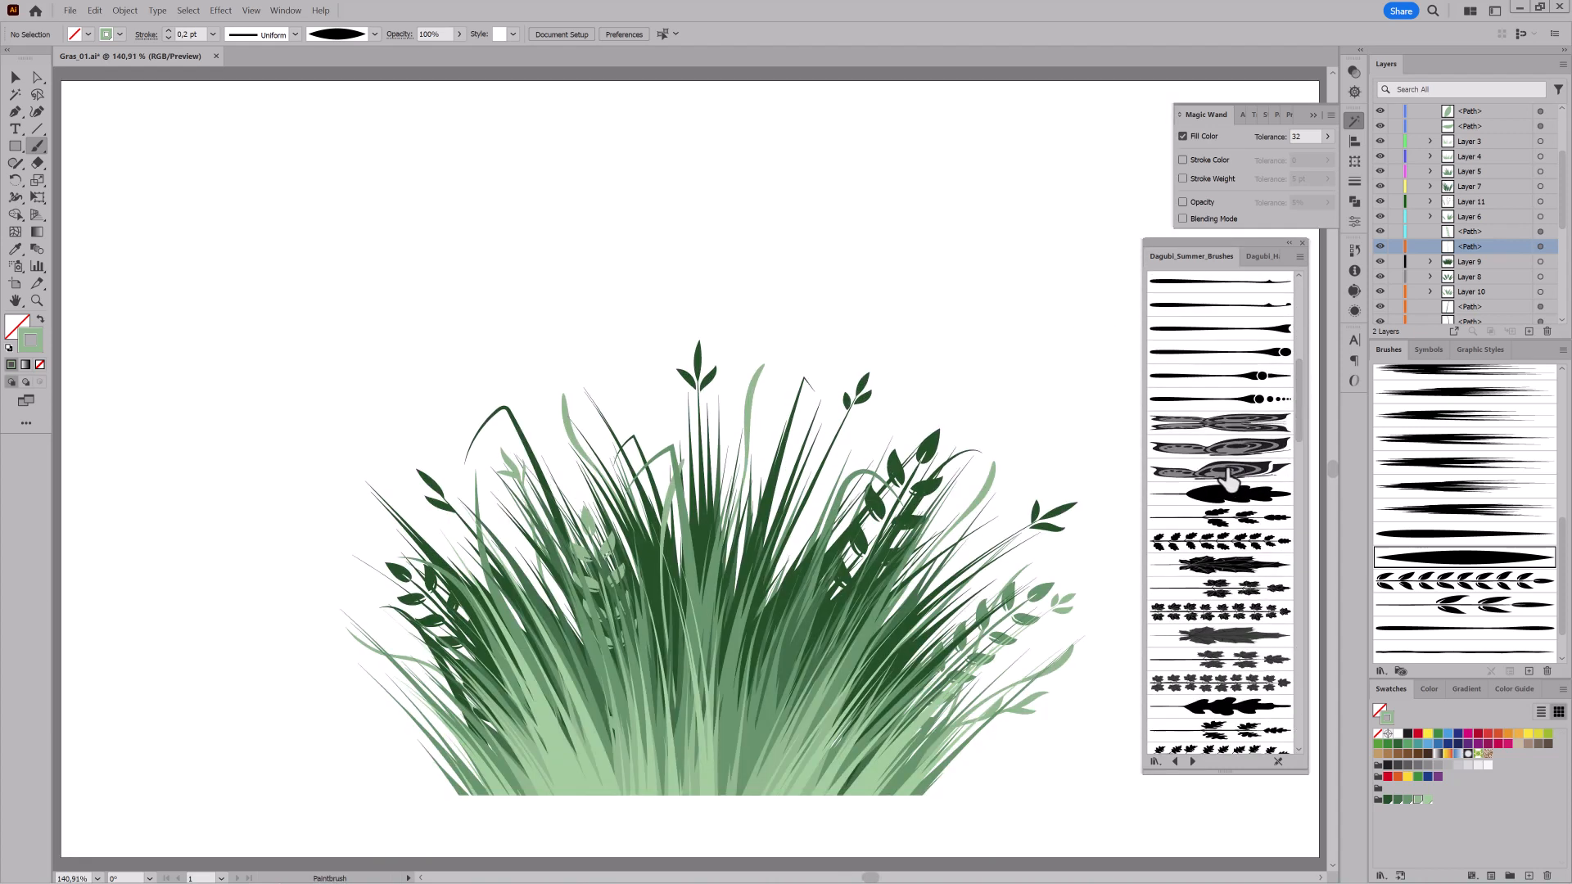
pyautogui.click(1219, 470)
pyautogui.click(1395, 800)
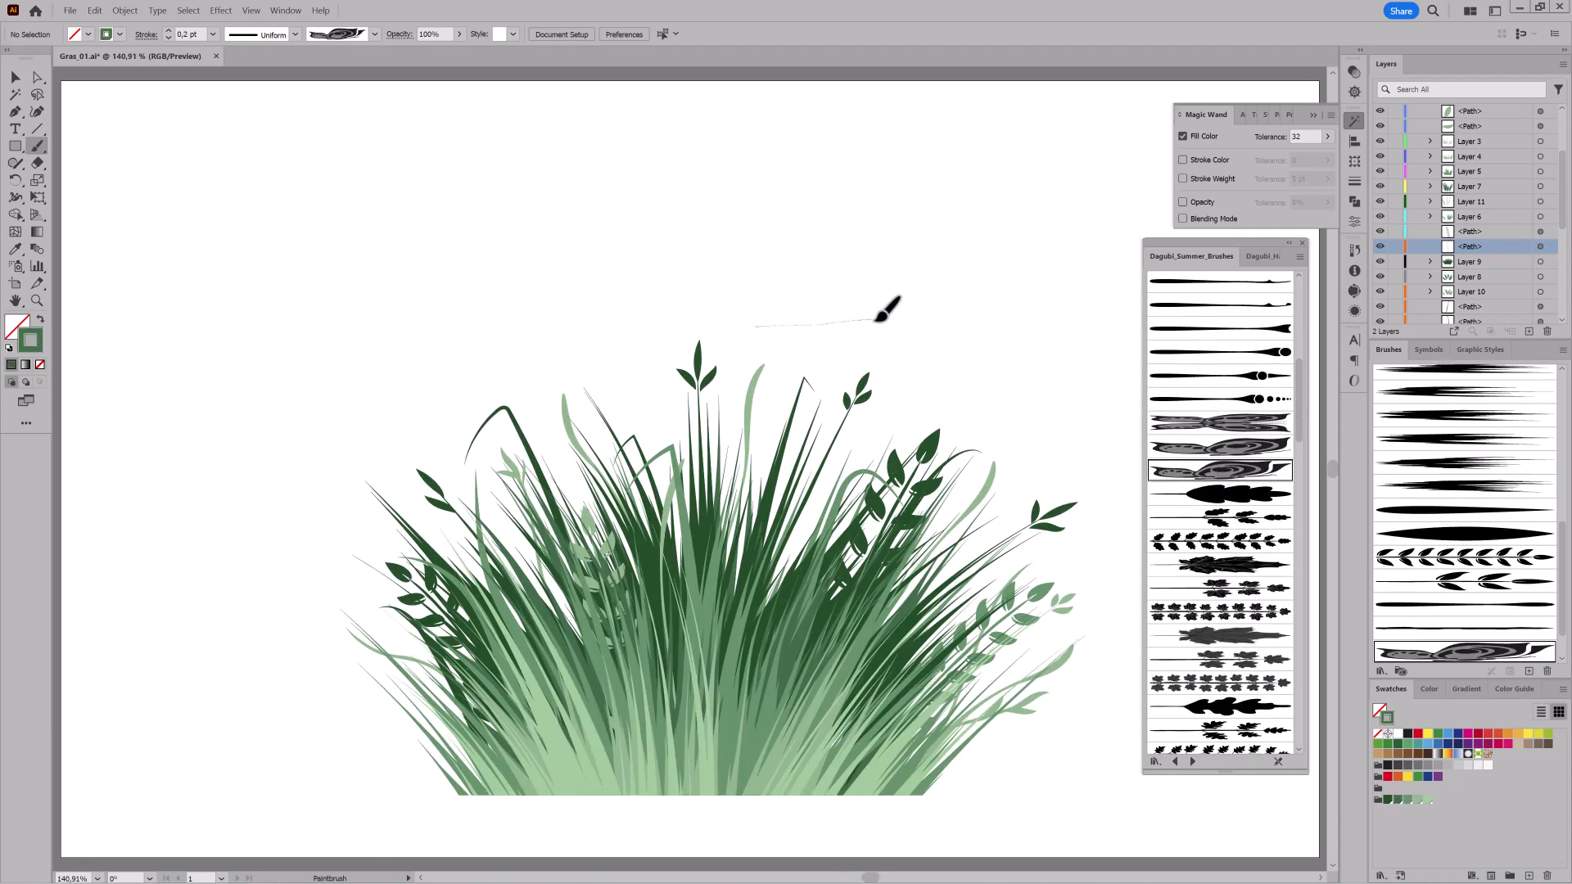
pyautogui.moveTo(878, 317); pyautogui.dragTo(806, 313)
pyautogui.click(167, 29)
pyautogui.keyDown('ctrl'); pyautogui.click(987, 363); pyautogui.keyUp('ctrl')
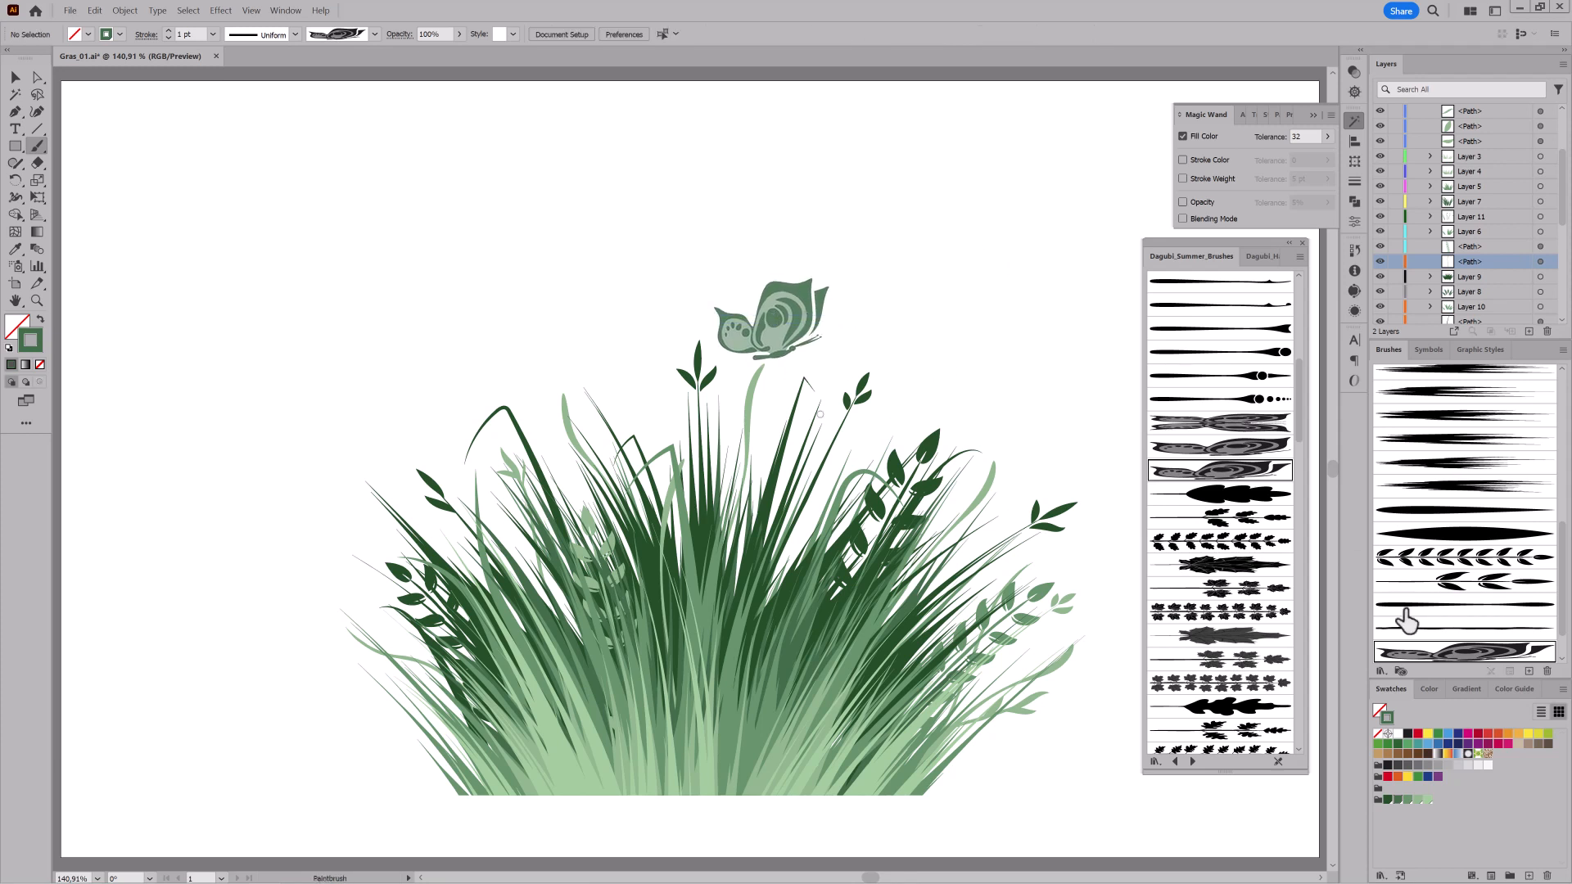
# Paint a second medium green butterfly on the bent blade's tip at the upper left, using the other side-view butterfly brush.
pyautogui.click(1219, 446)
pyautogui.moveTo(471, 405)
pyautogui.mouseDown()
pyautogui.moveTo(491, 381)
pyautogui.moveTo(535, 395)
pyautogui.moveTo(497, 382)
pyautogui.moveTo(530, 384)
pyautogui.moveTo(511, 382)
pyautogui.mouseUp()
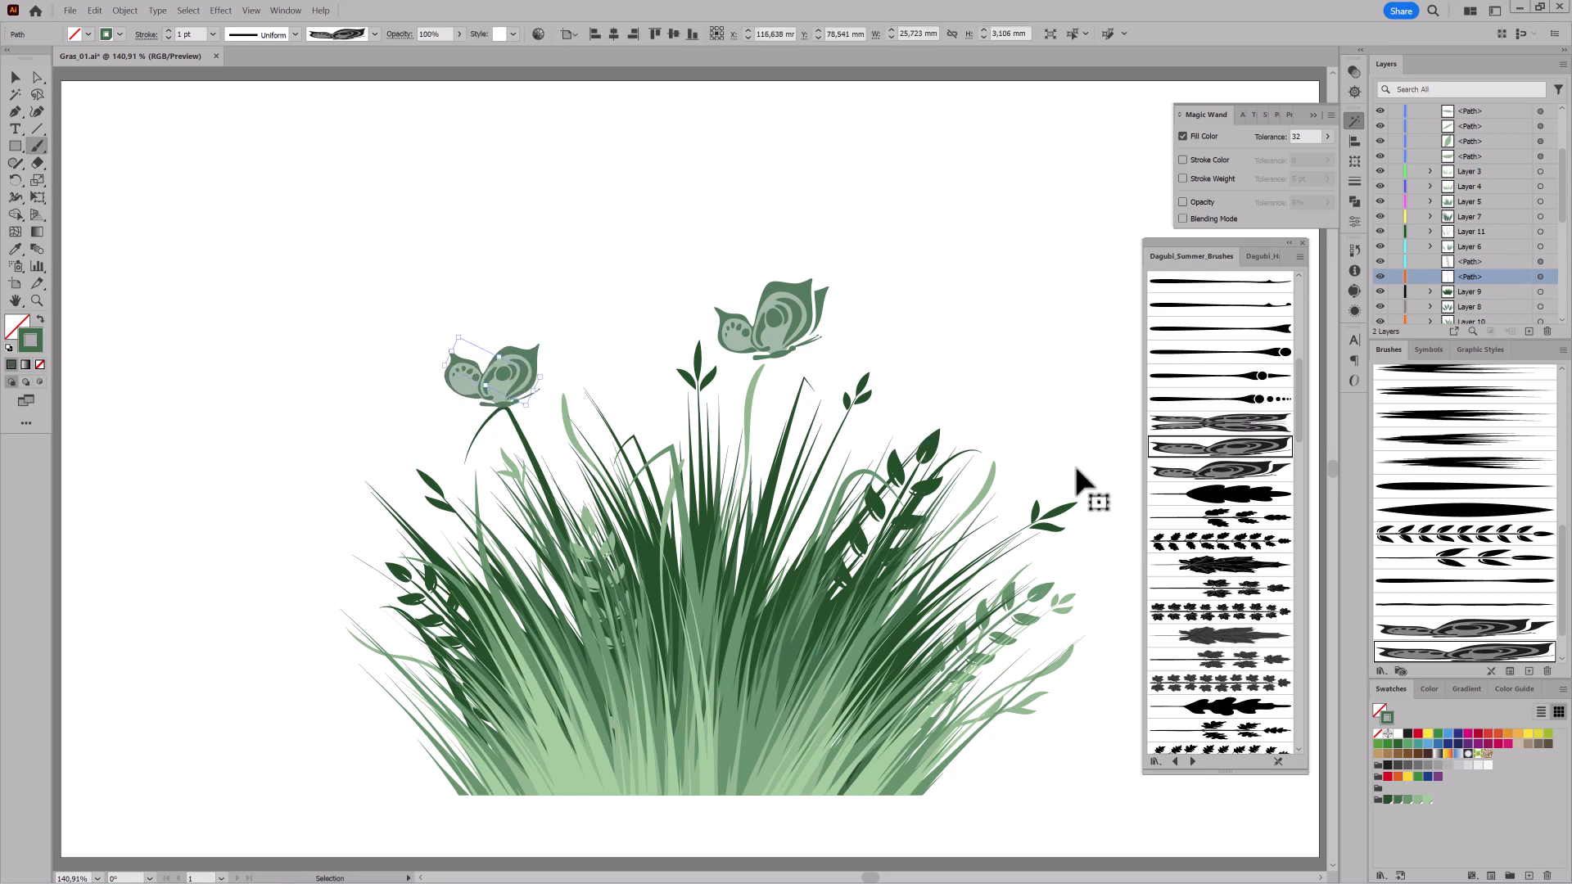
pyautogui.keyDown('ctrl'); pyautogui.click(1084, 373); pyautogui.keyUp('ctrl')
# Paint a small medium green butterfly in the empty space right of the clump with the open-winged butterfly brush.
pyautogui.click(1220, 423)
pyautogui.moveTo(1056, 531); pyautogui.dragTo(877, 524)
pyautogui.moveTo(991, 580)
pyautogui.mouseDown()
pyautogui.moveTo(940, 470)
pyautogui.moveTo(974, 503)
pyautogui.moveTo(959, 543)
pyautogui.mouseUp()
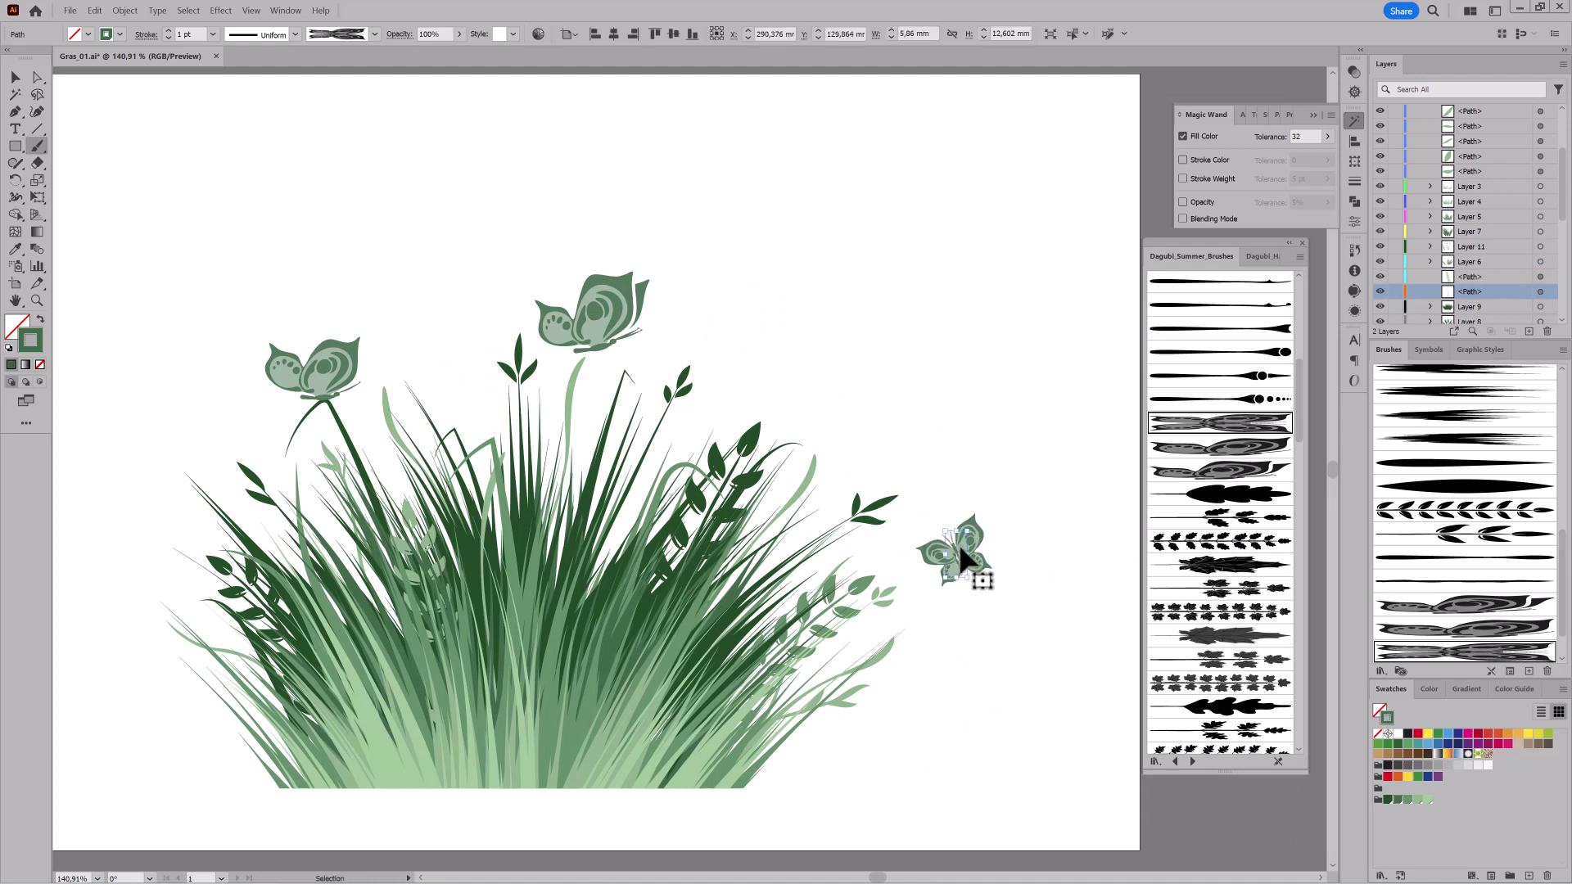
pyautogui.keyDown('ctrl'); pyautogui.click(1038, 464); pyautogui.keyUp('ctrl')
# Shrink the butterfly above the clump's center, place it on the tall blade's tip and expand its appearance.
pyautogui.keyDown('ctrl'); pyautogui.click(619, 314); pyautogui.keyUp('ctrl')
pyautogui.moveTo(654, 307); pyautogui.dragTo(635, 351)
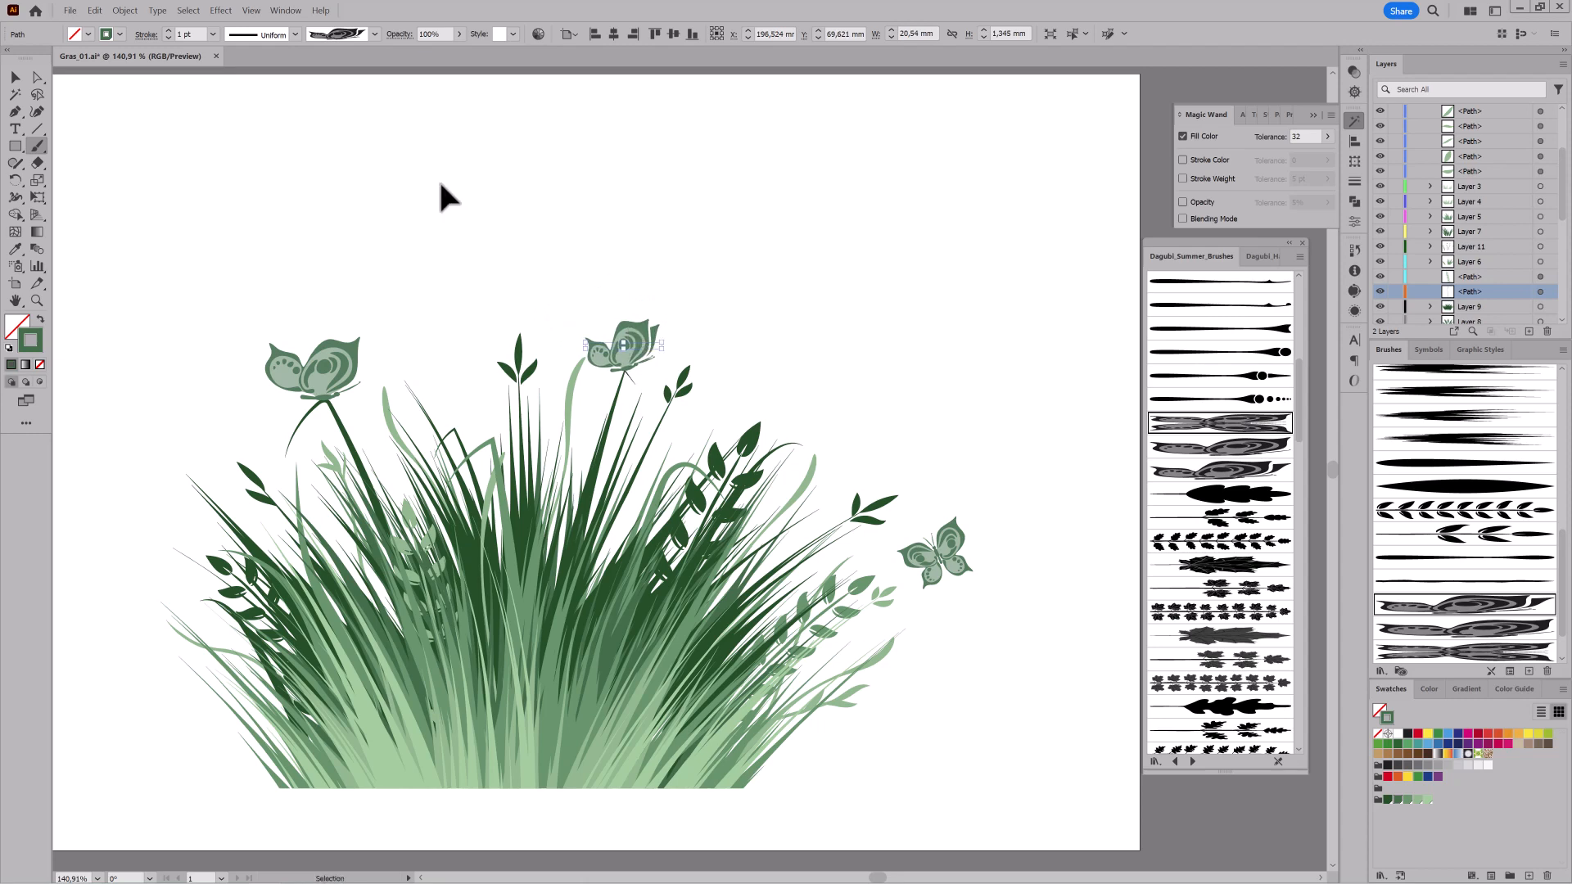
pyautogui.click(125, 10)
pyautogui.click(155, 182)
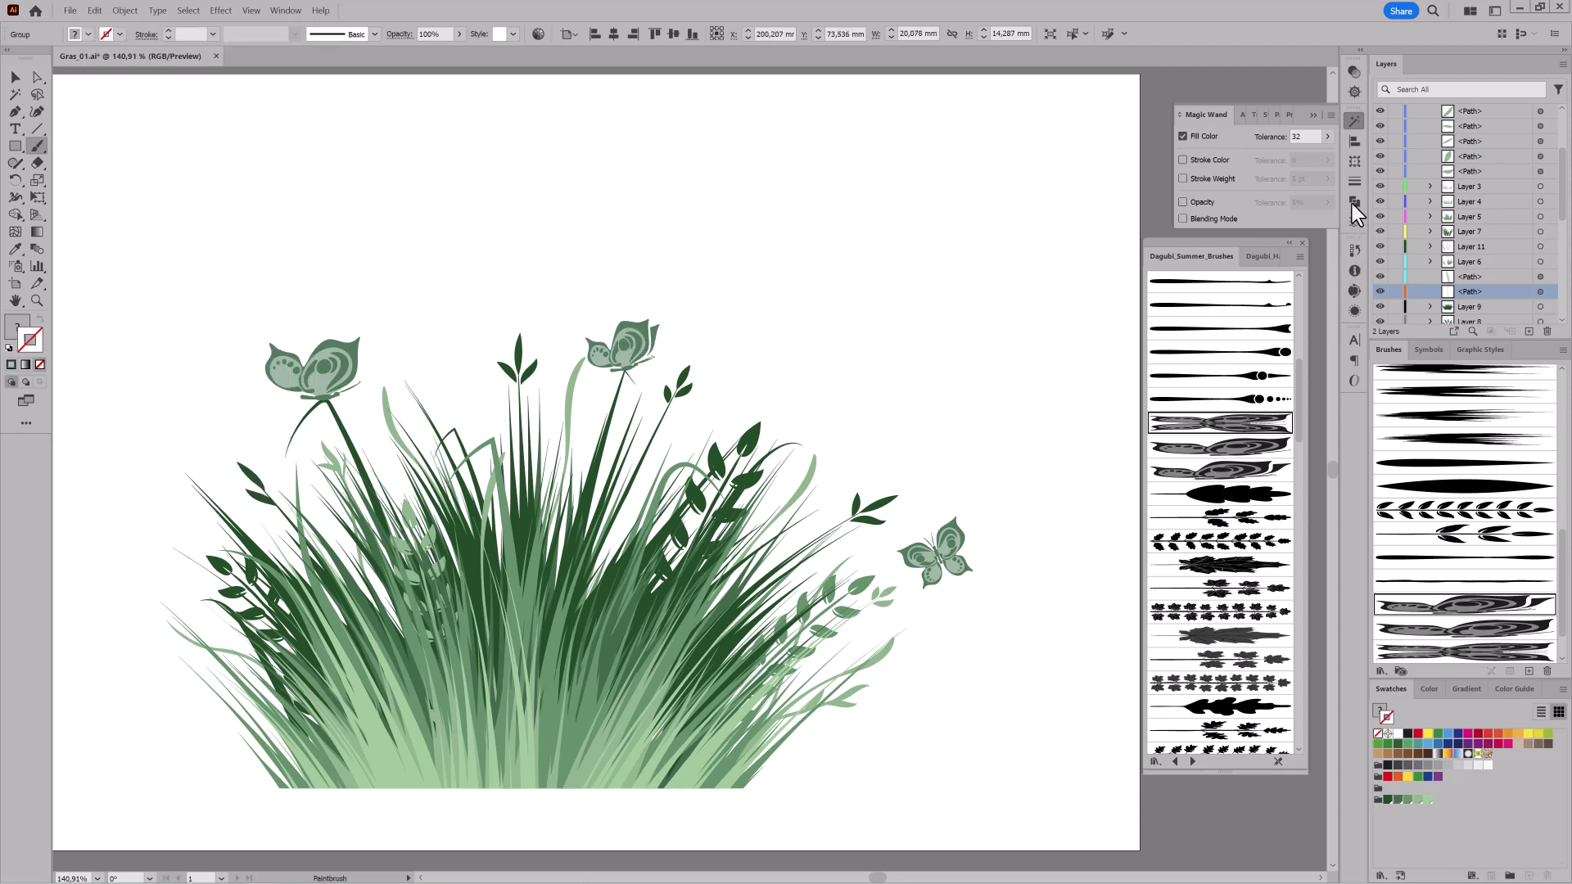
# Flip the expanded butterfly horizontally and adjust its position on the tall blade's tip.
pyautogui.click(1355, 161)
pyautogui.click(1330, 115)
pyautogui.click(1356, 150)
pyautogui.moveTo(628, 360); pyautogui.dragTo(900, 405)
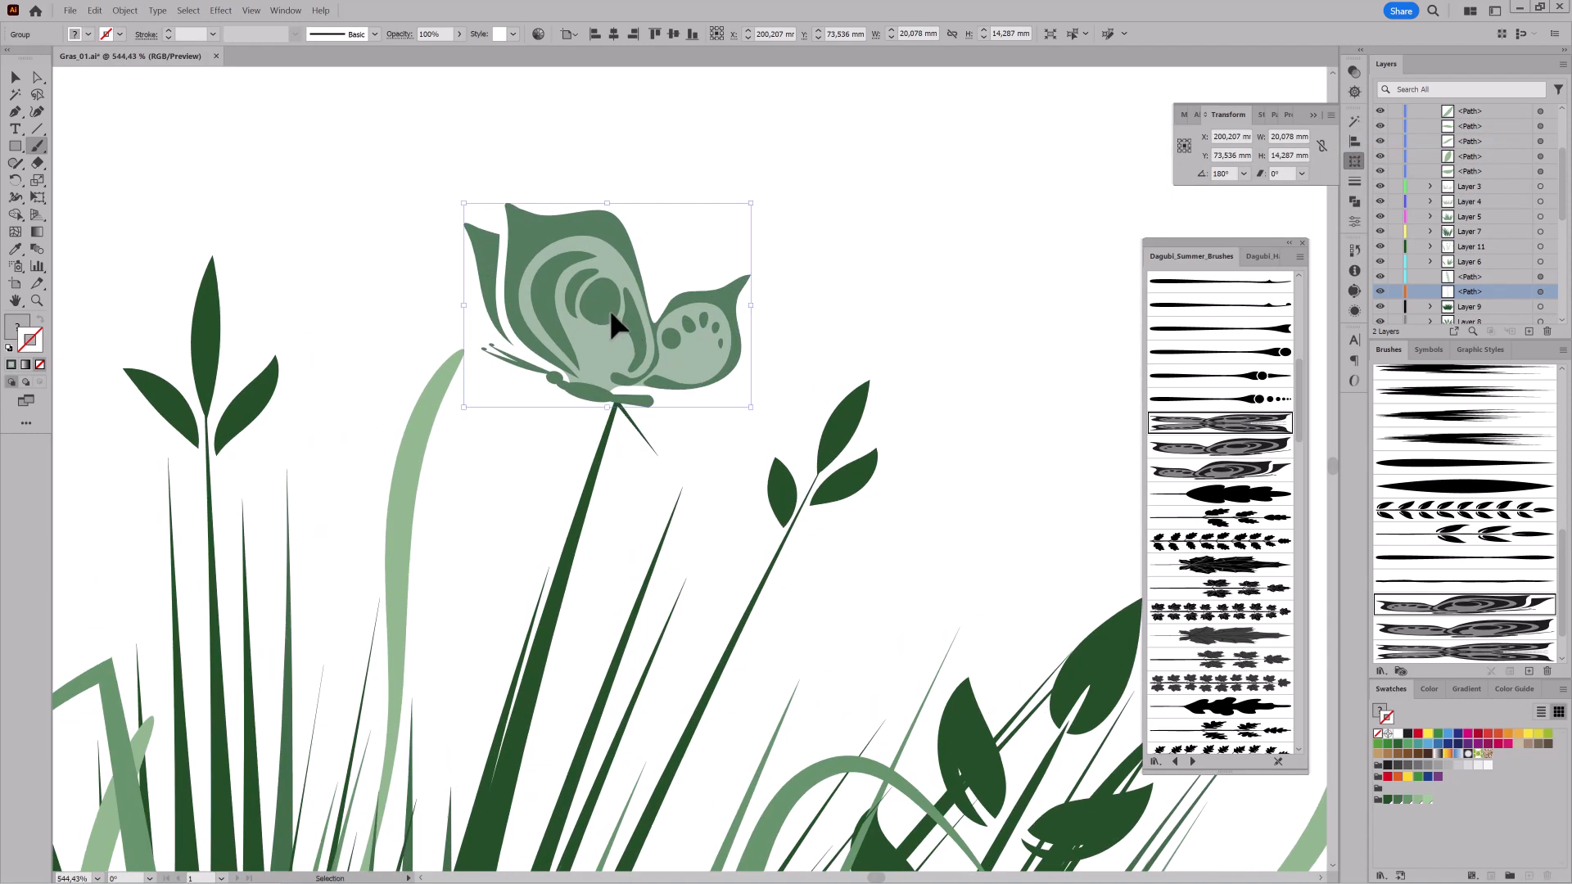
pyautogui.moveTo(611, 312); pyautogui.dragTo(638, 309)
pyautogui.moveTo(838, 469); pyautogui.dragTo(621, 410)
pyautogui.moveTo(903, 537); pyautogui.dragTo(799, 467)
pyautogui.moveTo(765, 469); pyautogui.dragTo(781, 439)
# Paint a light green side-view butterfly above the leaf tip at the clump's upper right.
pyautogui.keyDown('ctrl'); pyautogui.click(968, 320); pyautogui.keyUp('ctrl')
pyautogui.click(1423, 798)
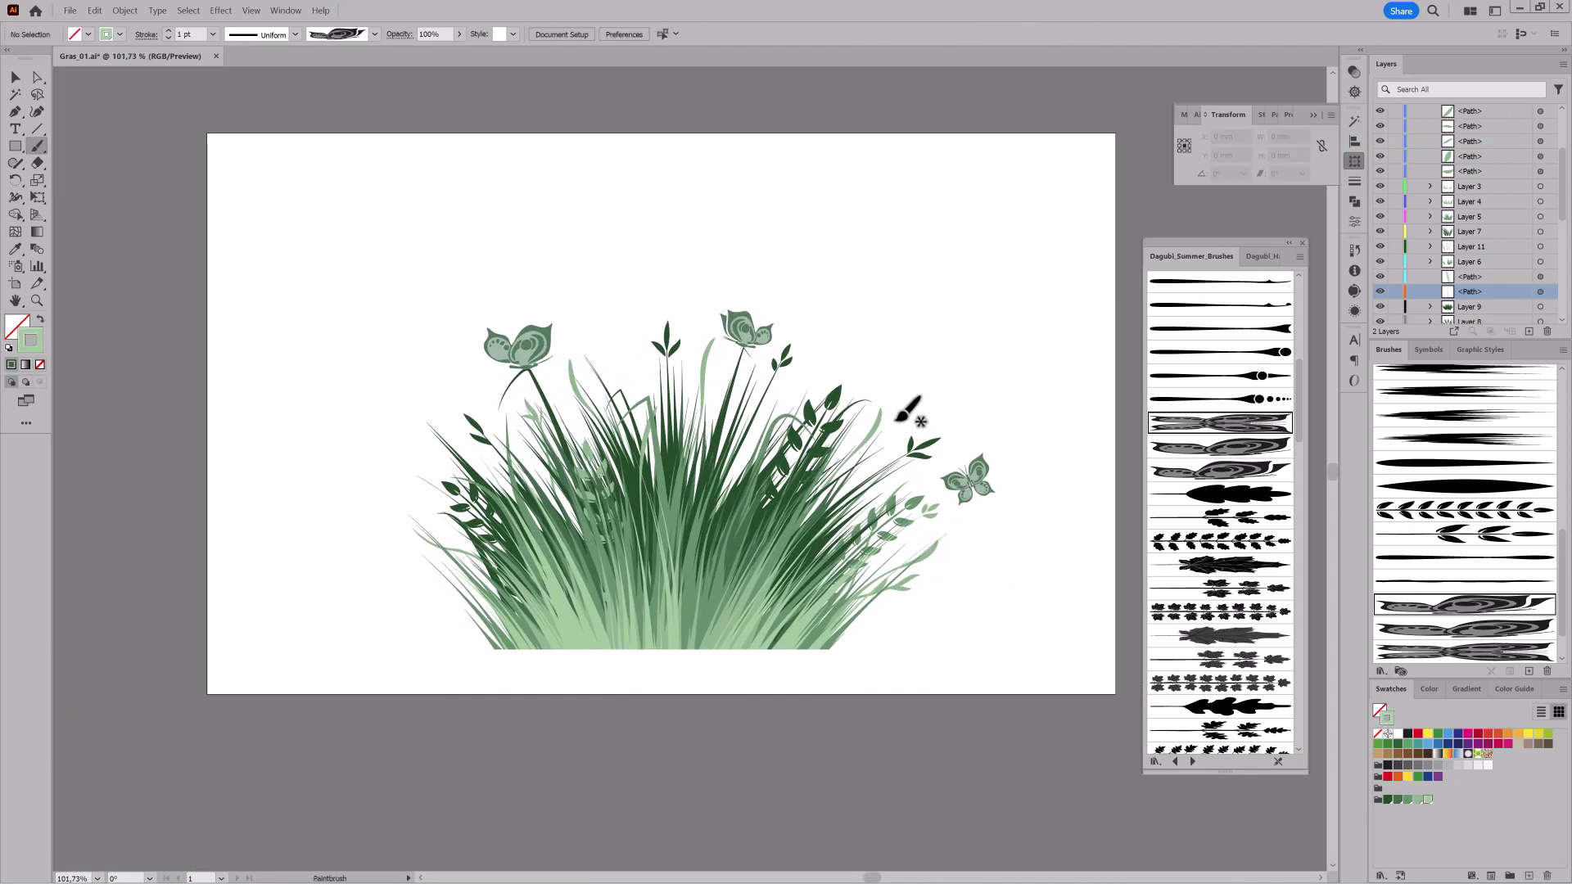
pyautogui.moveTo(901, 423); pyautogui.dragTo(932, 406)
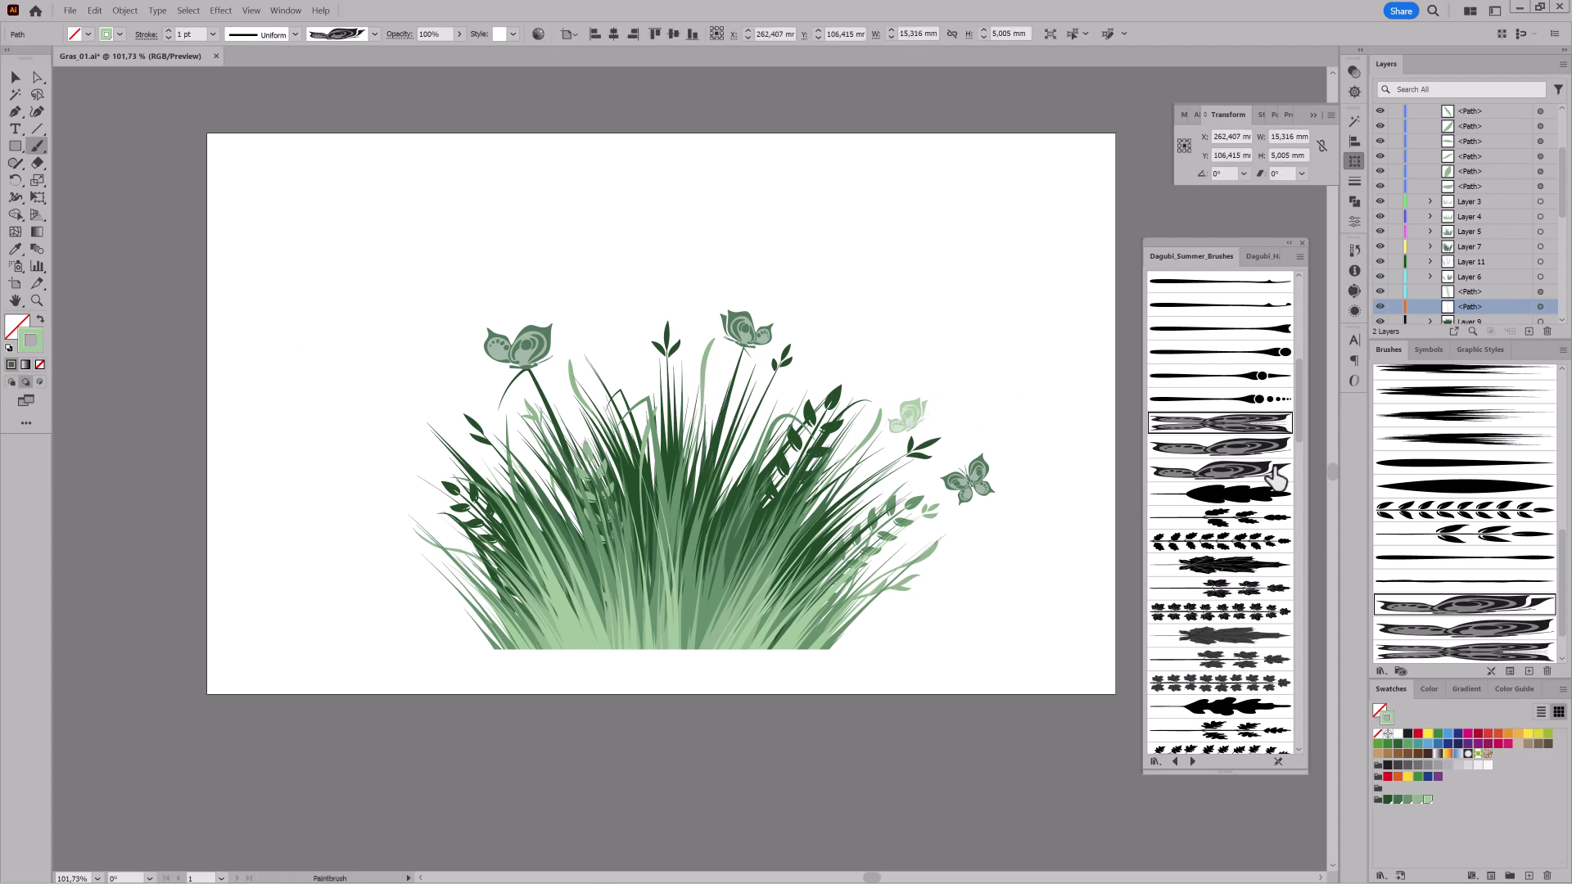
pyautogui.click(1443, 654)
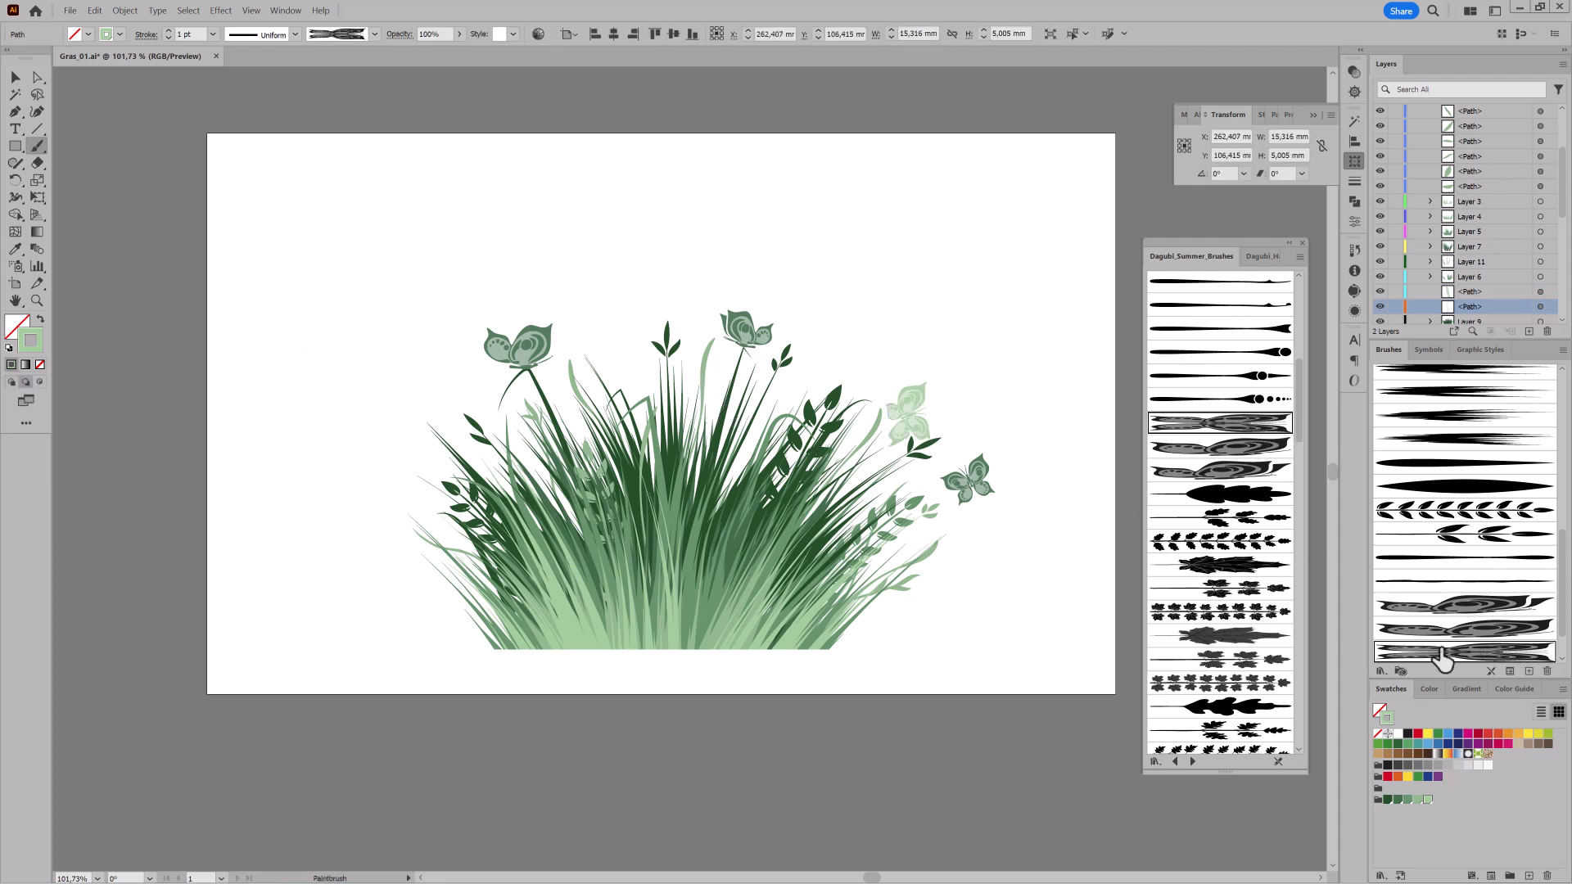
pyautogui.click(92, 11)
pyautogui.click(104, 27)
pyautogui.click(187, 10)
pyautogui.click(190, 51)
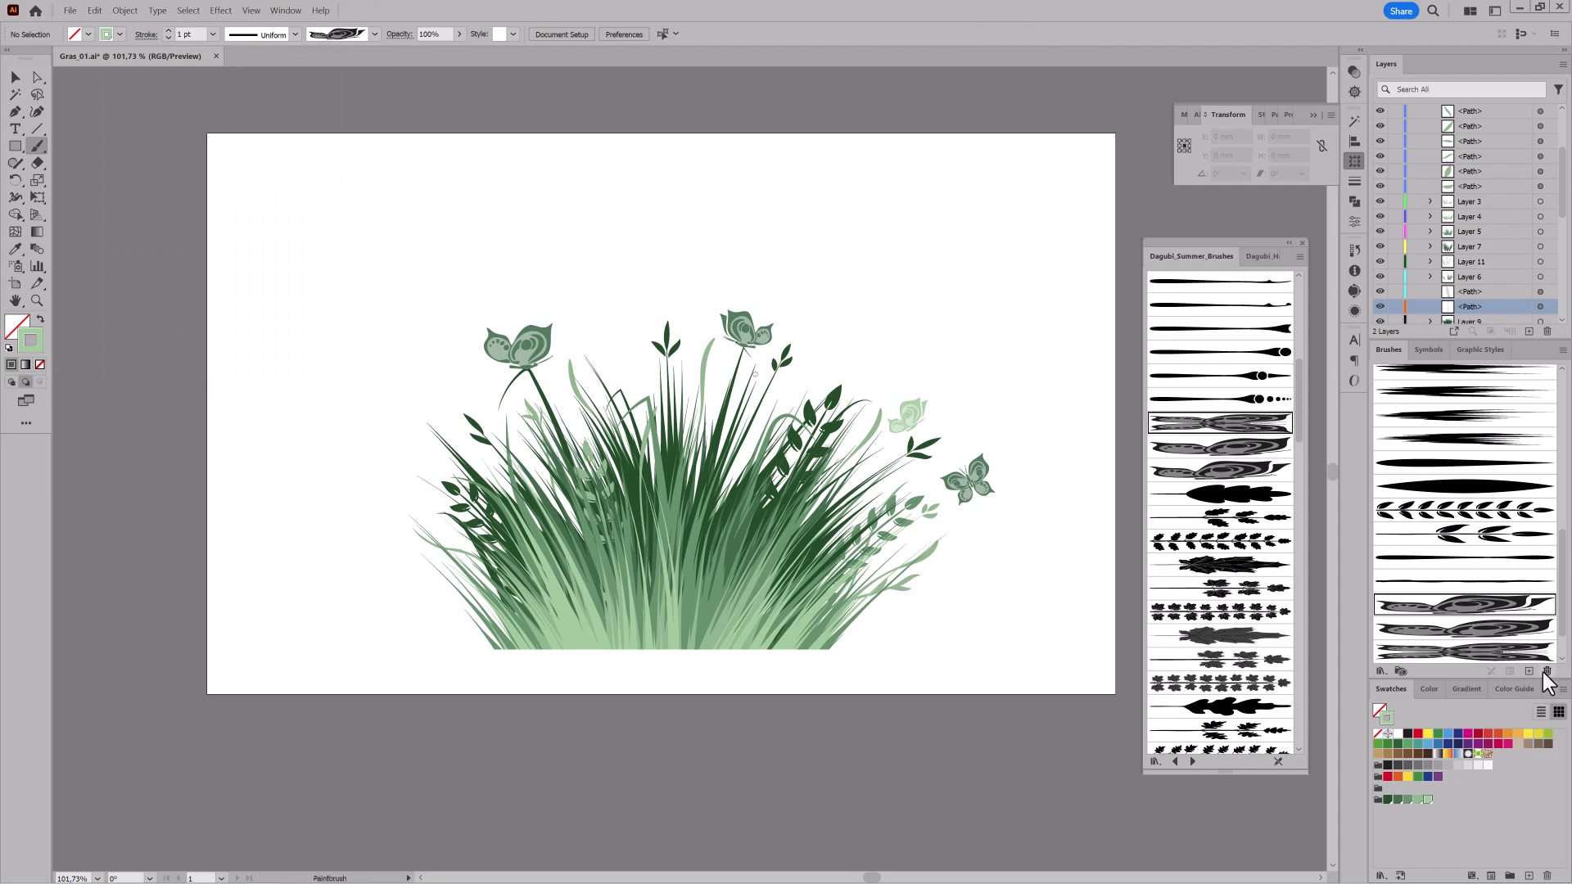
# Paint light green open-winged butterflies behind the clump's upper right part and beside its lower left edge.
pyautogui.click(1518, 652)
pyautogui.moveTo(740, 448)
pyautogui.mouseDown()
pyautogui.moveTo(731, 399)
pyautogui.moveTo(768, 394)
pyautogui.mouseUp()
pyautogui.hotkey('ctrl', 'z')
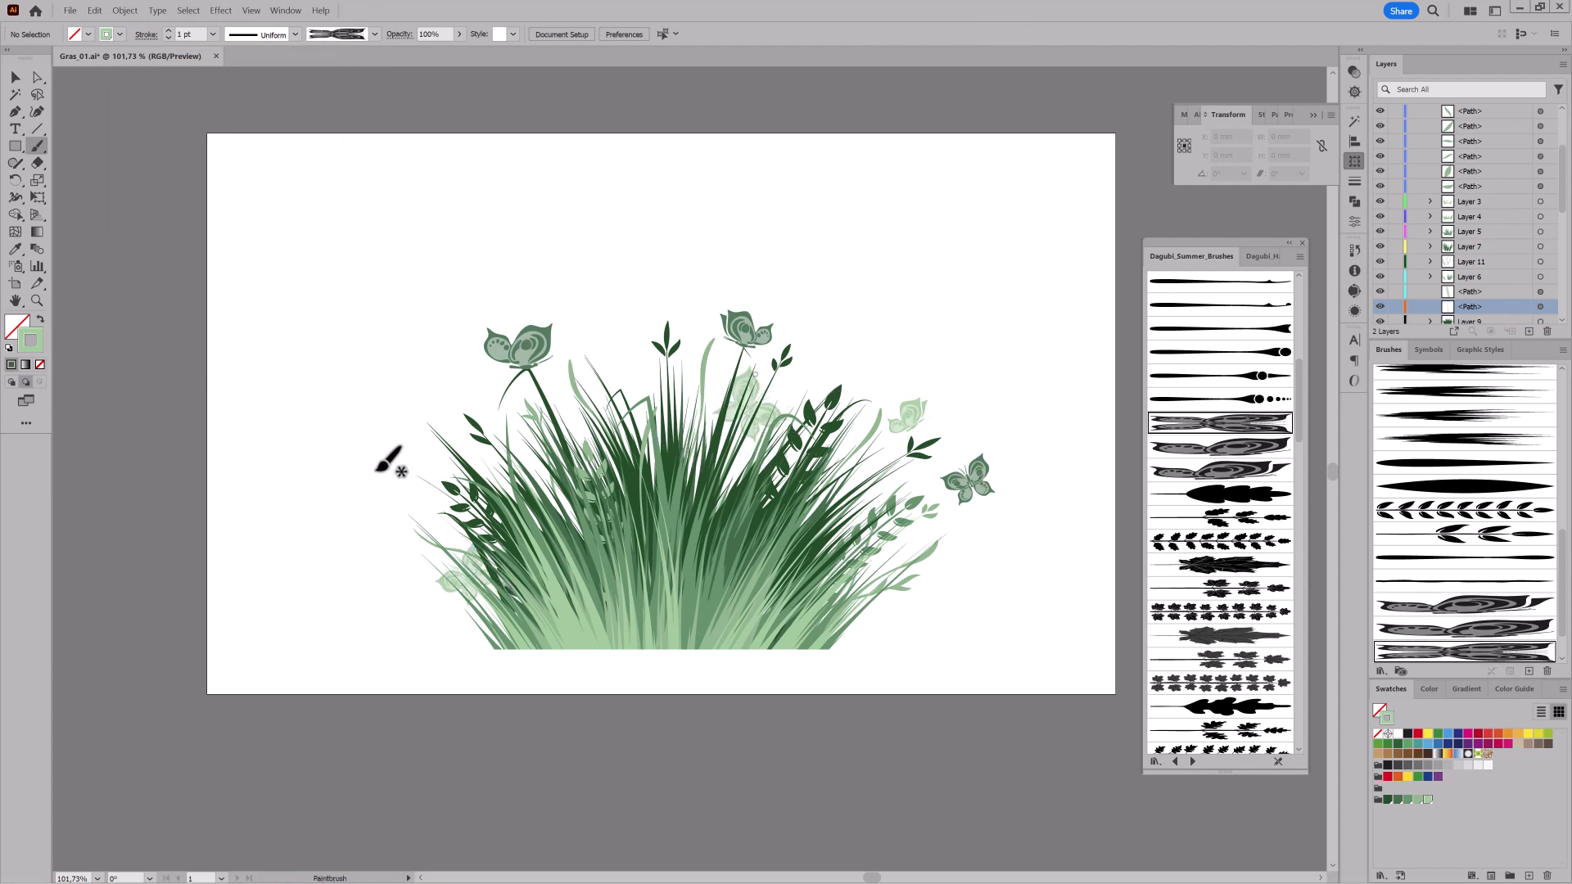
pyautogui.moveTo(436, 597); pyautogui.dragTo(405, 614)
# Recolor the open-winged butterfly right of the clump in a lighter medium green, rotate it and move it lower.
pyautogui.keyDown('ctrl'); pyautogui.click(974, 478); pyautogui.keyUp('ctrl')
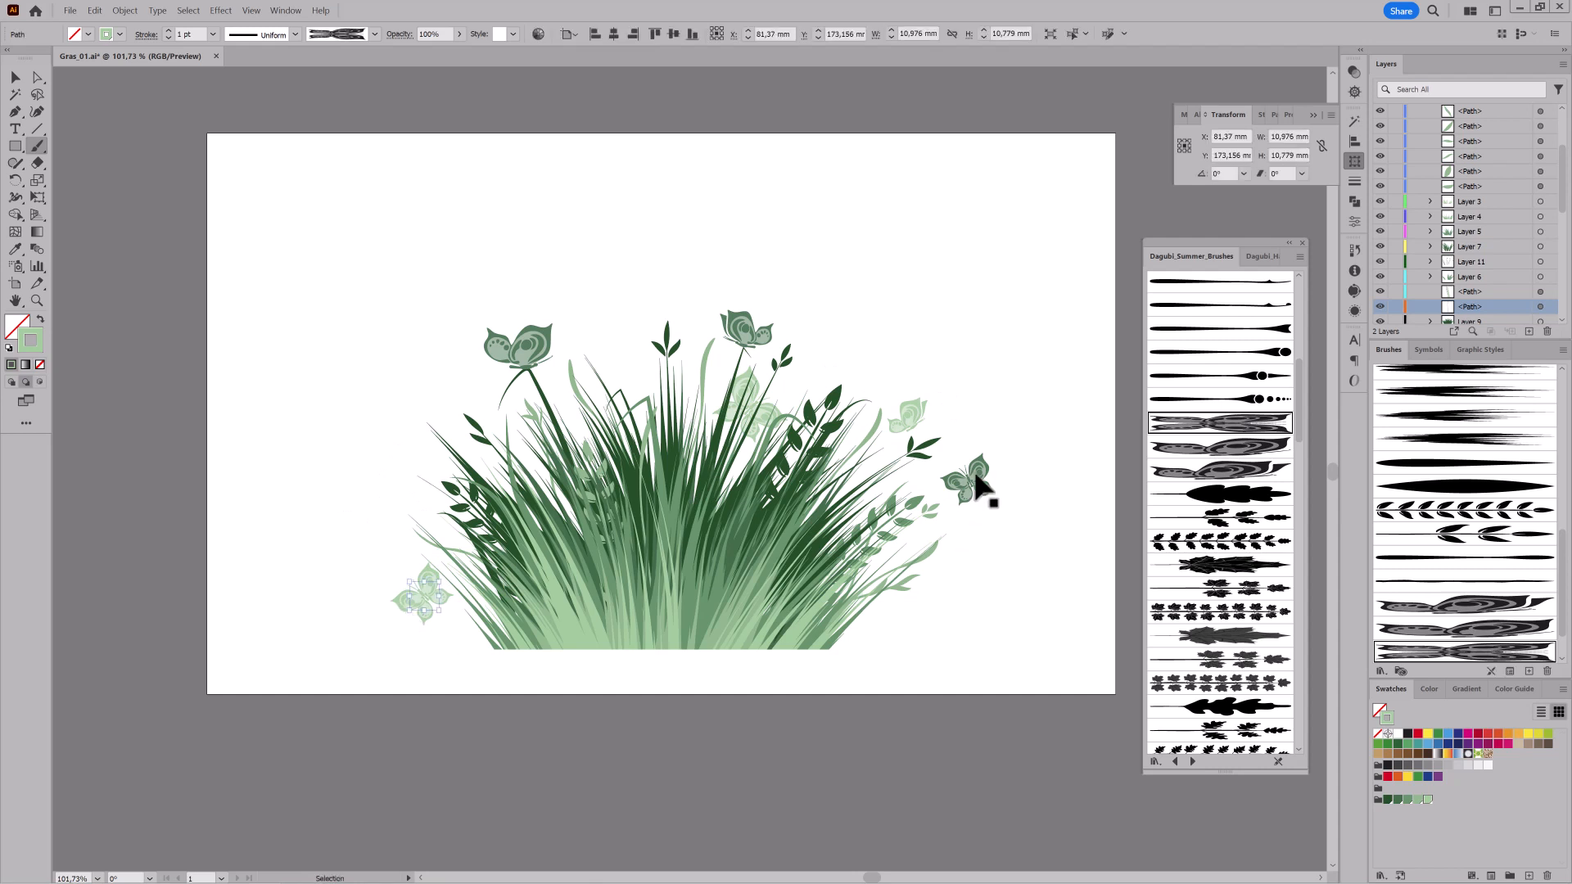
pyautogui.click(1407, 800)
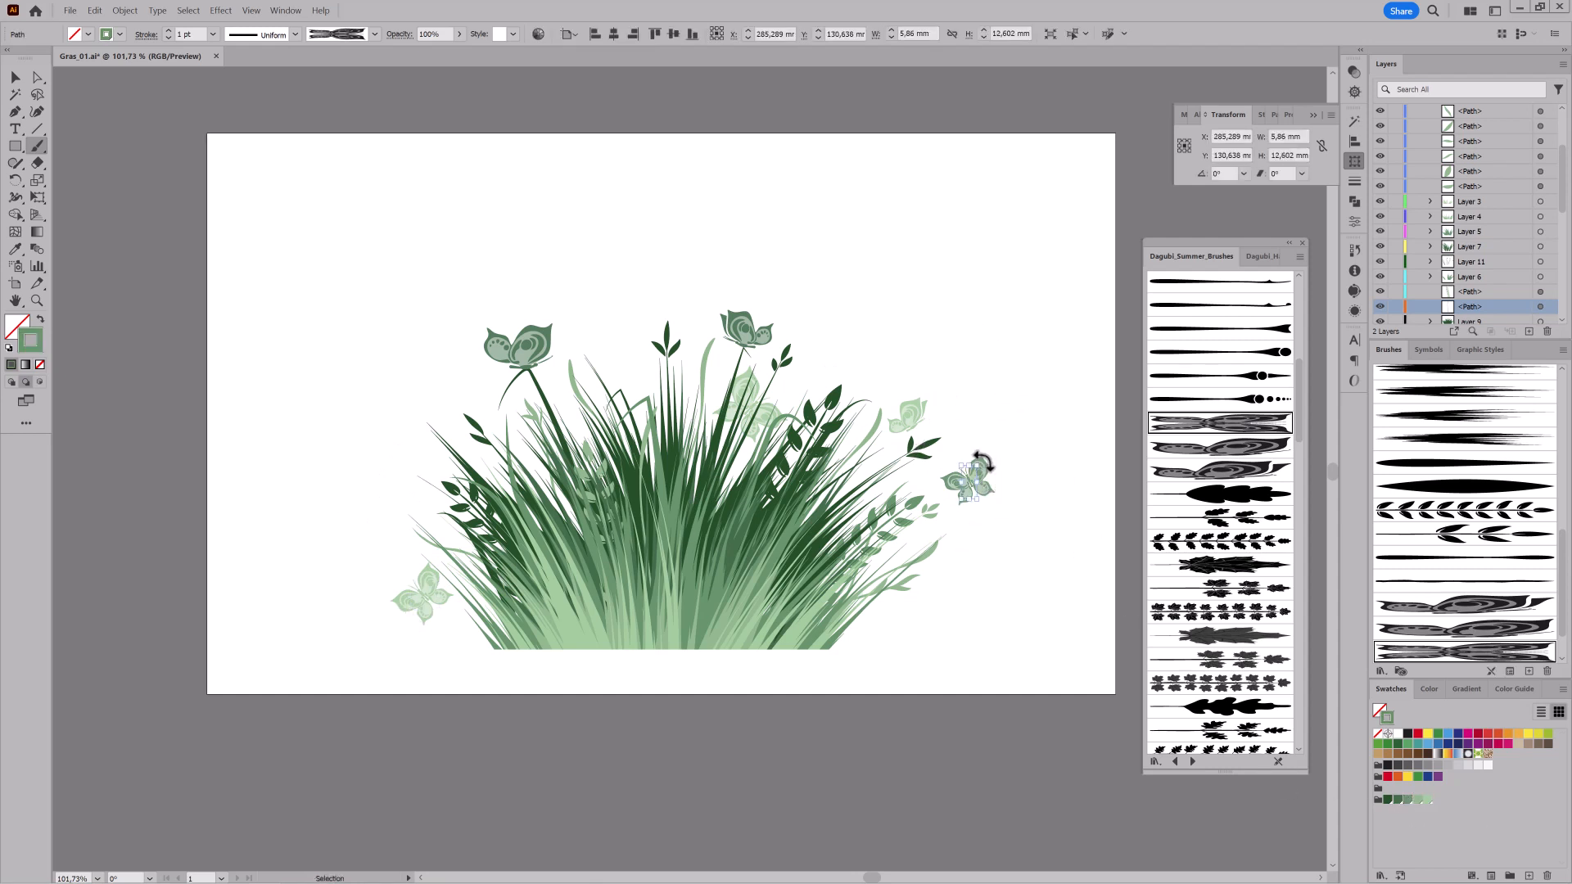
pyautogui.moveTo(982, 462); pyautogui.dragTo(978, 528)
pyautogui.hotkey('ctrl', 'shift', 'a')
pyautogui.keyDown('ctrl'); pyautogui.click(991, 338); pyautogui.keyUp('ctrl')
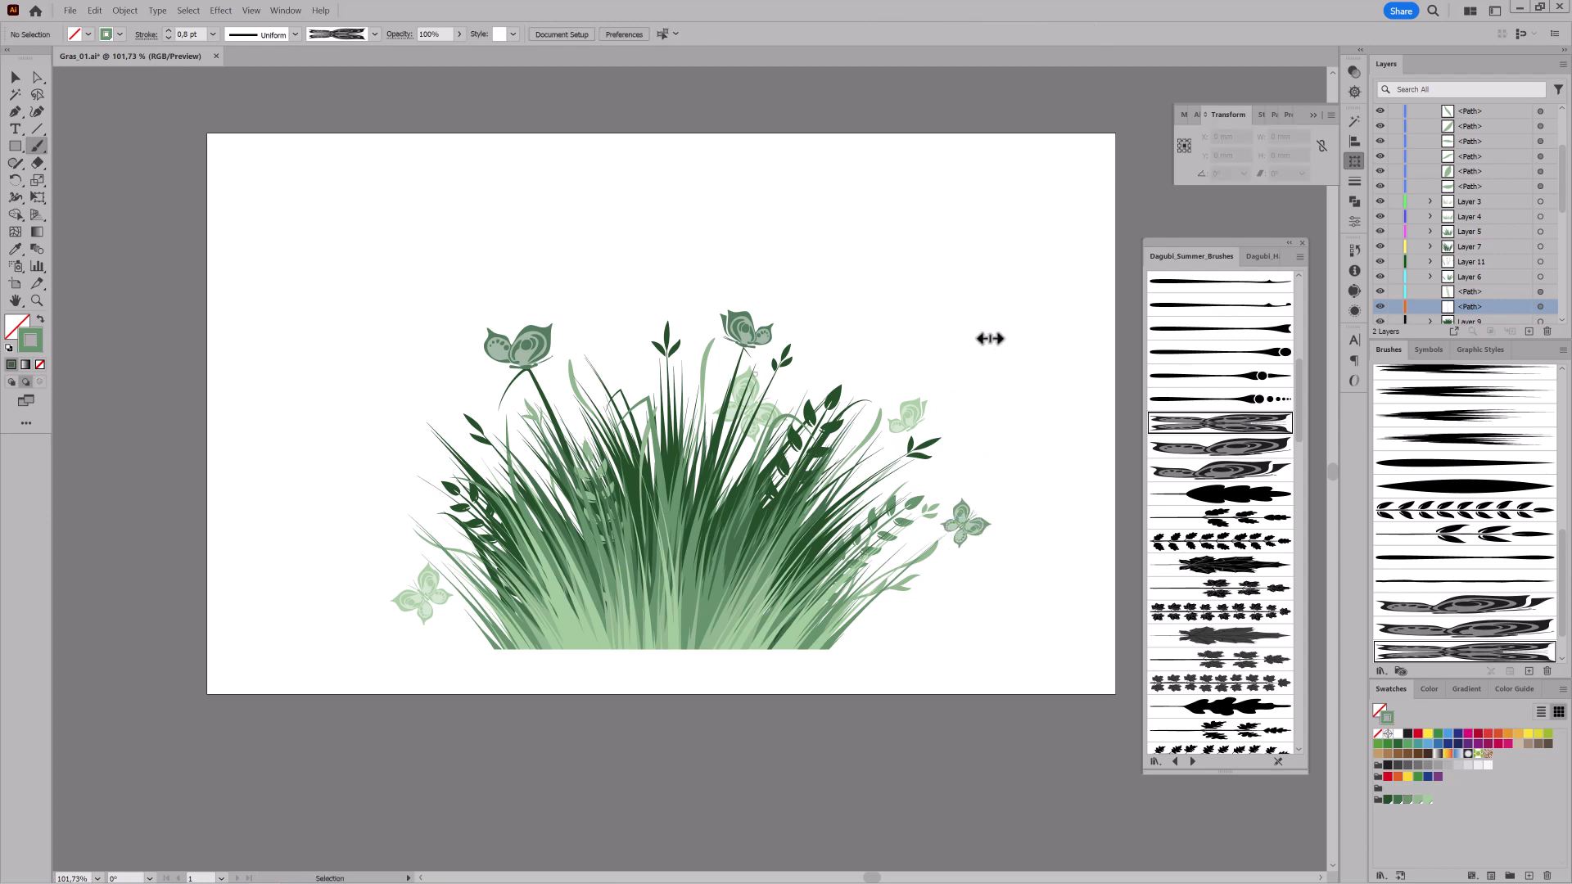
# Rotate the butterfly on the upper left bent blade slightly counterclockwise.
pyautogui.hotkey('ctrl', '=')
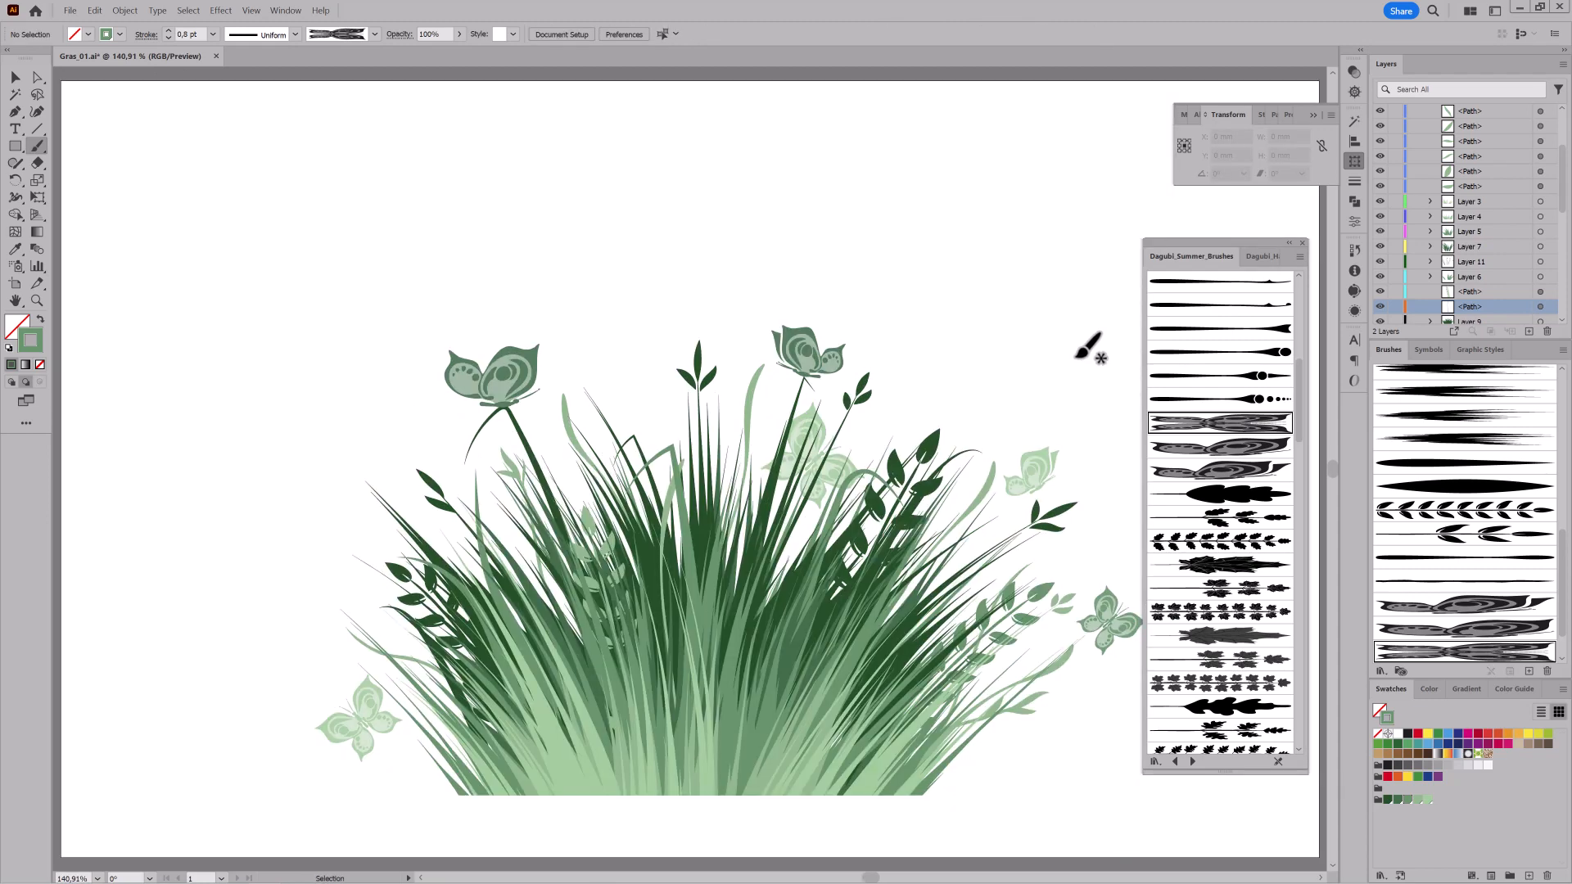
pyautogui.keyDown('ctrl'); pyautogui.click(505, 384); pyautogui.keyUp('ctrl')
pyautogui.moveTo(544, 368); pyautogui.dragTo(547, 358)
pyautogui.keyDown('ctrl'); pyautogui.click(759, 209); pyautogui.keyUp('ctrl')
# Place a smaller copy of the expanded top butterfly above the dark leafy branch at the clump's left.
pyautogui.click(12, 81)
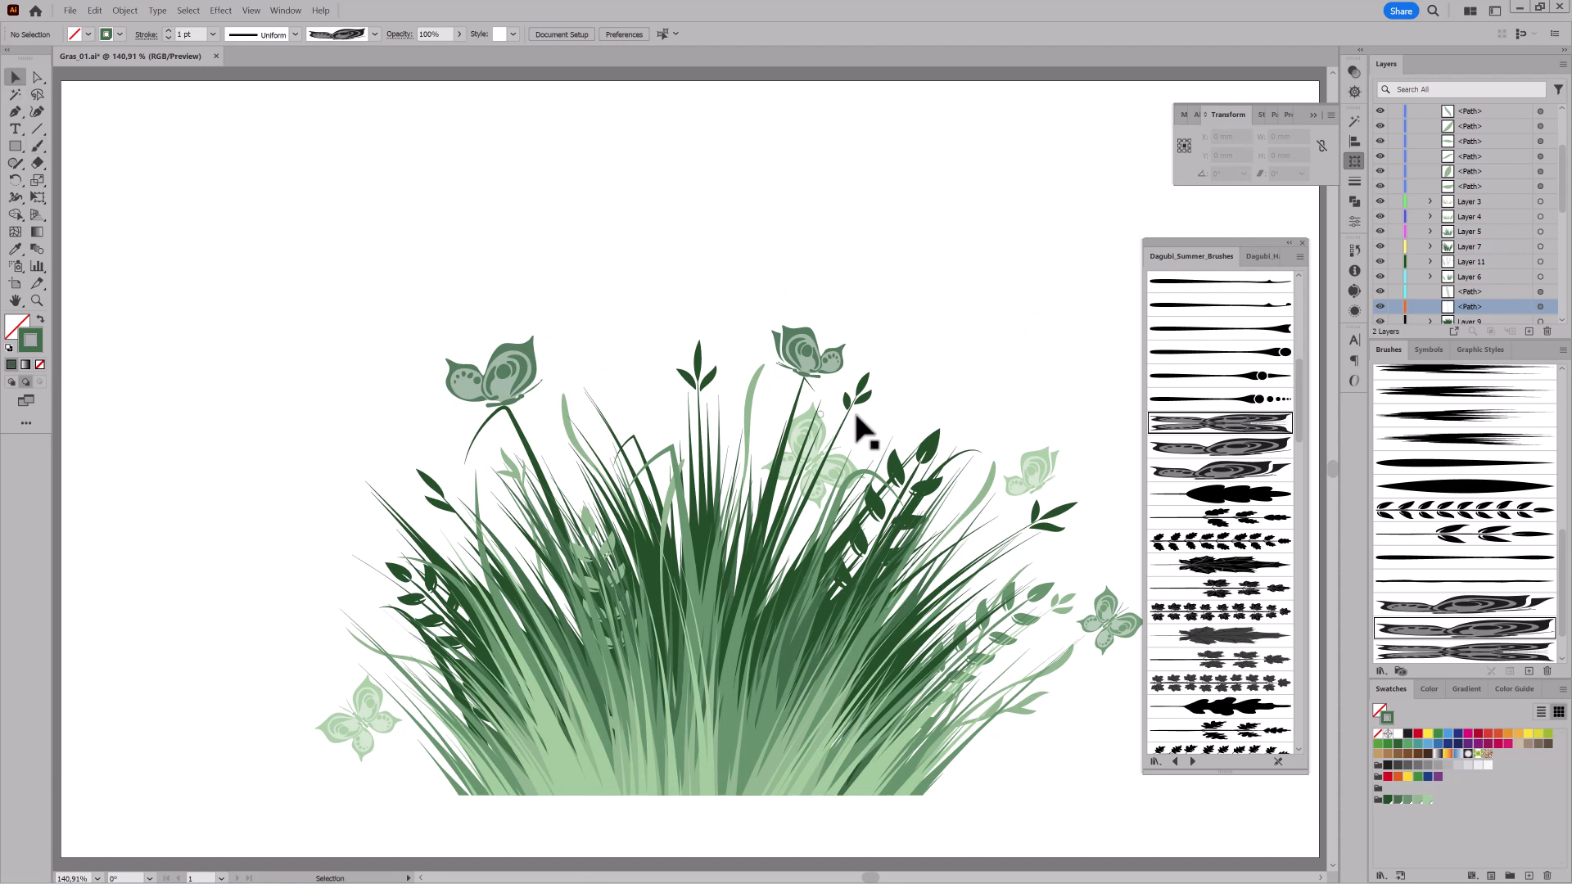
pyautogui.click(806, 353)
pyautogui.moveTo(819, 360); pyautogui.dragTo(373, 539)
pyautogui.click(299, 464)
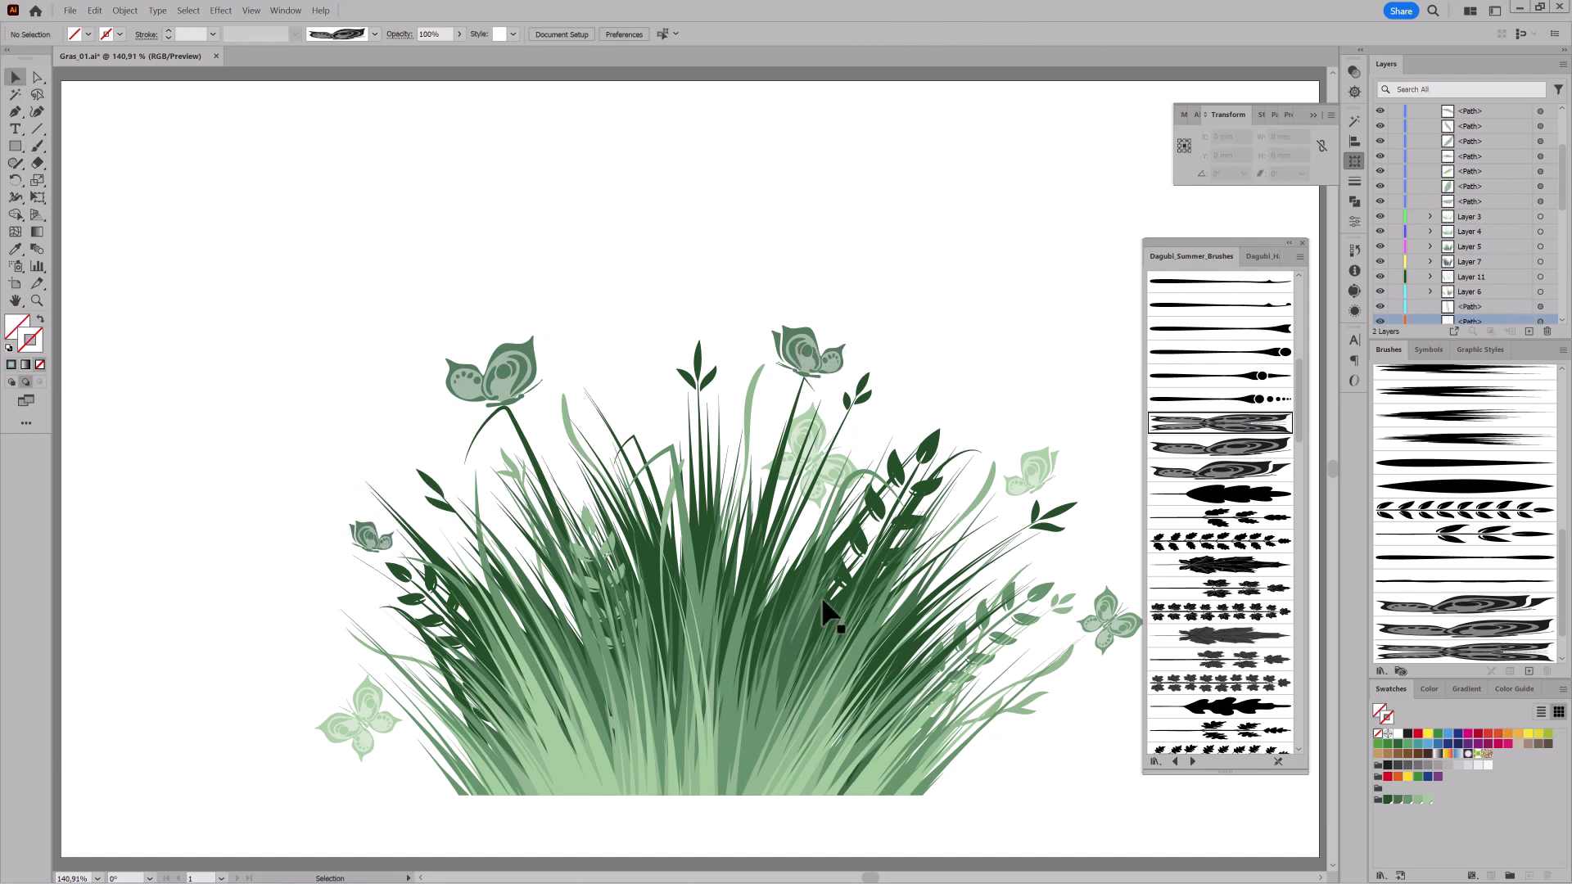
pyautogui.moveTo(824, 595); pyautogui.dragTo(823, 582)
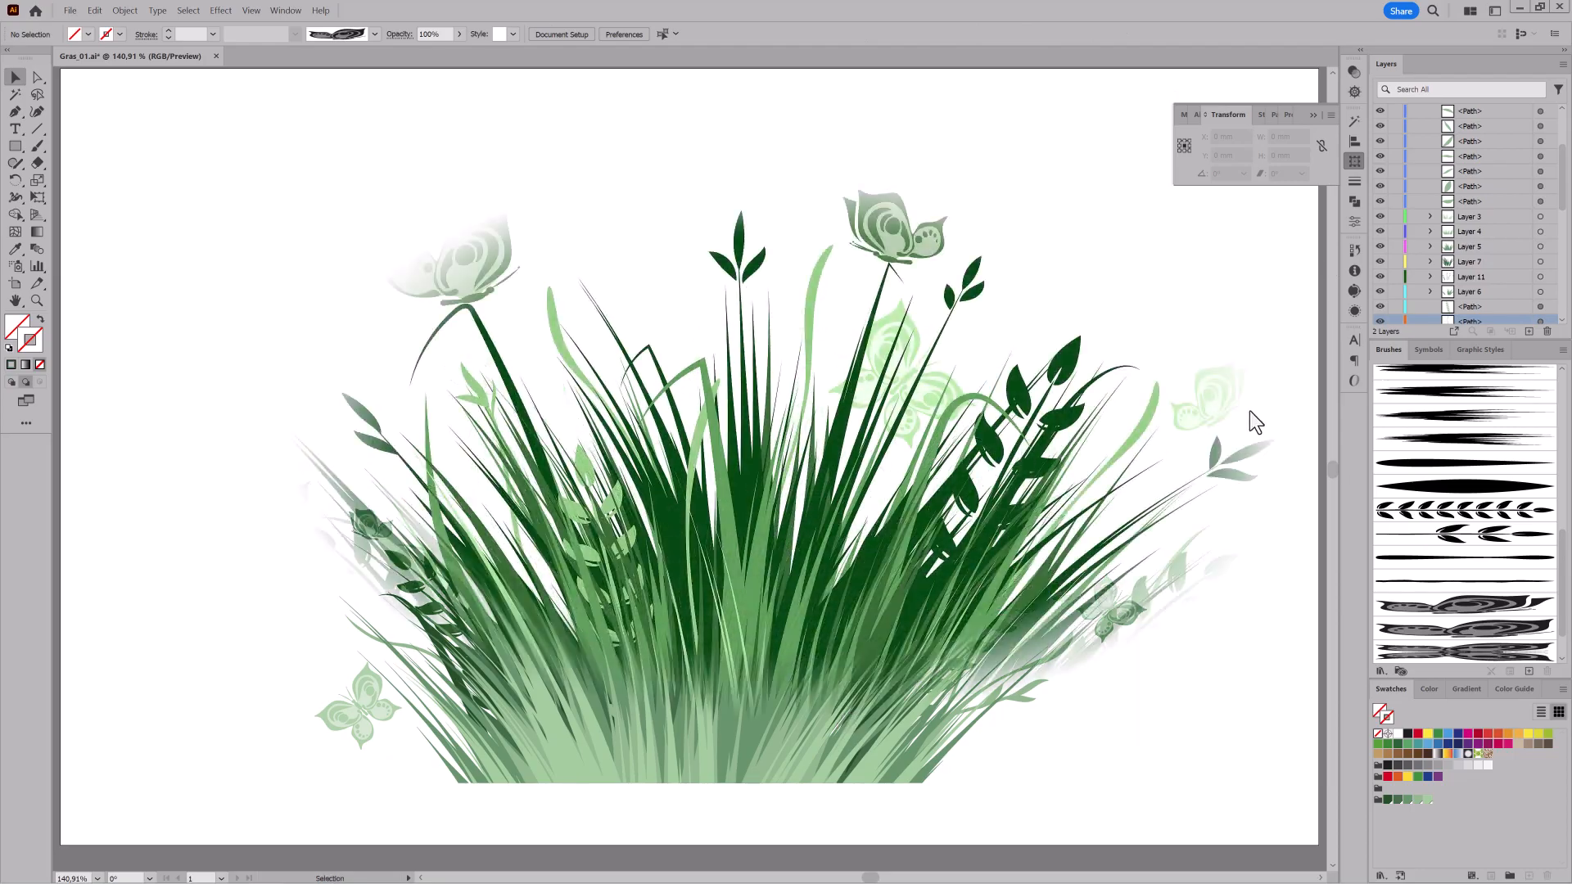